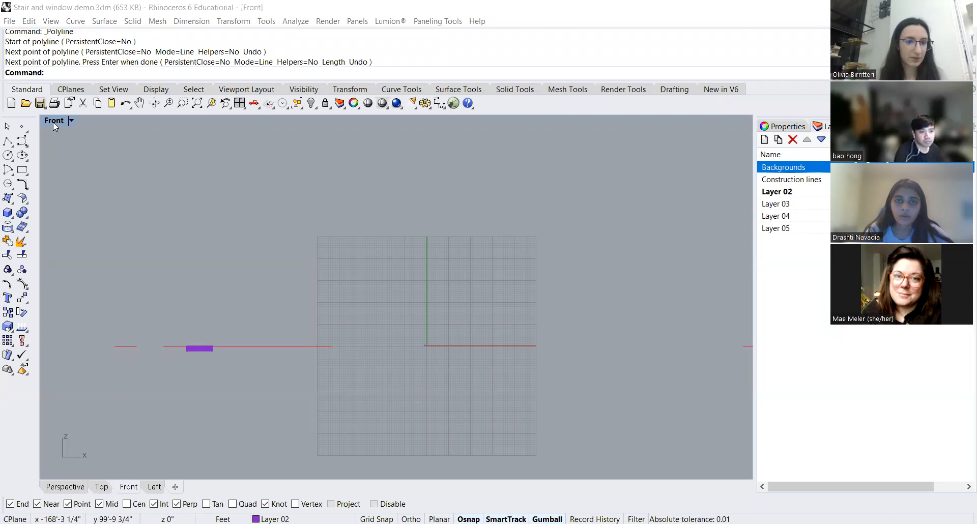
# Restore the four-viewport layout and show the Backgrounds layer to examine the reference drawings in the Perspective, Left and Top views.
pyautogui.doubleClick(54, 121)
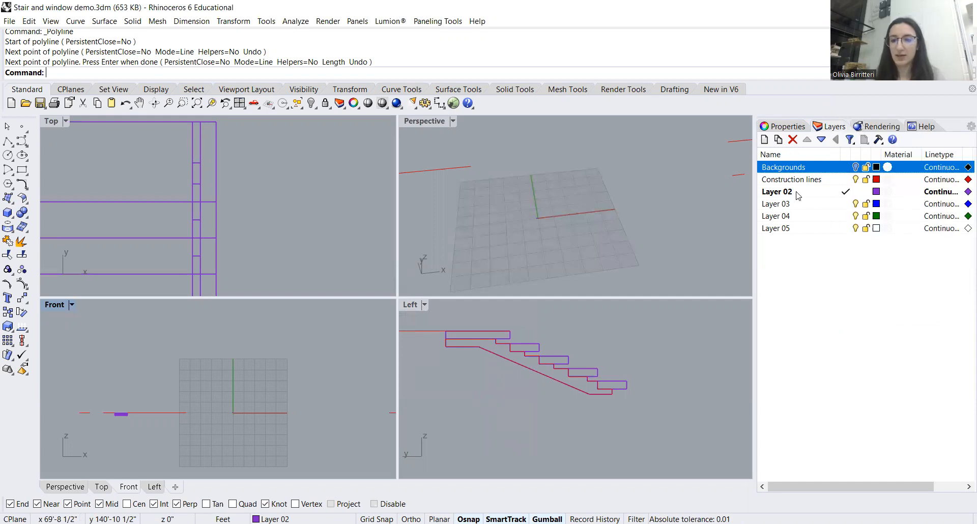
pyautogui.click(854, 167)
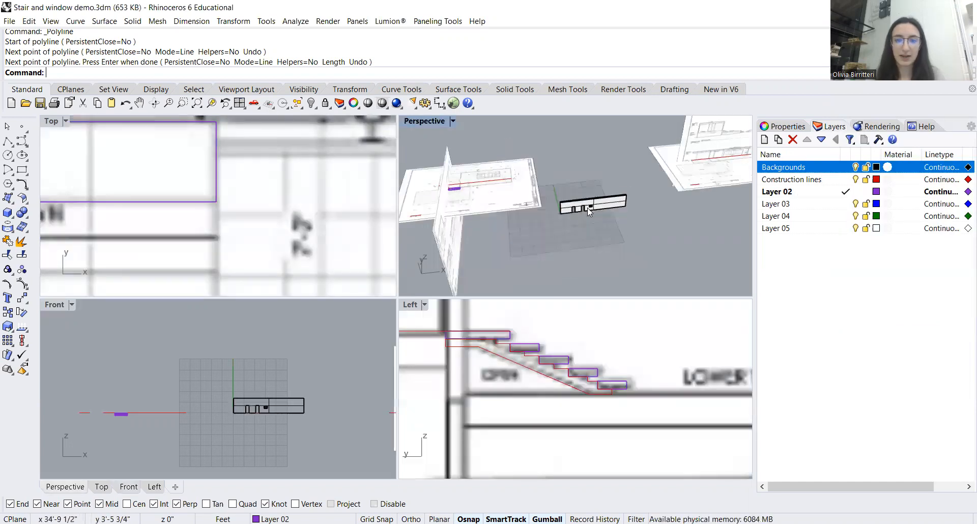
pyautogui.moveTo(643, 219); pyautogui.dragTo(670, 230, button='right')
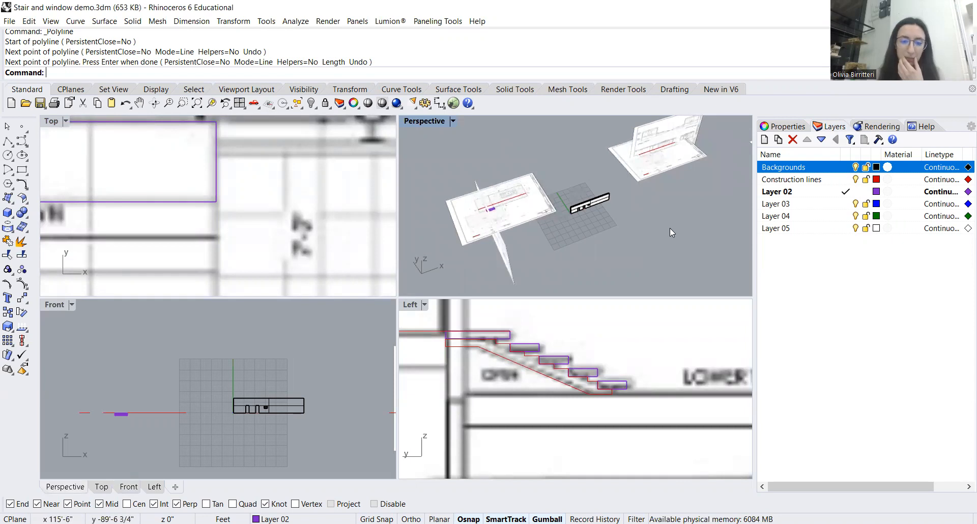
pyautogui.scroll(-8, 512, 389)
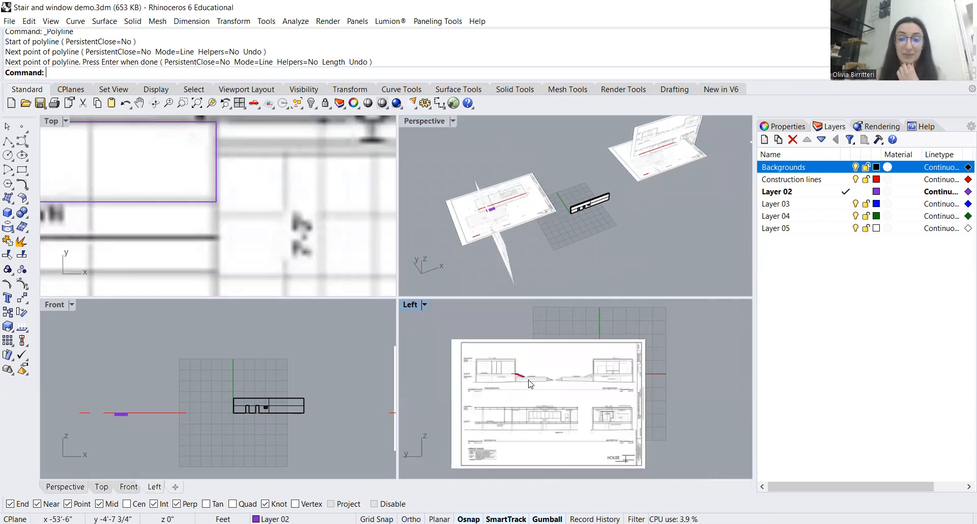
pyautogui.scroll(-8, 259, 242)
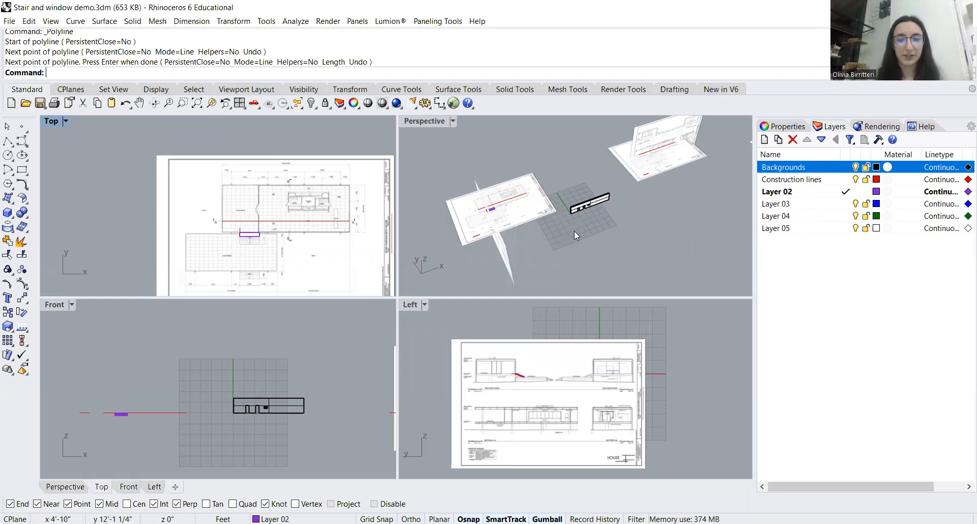
pyautogui.scroll(3, 529, 223)
pyautogui.moveTo(529, 224); pyautogui.dragTo(529, 219, button='right')
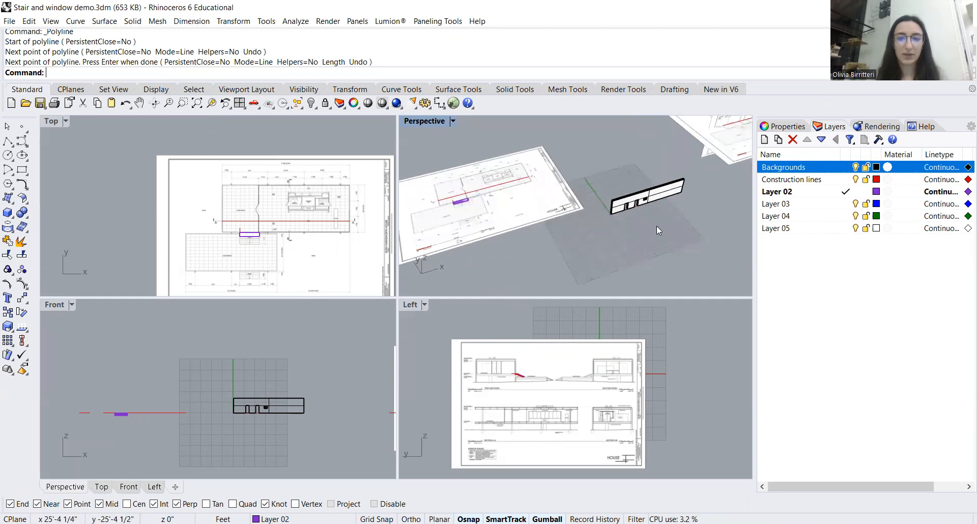
pyautogui.scroll(-5, 644, 227)
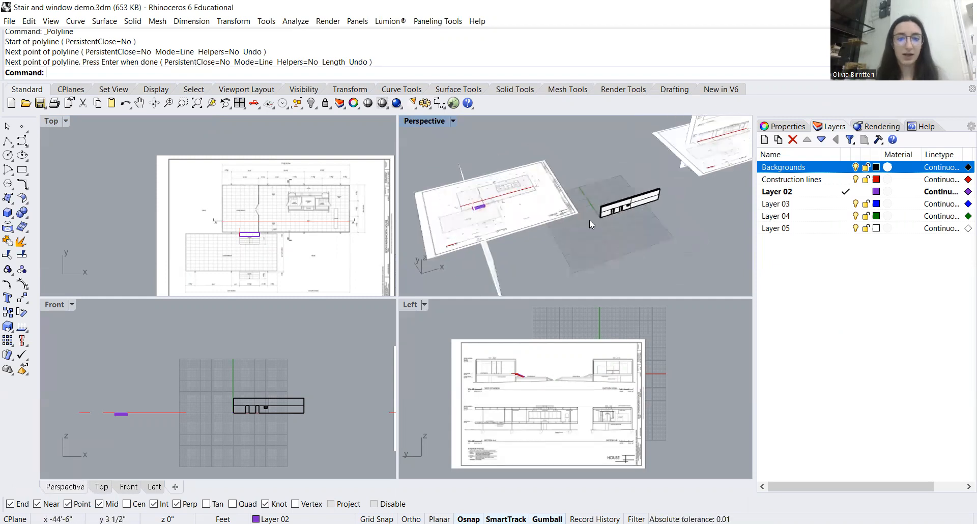
pyautogui.moveTo(615, 231); pyautogui.dragTo(638, 228, button='right')
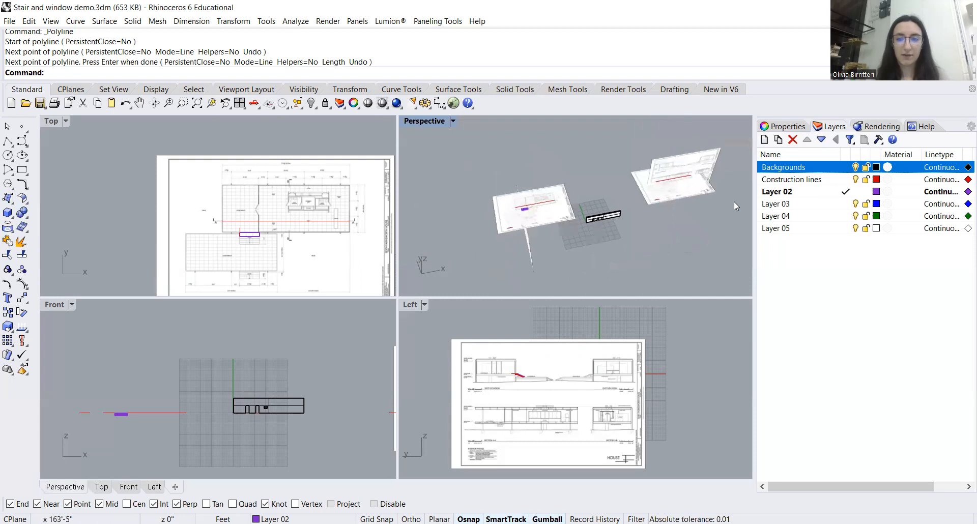
# Turn off the Backgrounds, Construction lines, Layer 02 and Layer 03 layers, and make Layer 04 current.
pyautogui.click(855, 167)
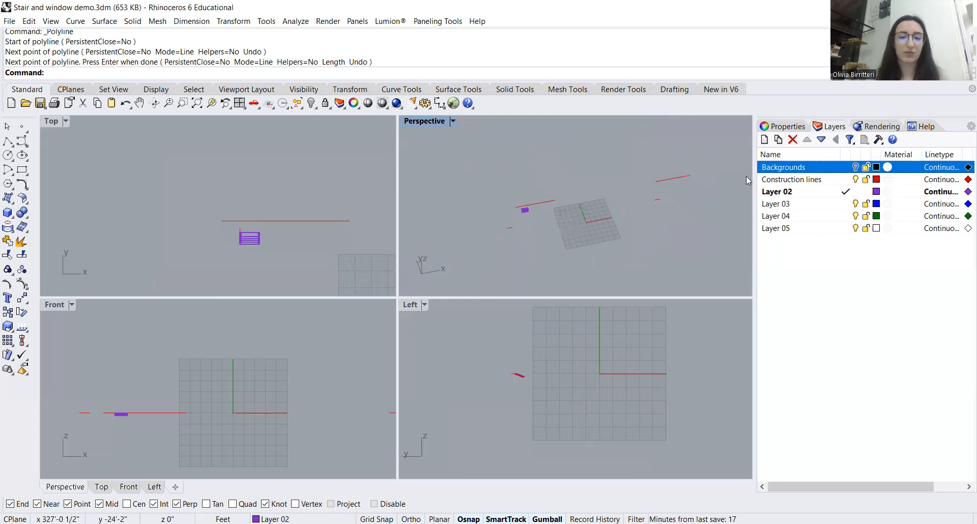
pyautogui.click(856, 180)
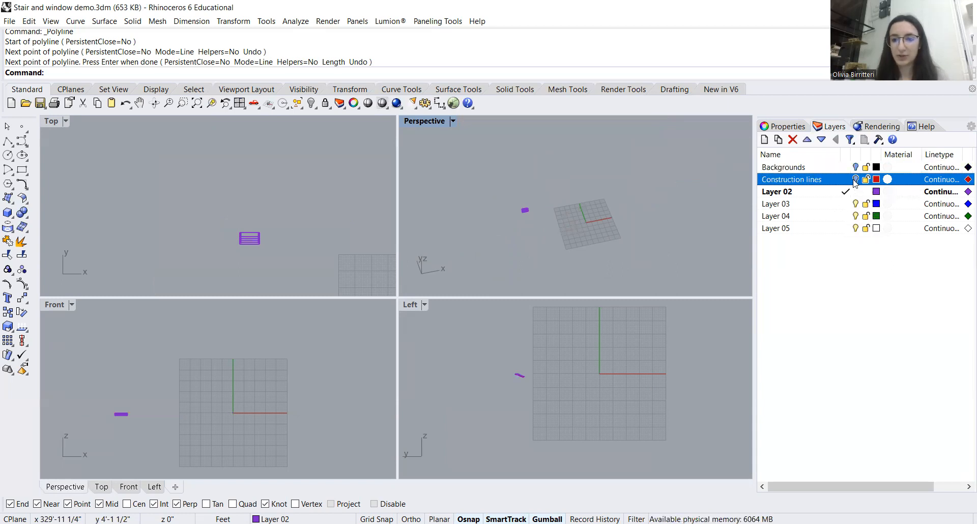
pyautogui.click(846, 216)
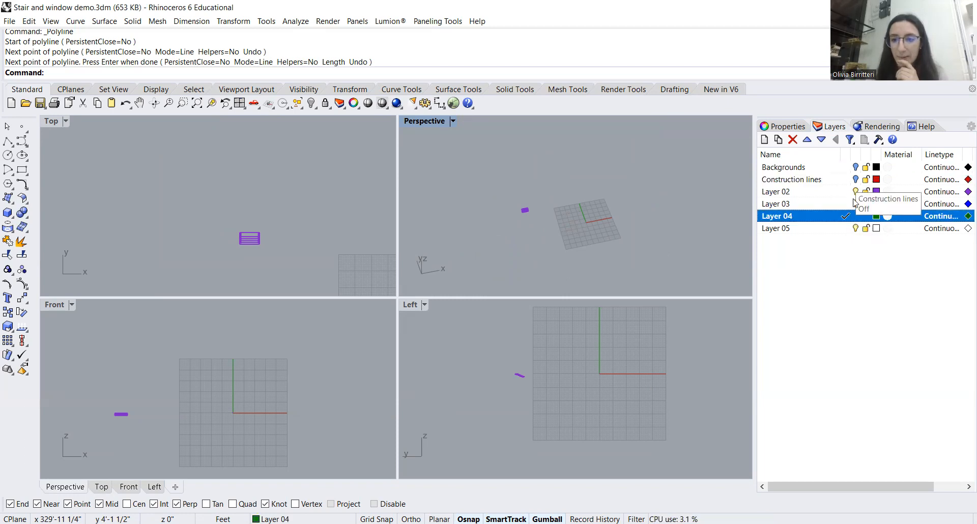
pyautogui.click(855, 203)
pyautogui.click(855, 192)
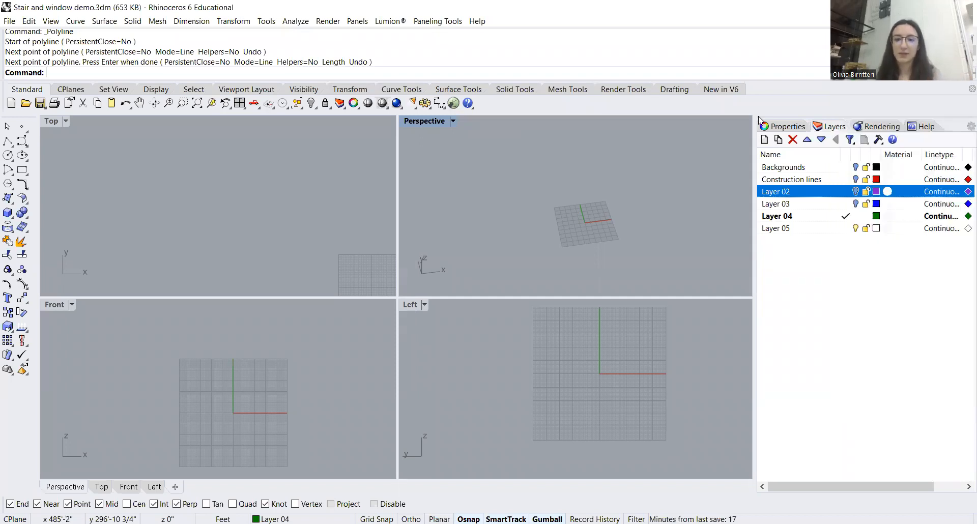
# Draw a box with its first corner at the origin, 5" long in X, about 9'-8" wide in Y and 10' high.
pyautogui.scroll(5, 575, 211)
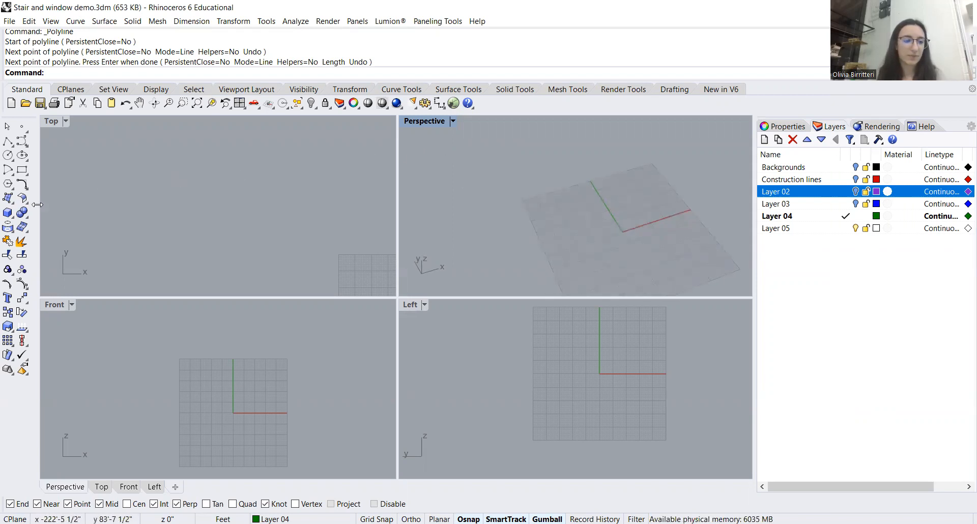
pyautogui.click(8, 214)
pyautogui.scroll(3, 626, 229)
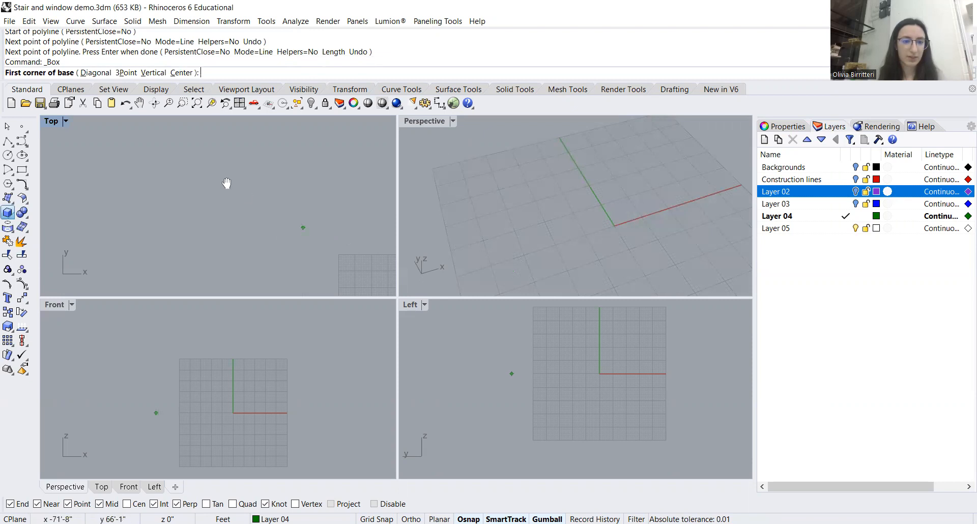
pyautogui.moveTo(227, 184); pyautogui.dragTo(210, 172, button='right')
pyautogui.scroll(-10, 207, 177)
pyautogui.scroll(16, 256, 217)
pyautogui.scroll(3, 244, 202)
pyautogui.click(245, 215)
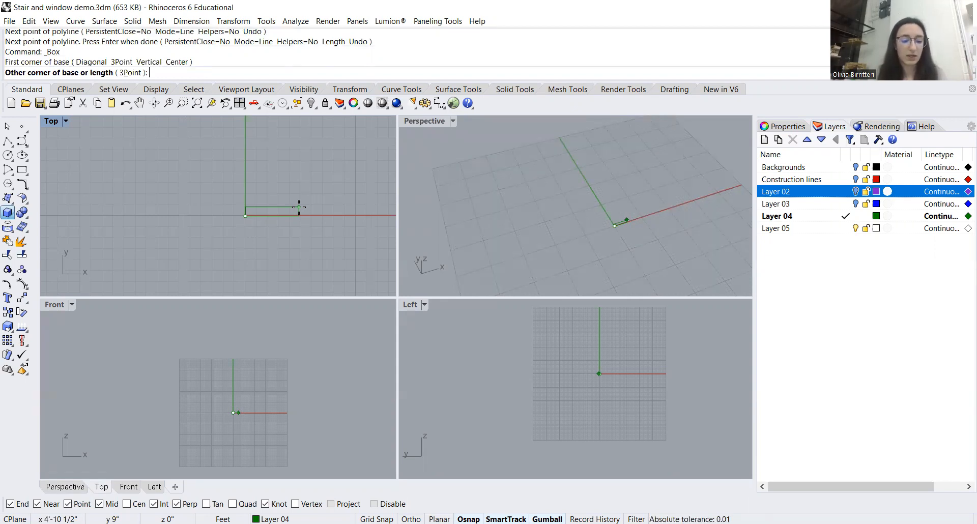
pyautogui.write('5"')
pyautogui.press('Return')
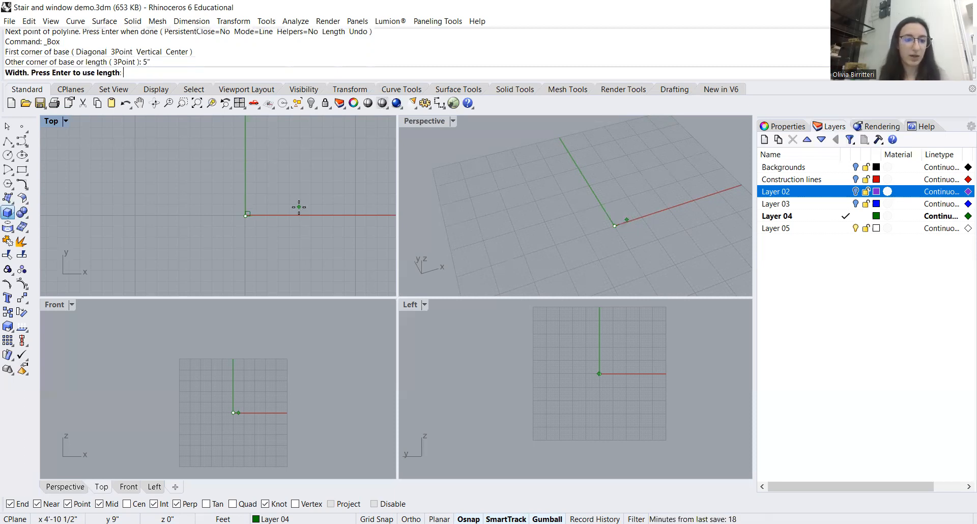
pyautogui.scroll(-8, 275, 190)
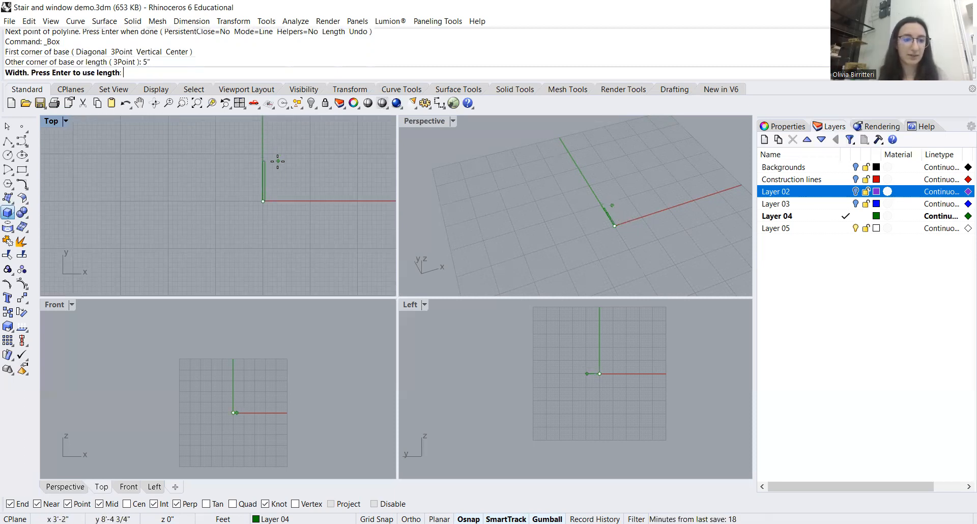
pyautogui.click(280, 156)
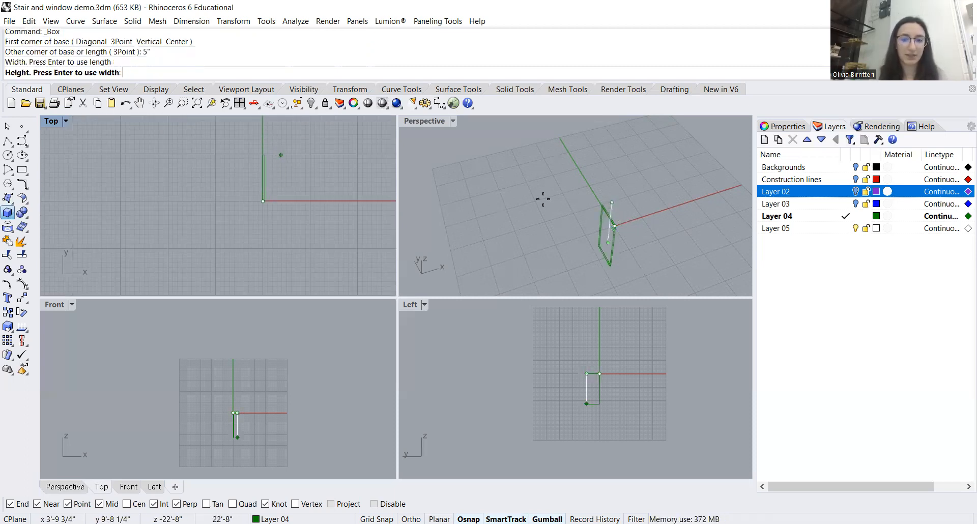
pyautogui.write("10'")
pyautogui.press('Return')
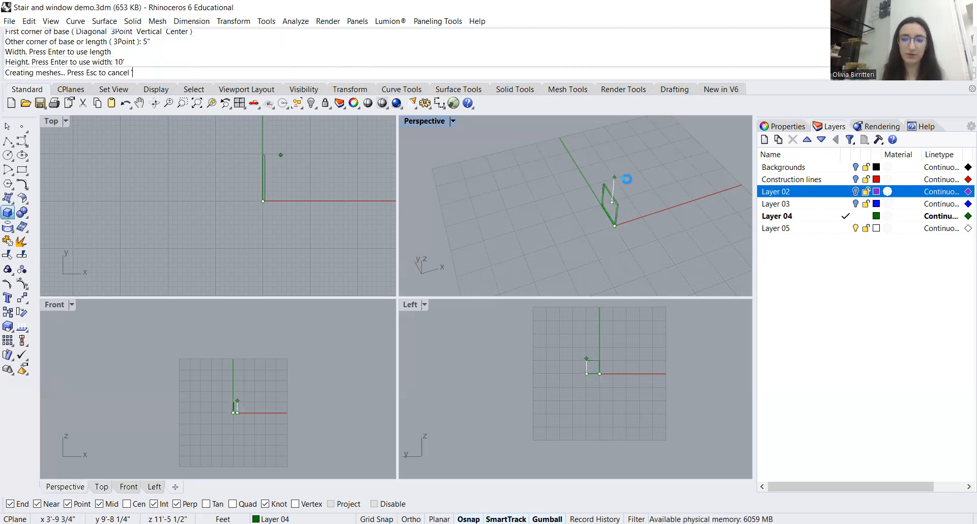
# Maximize the Perspective viewport with the whole green box in view.
pyautogui.scroll(8, 643, 222)
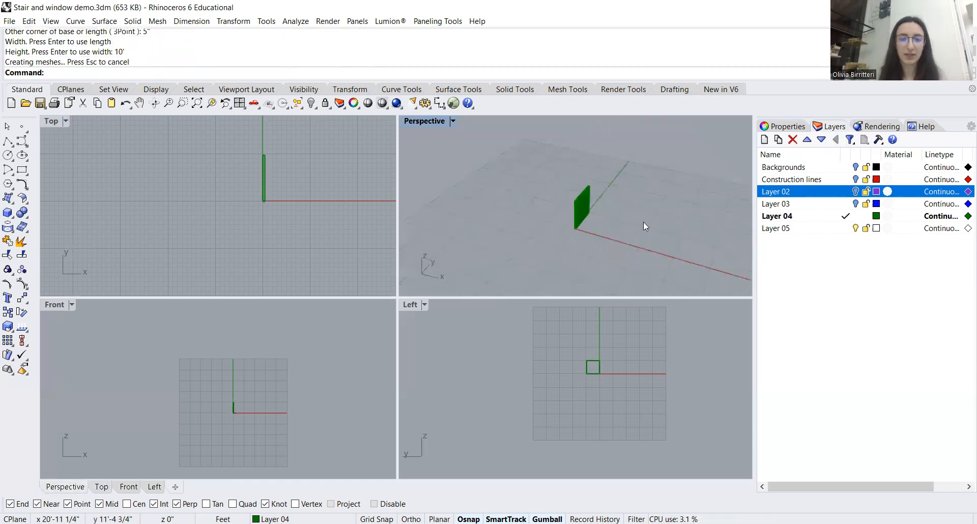
pyautogui.doubleClick(428, 122)
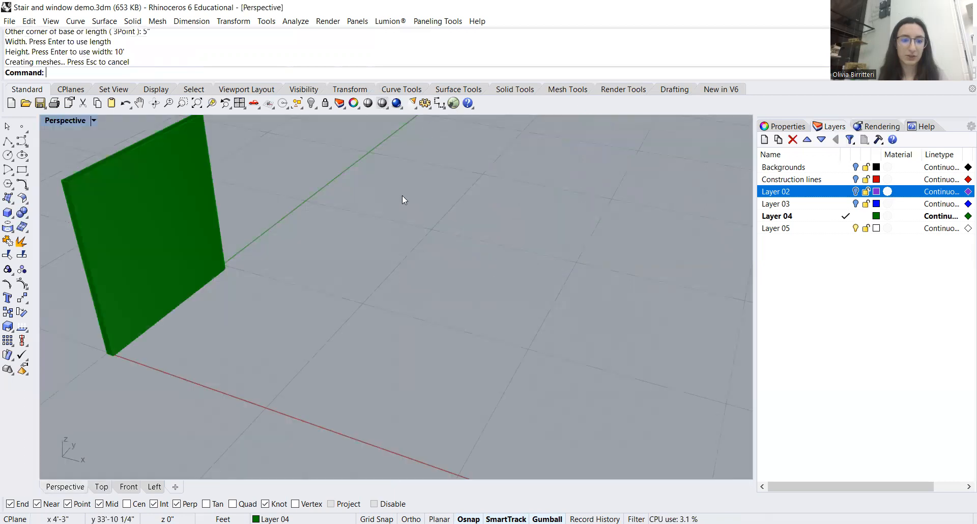
pyautogui.scroll(-5, 494, 254)
pyautogui.moveTo(496, 258); pyautogui.dragTo(321, 244, button='right')
pyautogui.click(321, 244)
pyautogui.write('Scale')
pyautogui.press('Return')
pyautogui.click(275, 276)
pyautogui.press('Escape')
pyautogui.press('Escape')
# Stretch the green box along the Y axis from its base corner at the origin to about twice its length.
pyautogui.write('S')
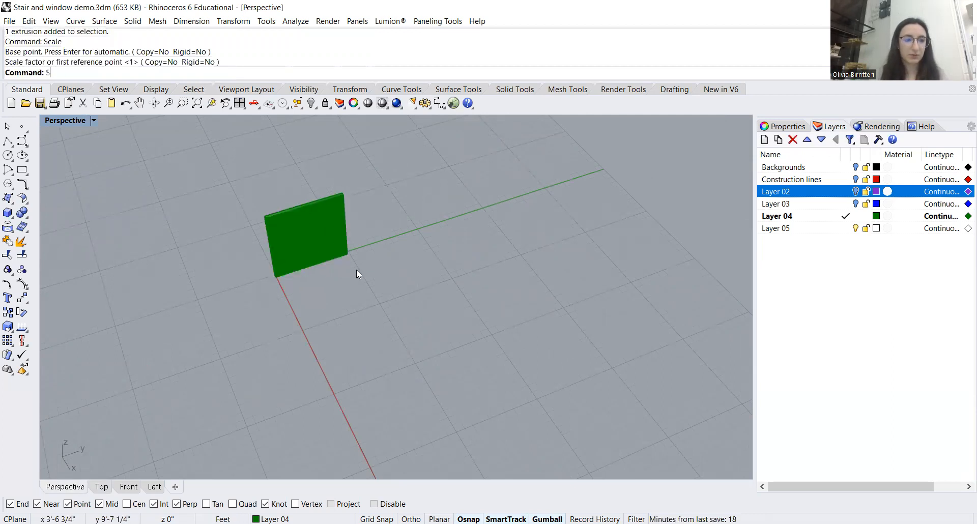
pyautogui.write('cale')
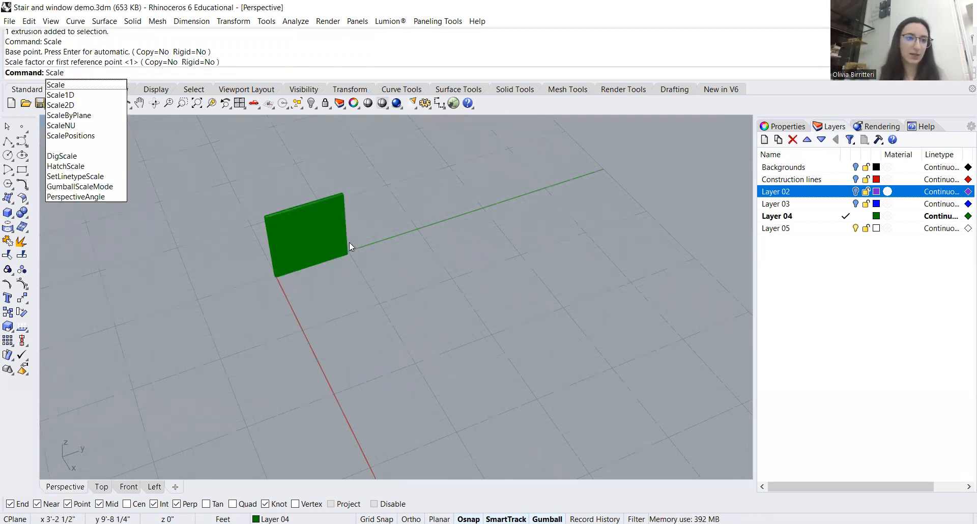
pyautogui.click(86, 104)
pyautogui.click(290, 268)
pyautogui.press('Return')
pyautogui.click(285, 282)
pyautogui.click(354, 260)
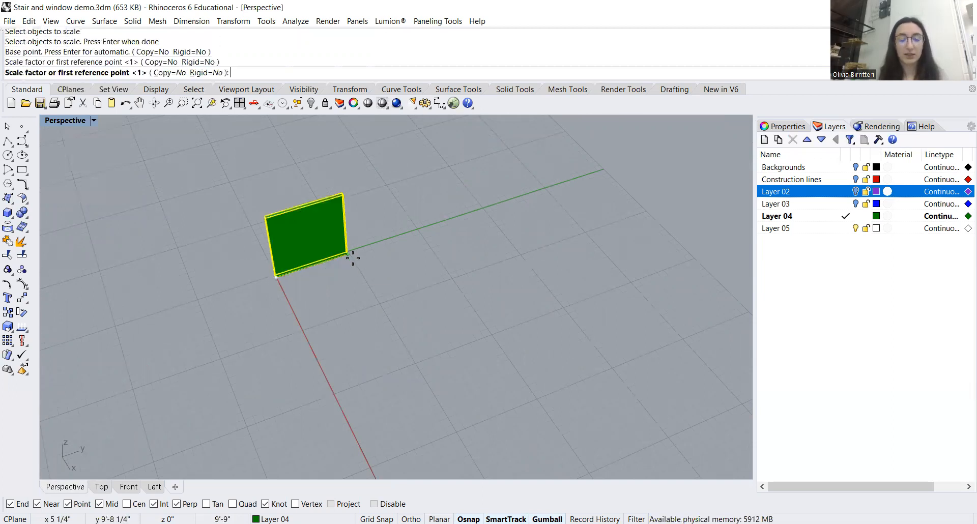
pyautogui.click(427, 234)
# Rotate the stretched box about its base corner at the origin so that it lies along the X axis.
pyautogui.click(355, 224)
pyautogui.write('Rot')
pyautogui.press('Return')
pyautogui.click(277, 277)
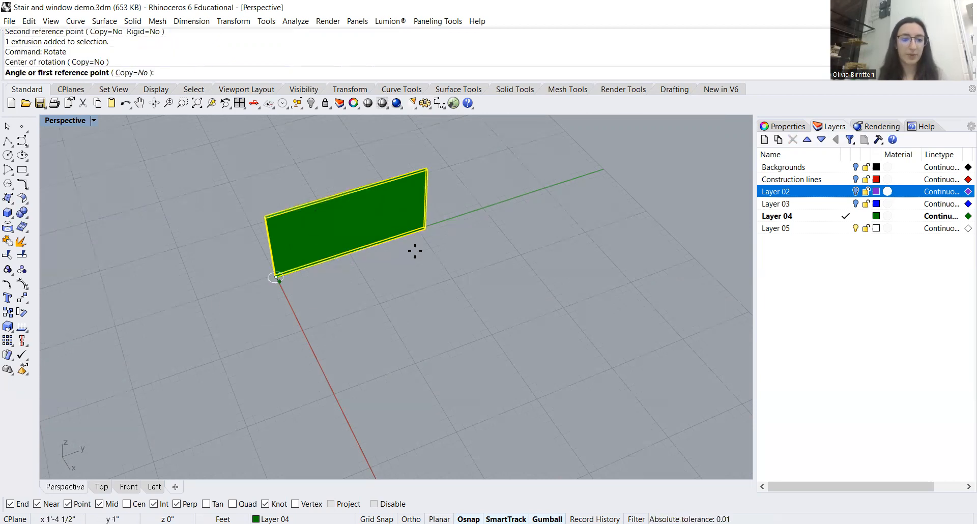
pyautogui.click(425, 229)
pyautogui.moveTo(519, 368); pyautogui.dragTo(595, 351, button='right')
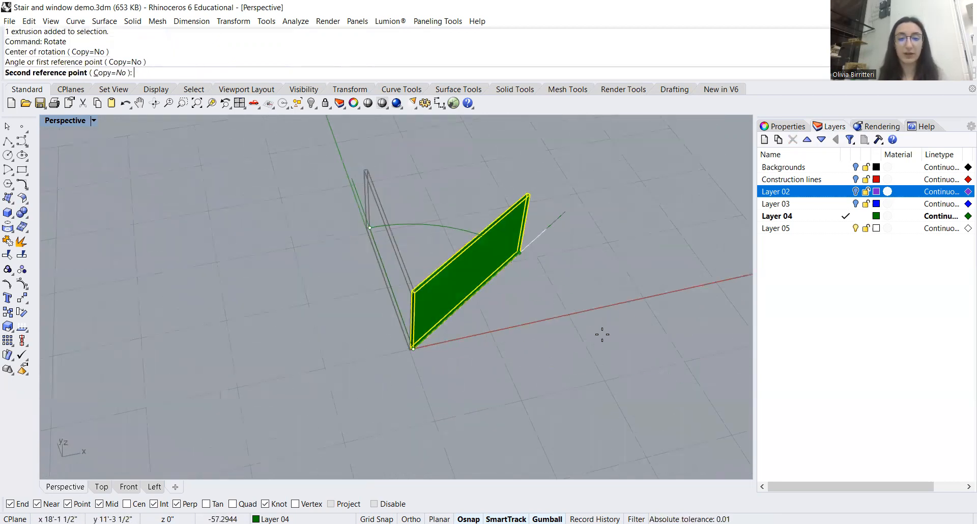
pyautogui.click(673, 291)
pyautogui.click(610, 343)
pyautogui.moveTo(588, 346); pyautogui.dragTo(564, 328, button='right')
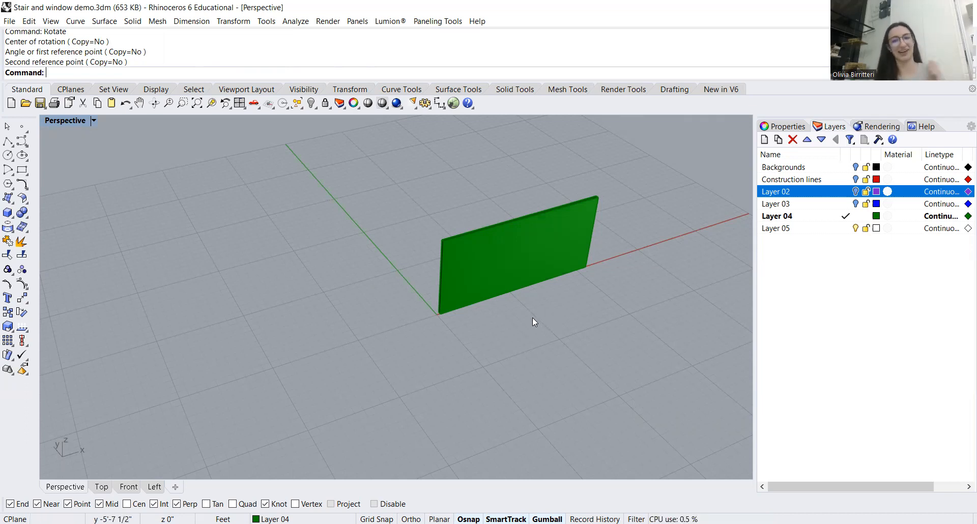
# Make the Construction lines layer current.
pyautogui.click(849, 181)
pyautogui.click(845, 180)
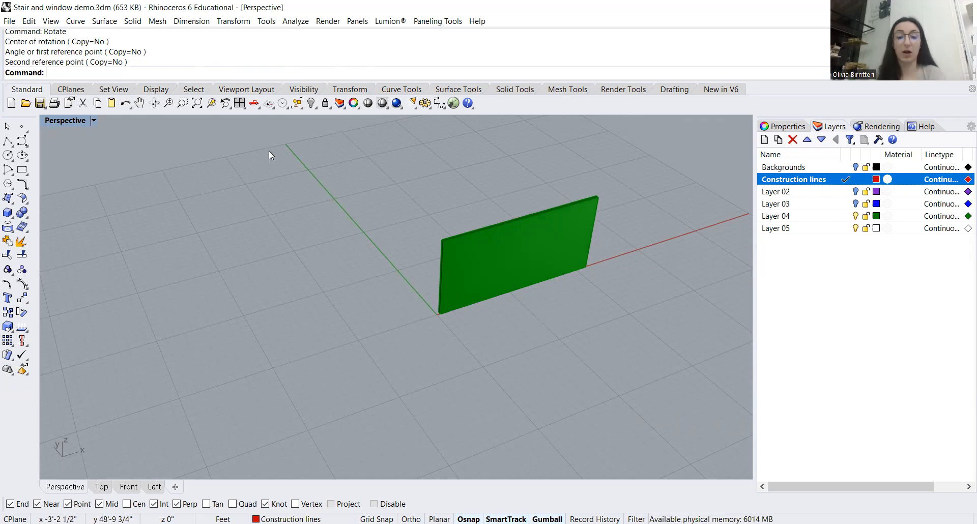
pyautogui.click(21, 170)
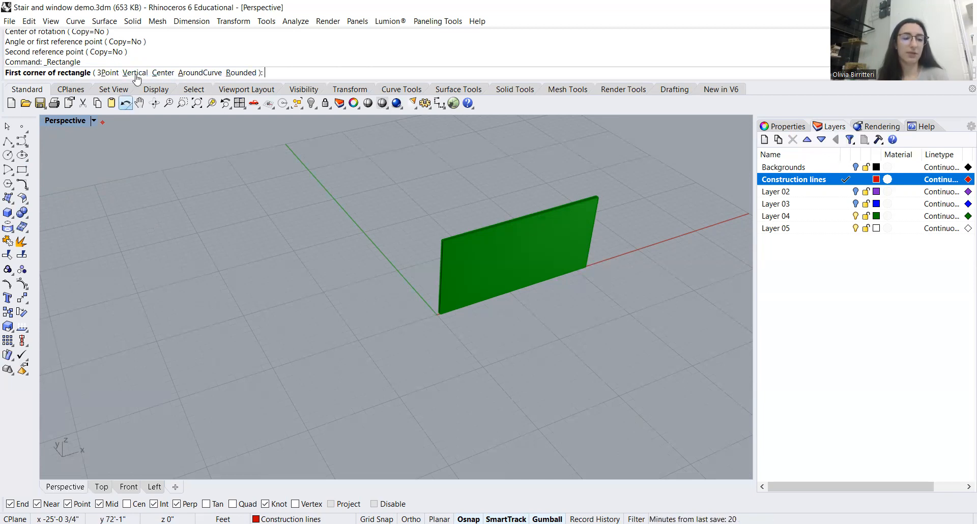
pyautogui.click(179, 398)
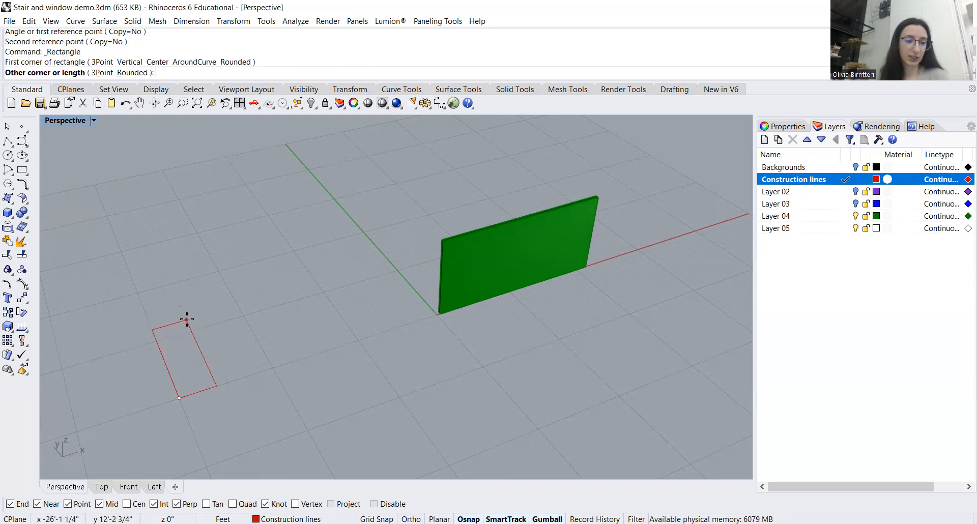
pyautogui.scroll(-5, 206, 331)
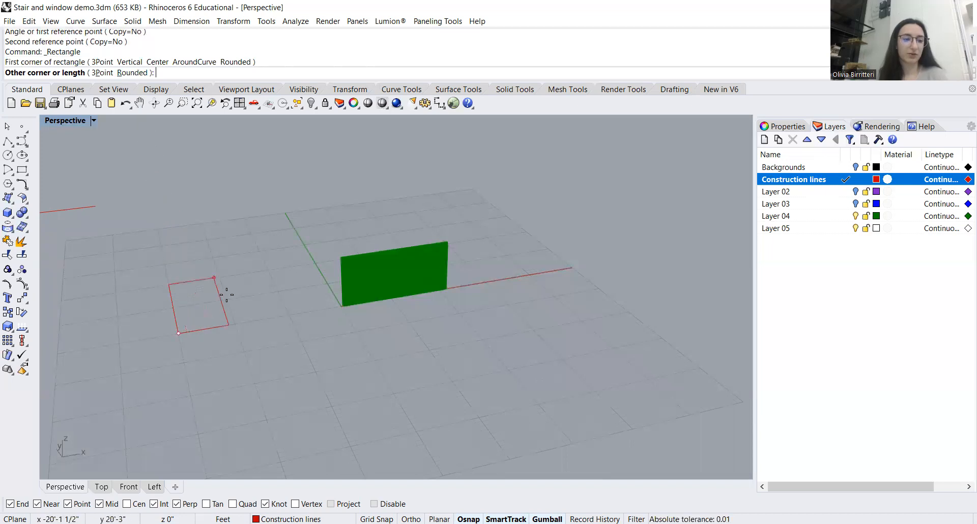
pyautogui.press('Escape')
# Draw a vertical rectangle 3' wide and 6'8" high on the green wall's face, standing on its bottom edge near the origin corner.
pyautogui.press('Return')
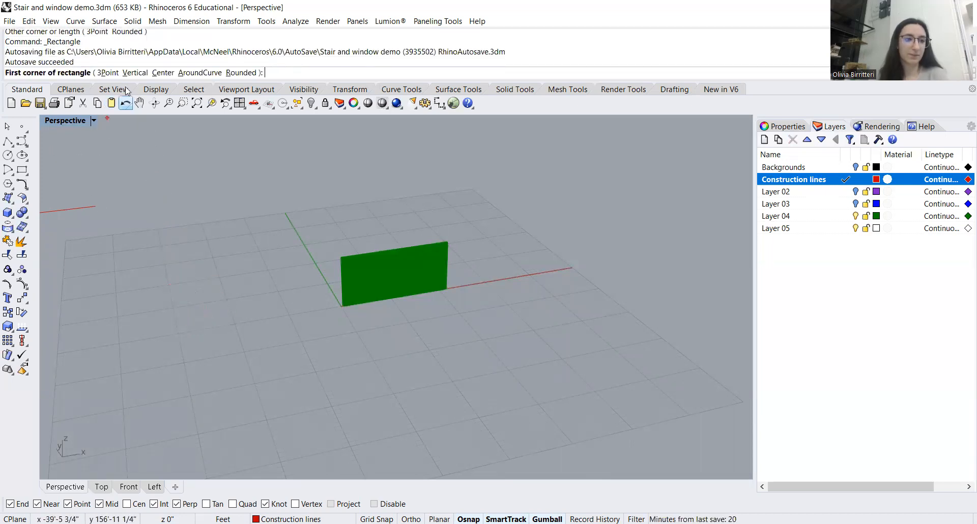
pyautogui.click(135, 74)
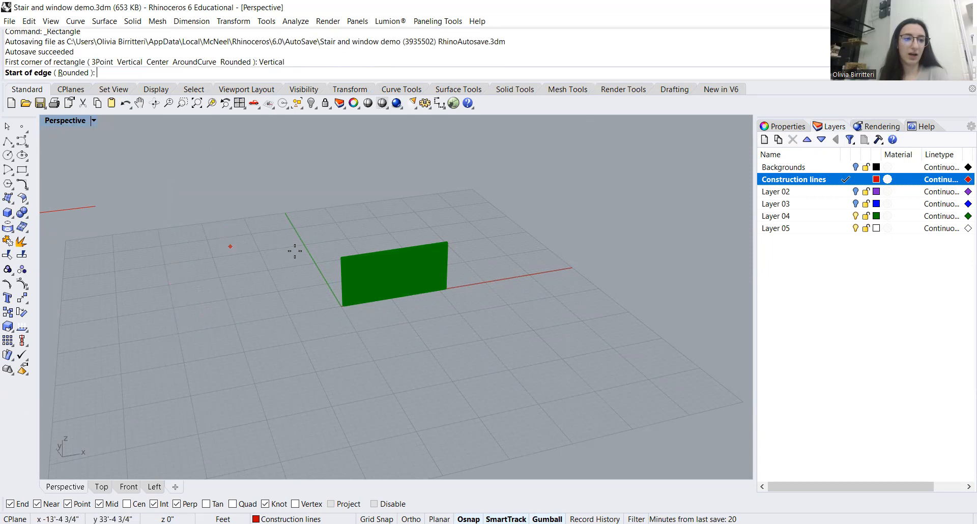
pyautogui.scroll(3, 338, 262)
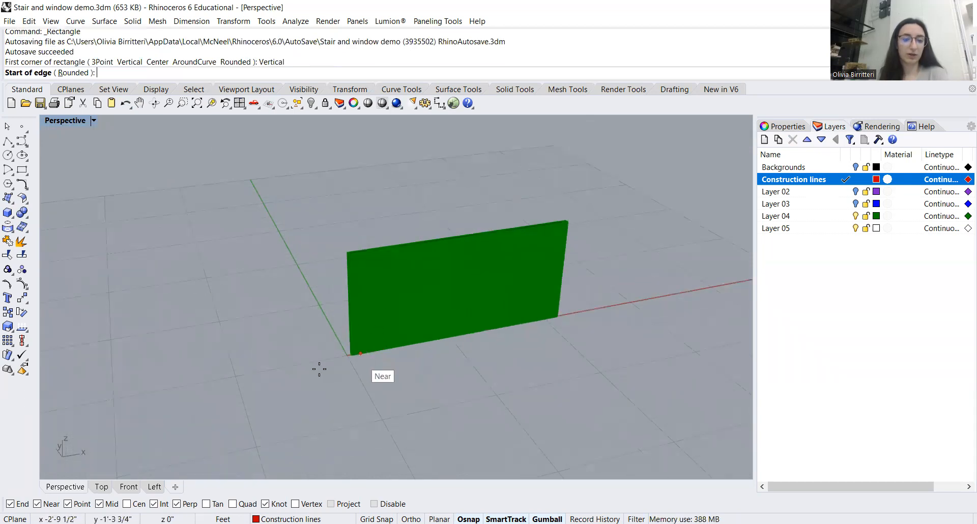
pyautogui.click(380, 349)
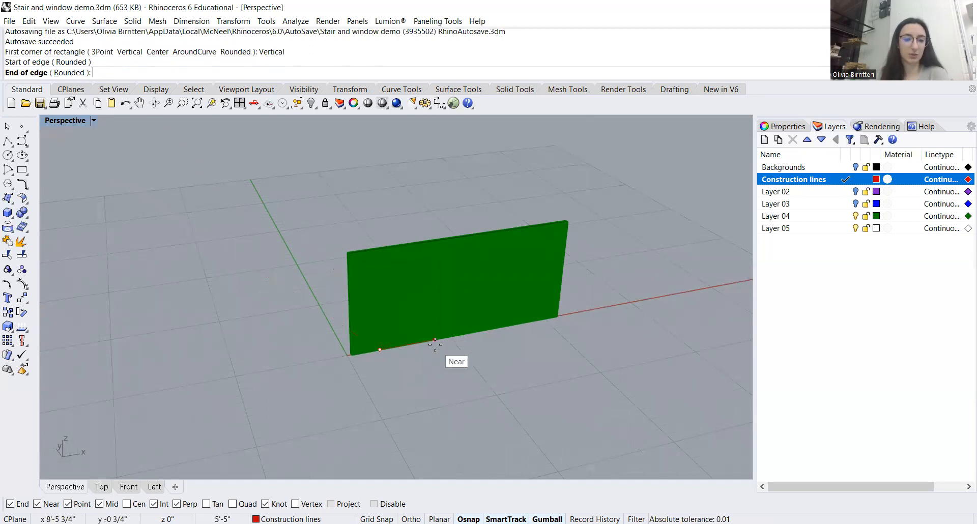
pyautogui.scroll(5, 423, 345)
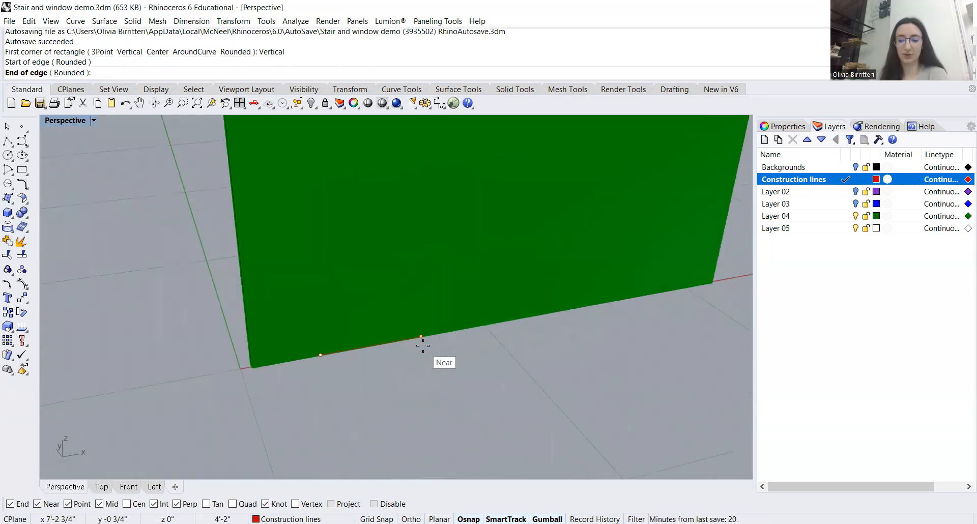
pyautogui.write("3'")
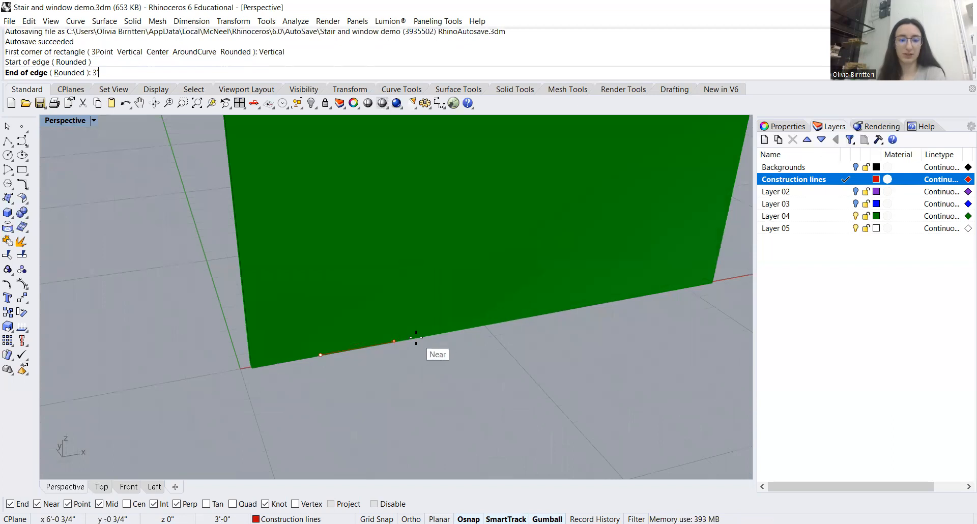
pyautogui.press('Return')
pyautogui.click(416, 336)
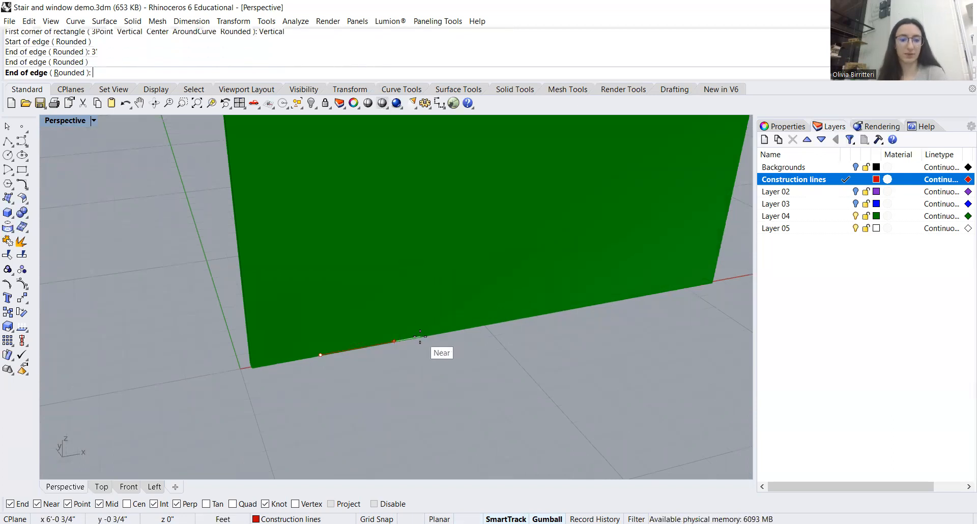
pyautogui.scroll(-5, 392, 279)
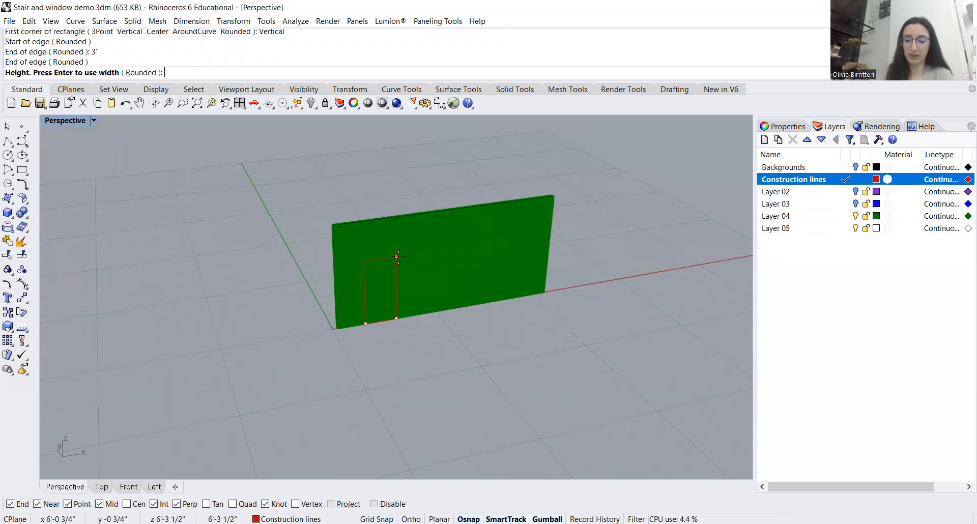
pyautogui.write('6\'8"')
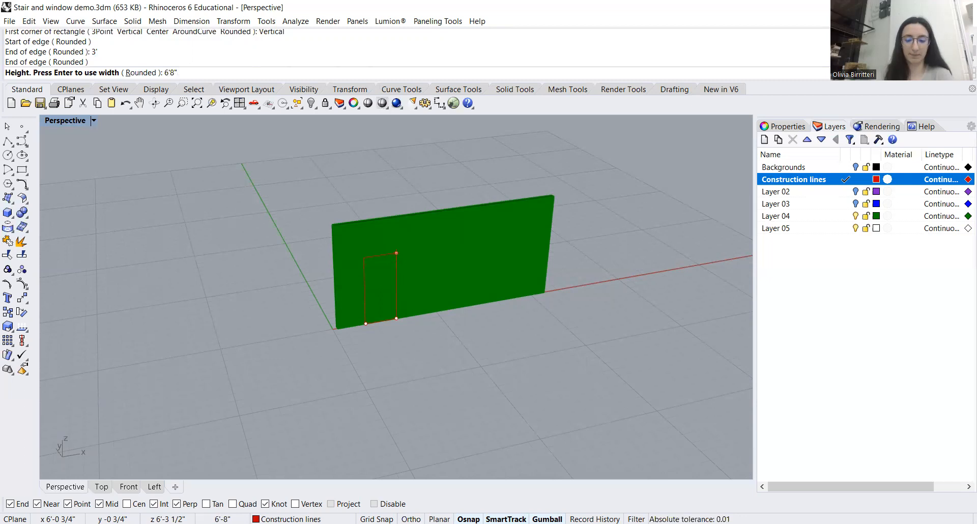
pyautogui.press('Return')
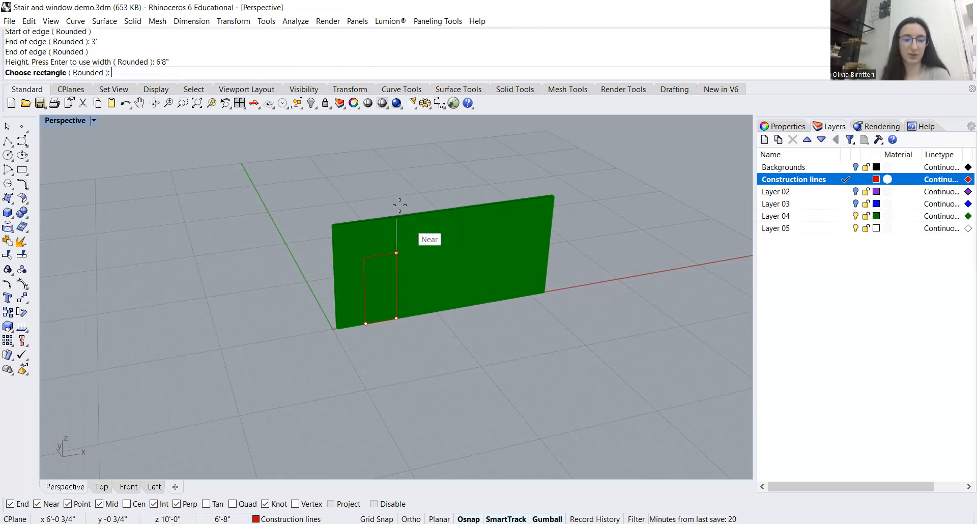
pyautogui.press('Return')
# Cut a door opening all the way through the green wall with MakeHole, using the vertical rectangle as the outline.
pyautogui.moveTo(449, 297); pyautogui.dragTo(416, 279, button='right')
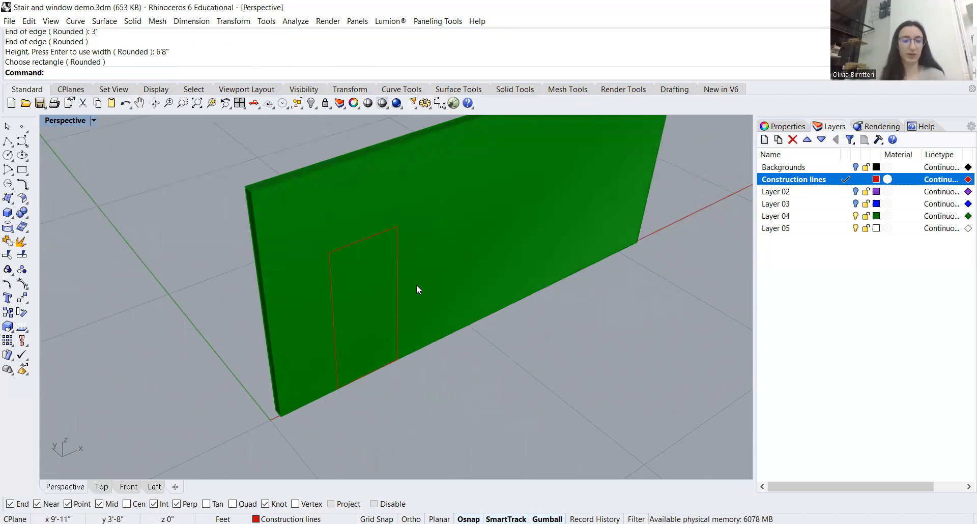
pyautogui.scroll(-3, 439, 262)
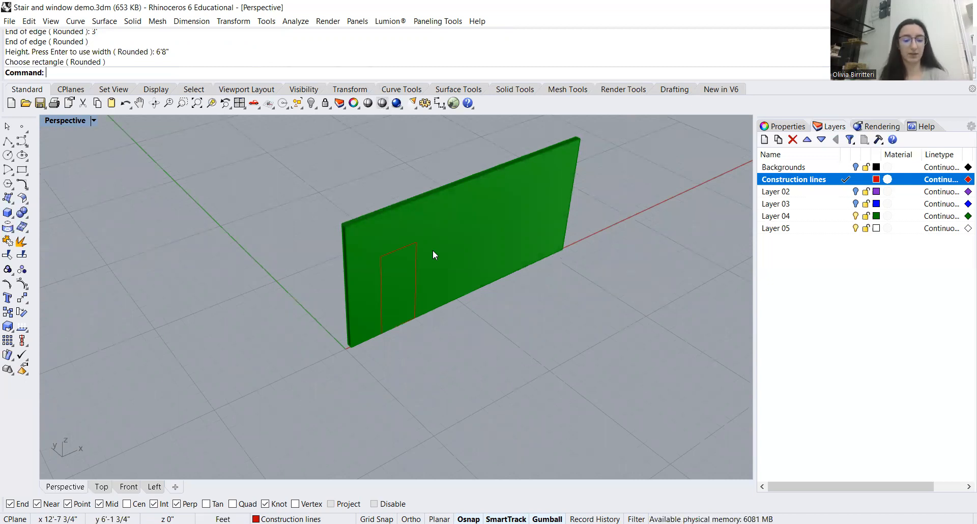
pyautogui.write('Make')
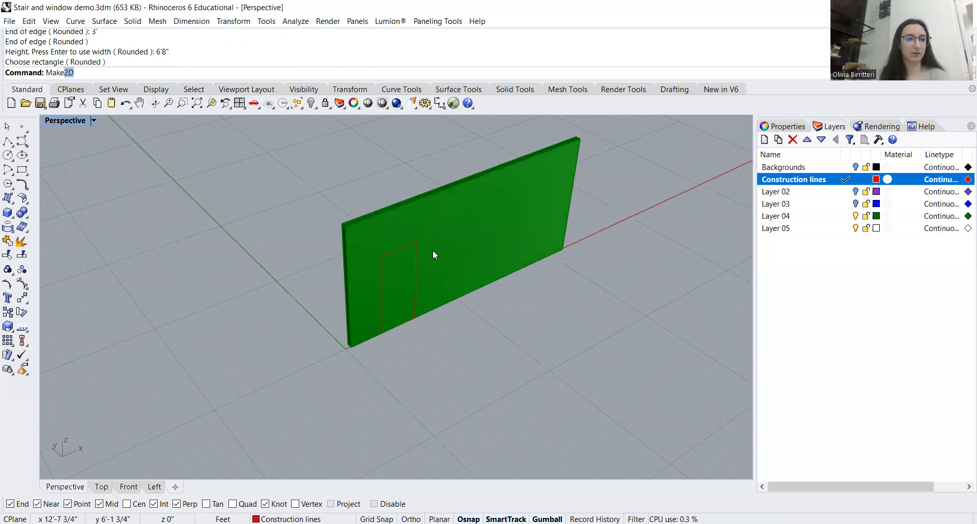
pyautogui.press('BackSpace')
pyautogui.press('BackSpace')
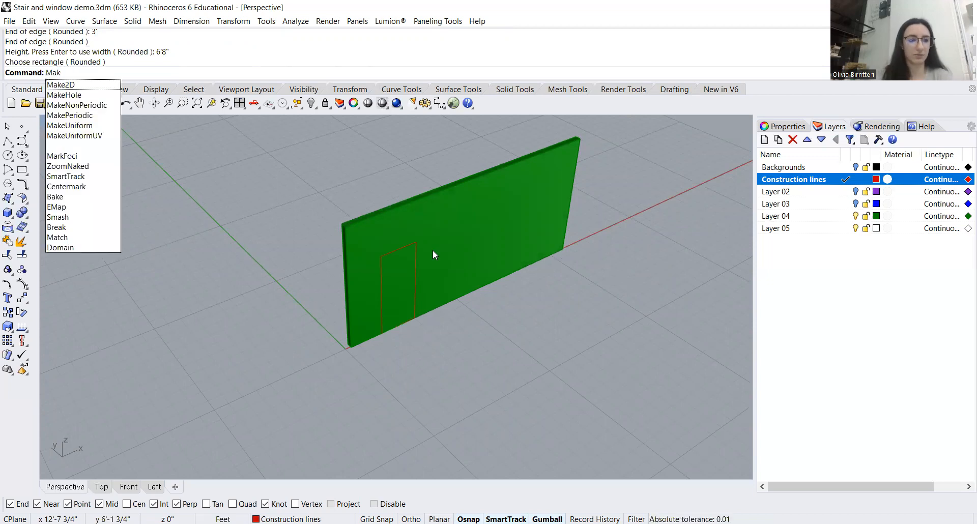
pyautogui.write('e')
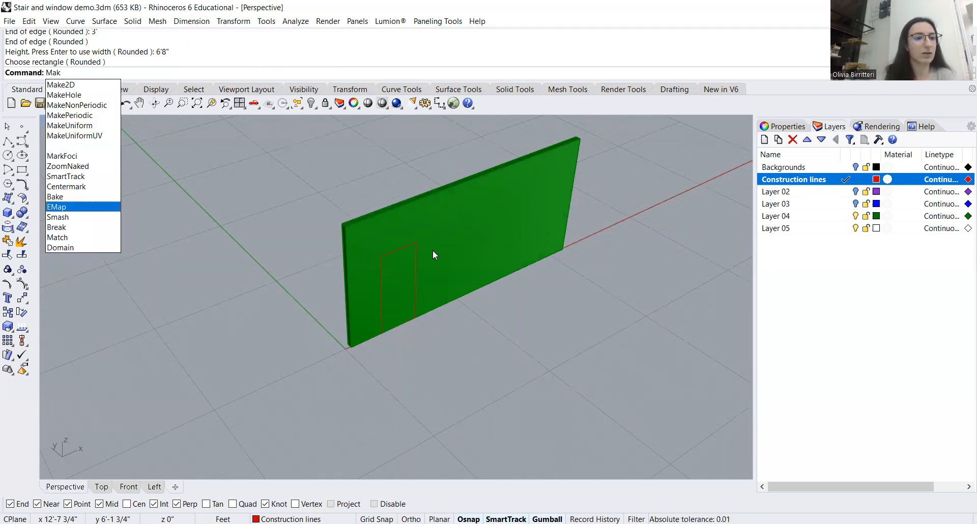
pyautogui.write('e2D')
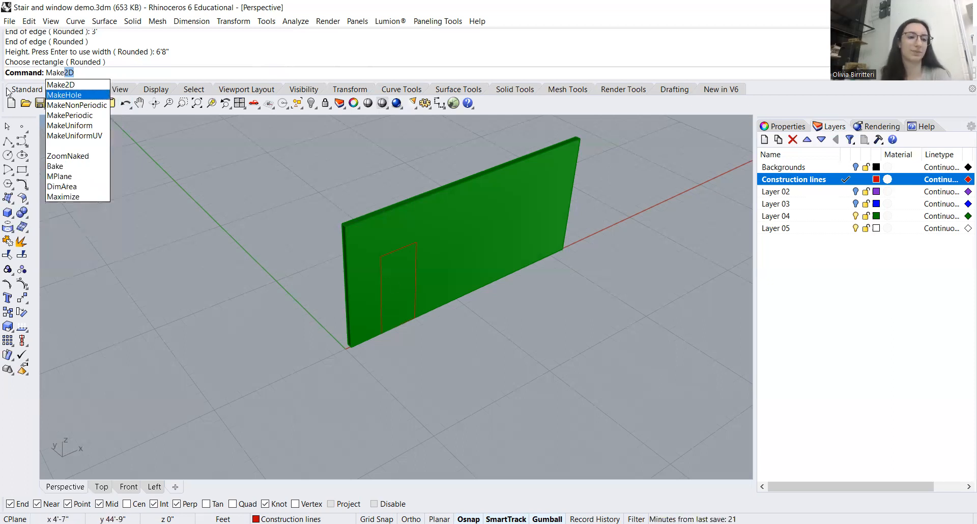
pyautogui.click(72, 97)
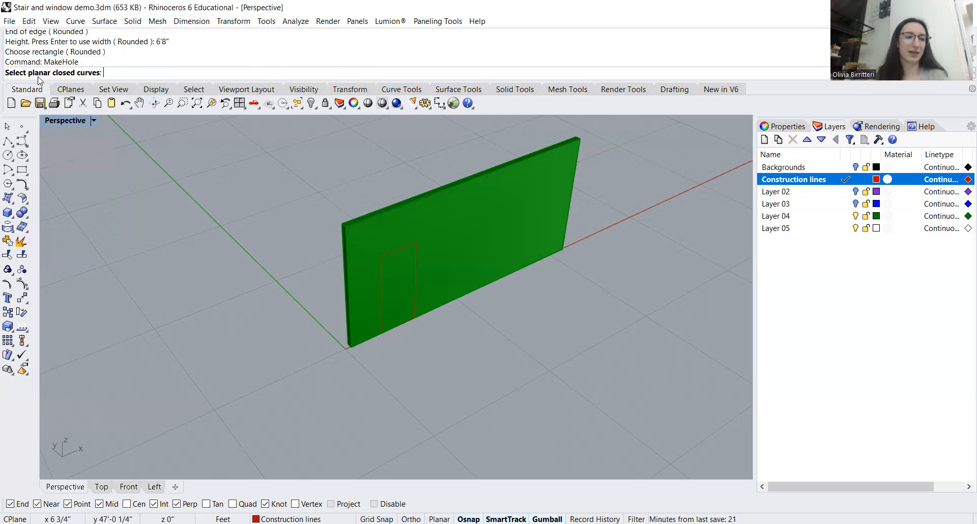
pyautogui.click(401, 249)
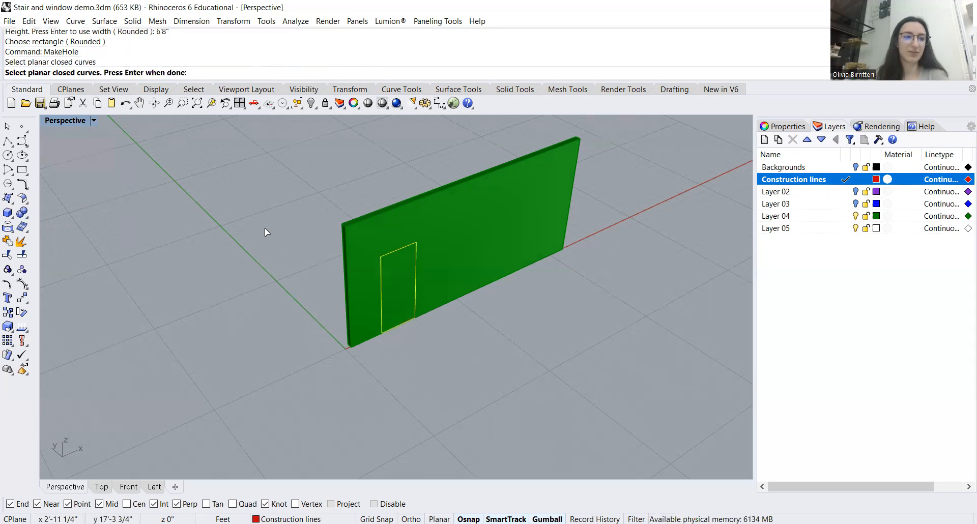
pyautogui.press('Return')
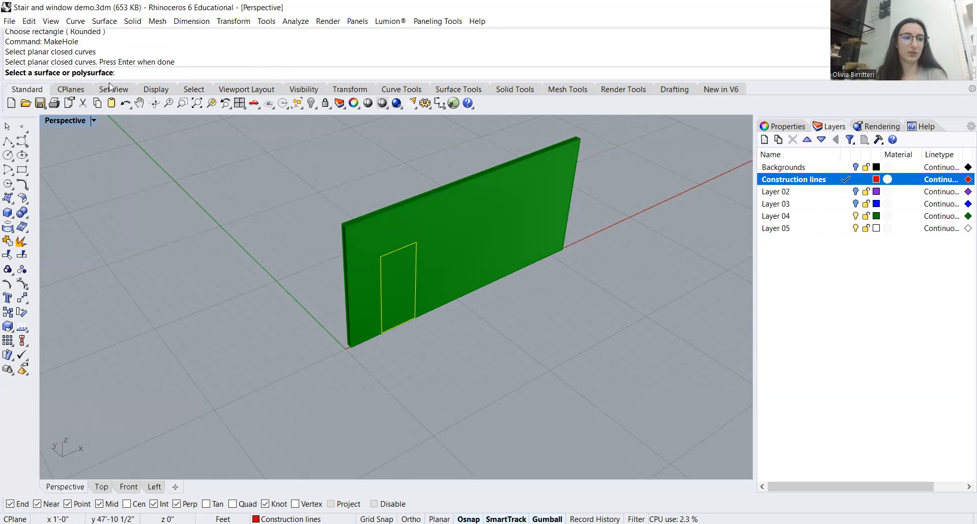
pyautogui.click(452, 222)
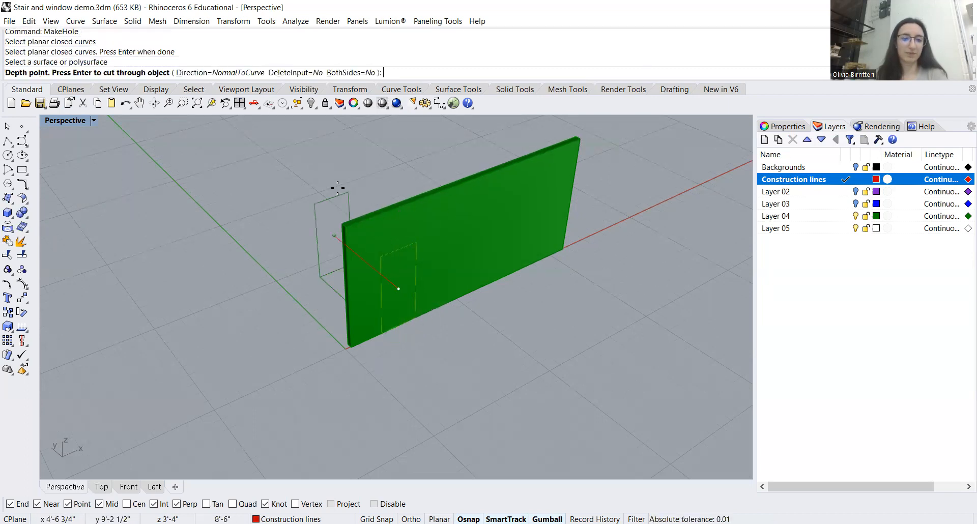
pyautogui.scroll(-3, 312, 225)
pyautogui.moveTo(312, 225); pyautogui.dragTo(330, 245, button='right')
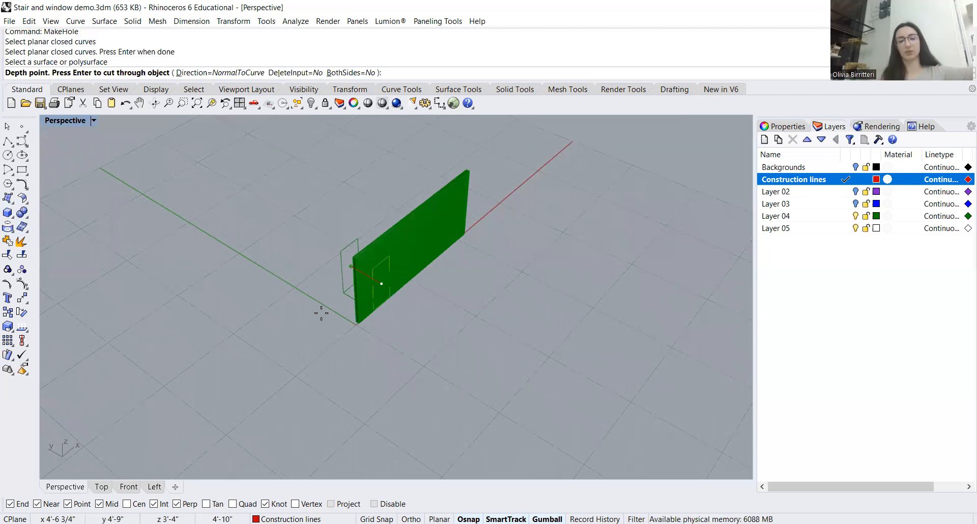
pyautogui.press('Return')
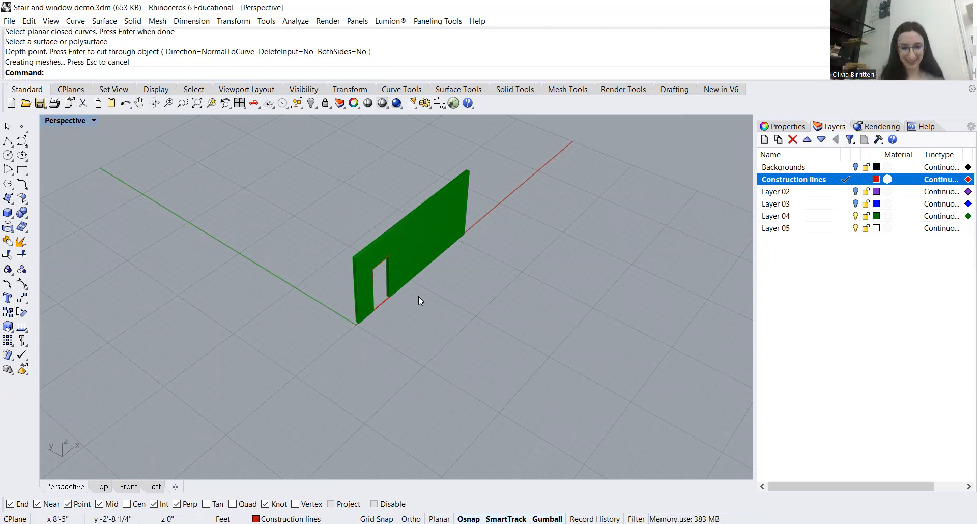
pyautogui.moveTo(442, 284); pyautogui.dragTo(389, 283, button='right')
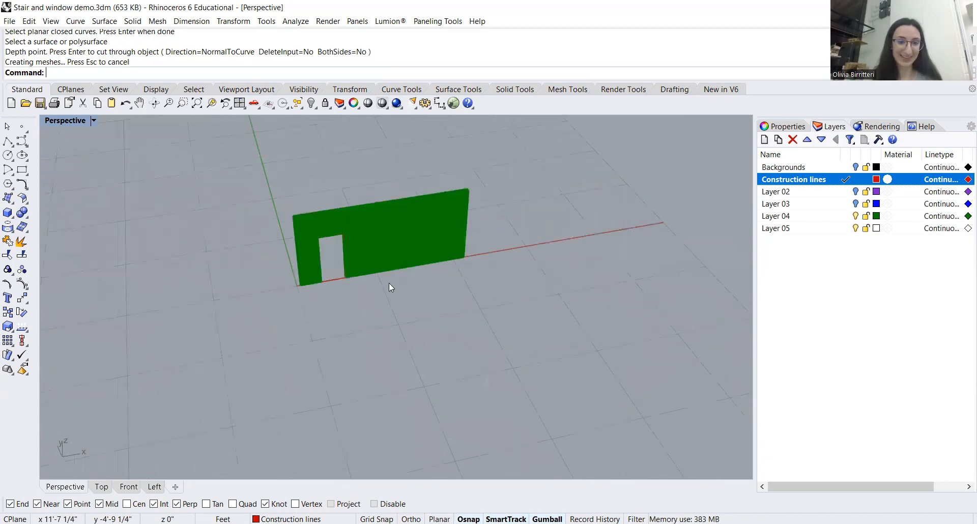
pyautogui.scroll(5, 354, 247)
pyautogui.moveTo(394, 337); pyautogui.dragTo(425, 303, button='right')
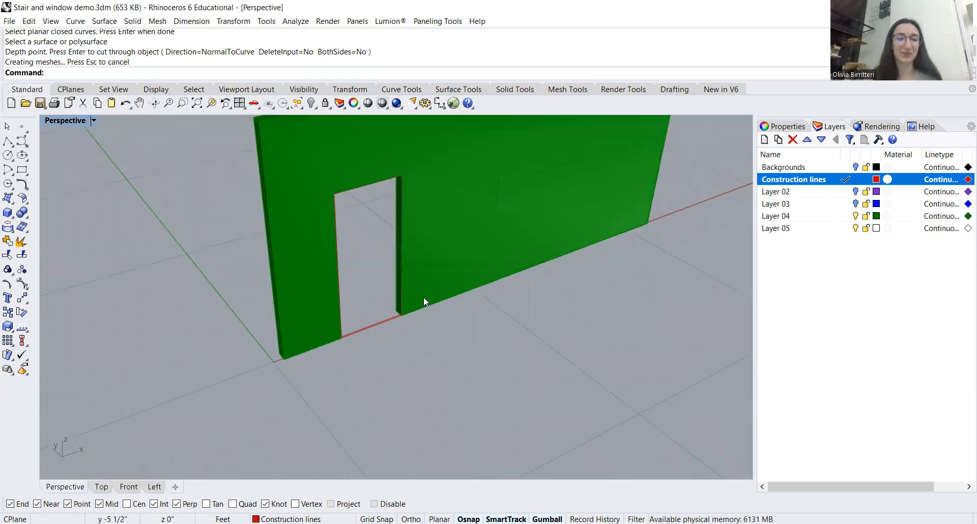
pyautogui.scroll(-3, 426, 304)
pyautogui.moveTo(439, 257); pyautogui.dragTo(430, 340, button='right')
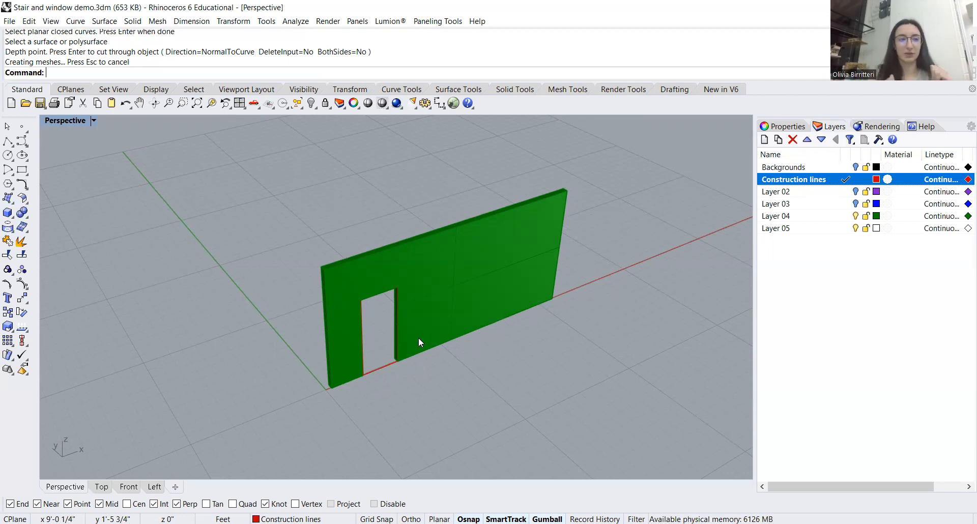
# Draw a vertical rectangle 6' wide and 4' high on the wall's bottom edge, a short distance beyond the door opening.
pyautogui.moveTo(519, 337); pyautogui.dragTo(345, 303, button='right')
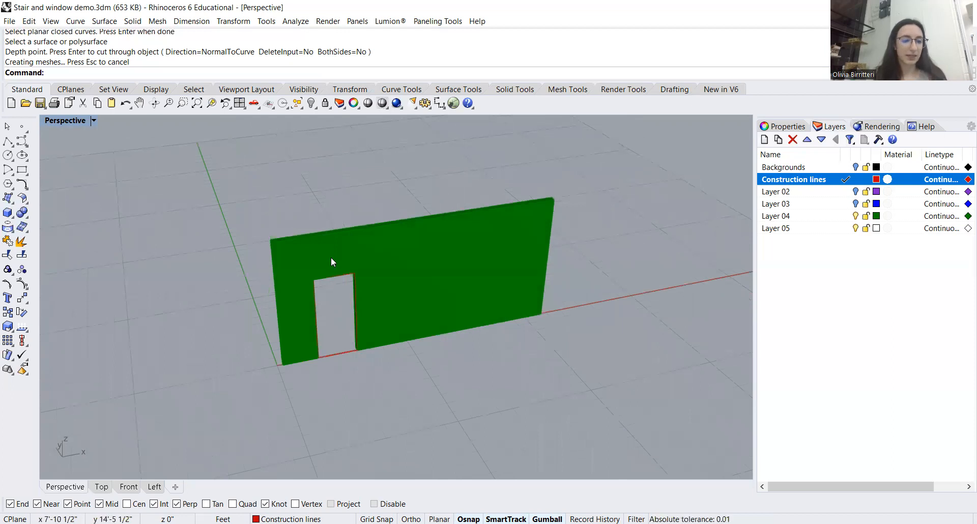
pyautogui.click(23, 171)
pyautogui.scroll(3, 394, 359)
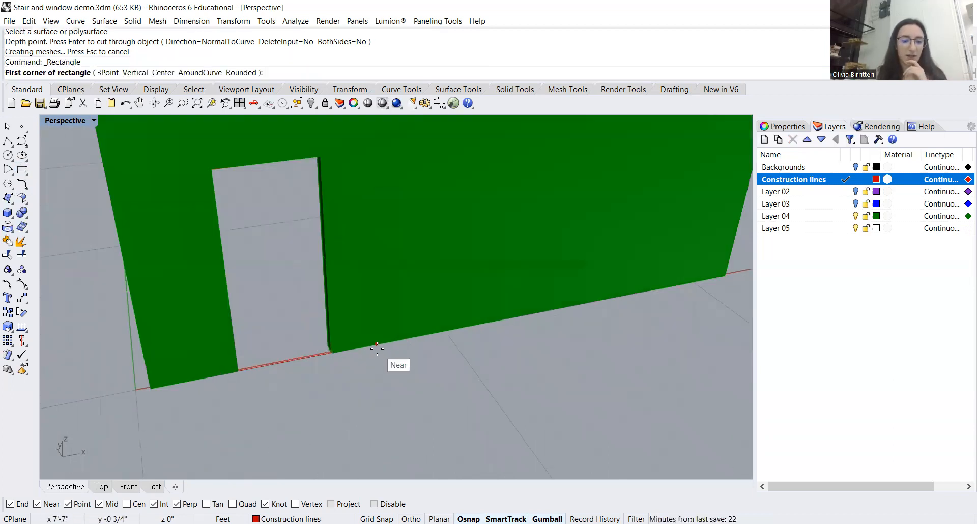
pyautogui.scroll(-3, 401, 367)
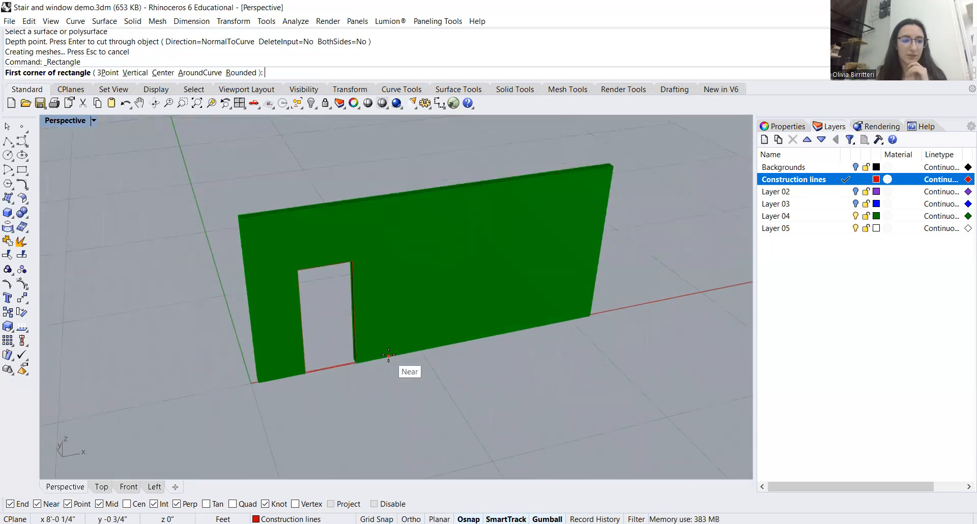
pyautogui.click(135, 73)
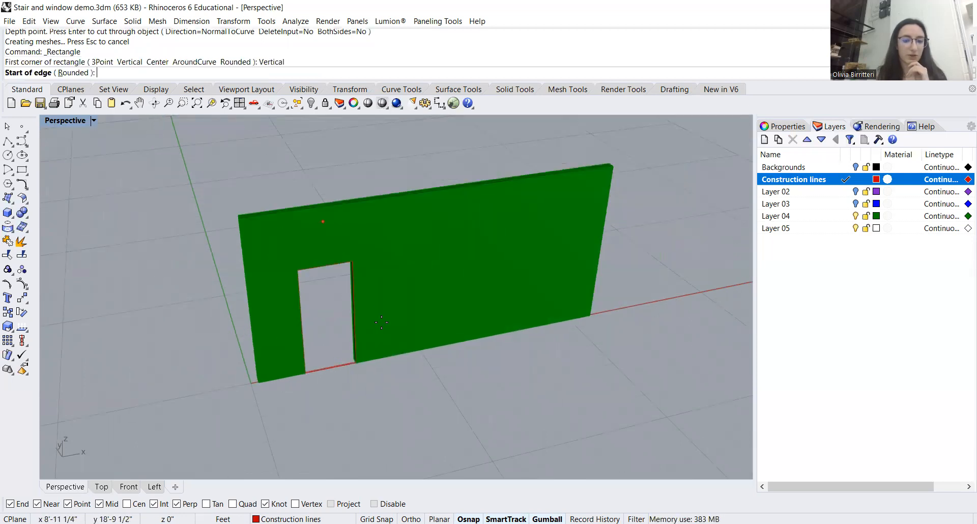
pyautogui.click(393, 355)
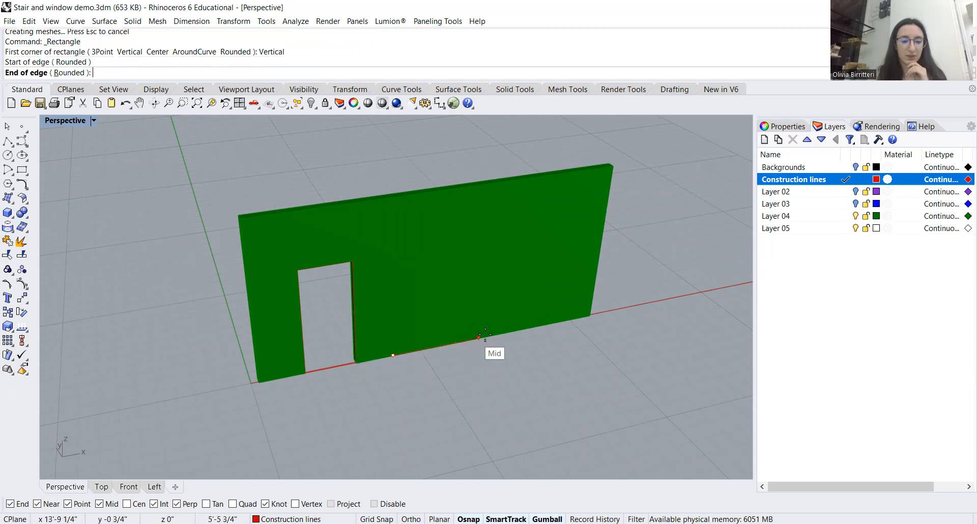
pyautogui.write("6'")
pyautogui.press('Return')
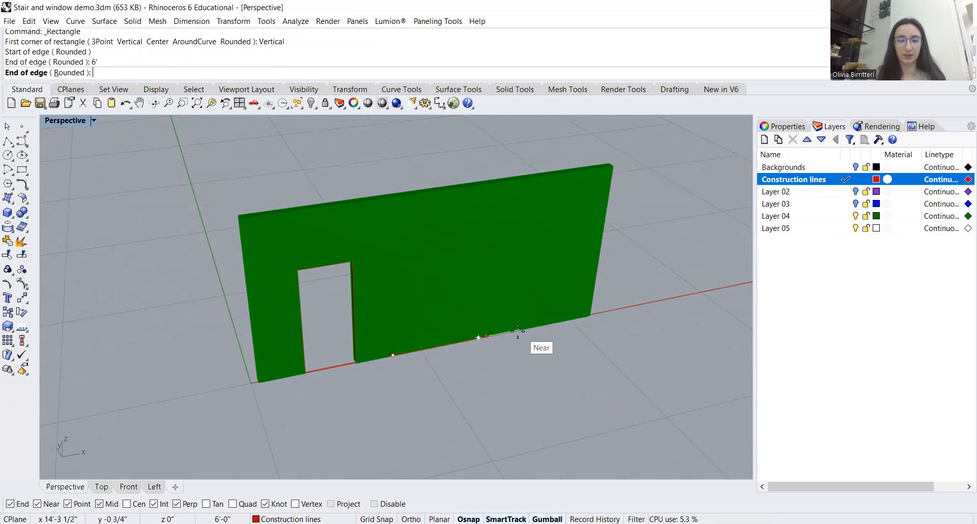
pyautogui.click(509, 323)
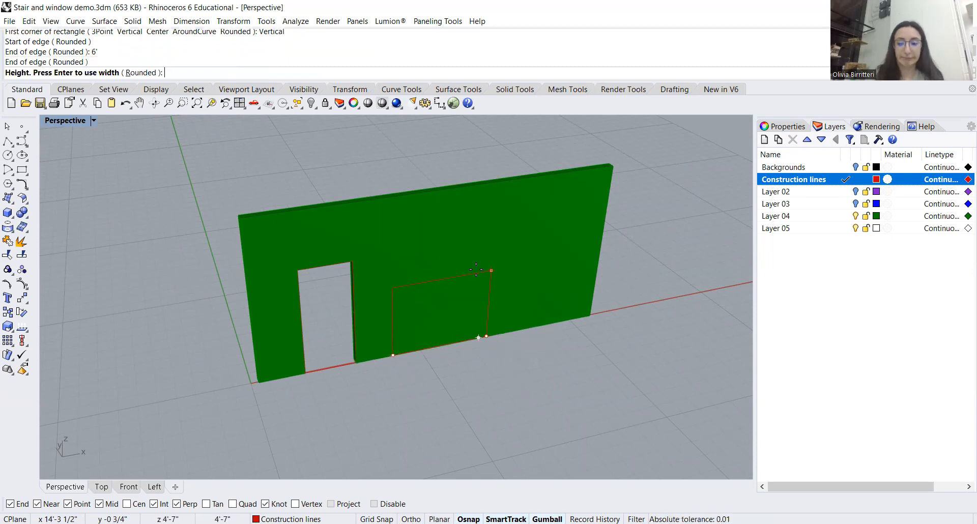
pyautogui.write("4'")
pyautogui.press('Return')
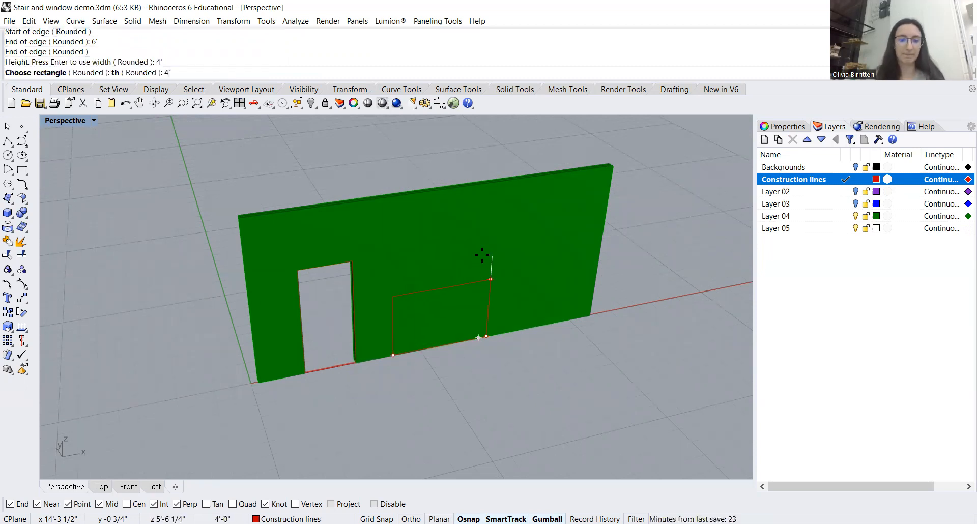
pyautogui.press('Return')
# Move the 6' by 4' rectangle 3' straight up the wall face from its lower corner.
pyautogui.click(452, 286)
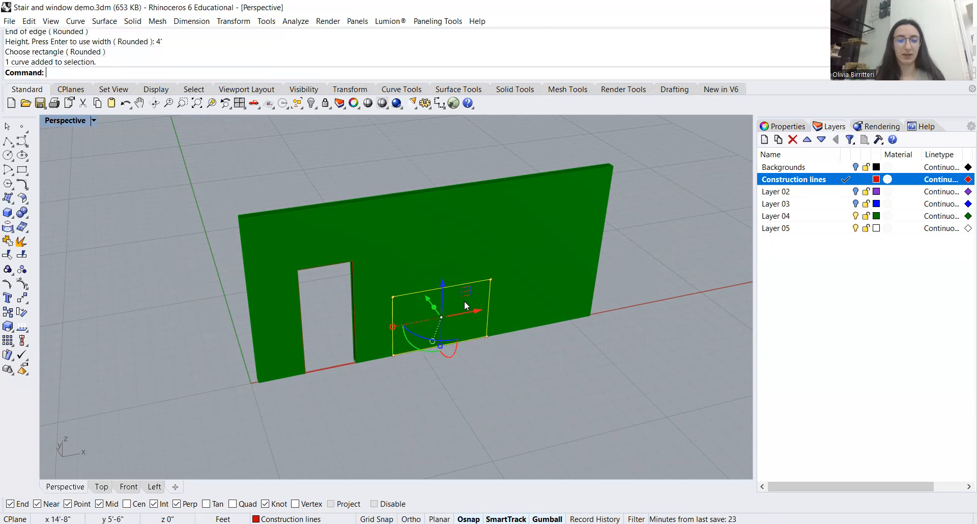
pyautogui.write('M')
pyautogui.press('Return')
pyautogui.click(486, 336)
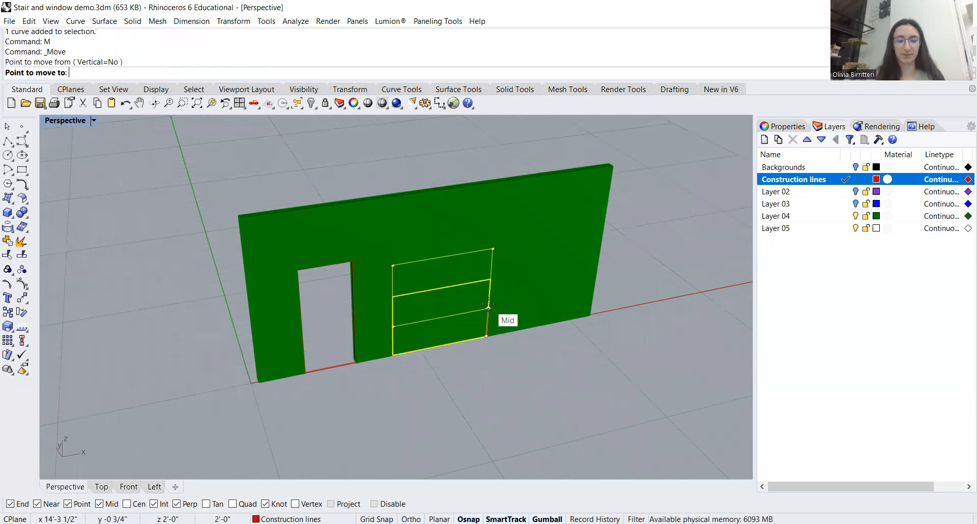
pyautogui.write("3'")
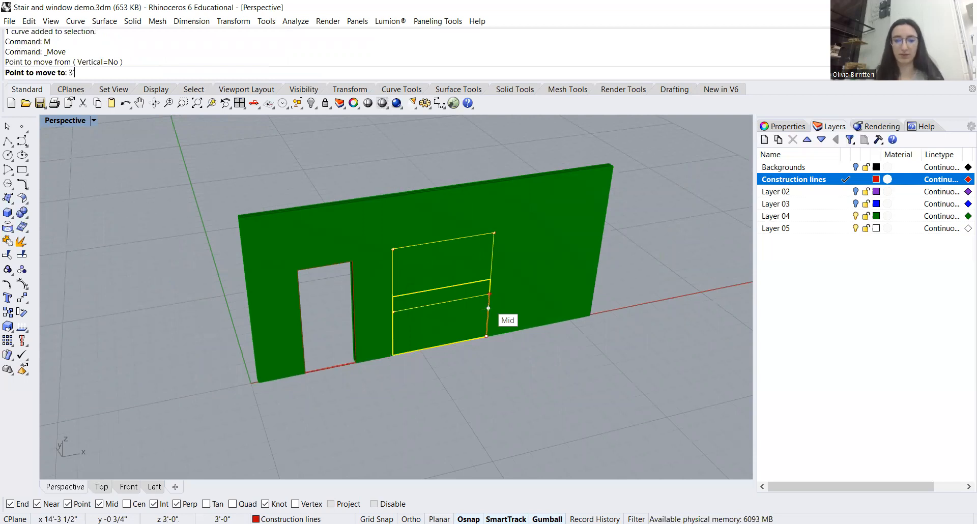
pyautogui.press('Return')
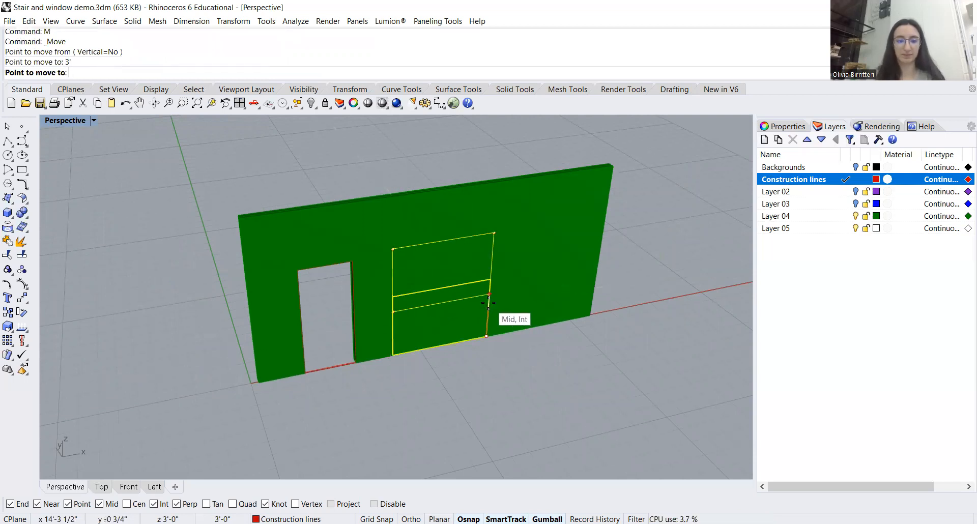
pyautogui.click(488, 304)
pyautogui.moveTo(502, 351); pyautogui.dragTo(461, 344, button='right')
pyautogui.press('Escape')
pyautogui.moveTo(469, 290); pyautogui.dragTo(481, 307, button='right')
pyautogui.press('Escape')
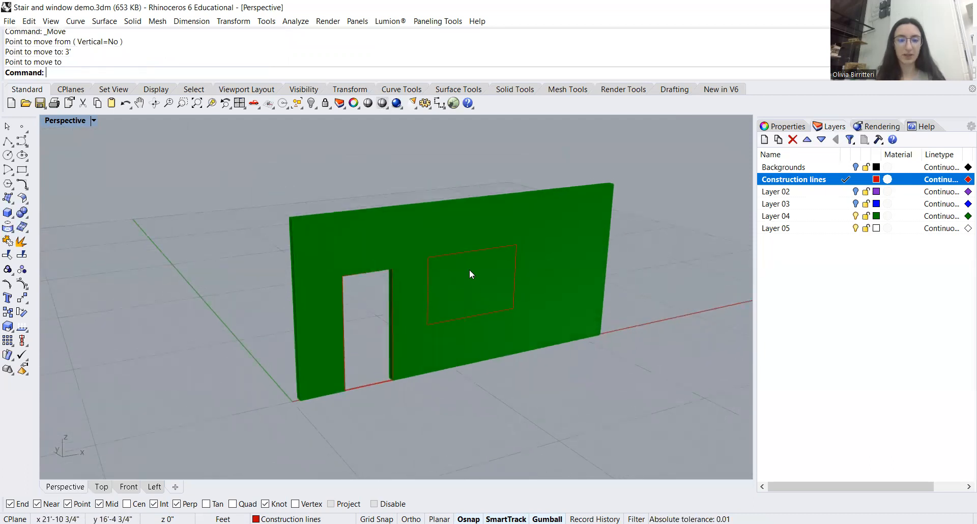
pyautogui.write('Mo')
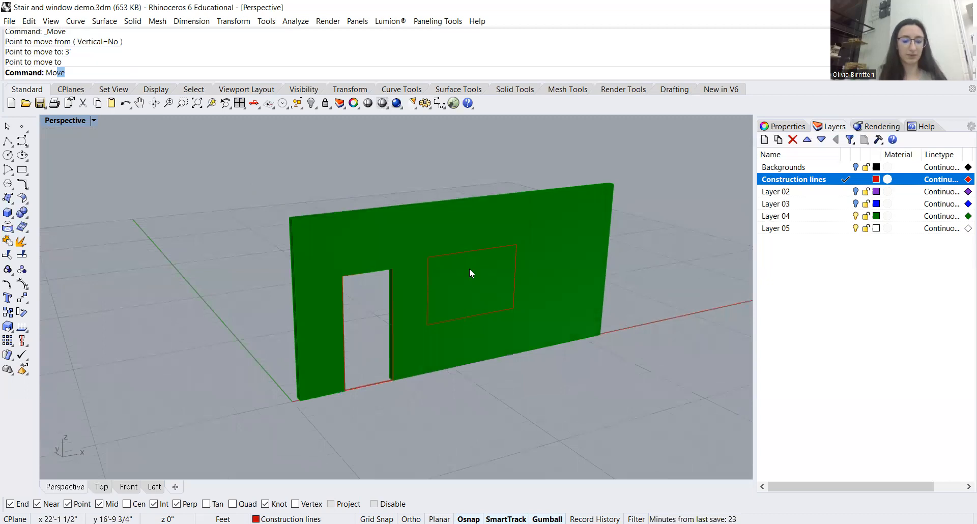
pyautogui.press('BackSpace')
pyautogui.write('ake')
pyautogui.press('Return')
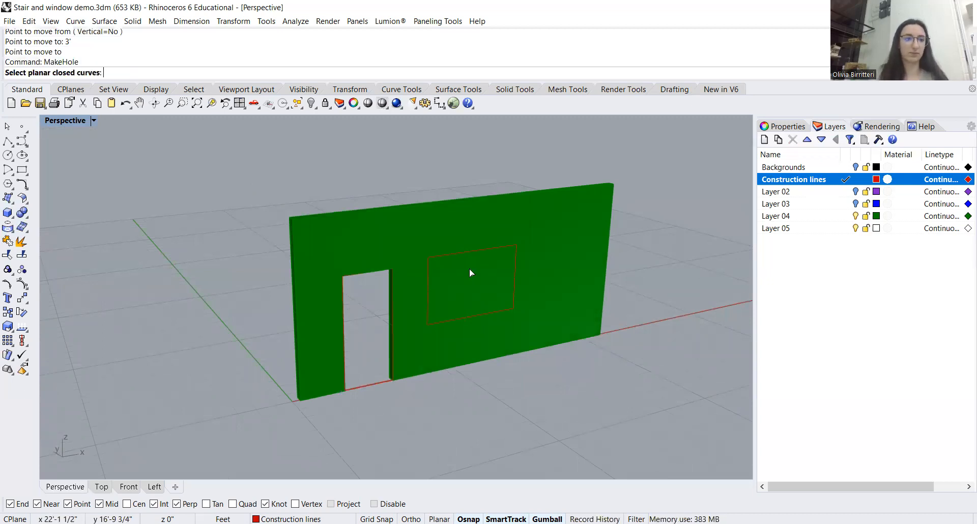
pyautogui.click(449, 254)
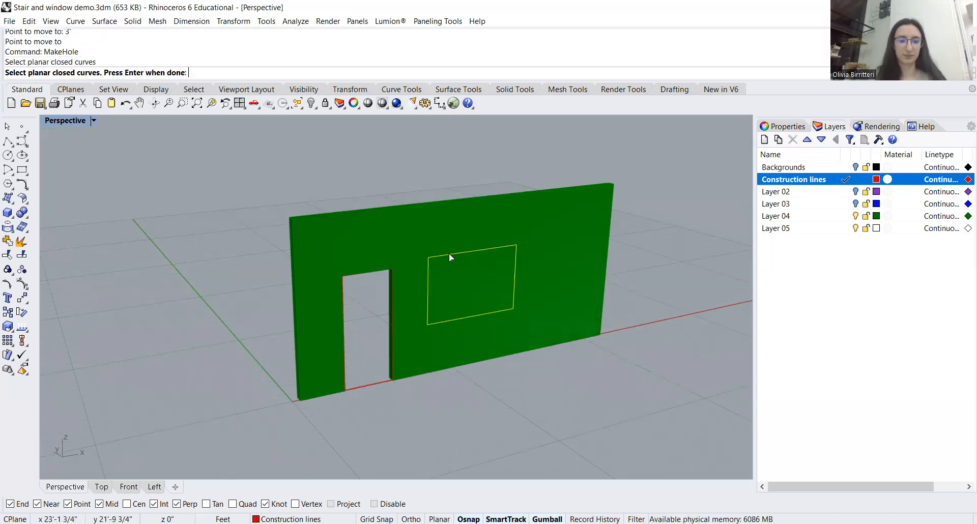
pyautogui.press('Return')
pyautogui.press('Escape')
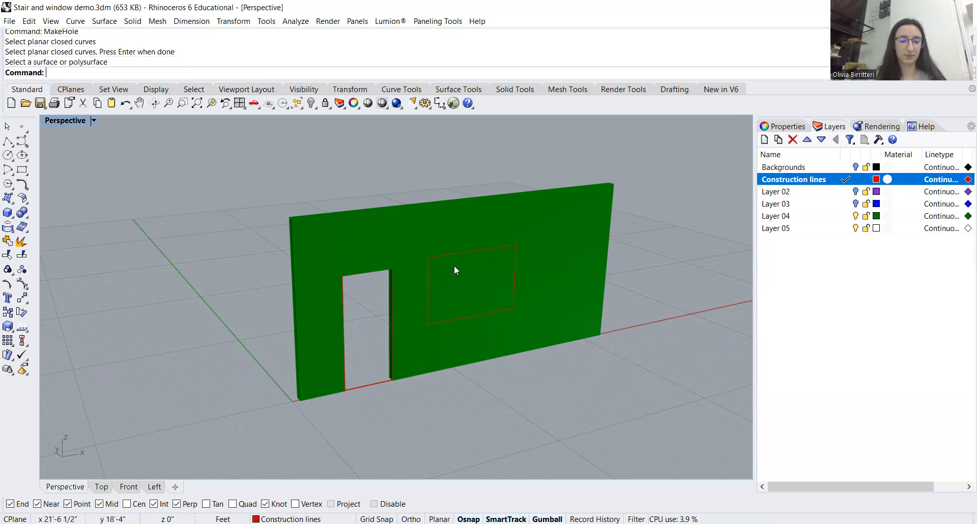
# Cut a window opening all the way through the green wall with MakeHole, using the raised rectangle as the outline.
pyautogui.press('Return')
pyautogui.click(449, 252)
pyautogui.press('Return')
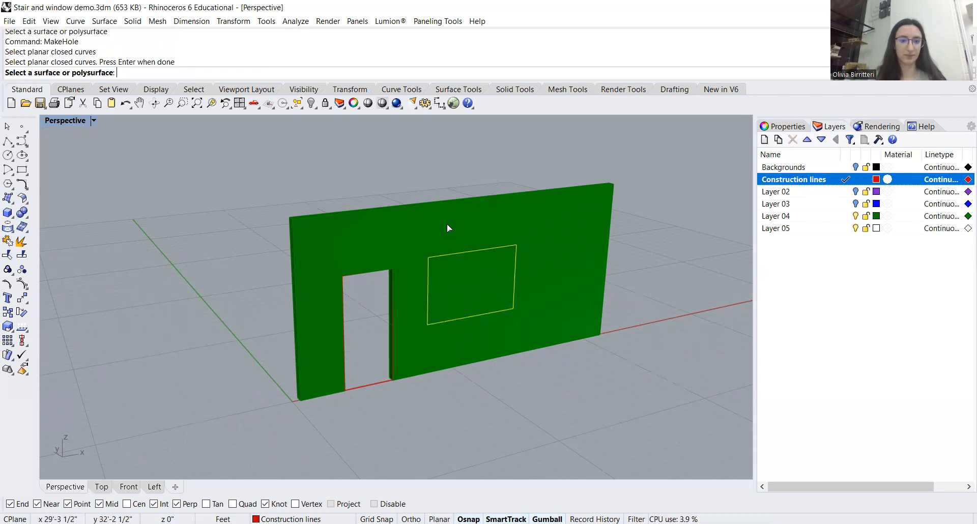
pyautogui.click(447, 224)
pyautogui.moveTo(425, 213); pyautogui.dragTo(435, 318, button='right')
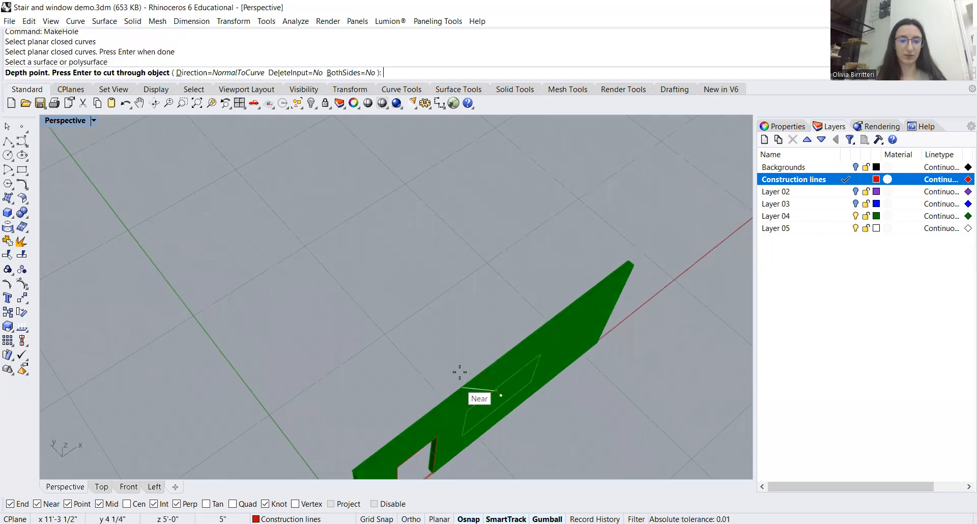
pyautogui.press('Return')
pyautogui.moveTo(450, 350); pyautogui.dragTo(464, 264, button='right')
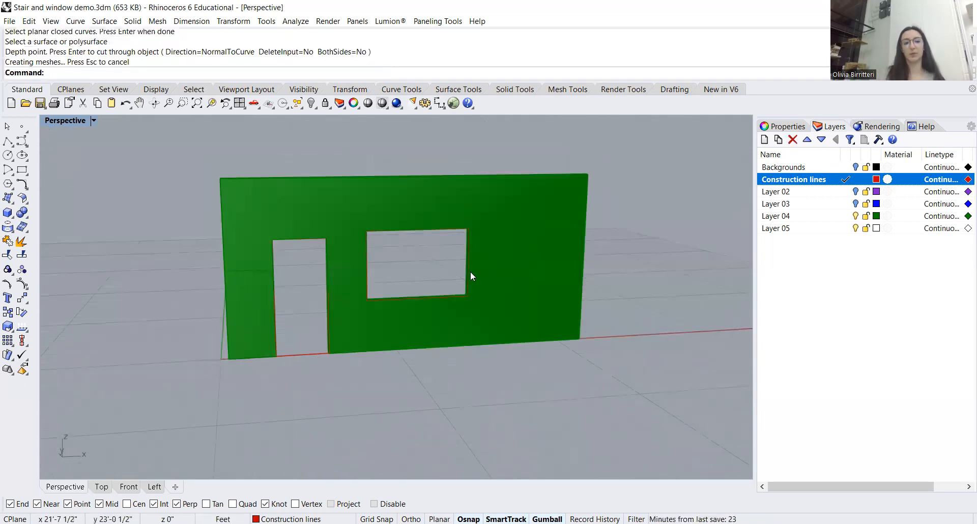
# Make Layer 04 current and hide the Construction lines layer.
pyautogui.click(444, 297)
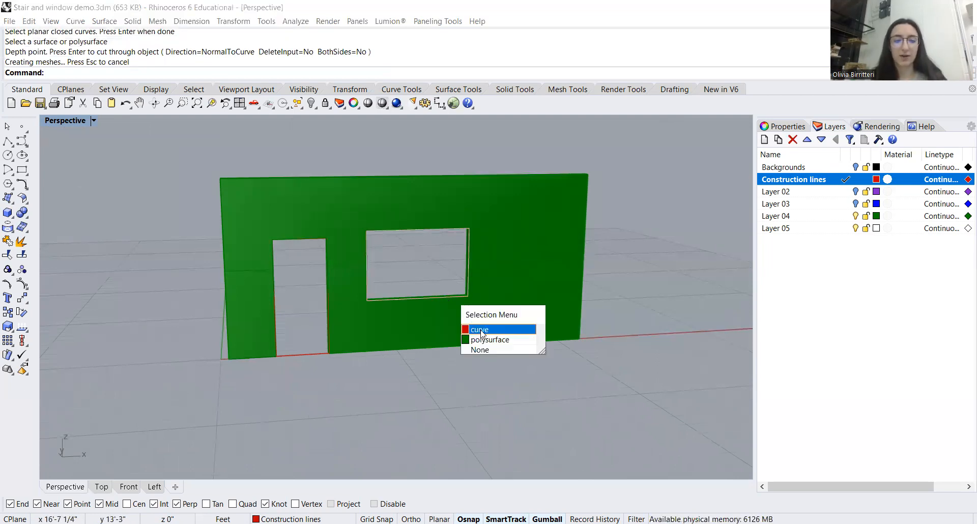
pyautogui.click(481, 331)
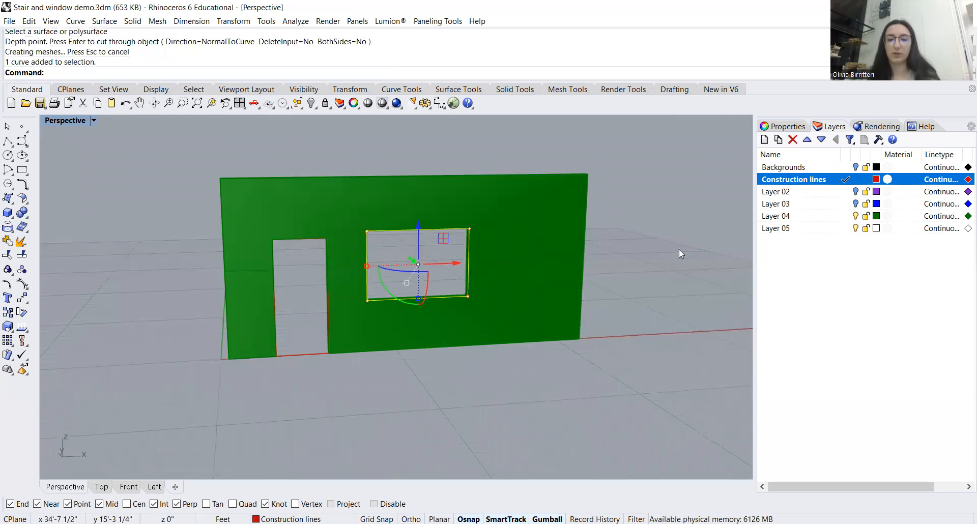
pyautogui.click(635, 334)
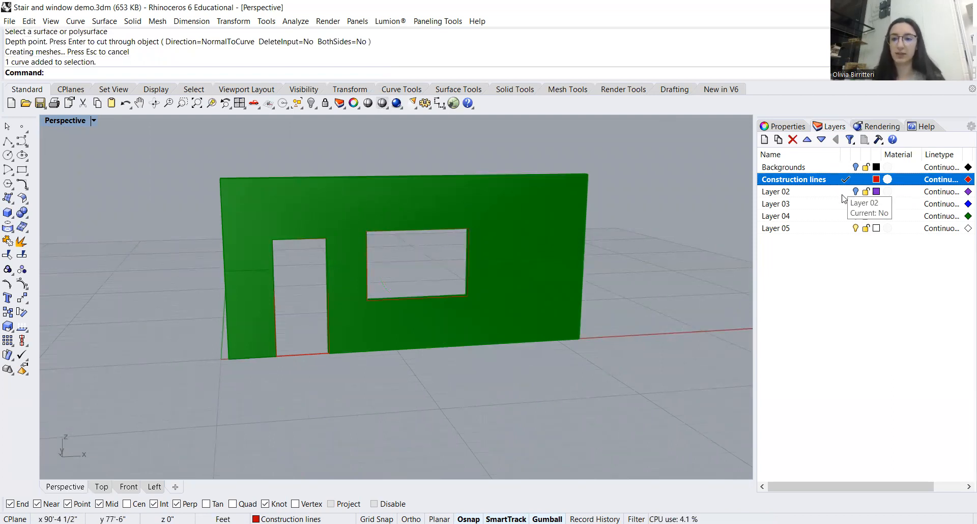
pyautogui.click(846, 216)
pyautogui.click(834, 179)
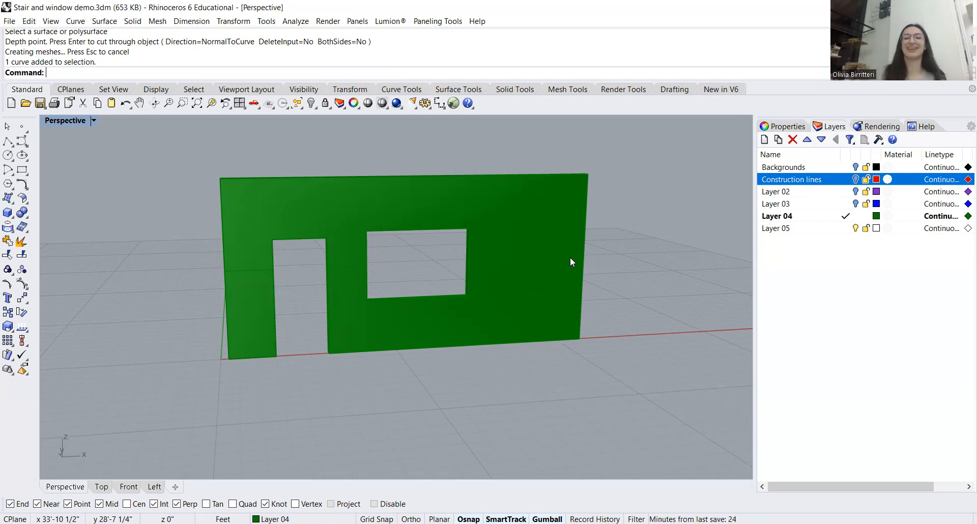
# Move the window opening with MoveHole from its lower corner, up and away from the door toward the wall's far end.
pyautogui.moveTo(544, 264); pyautogui.dragTo(550, 279, button='right')
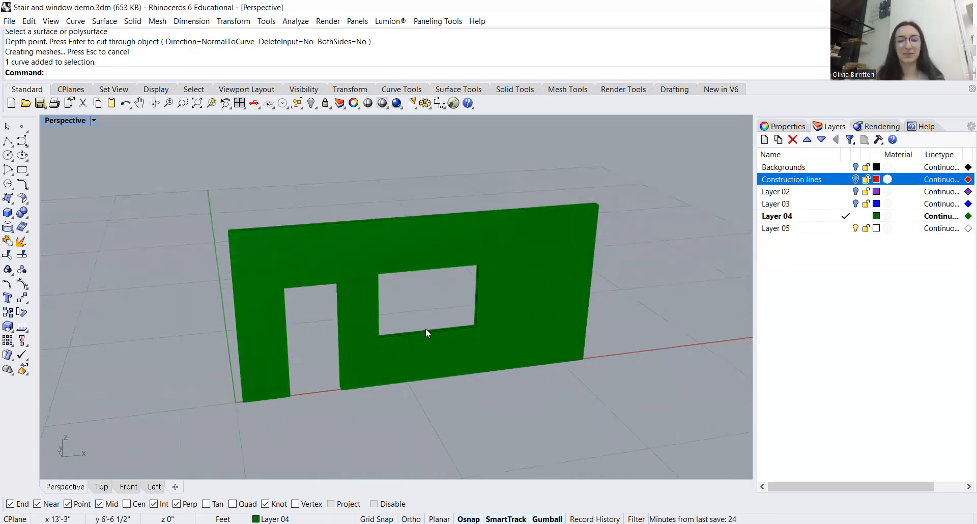
pyautogui.scroll(3, 425, 330)
pyautogui.moveTo(535, 323); pyautogui.dragTo(543, 328, button='right')
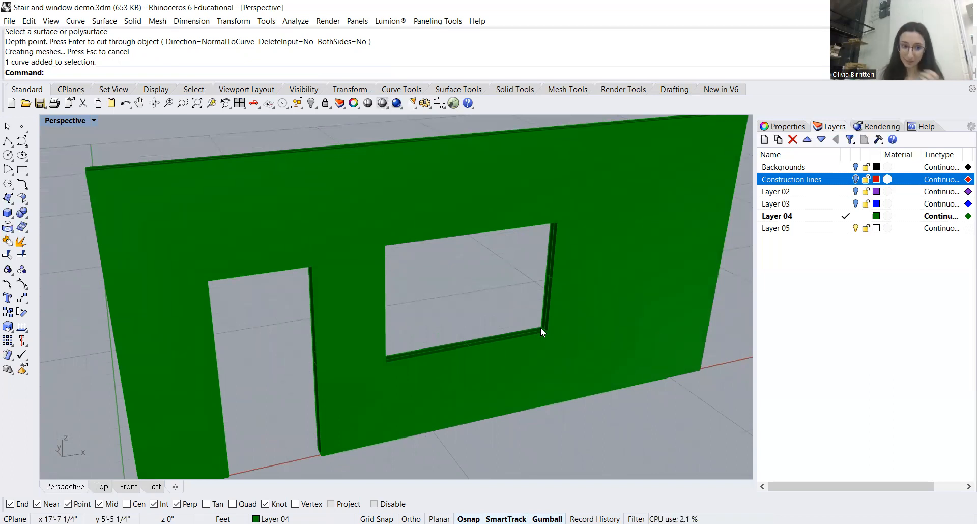
pyautogui.write('Move')
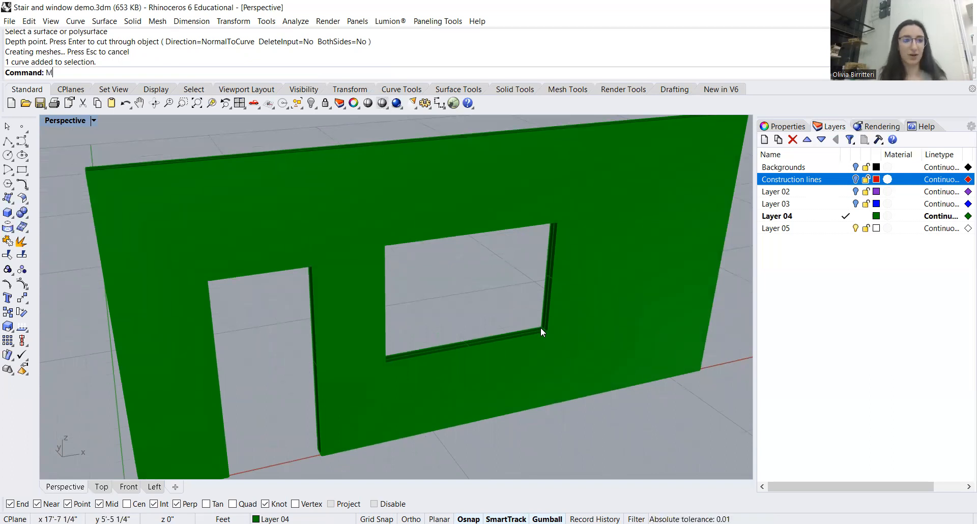
pyautogui.press('Down')
pyautogui.press('Down')
pyautogui.press('Down')
pyautogui.press('Down')
pyautogui.press('Down')
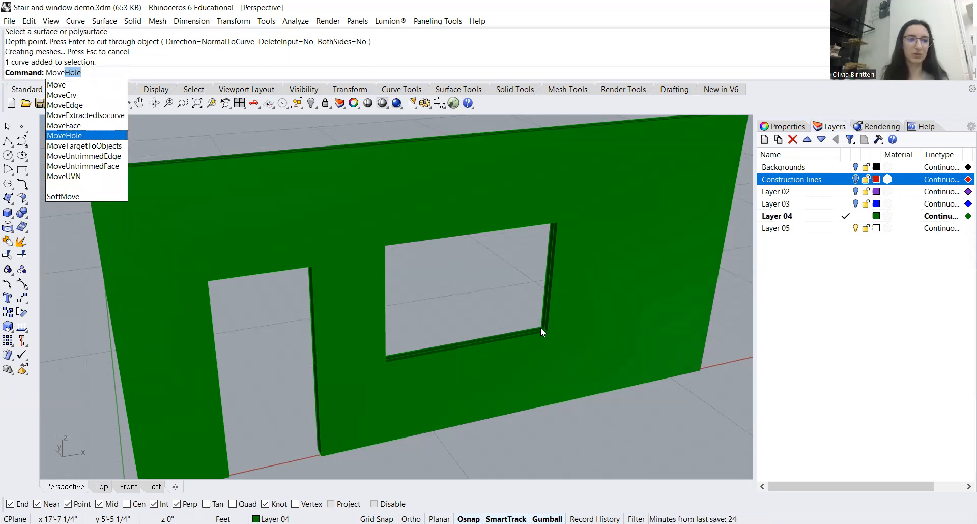
pyautogui.press('Return')
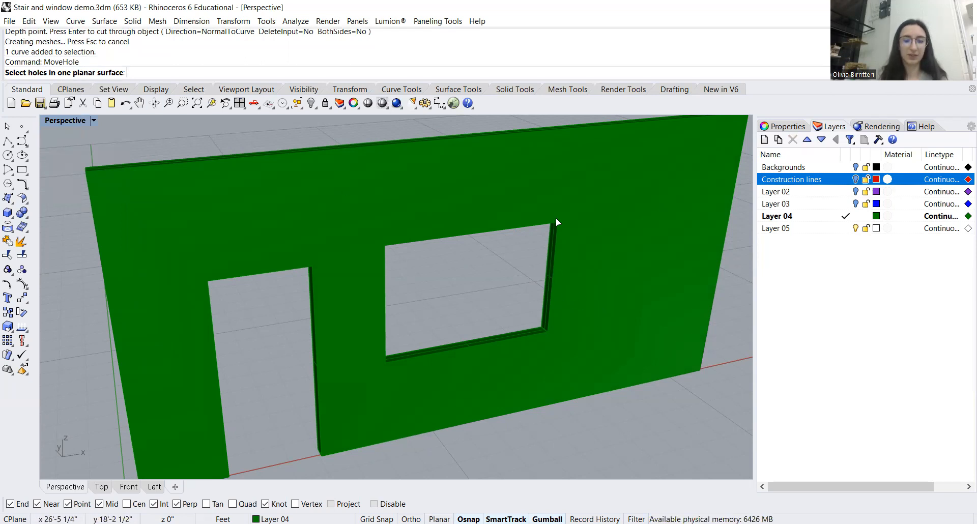
pyautogui.scroll(5, 558, 291)
pyautogui.scroll(-3, 554, 295)
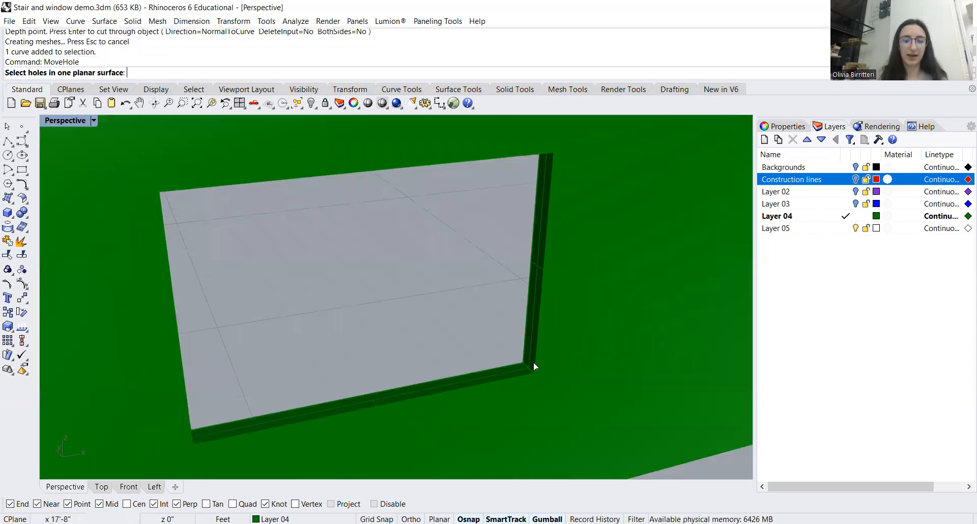
pyautogui.click(539, 321)
pyautogui.scroll(-4, 534, 318)
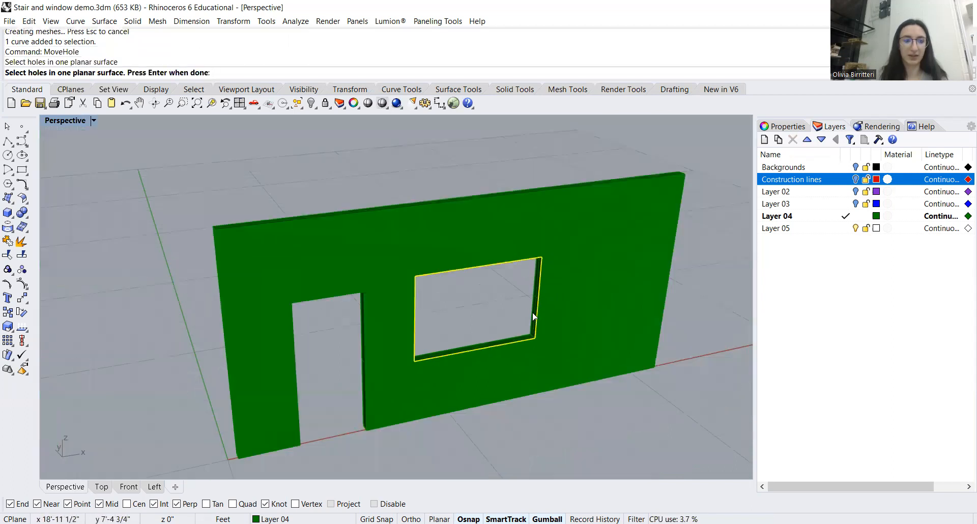
pyautogui.press('Return')
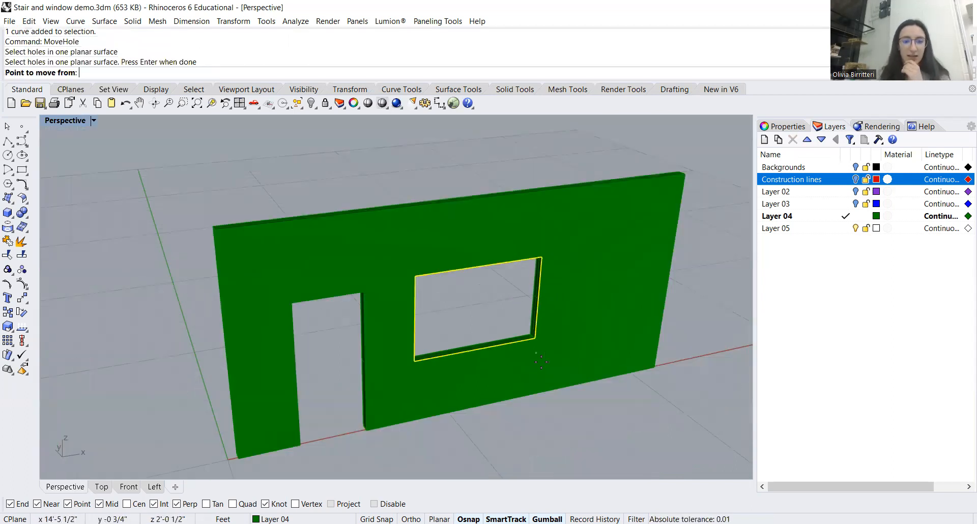
pyautogui.click(535, 338)
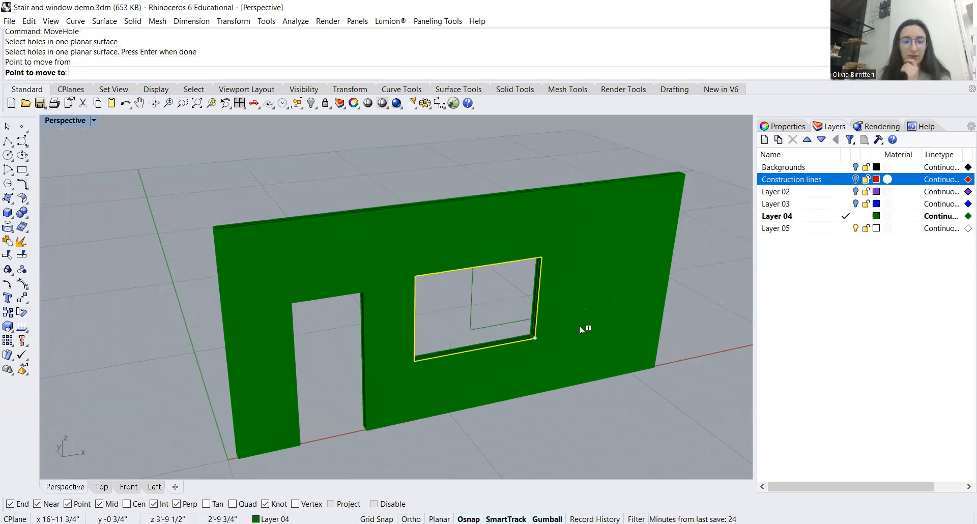
pyautogui.click(592, 295)
pyautogui.scroll(-3, 595, 361)
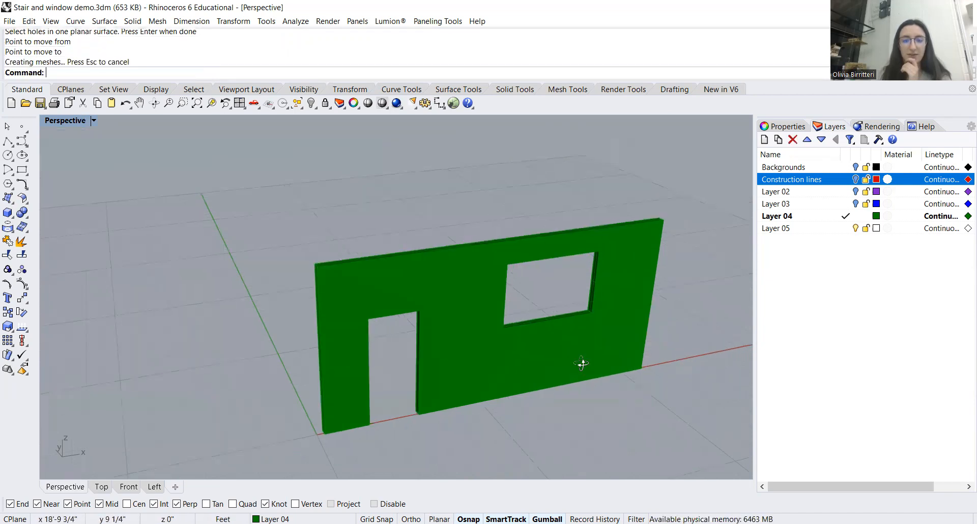
# Inspect the door and window openings in the wall from several angles and distances.
pyautogui.moveTo(585, 364); pyautogui.dragTo(393, 280, button='right')
pyautogui.moveTo(462, 337); pyautogui.dragTo(261, 342, button='right')
pyautogui.scroll(4, 300, 372)
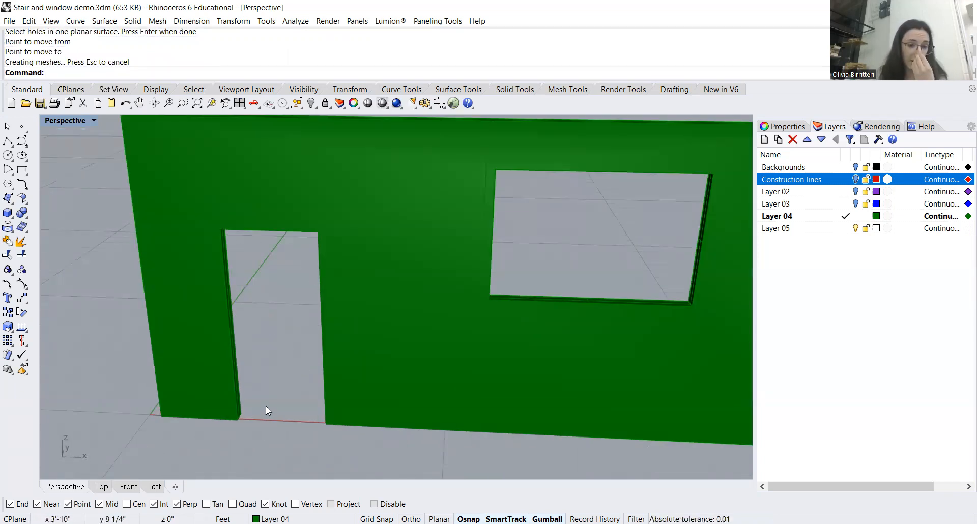
pyautogui.scroll(-3, 255, 414)
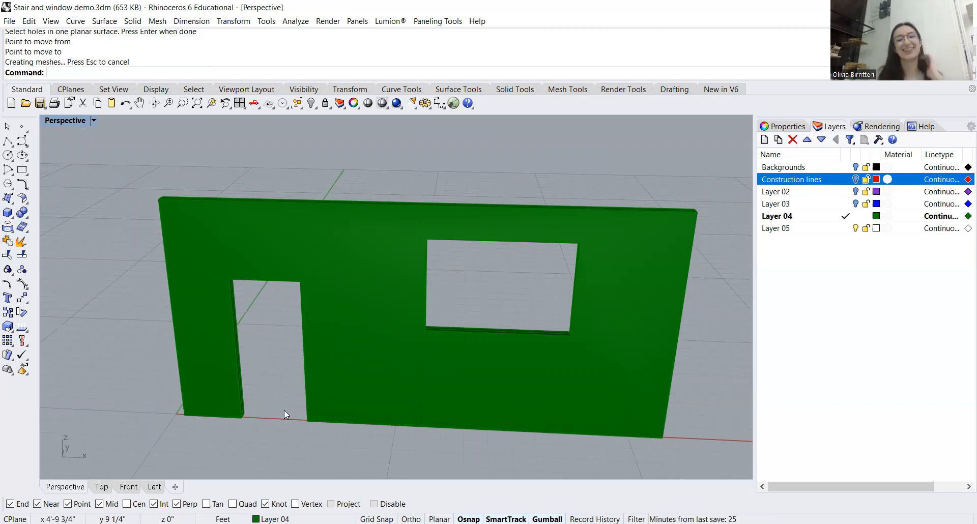
pyautogui.scroll(-3, 408, 331)
pyautogui.moveTo(434, 329); pyautogui.dragTo(401, 329, button='right')
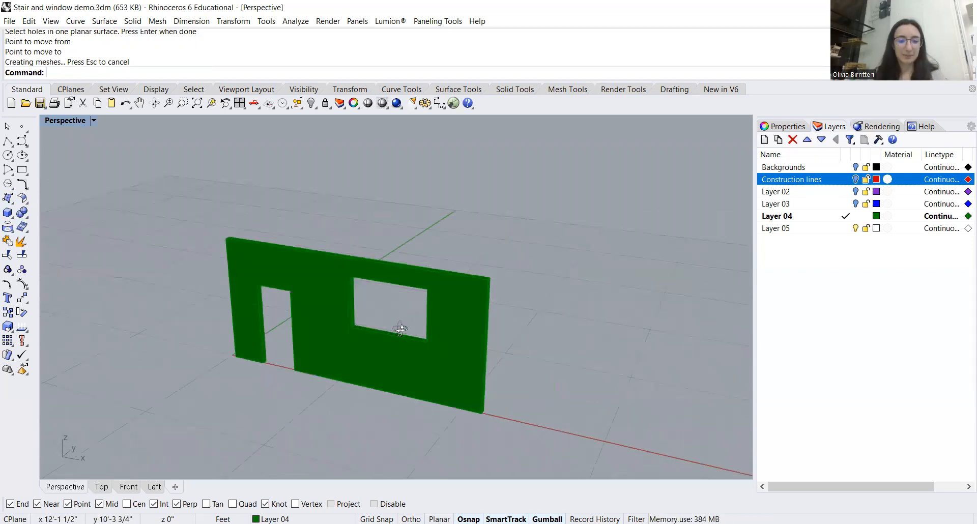
pyautogui.scroll(3, 371, 323)
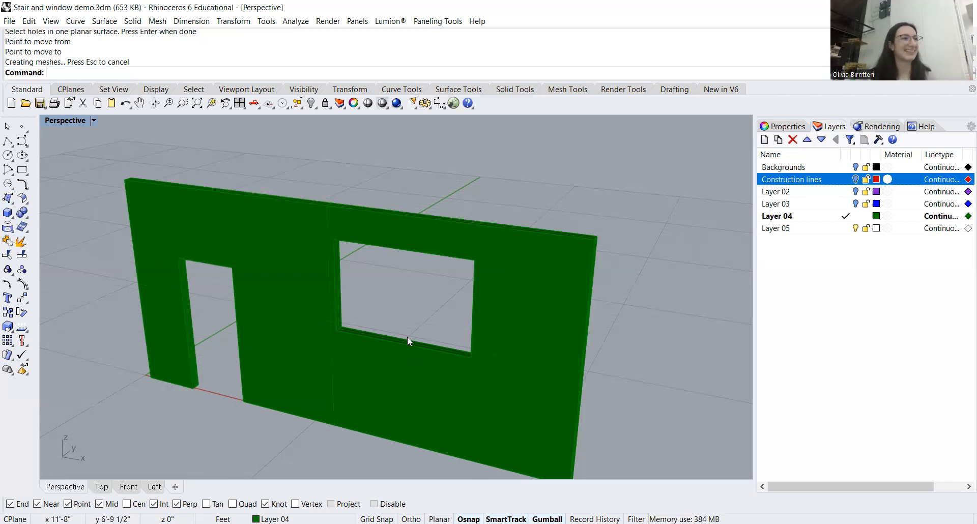
pyautogui.moveTo(408, 393); pyautogui.dragTo(447, 371, button='right')
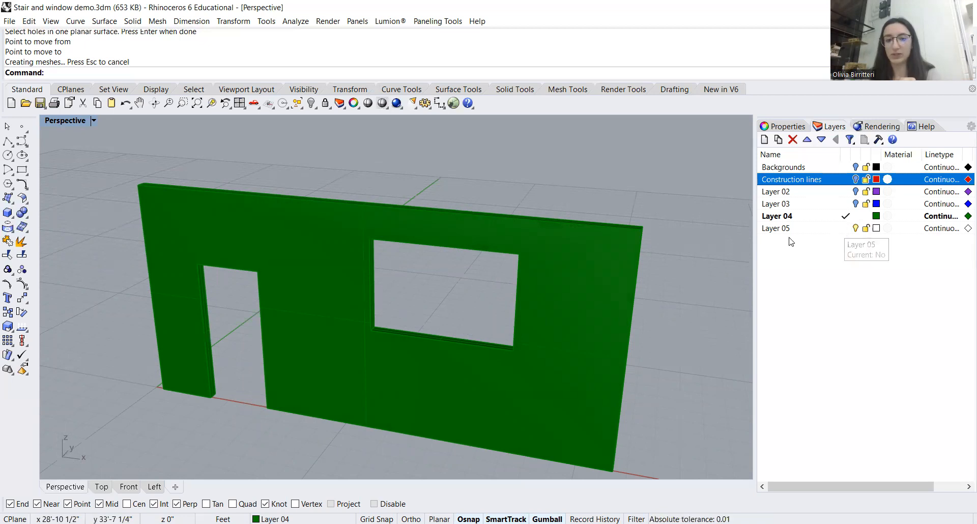
# Make Layer 05 the current layer, with the window opening in close view.
pyautogui.click(846, 228)
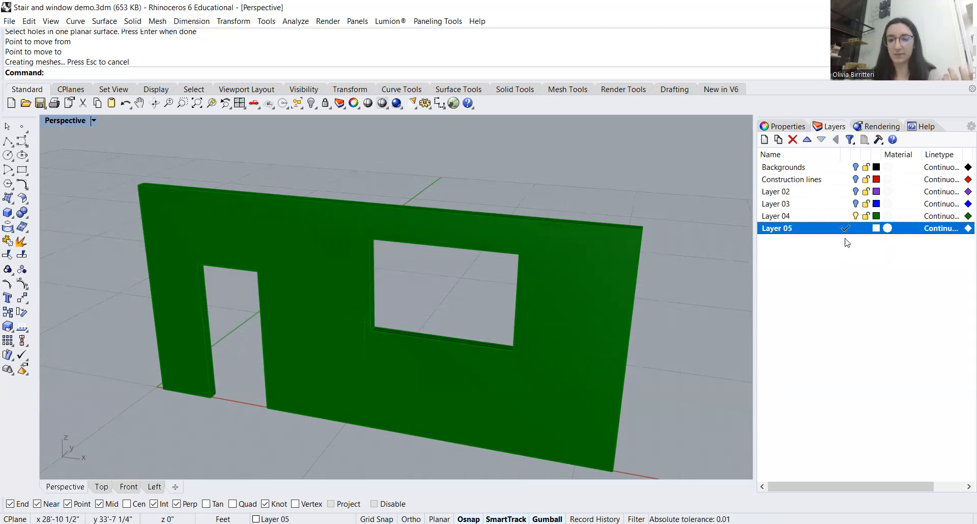
pyautogui.moveTo(417, 303); pyautogui.dragTo(428, 307, button='right')
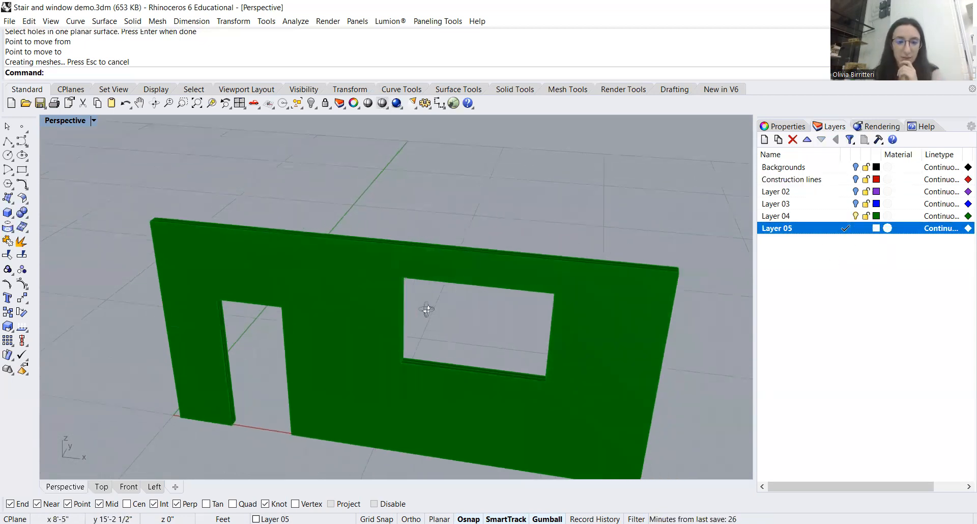
pyautogui.scroll(5, 520, 366)
pyautogui.scroll(-3, 361, 348)
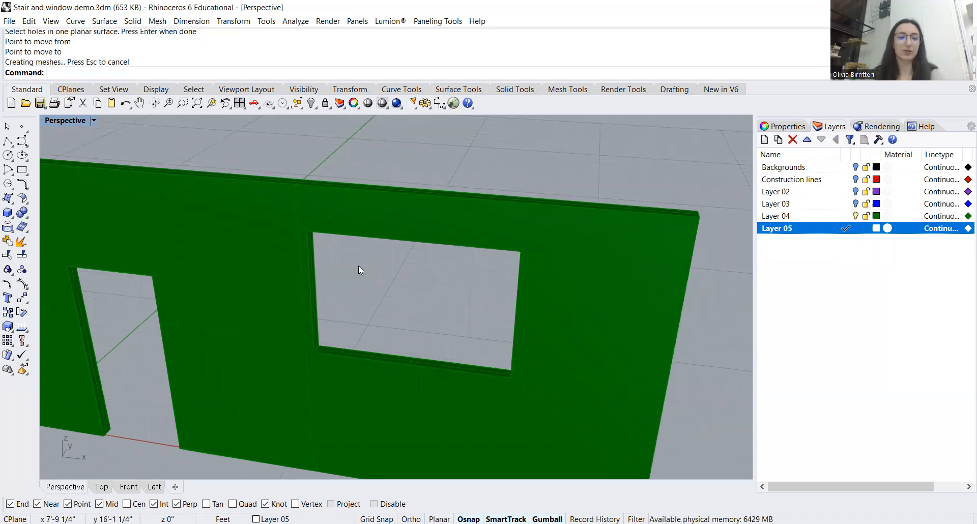
pyautogui.keyDown('shift'); pyautogui.moveTo(441, 356); pyautogui.dragTo(353, 345, button='right'); pyautogui.keyUp('shift')
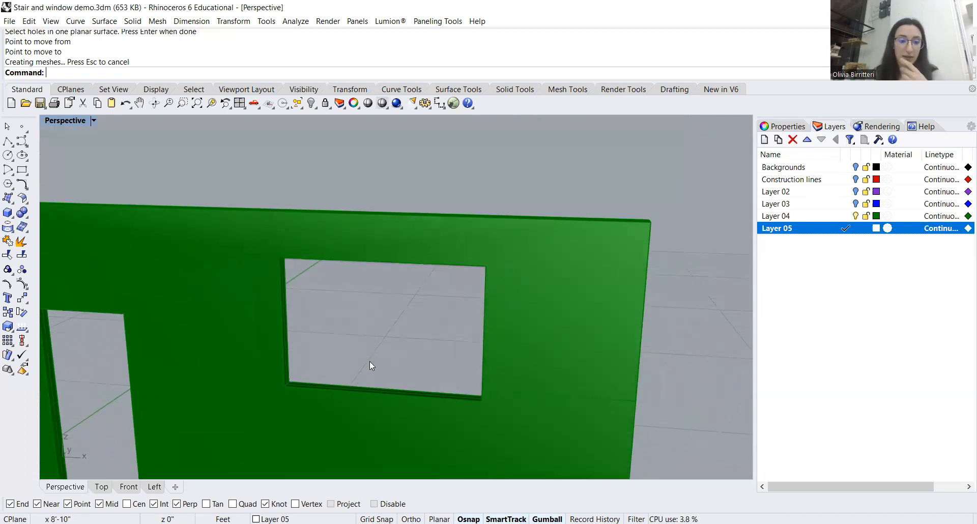
pyautogui.click(22, 172)
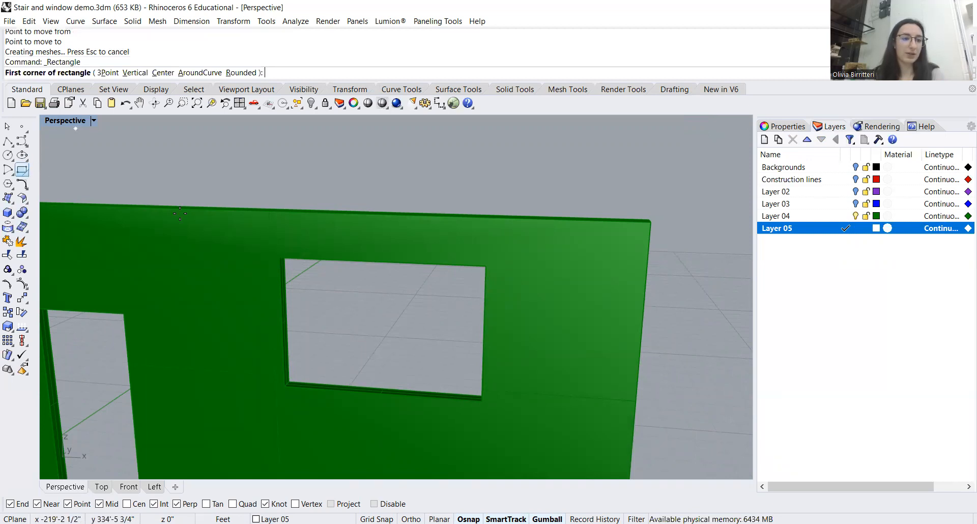
pyautogui.click(285, 387)
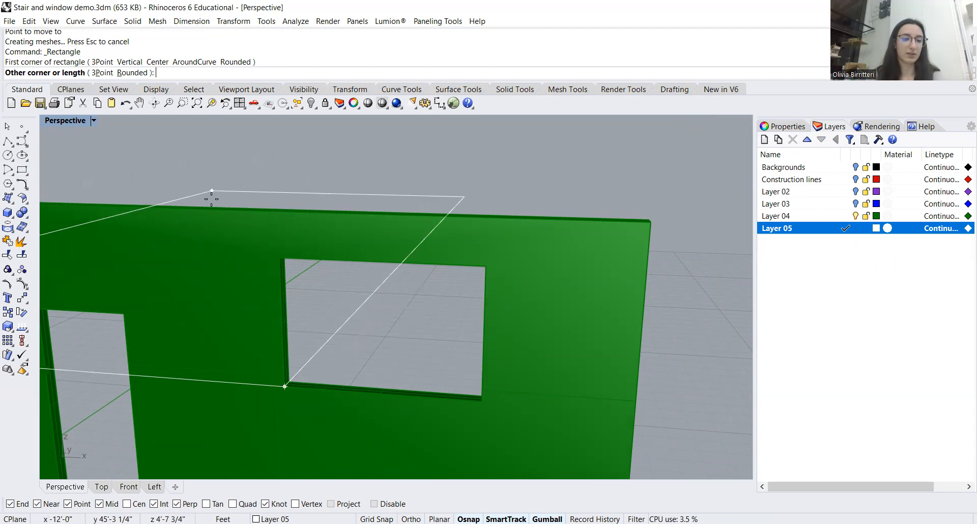
pyautogui.press('Escape')
# Draw a vertical rectangle tracing the window opening on the wall's front face, from the lower corners up to the top corner.
pyautogui.press('Return')
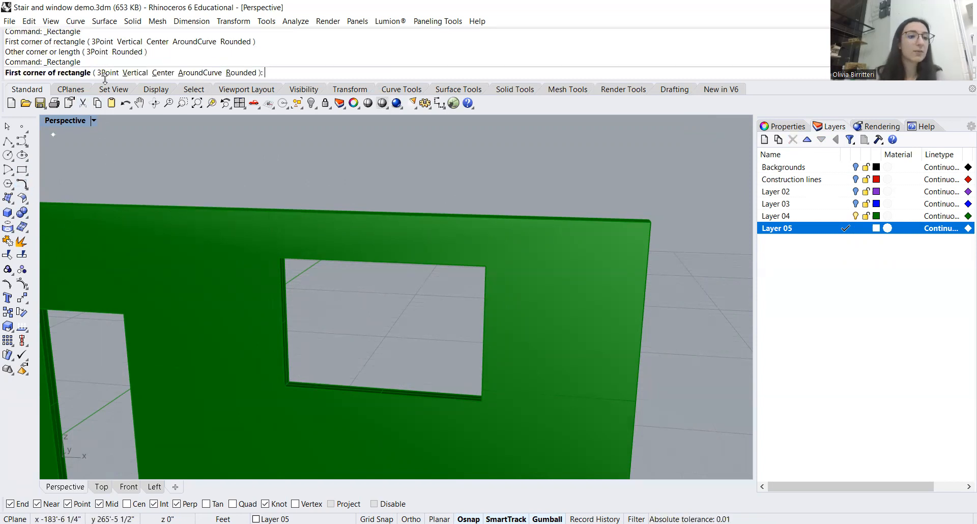
pyautogui.click(134, 73)
pyautogui.click(285, 387)
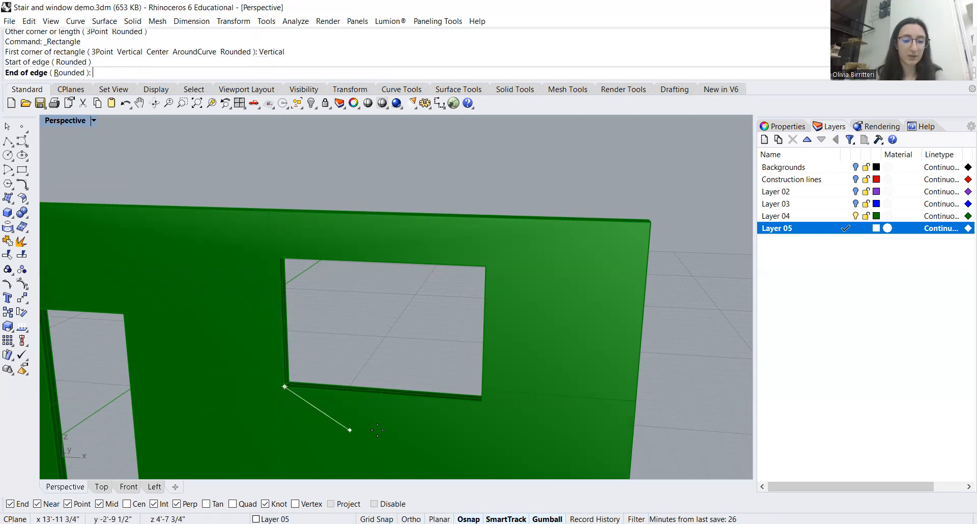
pyautogui.click(482, 401)
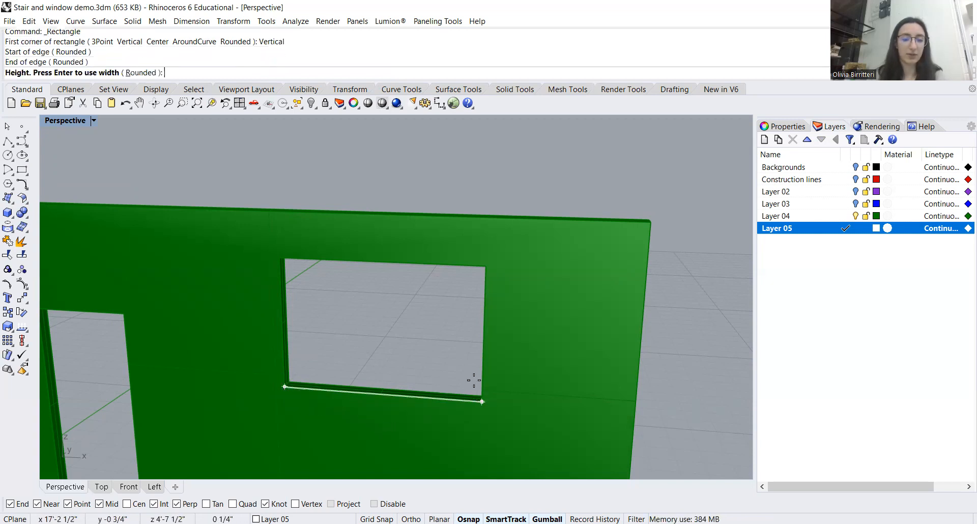
pyautogui.click(487, 267)
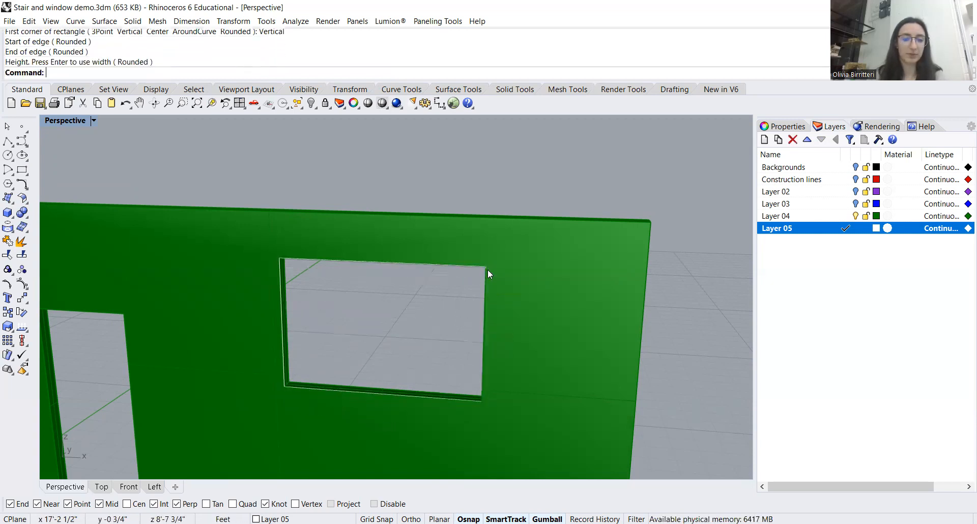
pyautogui.moveTo(475, 356)
pyautogui.mouseDown(button='right')
pyautogui.moveTo(484, 342)
pyautogui.moveTo(469, 344)
pyautogui.mouseUp(button='right')
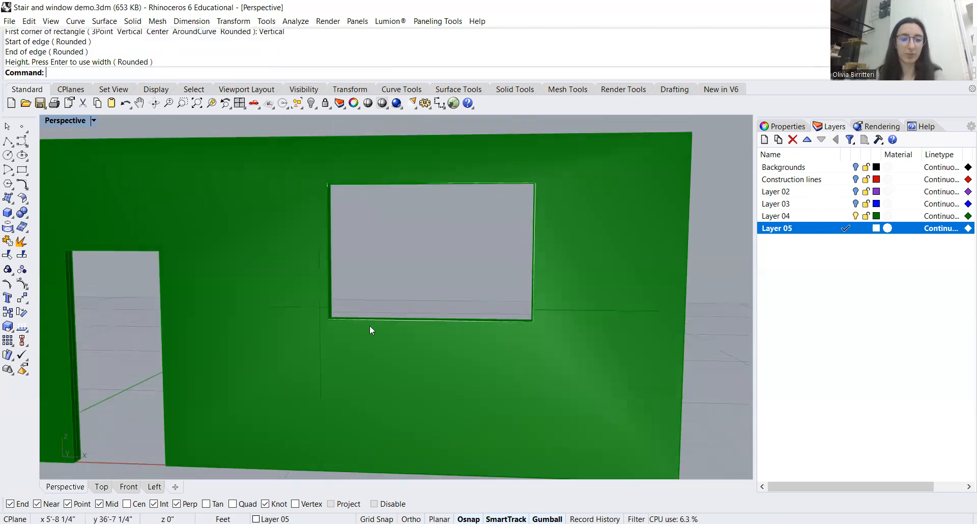
pyautogui.moveTo(390, 308); pyautogui.dragTo(391, 318, button='right')
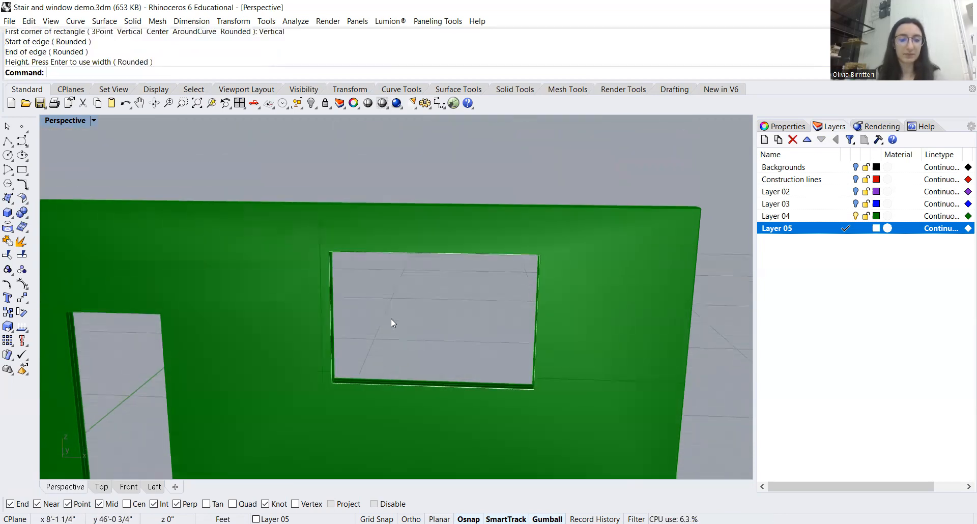
# Offset the window rectangle curve 2" toward the inside of the opening.
pyautogui.click(332, 350)
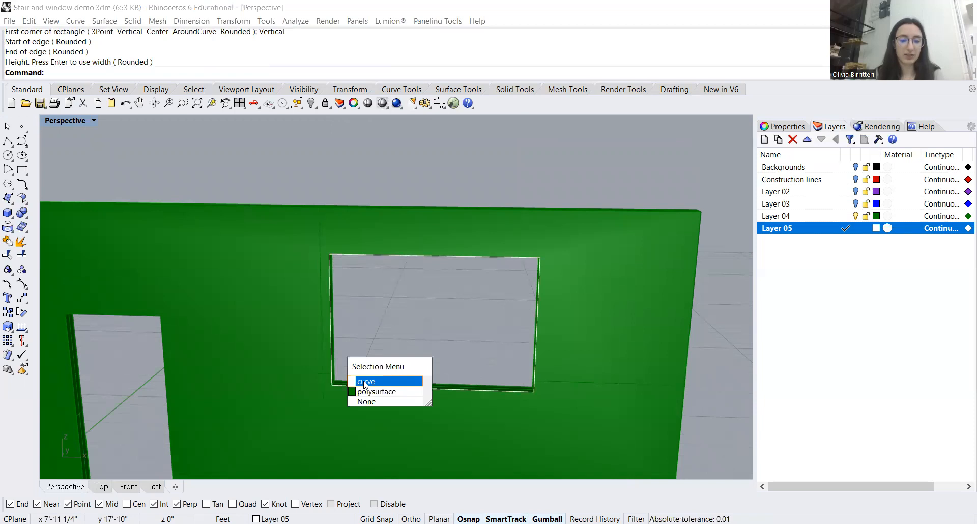
pyautogui.click(364, 382)
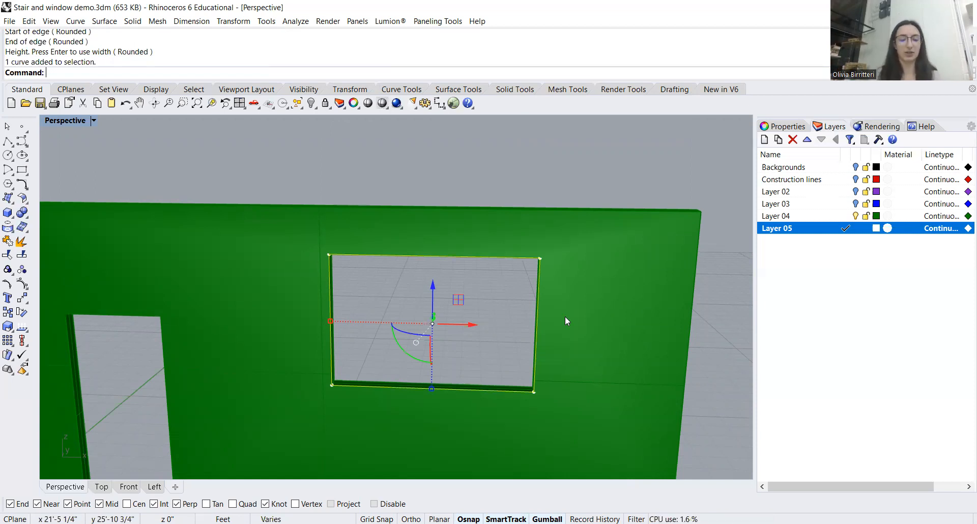
pyautogui.write('ffset')
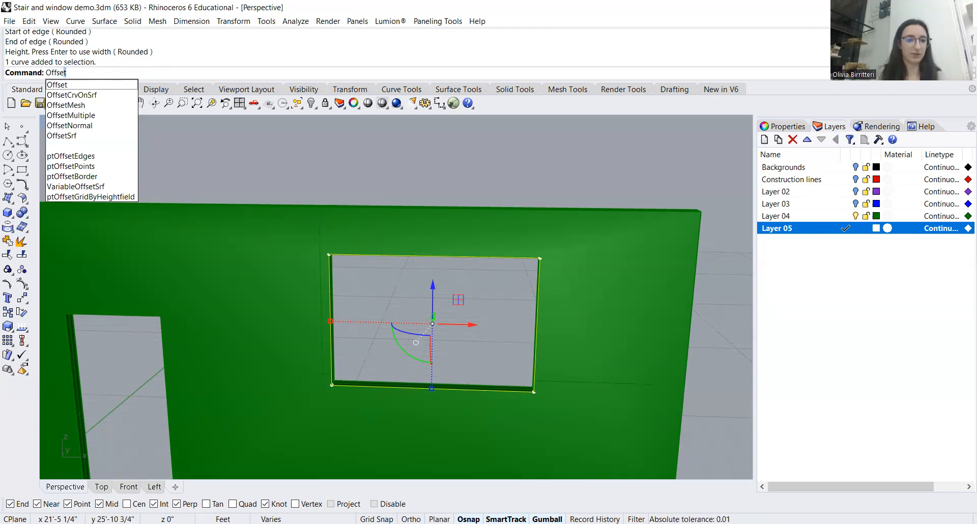
pyautogui.press('Return')
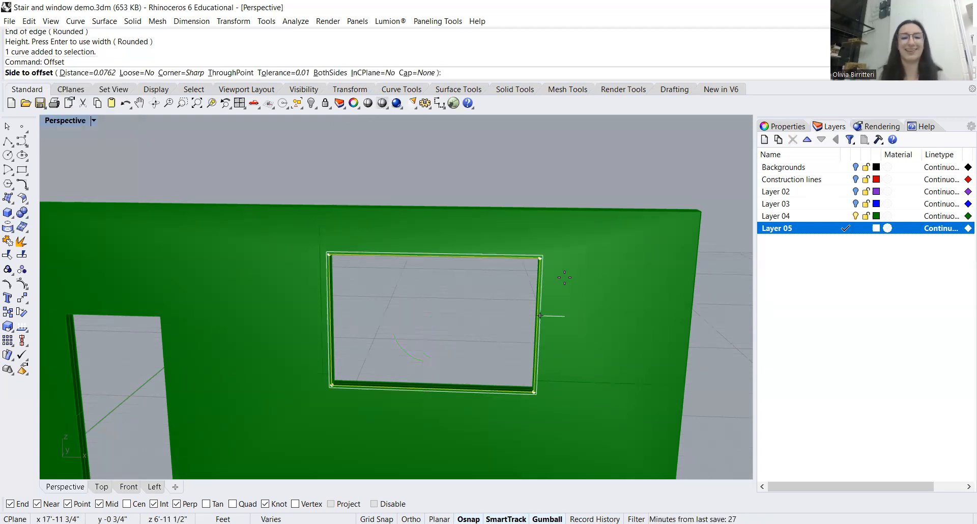
pyautogui.write('2"')
pyautogui.press('Return')
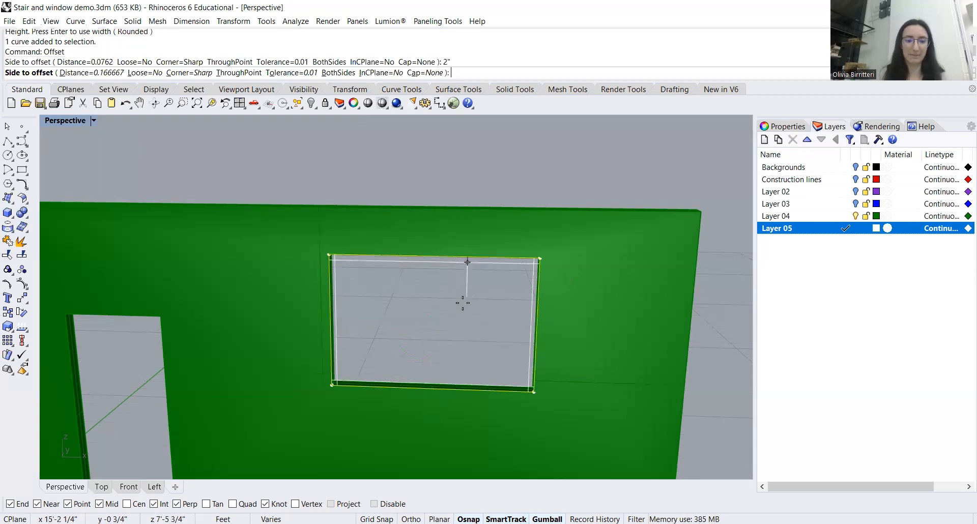
pyautogui.click(453, 314)
pyautogui.press('Escape')
# Extrude both window rectangles together with ExtrudeCrv as a solid frame, 5" deep to the wall's opposite face.
pyautogui.click(358, 261)
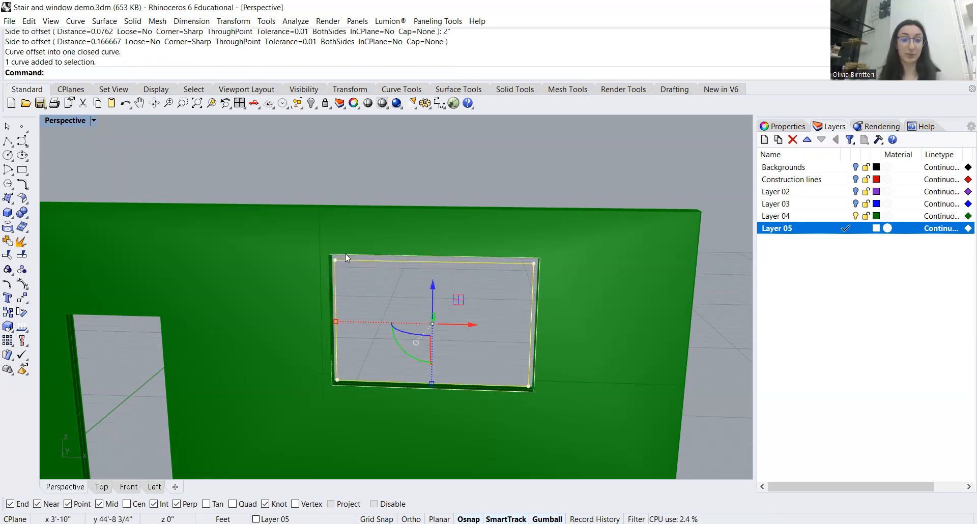
pyautogui.click(386, 286)
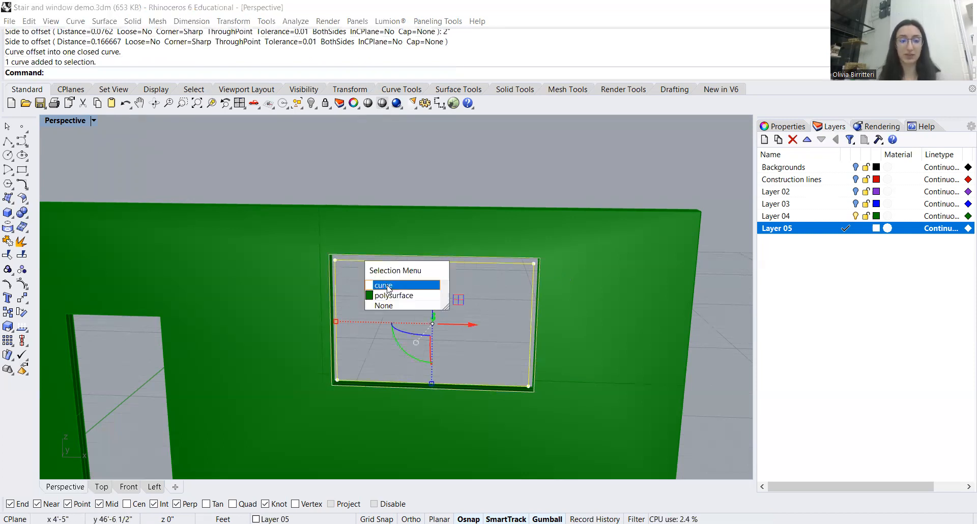
pyautogui.press('Return')
pyautogui.write('Ex')
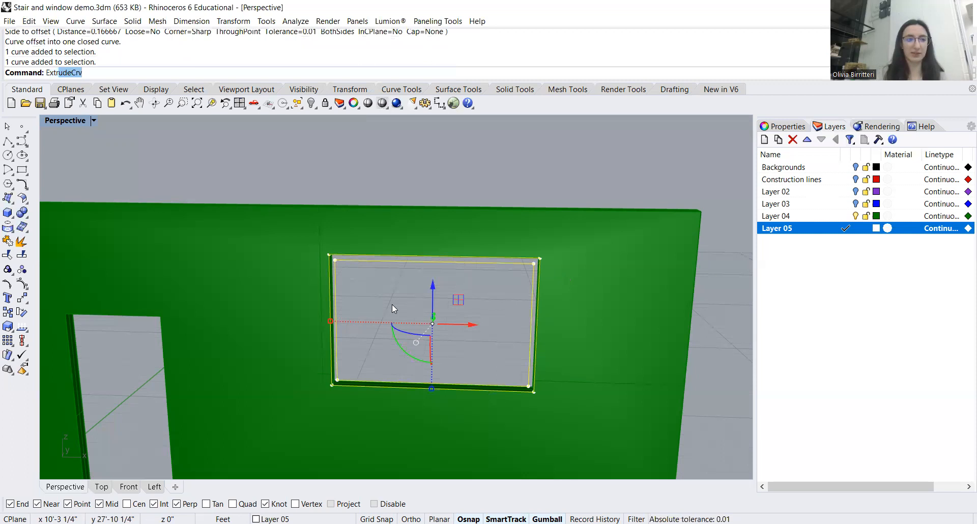
pyautogui.write('tr')
pyautogui.press('Return')
pyautogui.scroll(3, 365, 319)
pyautogui.scroll(3, 366, 318)
pyautogui.scroll(-5, 369, 313)
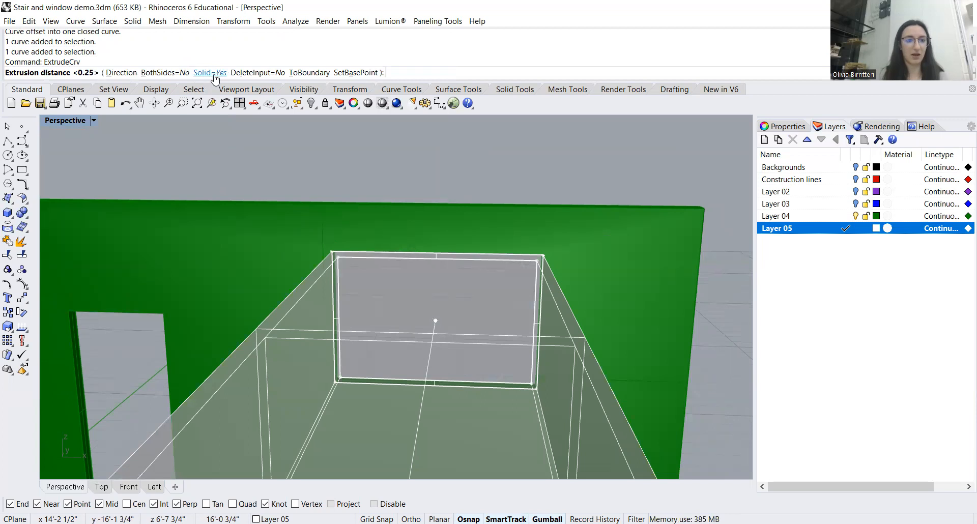
pyautogui.scroll(-5, 359, 266)
pyautogui.moveTo(375, 280); pyautogui.dragTo(249, 331, button='right')
pyautogui.scroll(6, 211, 305)
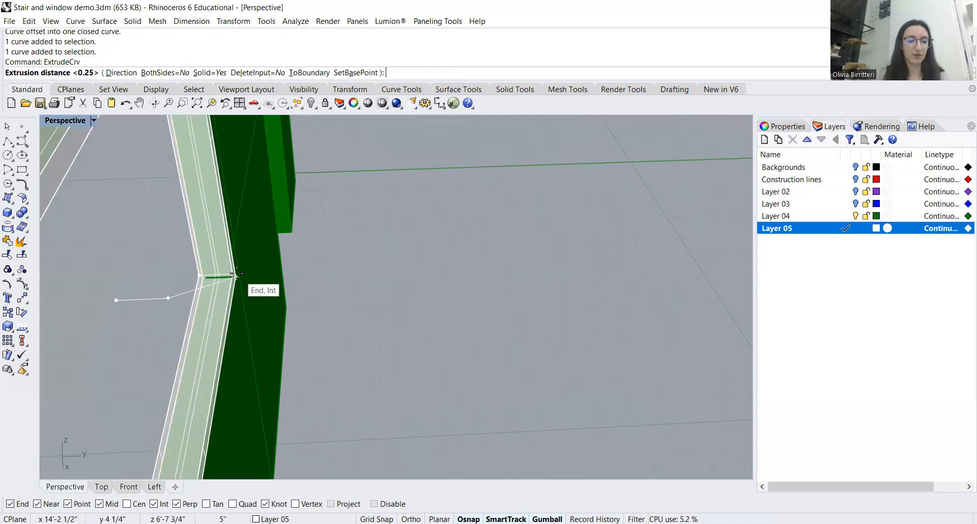
pyautogui.click(235, 274)
pyautogui.moveTo(235, 275); pyautogui.dragTo(407, 276, button='right')
pyautogui.scroll(-3, 408, 303)
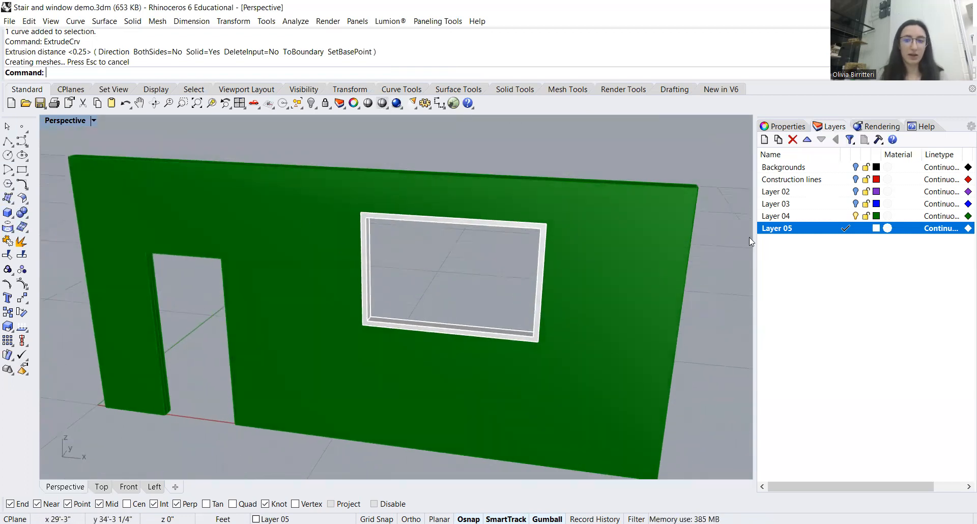
# Create a new layer named Glass layer and make it current.
pyautogui.click(764, 141)
pyautogui.click(775, 243)
pyautogui.press('BackSpace')
pyautogui.press('BackSpace')
pyautogui.press('BackSpace')
pyautogui.press('BackSpace')
pyautogui.press('BackSpace')
pyautogui.press('BackSpace')
pyautogui.press('BackSpace')
pyautogui.press('BackSpace')
pyautogui.write('Glass layer')
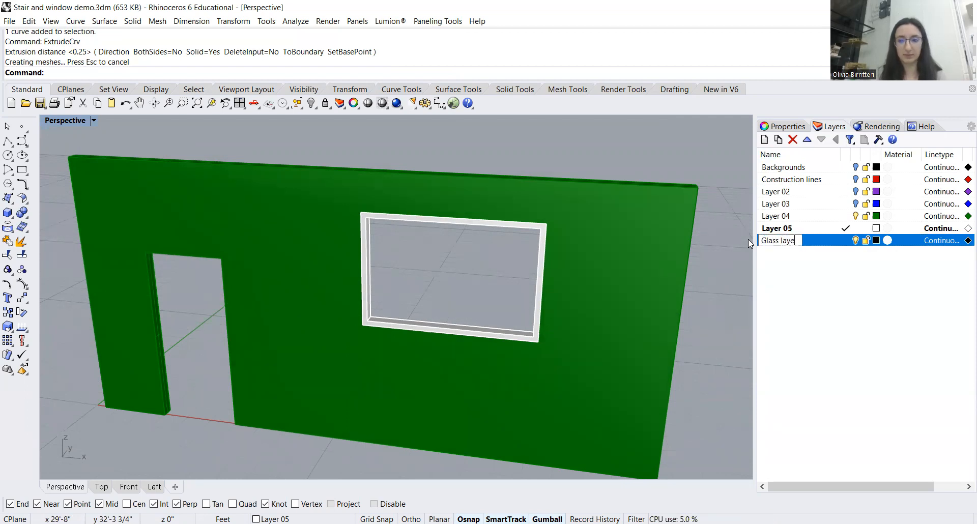
pyautogui.click(809, 278)
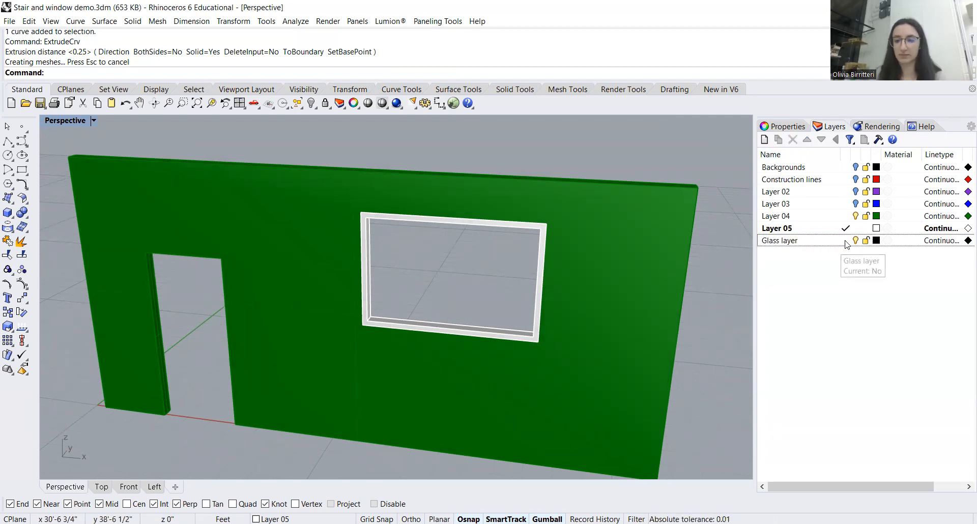
pyautogui.click(846, 241)
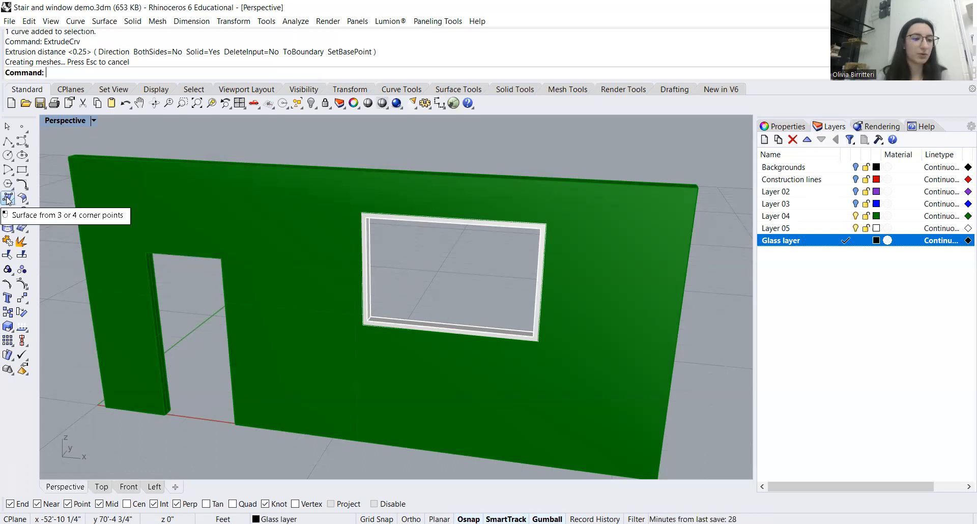
pyautogui.click(8, 200)
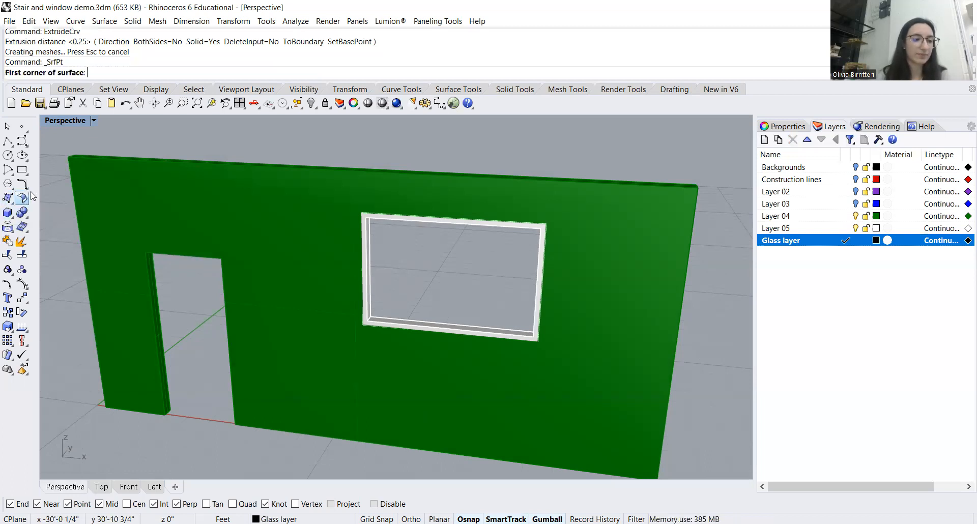
pyautogui.scroll(-3, 266, 228)
pyautogui.scroll(6, 285, 244)
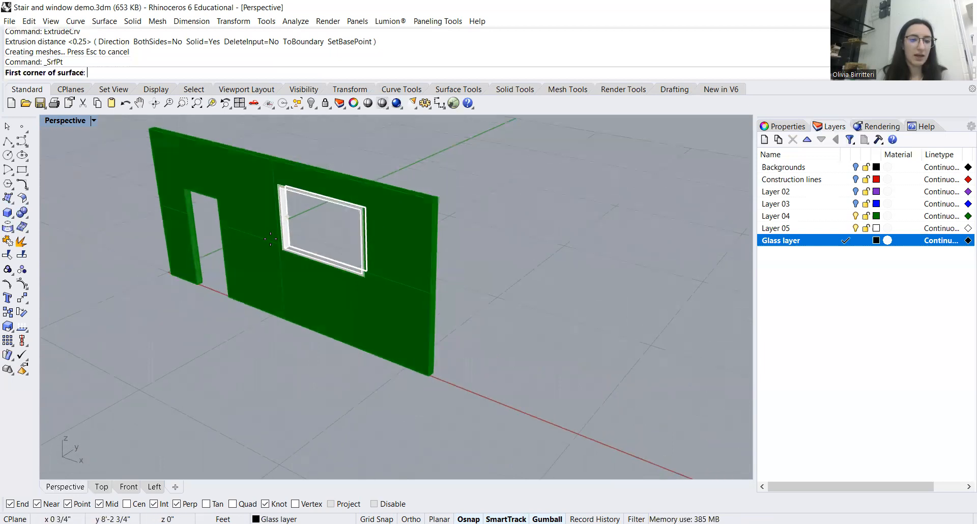
pyautogui.scroll(1, 276, 254)
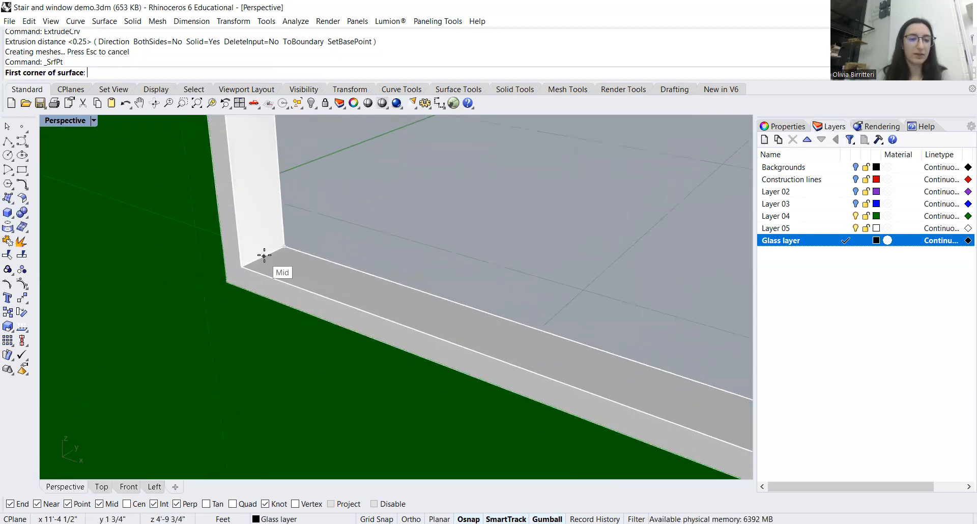
pyautogui.scroll(1, 260, 257)
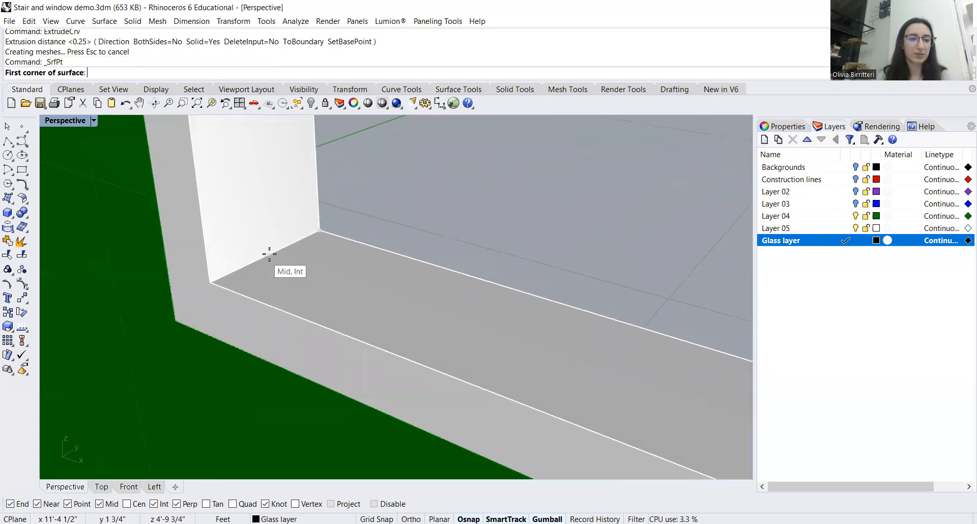
pyautogui.click(269, 254)
pyautogui.scroll(-2, 321, 272)
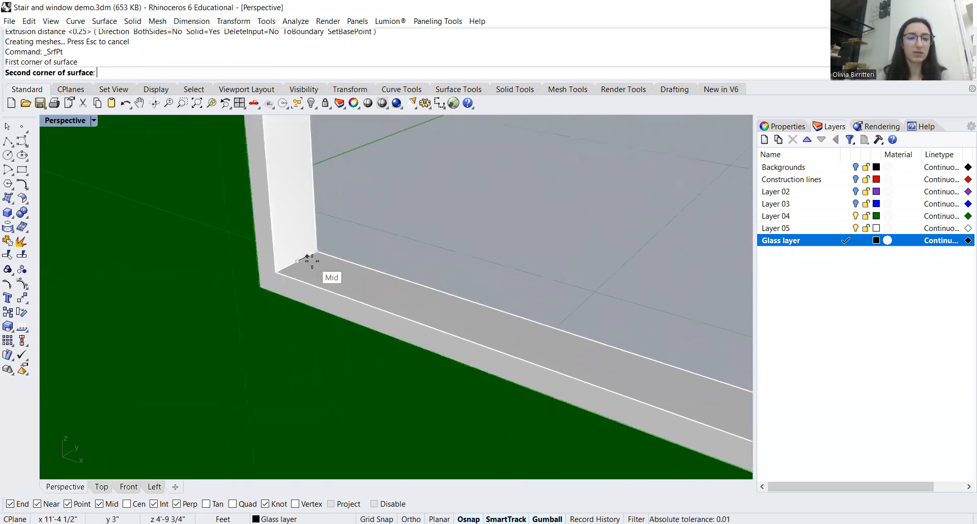
pyautogui.press('Escape')
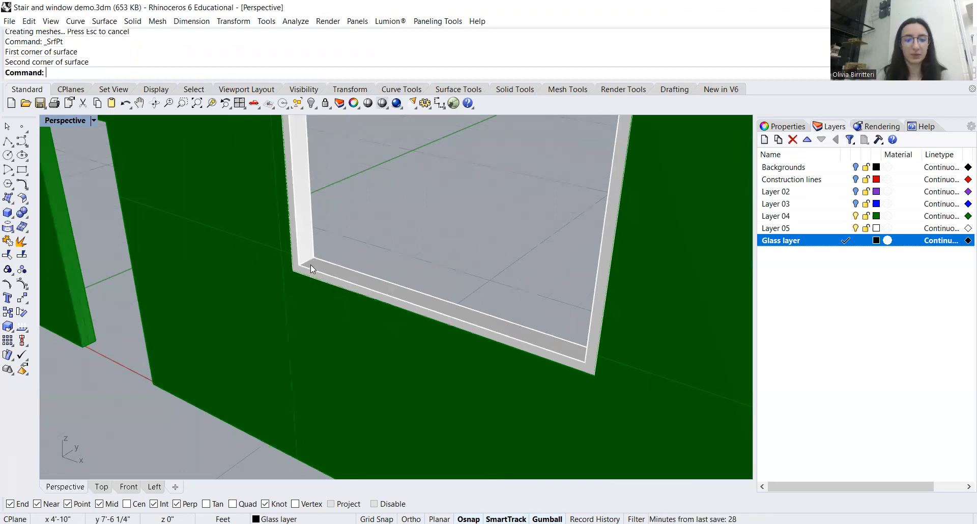
# Create a four-corner glass surface inside the window frame, placing its corners midway through the frame's depth, and select it.
pyautogui.scroll(4, 306, 264)
pyautogui.press('Return')
pyautogui.click(314, 273)
pyautogui.scroll(-5, 378, 247)
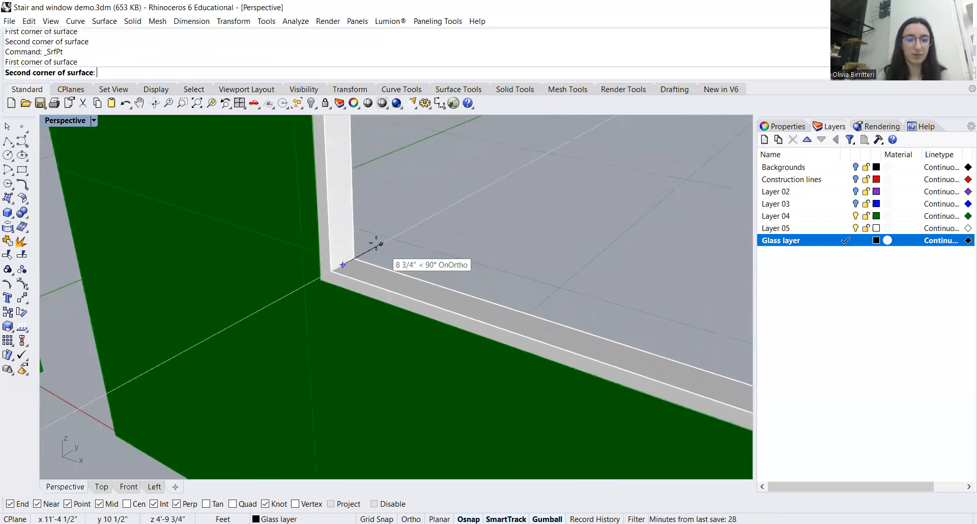
pyautogui.moveTo(415, 266); pyautogui.dragTo(586, 197, button='right')
pyautogui.scroll(5, 586, 197)
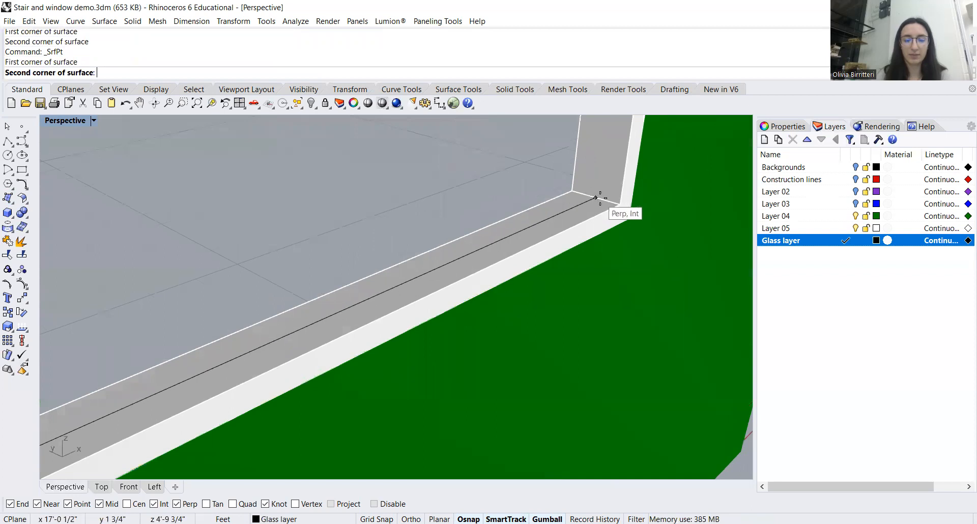
pyautogui.click(593, 196)
pyautogui.scroll(-2, 508, 227)
pyautogui.scroll(-3, 485, 231)
pyautogui.moveTo(490, 242); pyautogui.dragTo(486, 287, button='right')
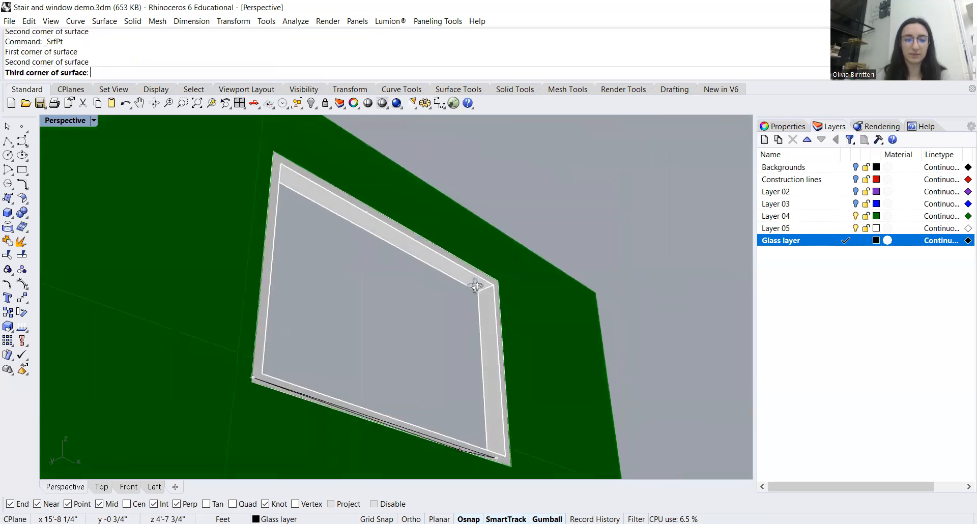
pyautogui.scroll(5, 486, 287)
pyautogui.click(488, 281)
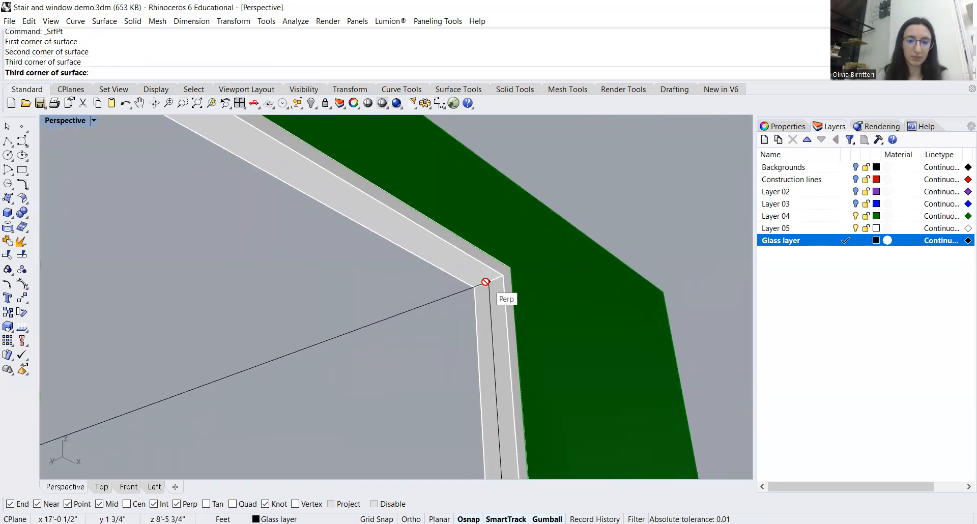
pyautogui.scroll(-5, 487, 281)
pyautogui.moveTo(487, 282); pyautogui.dragTo(337, 290, button='right')
pyautogui.scroll(3, 388, 325)
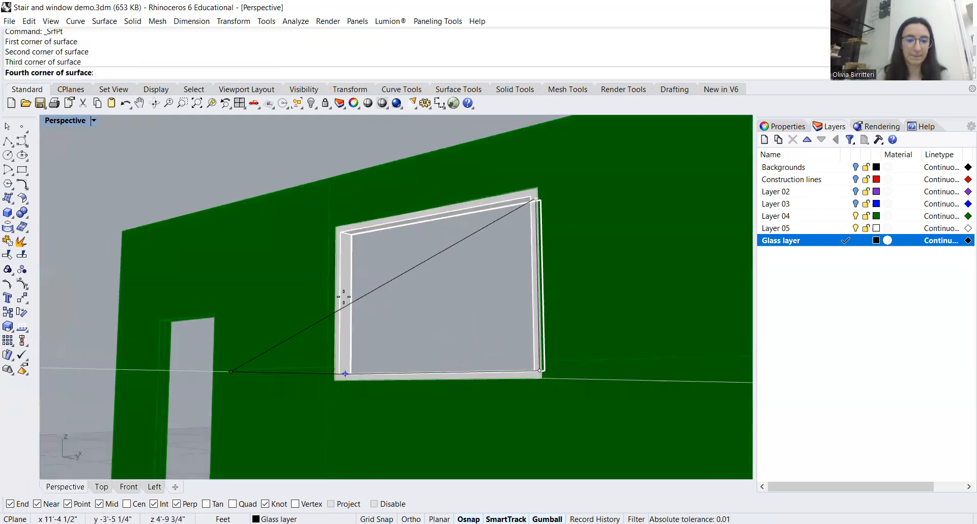
pyautogui.scroll(5, 370, 277)
pyautogui.scroll(-2, 296, 147)
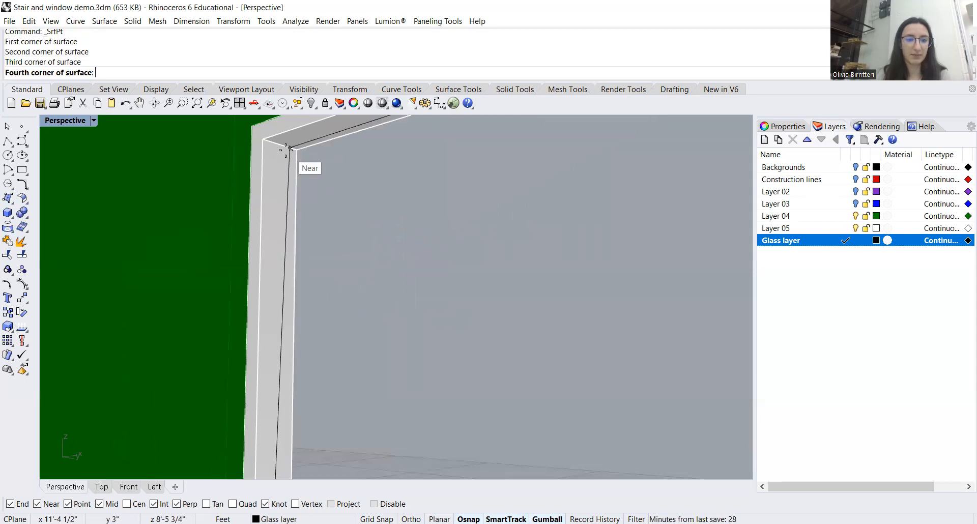
pyautogui.click(283, 146)
pyautogui.scroll(-4, 314, 244)
pyautogui.moveTo(324, 243); pyautogui.dragTo(388, 285, button='right')
pyautogui.click(388, 284)
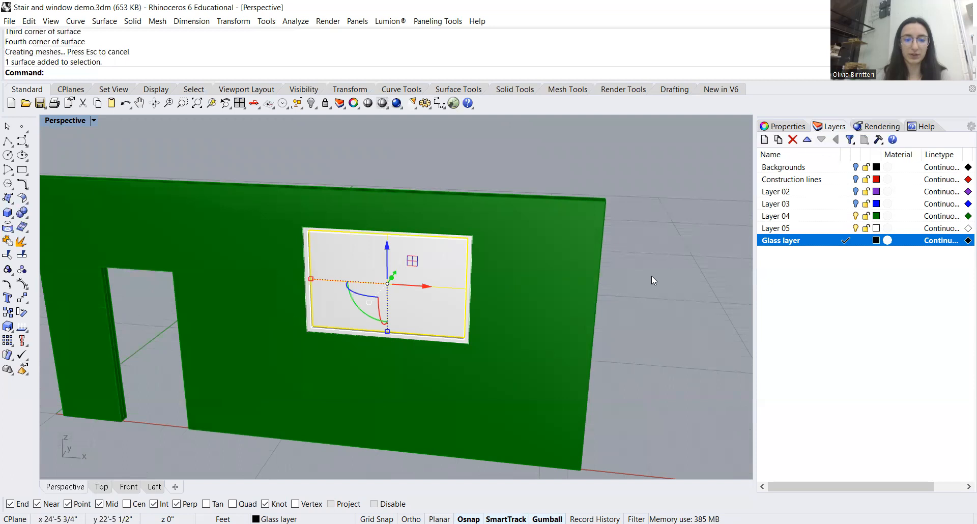
# Set the Glass layer's colour to Cyan.
pyautogui.click(876, 241)
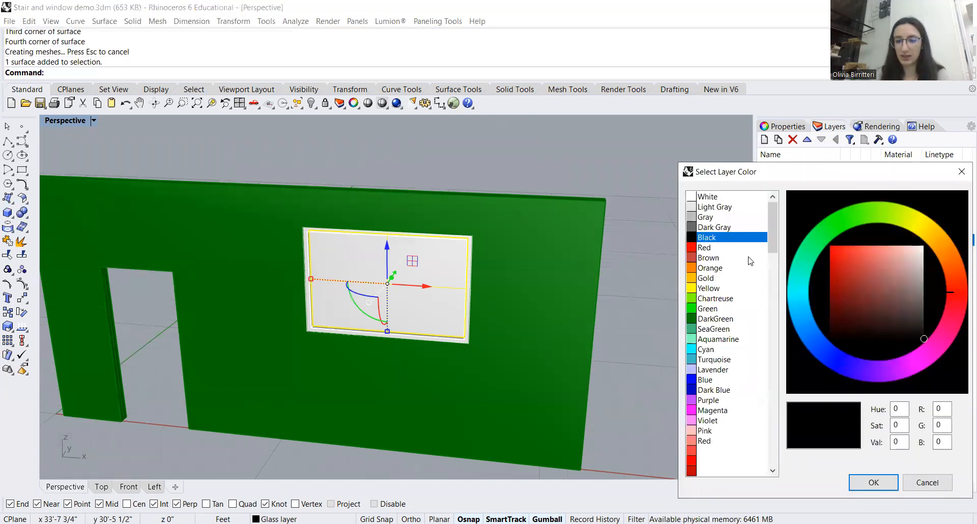
pyautogui.click(702, 350)
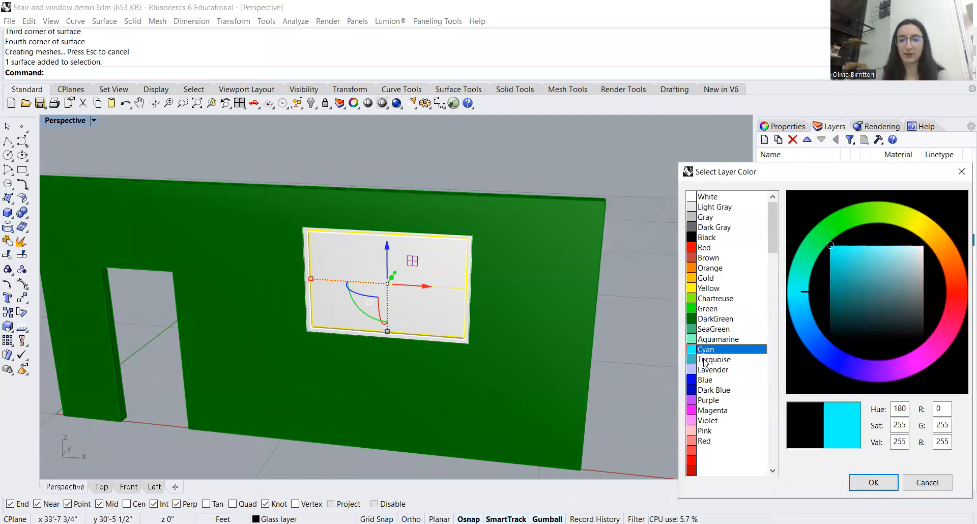
pyautogui.click(870, 482)
pyautogui.scroll(-5, 524, 327)
pyautogui.moveTo(532, 349); pyautogui.dragTo(455, 320, button='right')
pyautogui.moveTo(519, 316); pyautogui.dragTo(578, 335, button='right')
pyautogui.click(549, 301)
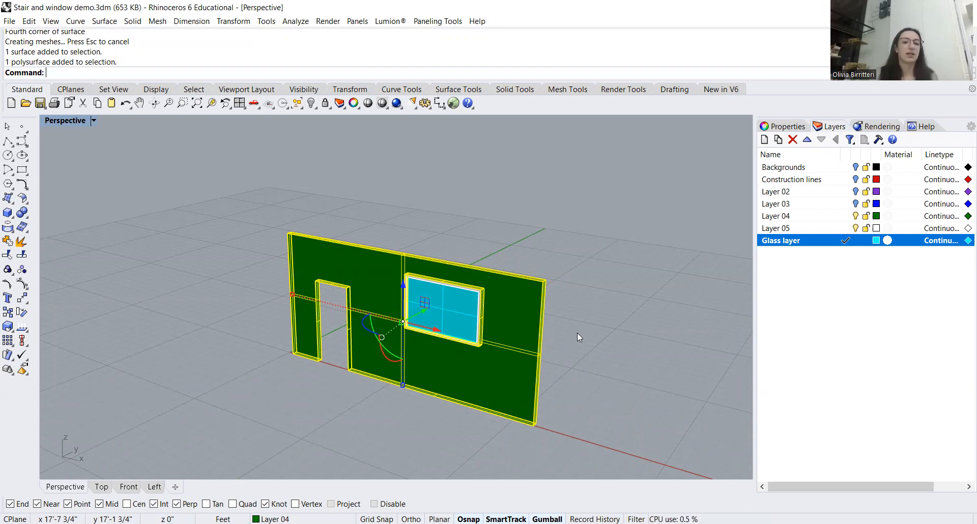
pyautogui.click(578, 348)
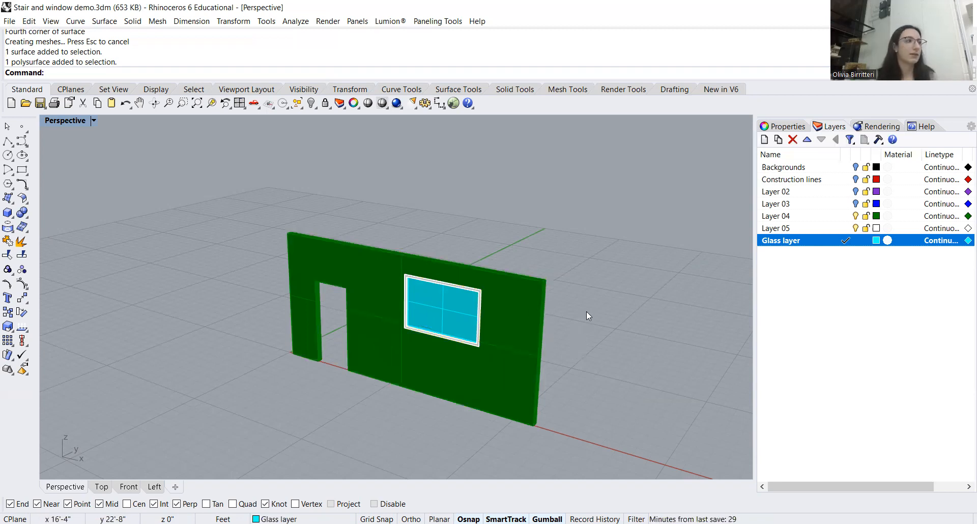
pyautogui.moveTo(580, 346); pyautogui.dragTo(551, 306, button='right')
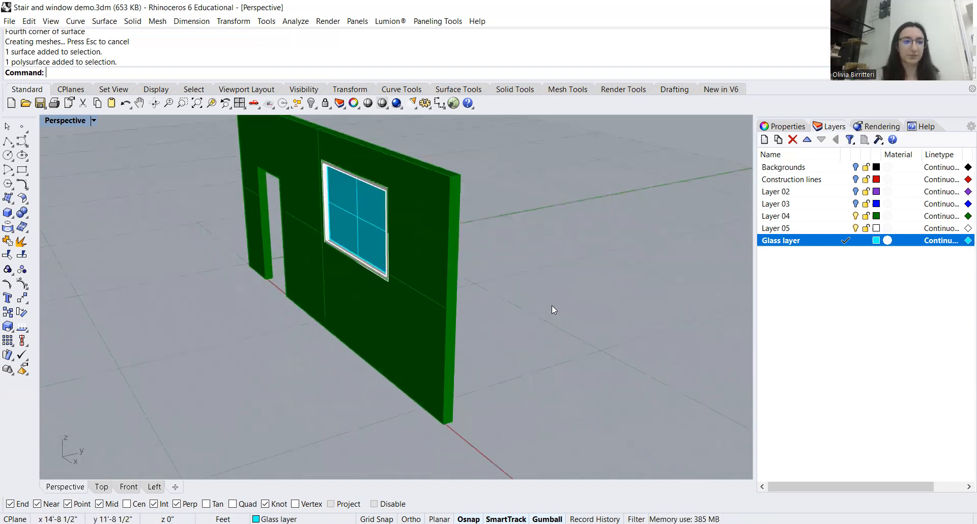
pyautogui.write('Mov')
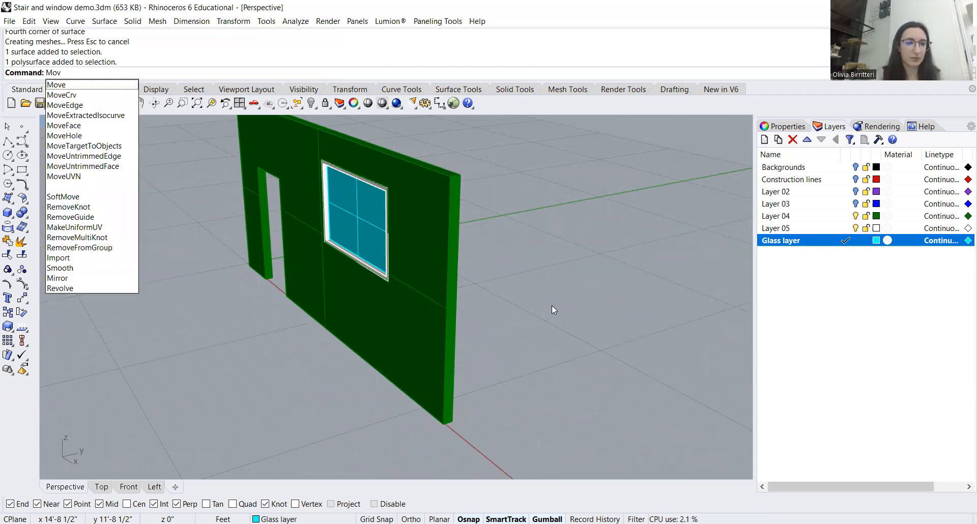
pyautogui.write('e')
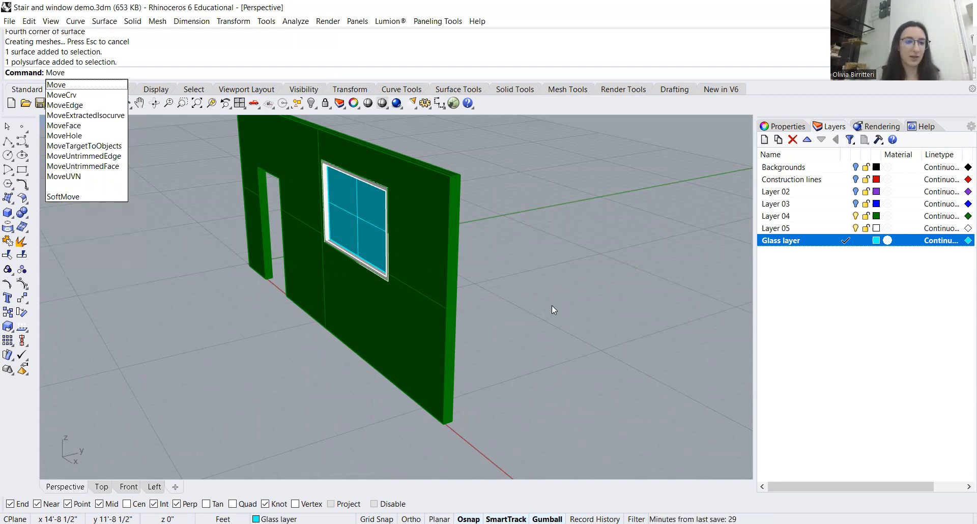
pyautogui.press('Escape')
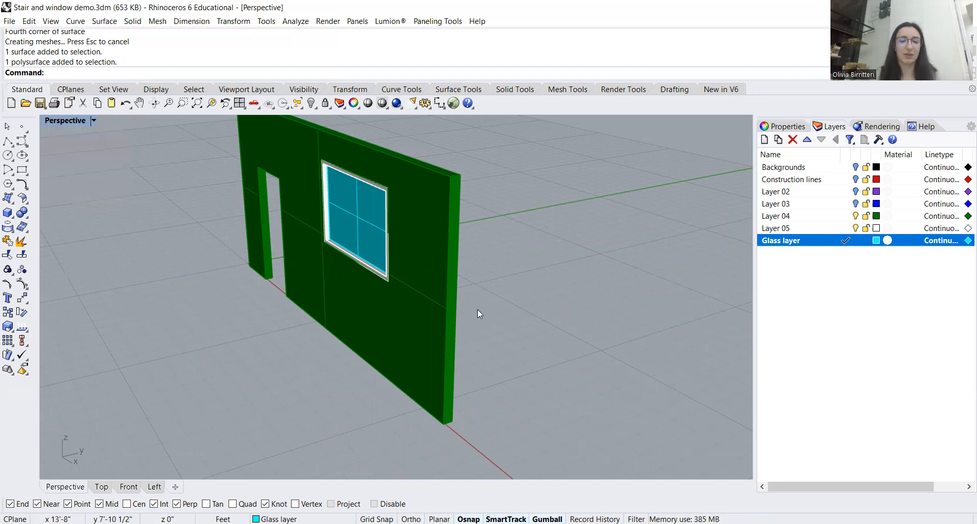
# Draw a rectangle about 9' wide and 9'-8" high beside the wall in the Front view, just above the ground line.
pyautogui.scroll(-5, 478, 310)
pyautogui.moveTo(487, 317); pyautogui.dragTo(283, 427, button='right')
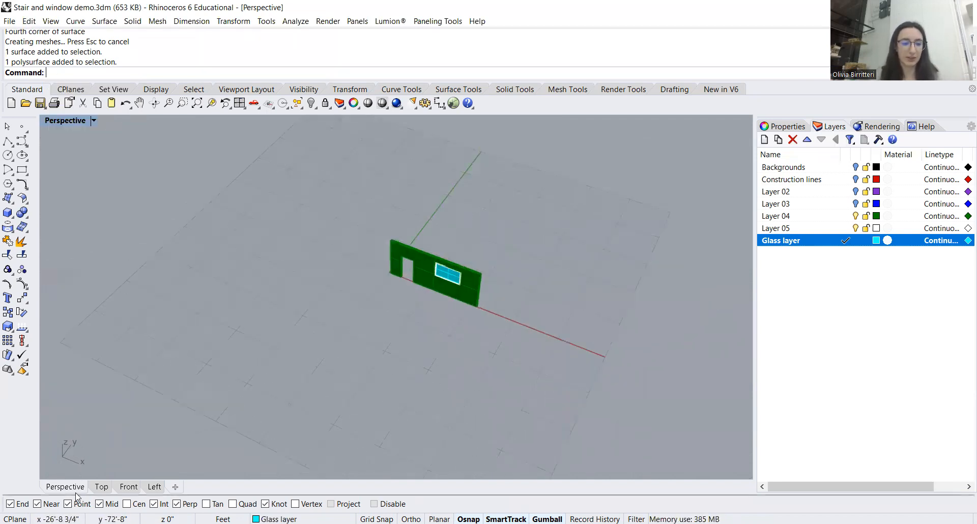
pyautogui.click(130, 486)
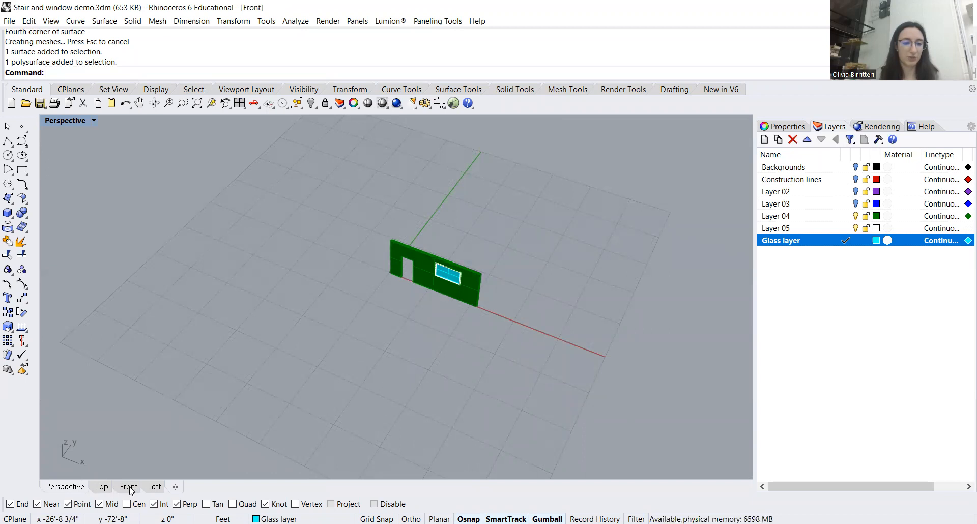
pyautogui.scroll(5, 436, 344)
pyautogui.moveTo(489, 297); pyautogui.dragTo(444, 340, button='right')
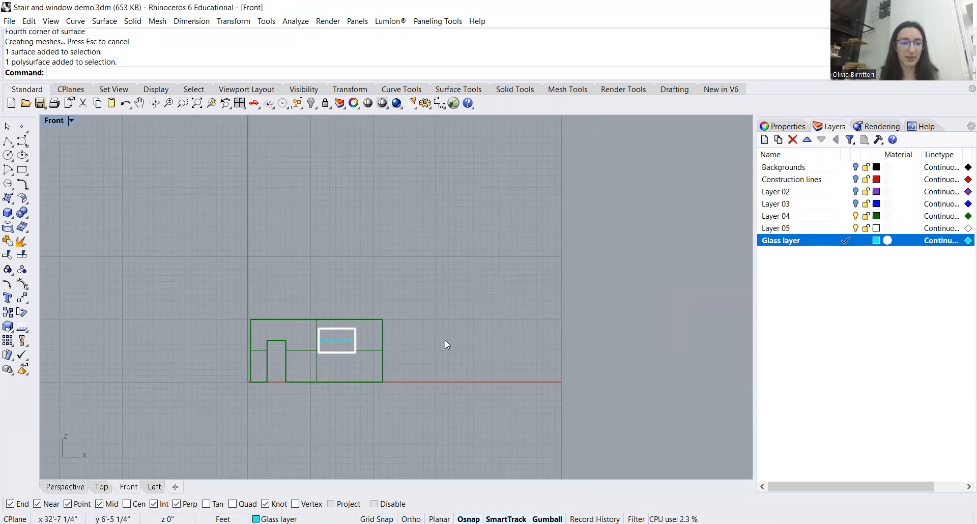
pyautogui.click(20, 173)
pyautogui.scroll(2, 446, 370)
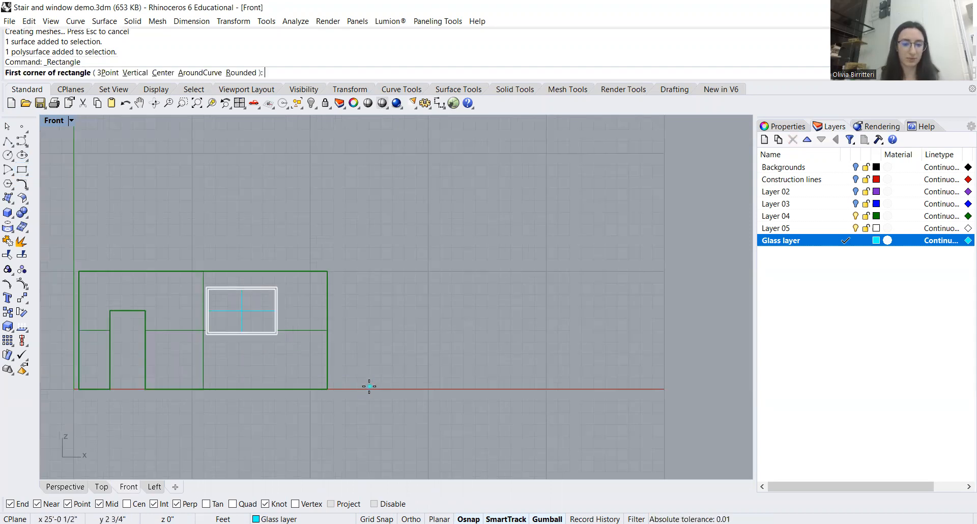
pyautogui.click(369, 387)
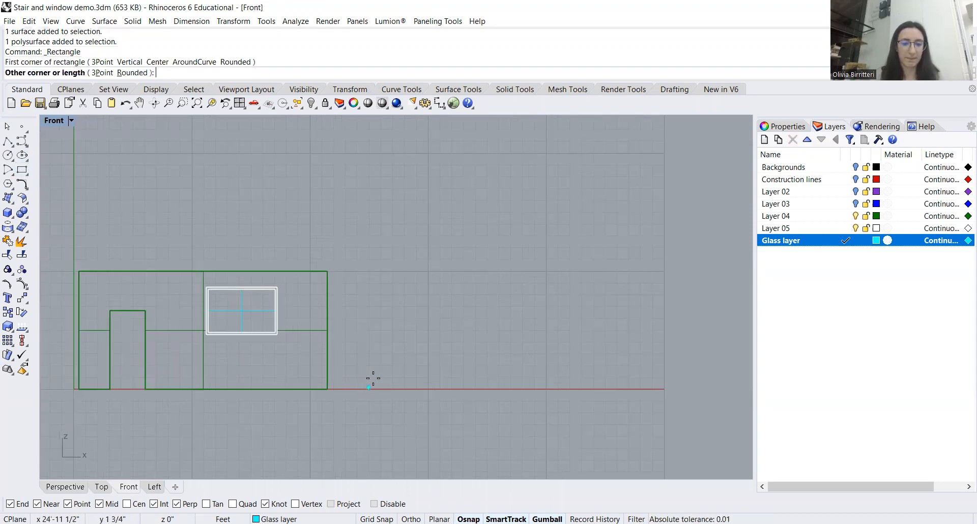
pyautogui.click(473, 273)
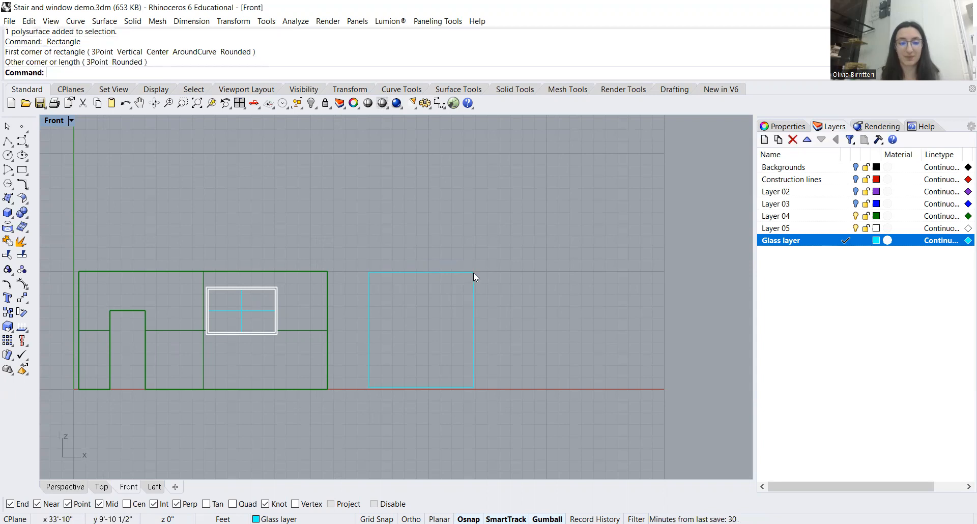
# Offset the new rectangle 2" toward its inside.
pyautogui.scroll(3, 359, 330)
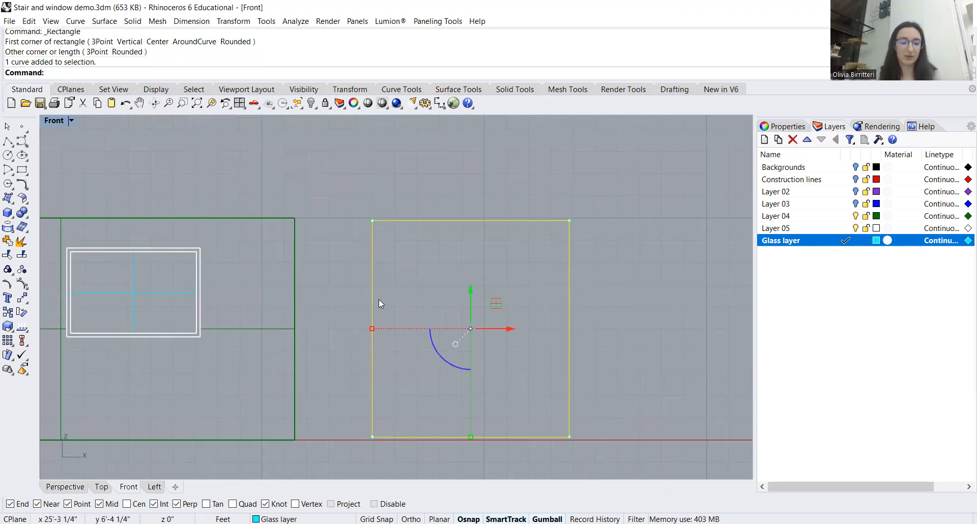
pyautogui.write('Off')
pyautogui.press('Return')
pyautogui.click(426, 298)
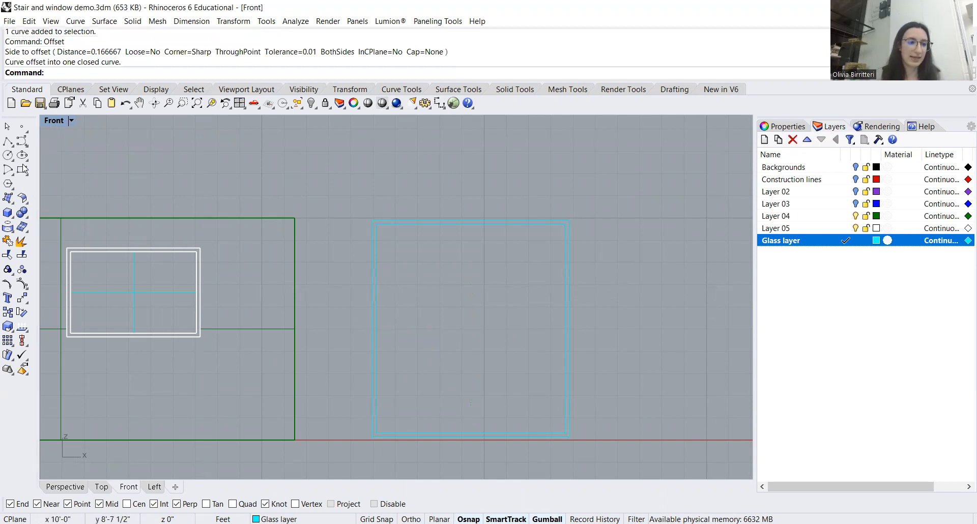
# Draw a vertical polyline from the inner rectangle's top edge to its bottom edge, about a quarter of the width from its left side.
pyautogui.click(8, 141)
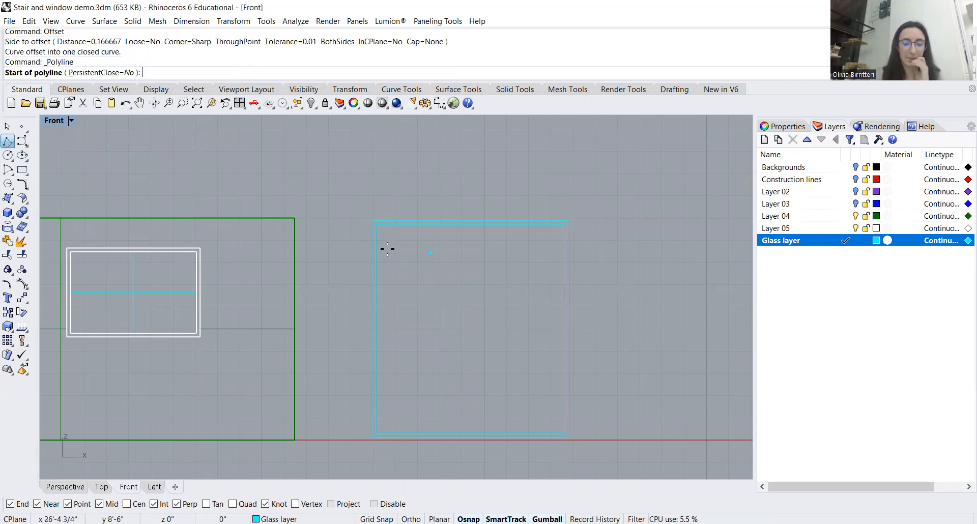
pyautogui.scroll(3, 391, 238)
pyautogui.click(440, 206)
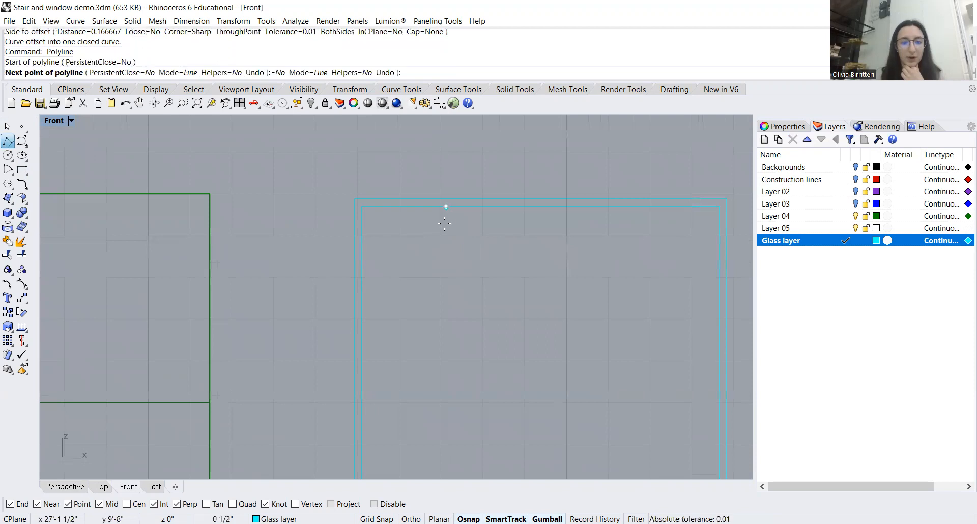
pyautogui.scroll(-2, 463, 254)
pyautogui.moveTo(455, 407); pyautogui.dragTo(456, 285, button='right')
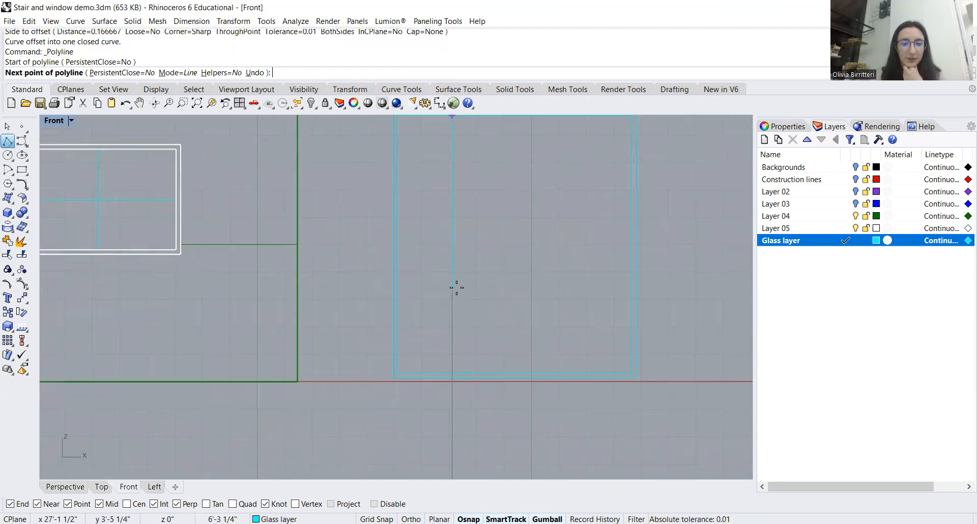
pyautogui.click(451, 370)
pyautogui.click(451, 370)
pyautogui.press('Return')
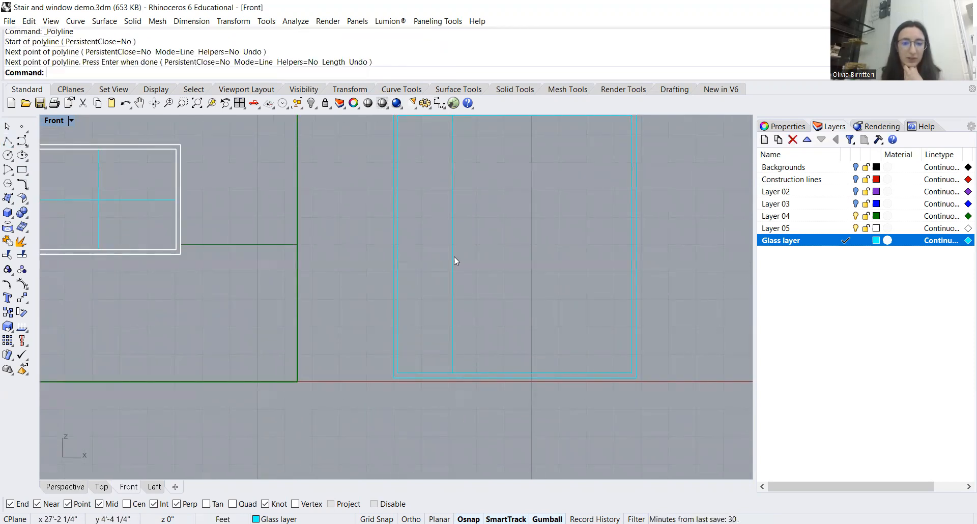
# Offset the vertical line 2" toward the wider part of the rectangle.
pyautogui.moveTo(454, 258); pyautogui.dragTo(417, 376, button='right')
pyautogui.click(418, 288)
pyautogui.write('Offset')
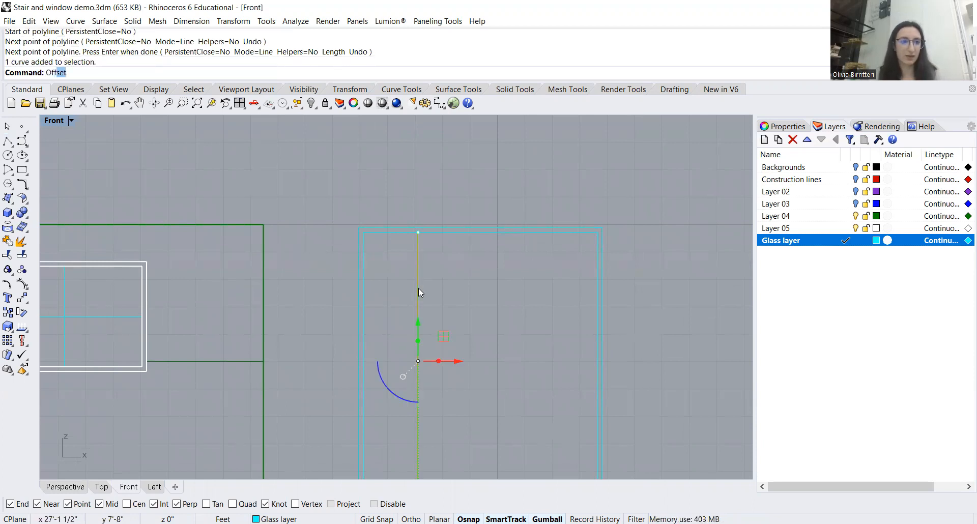
pyautogui.press('Return')
pyautogui.click(460, 292)
pyautogui.moveTo(523, 317); pyautogui.dragTo(510, 268, button='right')
pyautogui.press('Escape')
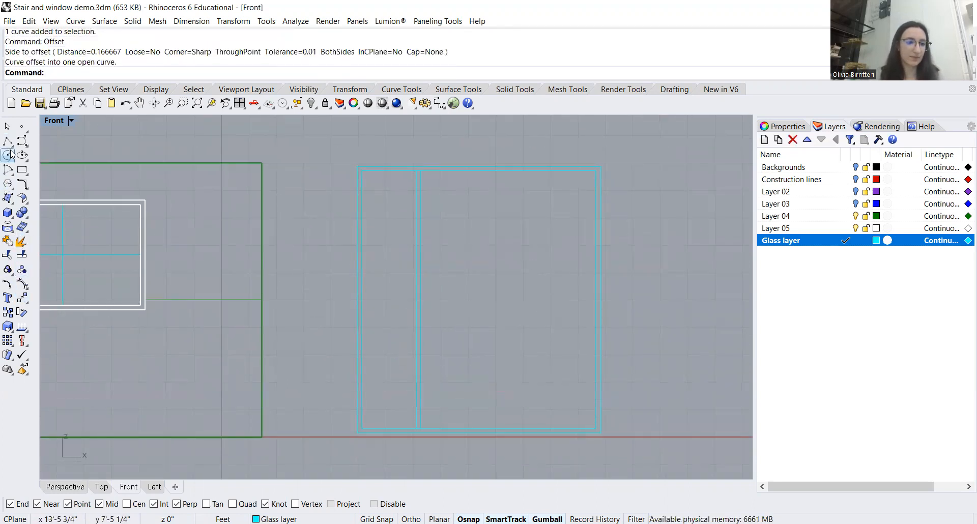
# Draw a diagonal line from the midpoint of the offset vertical line to the inner rectangle's lower-right corner and offset it 2" upward.
pyautogui.click(421, 299)
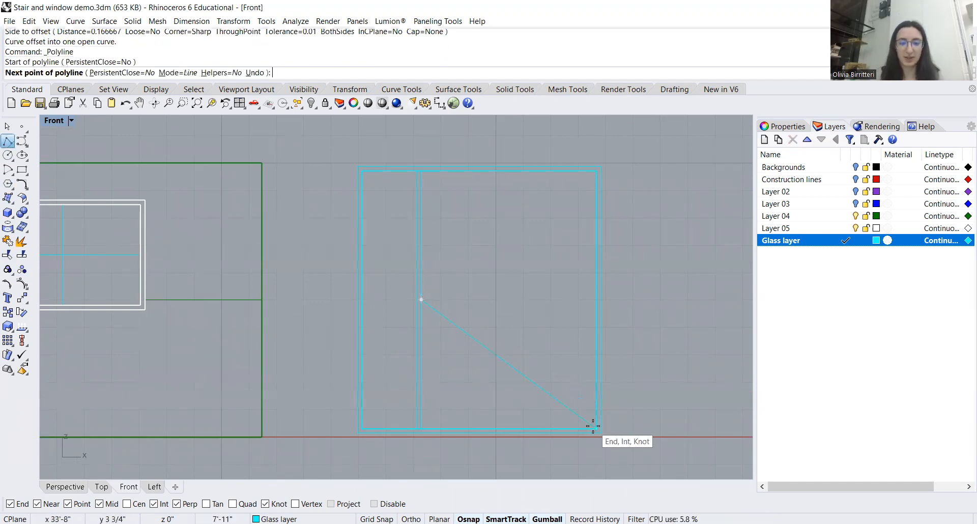
pyautogui.click(594, 424)
pyautogui.press('Return')
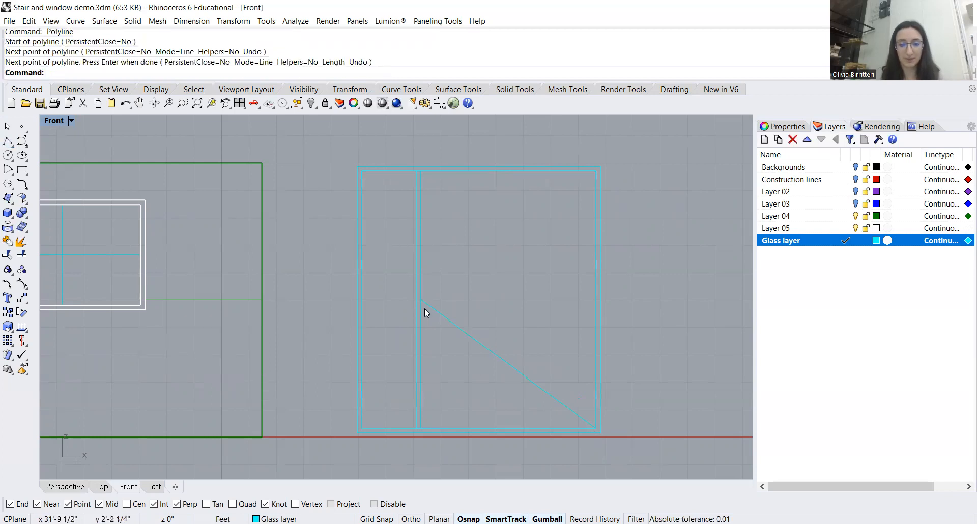
pyautogui.click(451, 320)
pyautogui.write('Of')
pyautogui.press('Return')
pyautogui.click(489, 287)
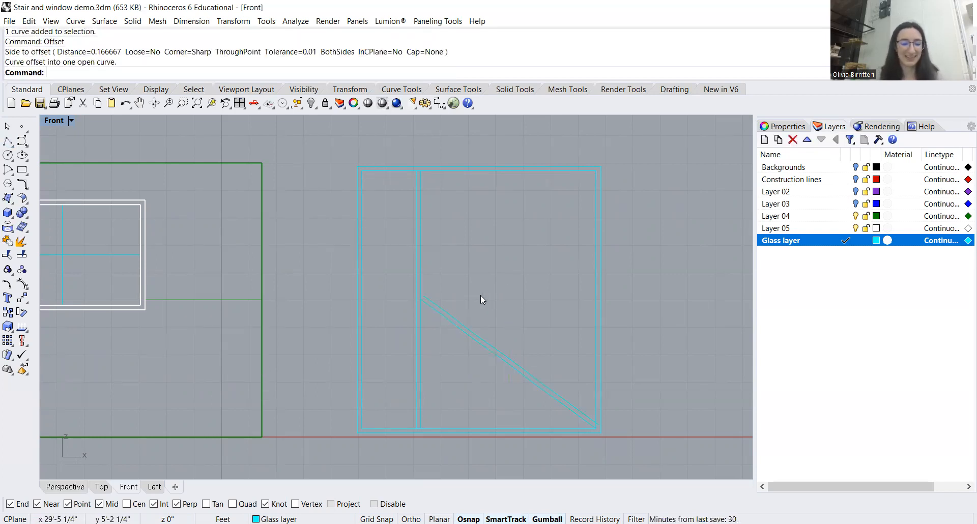
# Extend the upper end of the offset diagonal to meet the nearest vertical mullion line.
pyautogui.scroll(2, 476, 326)
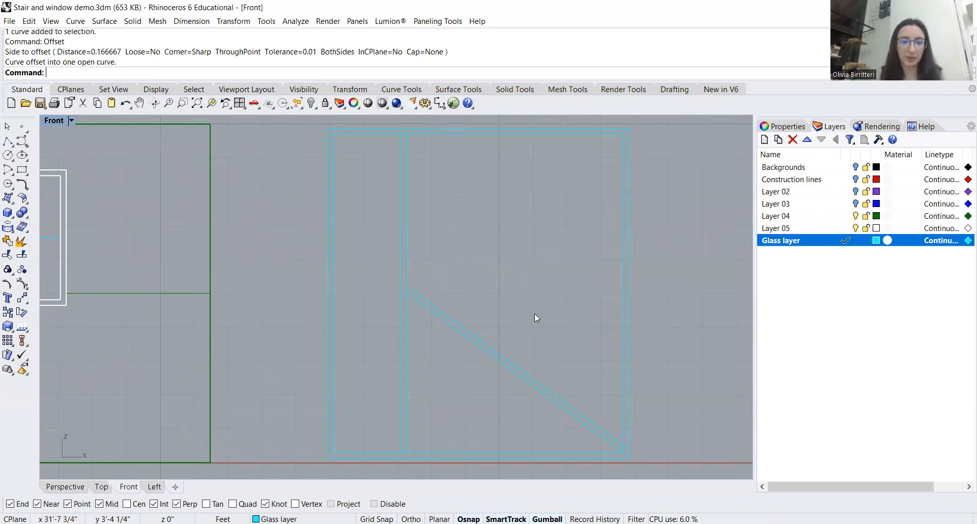
pyautogui.scroll(2, 445, 327)
pyautogui.scroll(3, 411, 289)
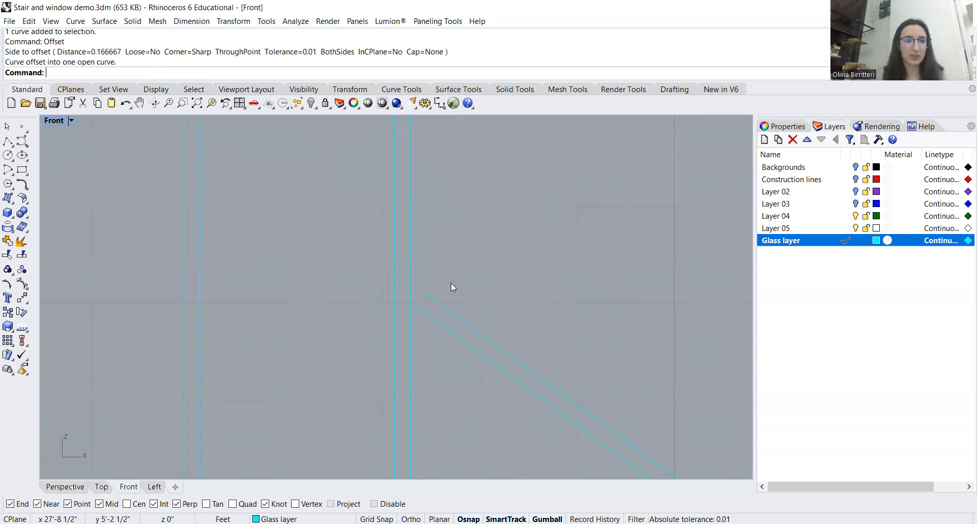
pyautogui.write('Ex')
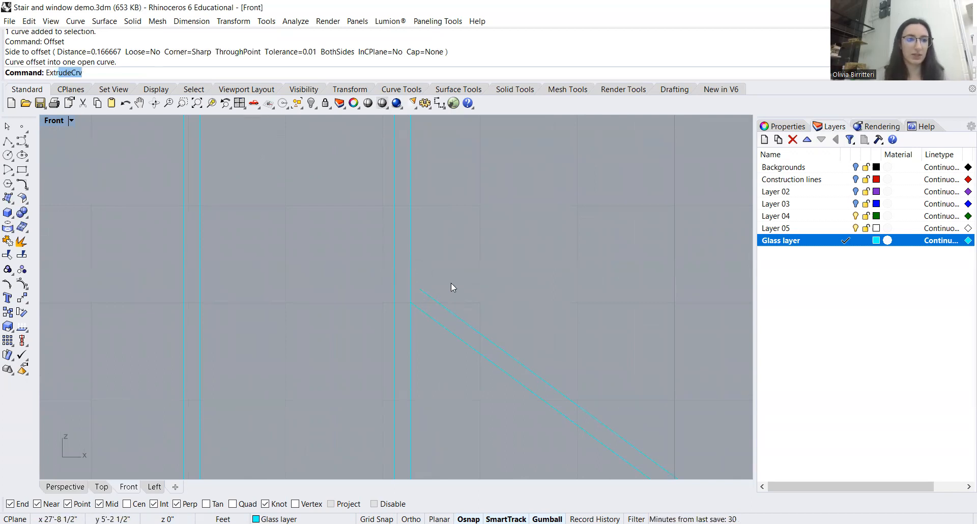
pyautogui.write('t')
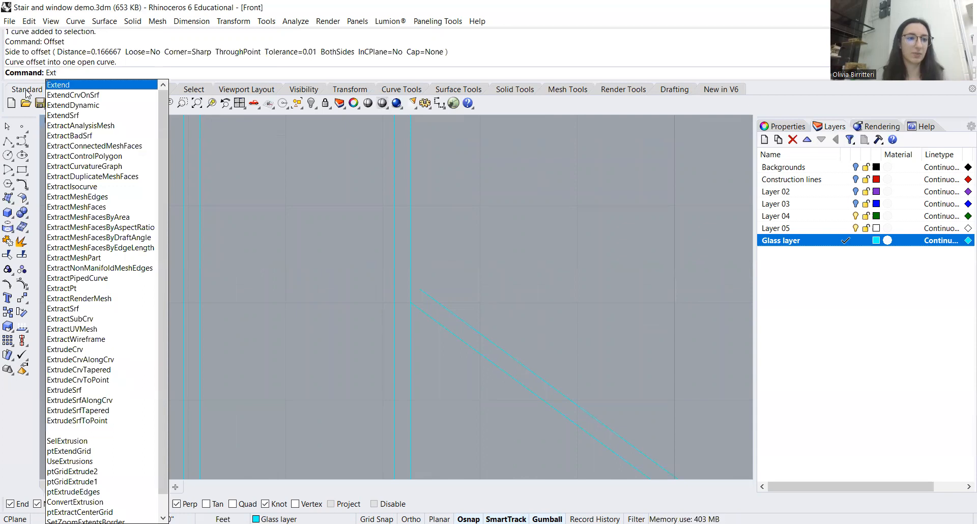
pyautogui.click(78, 87)
pyautogui.click(411, 273)
pyautogui.press('Return')
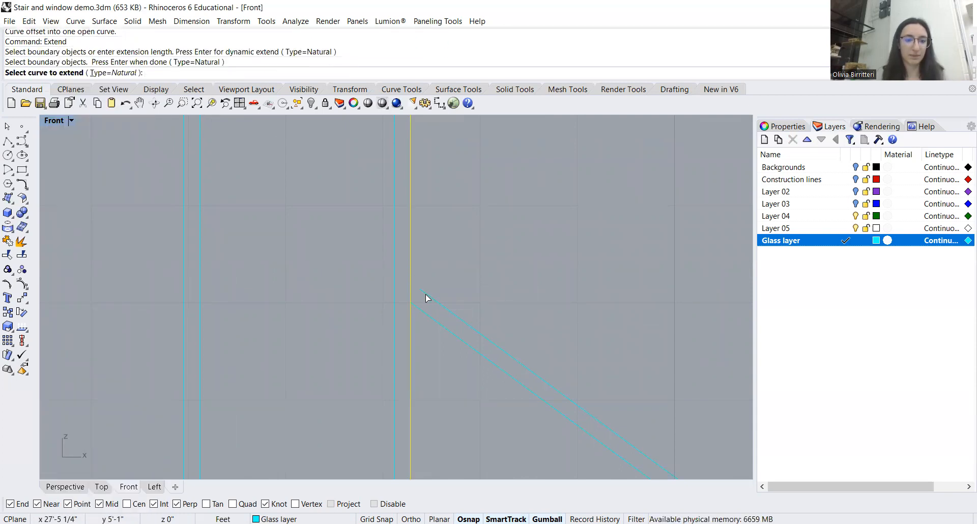
pyautogui.click(426, 298)
pyautogui.scroll(-4, 347, 251)
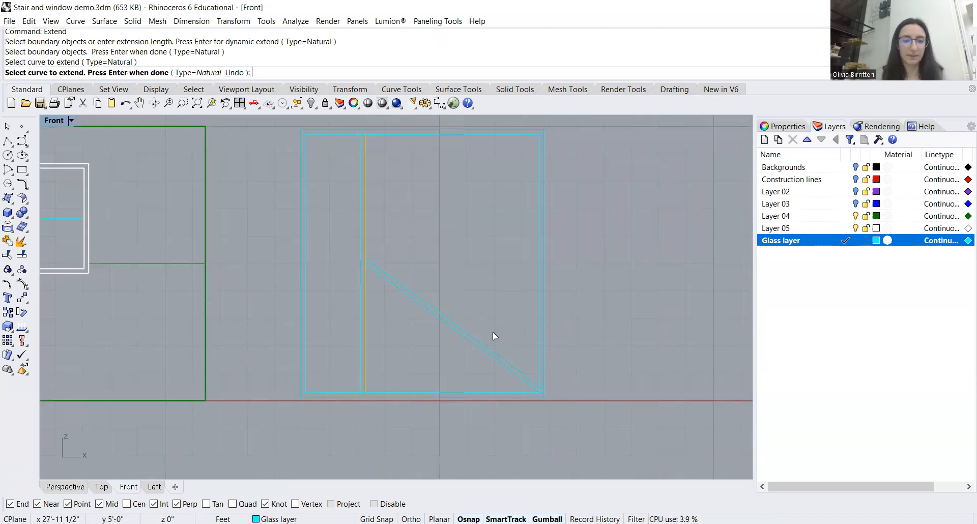
pyautogui.press('Return')
# Trim the end of the upper diagonal line that extends past the inner rectangle's right edge, using the inner rectangle as the cutting object.
pyautogui.scroll(3, 531, 394)
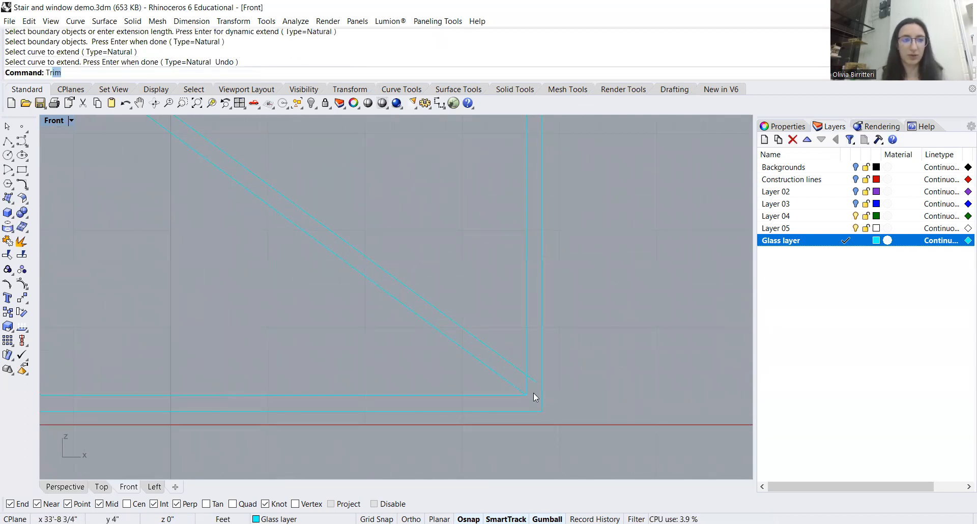
pyautogui.press('Return')
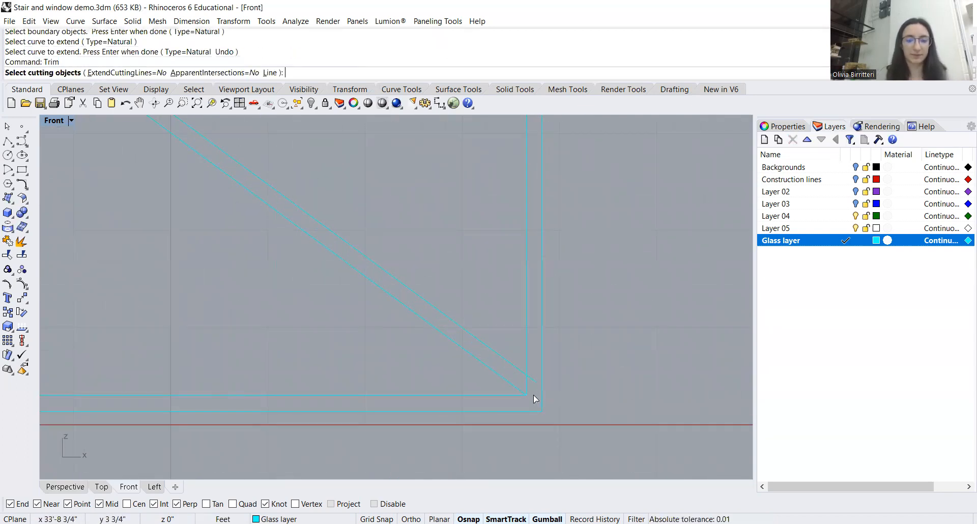
pyautogui.click(526, 359)
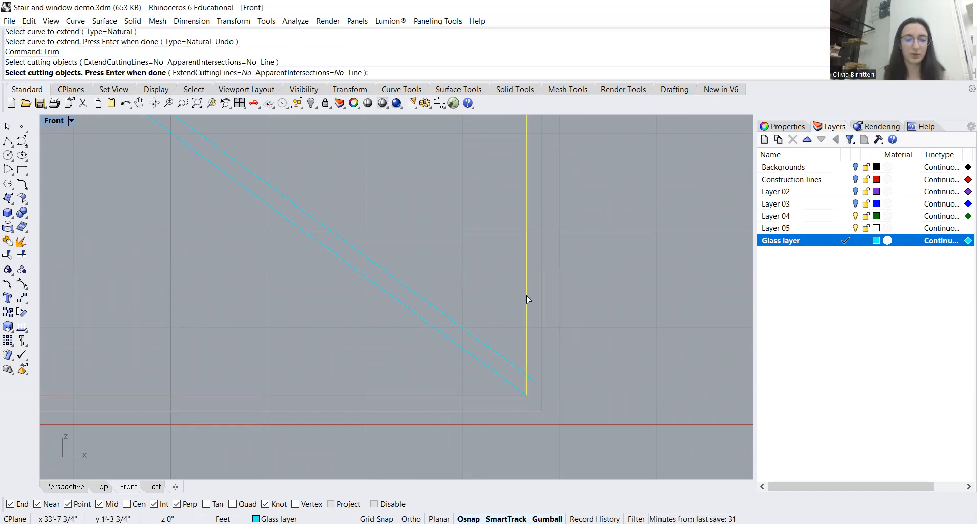
pyautogui.press('Return')
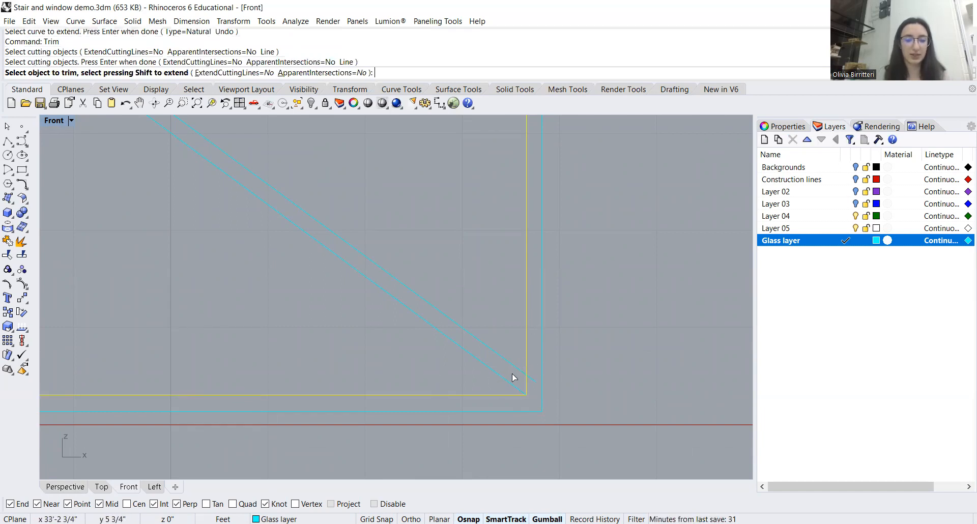
pyautogui.click(534, 383)
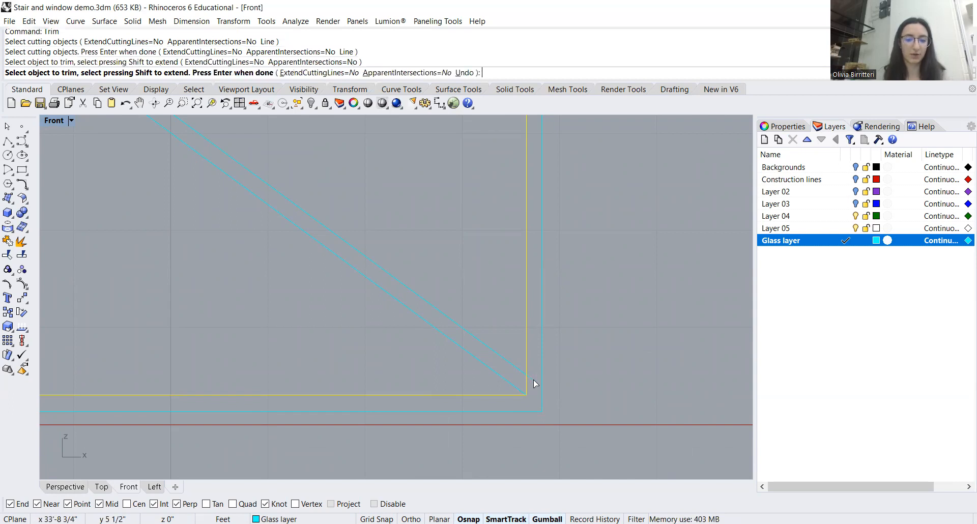
pyautogui.press('Return')
pyautogui.scroll(4, 535, 391)
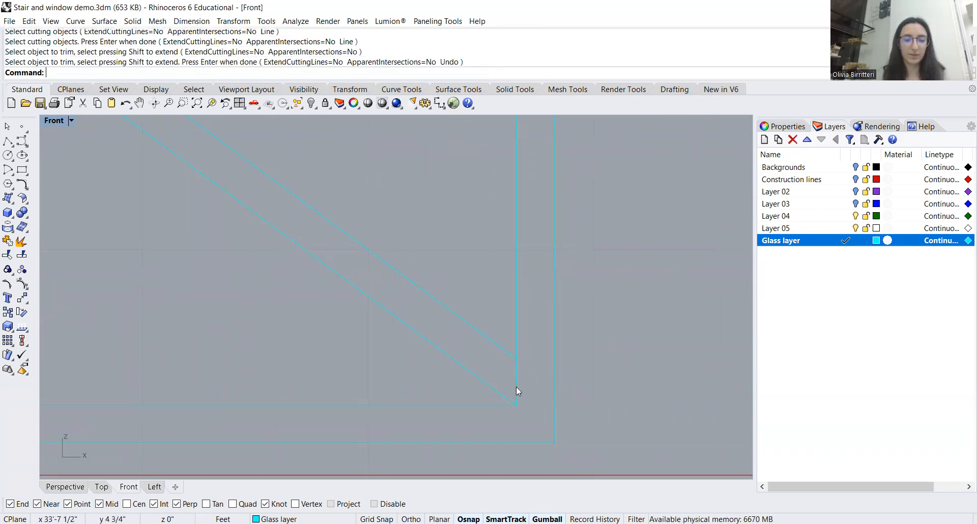
# Trim the inner rectangle's top edge between the two vertical mullion lines, using all the window frame curves as cutting objects.
pyautogui.scroll(-5, 519, 387)
pyautogui.scroll(3, 279, 186)
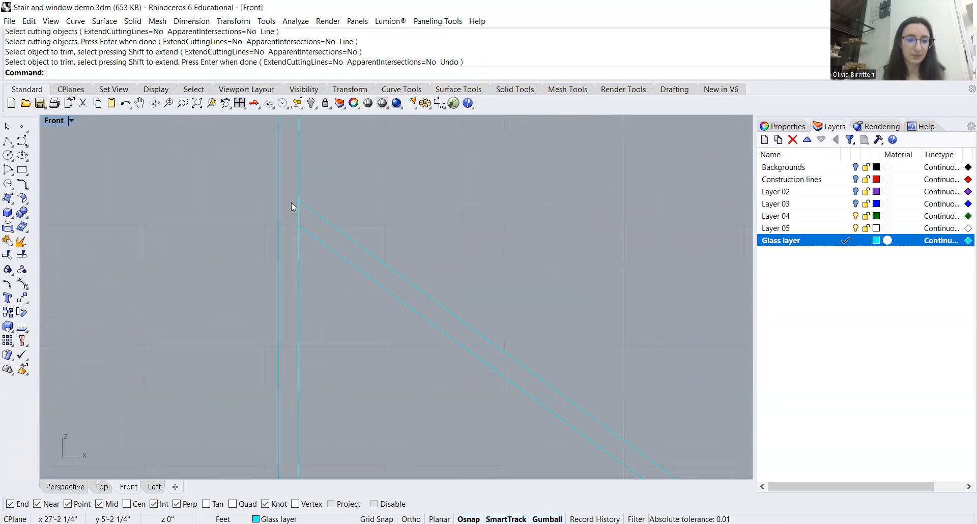
pyautogui.scroll(-6, 305, 208)
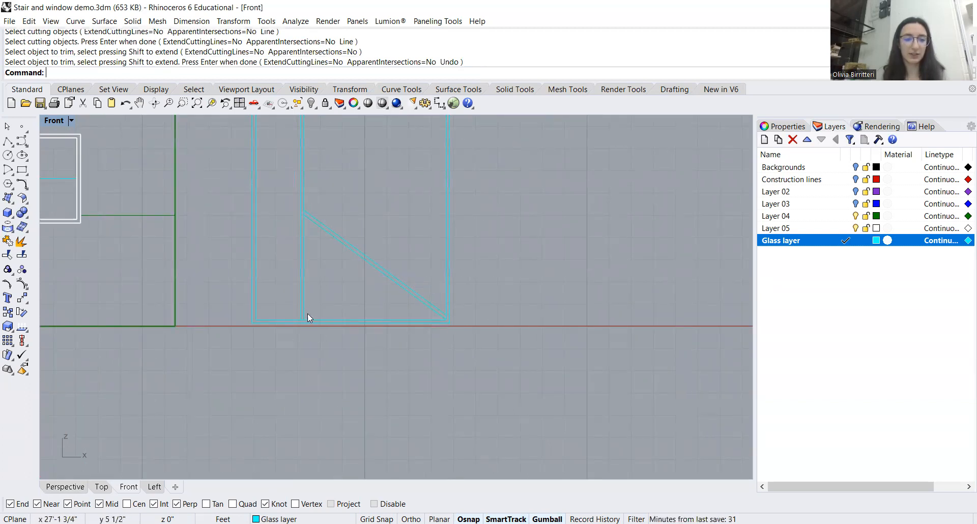
pyautogui.moveTo(307, 314); pyautogui.dragTo(382, 345, button='right')
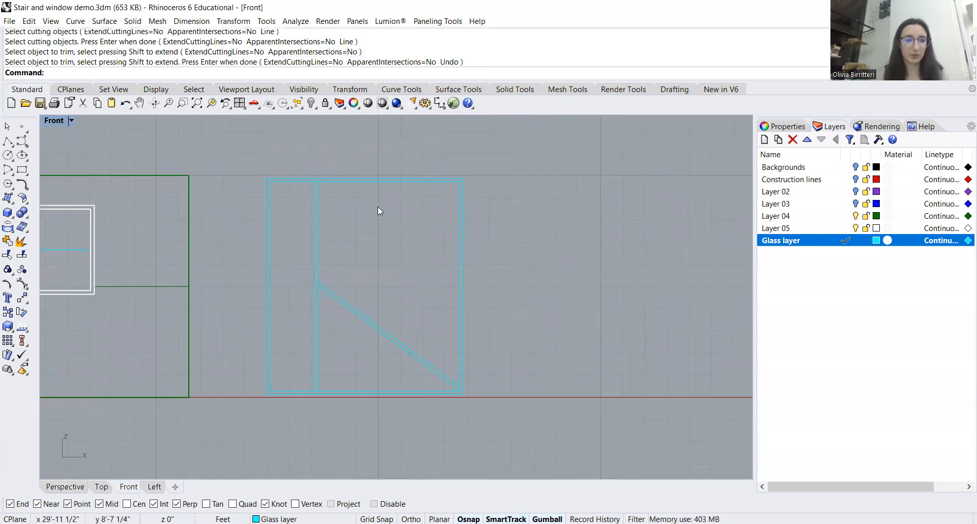
pyautogui.press('Return')
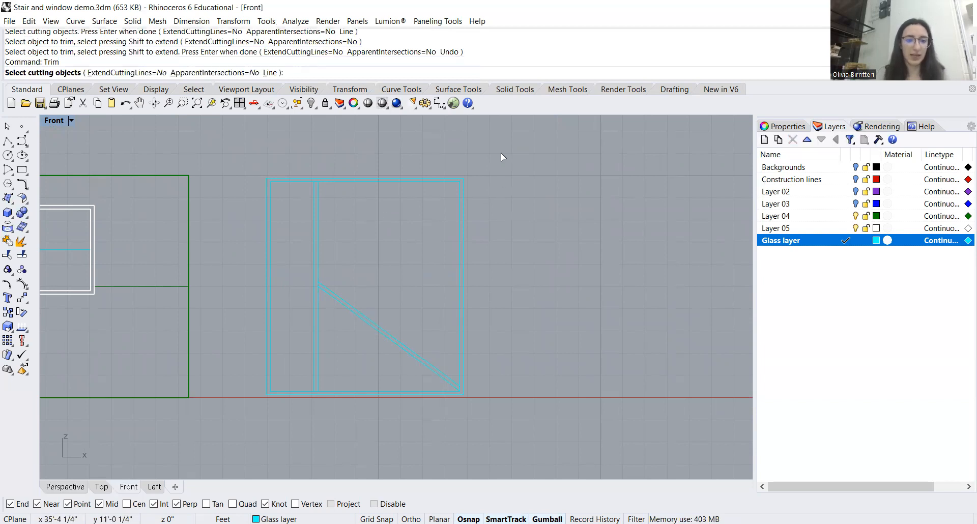
pyautogui.moveTo(518, 163); pyautogui.dragTo(245, 433)
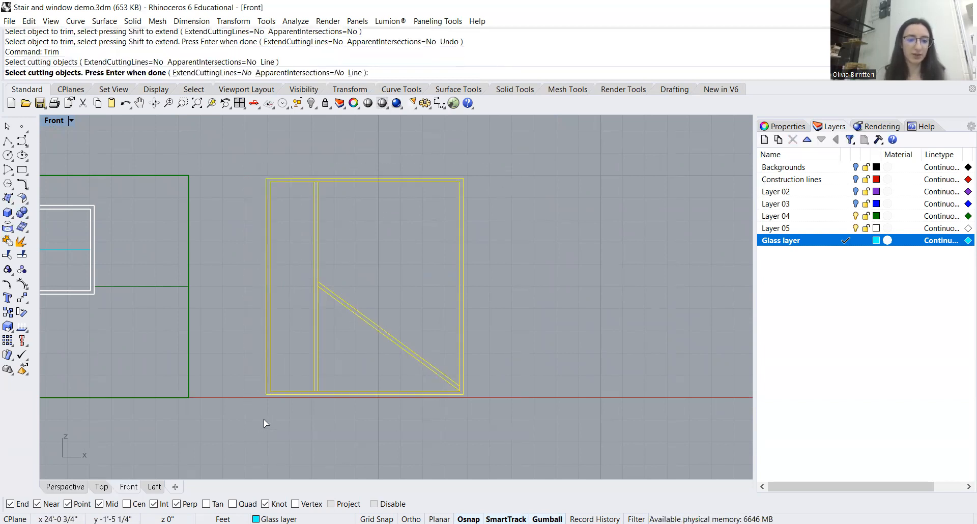
pyautogui.press('Return')
pyautogui.scroll(5, 307, 174)
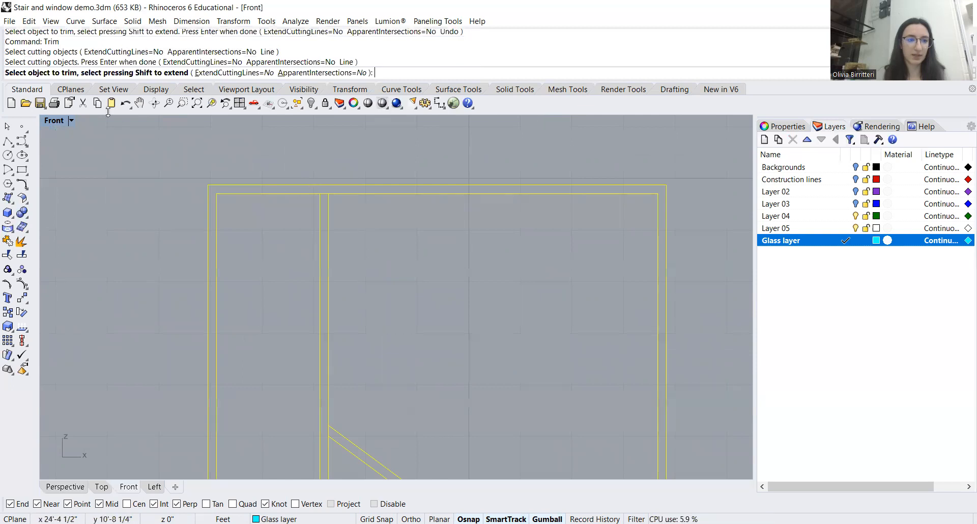
pyautogui.scroll(3, 290, 211)
pyautogui.scroll(5, 432, 203)
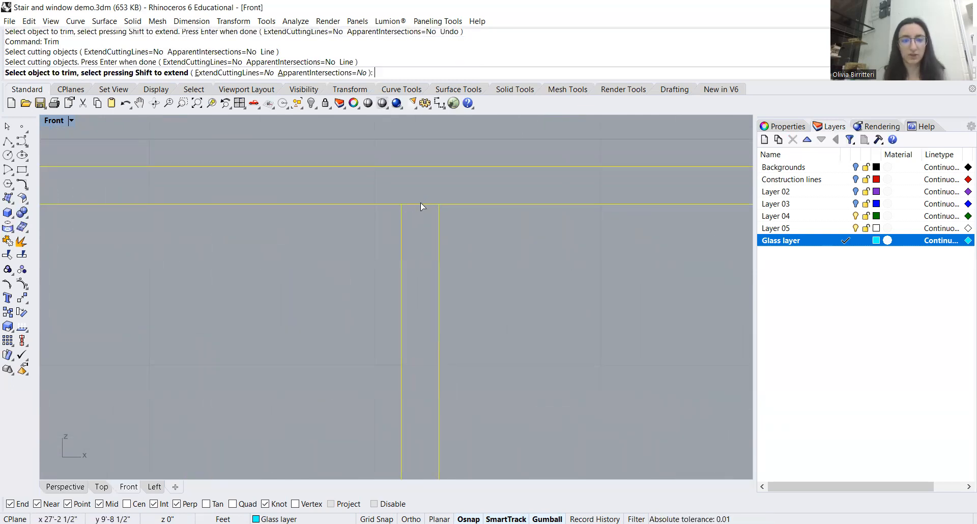
pyautogui.click(420, 206)
pyautogui.scroll(-5, 384, 191)
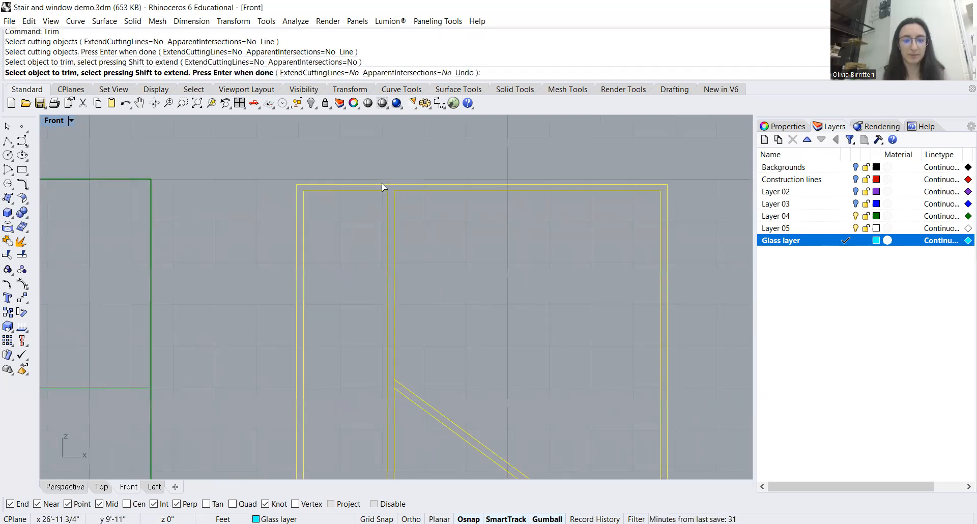
# Trim out the pieces between the two diagonals on the right-hand vertical mullion line and on the inner rectangle's right edge.
pyautogui.scroll(8, 394, 386)
pyautogui.click(393, 342)
pyautogui.scroll(-8, 327, 264)
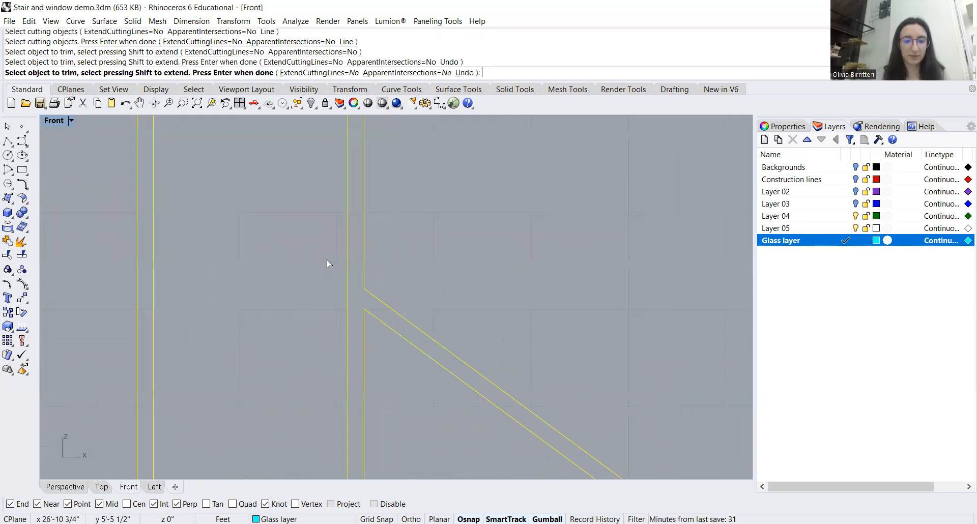
pyautogui.scroll(-3, 326, 258)
pyautogui.scroll(8, 511, 402)
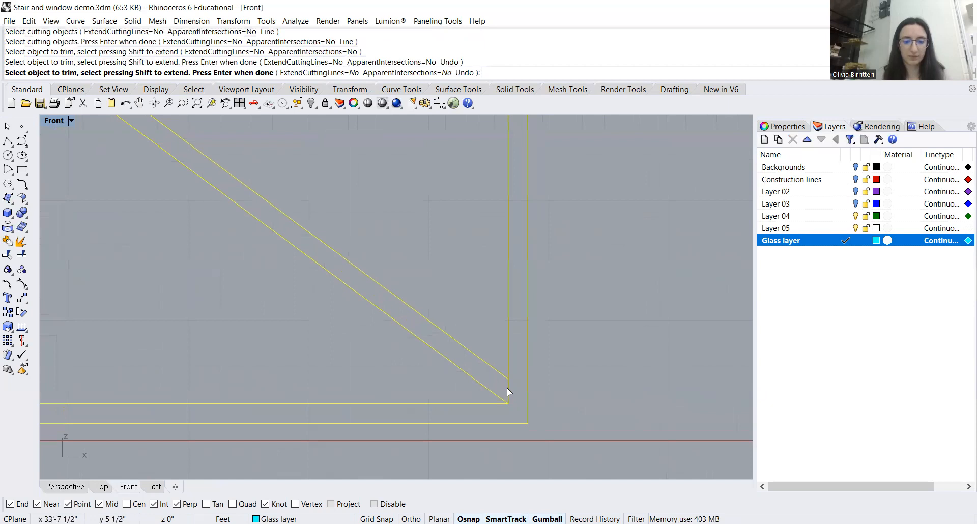
pyautogui.click(508, 392)
# Trim the inner rectangle's bottom edge between the two vertical mullion lines and finish trimming.
pyautogui.scroll(-6, 508, 397)
pyautogui.scroll(6, 185, 392)
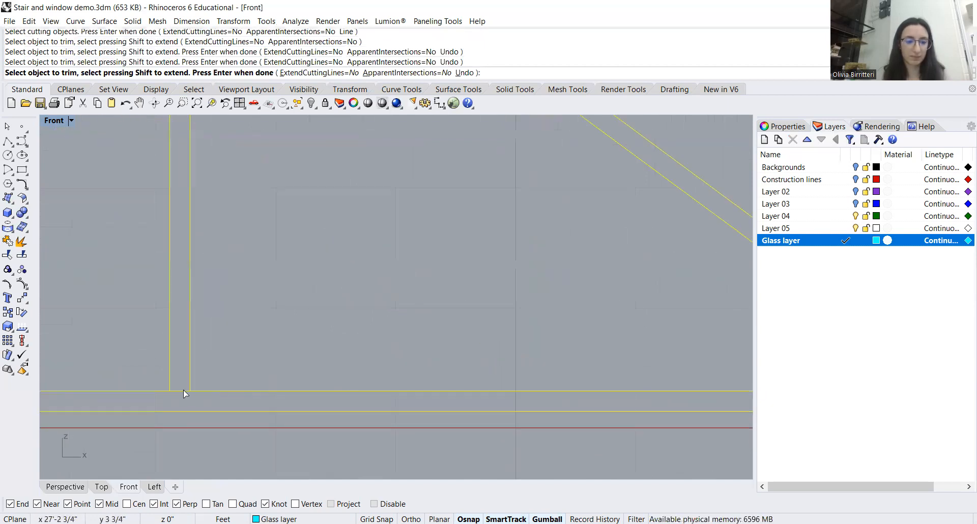
pyautogui.click(184, 393)
pyautogui.scroll(-5, 387, 374)
pyautogui.press('Return')
pyautogui.scroll(-5, 399, 368)
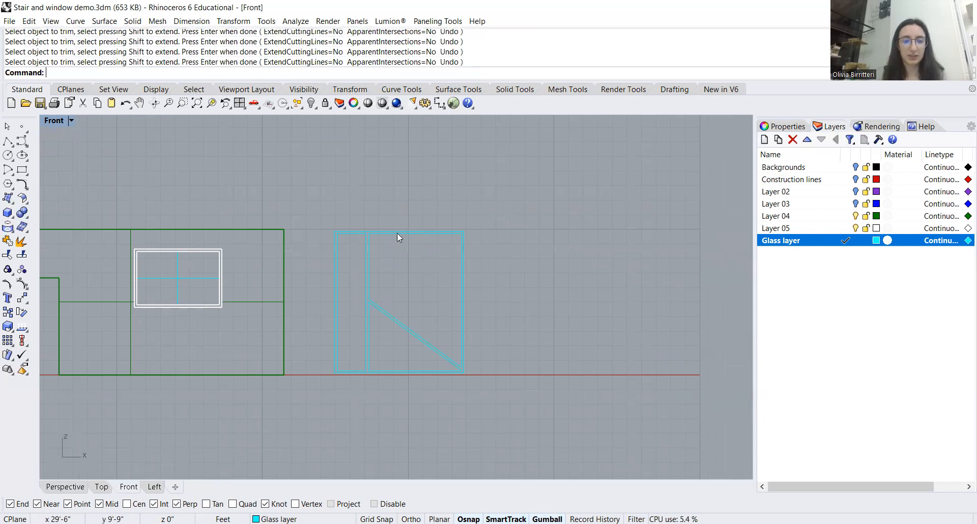
# Select the trimmed inner frame segments one at a time to check whether they are separate curves.
pyautogui.scroll(5, 380, 236)
pyautogui.click(380, 231)
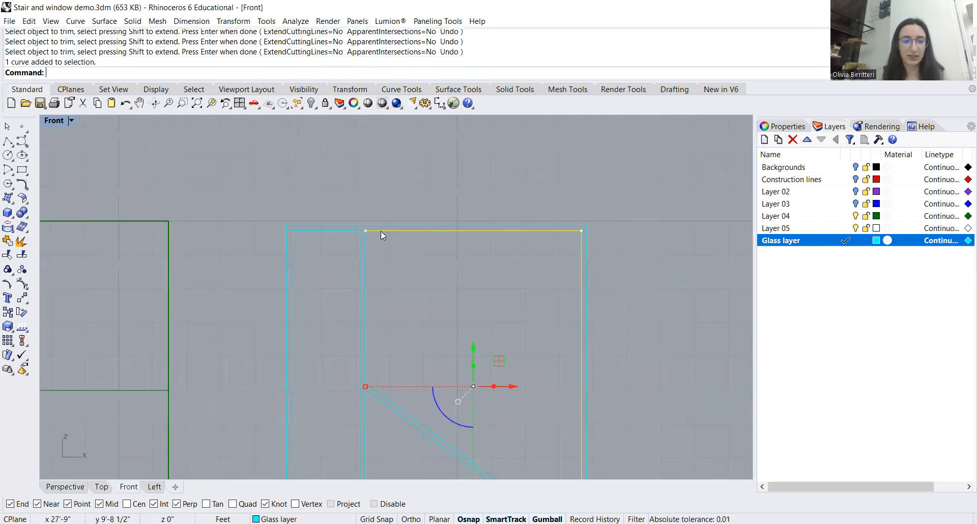
pyautogui.scroll(-4, 374, 260)
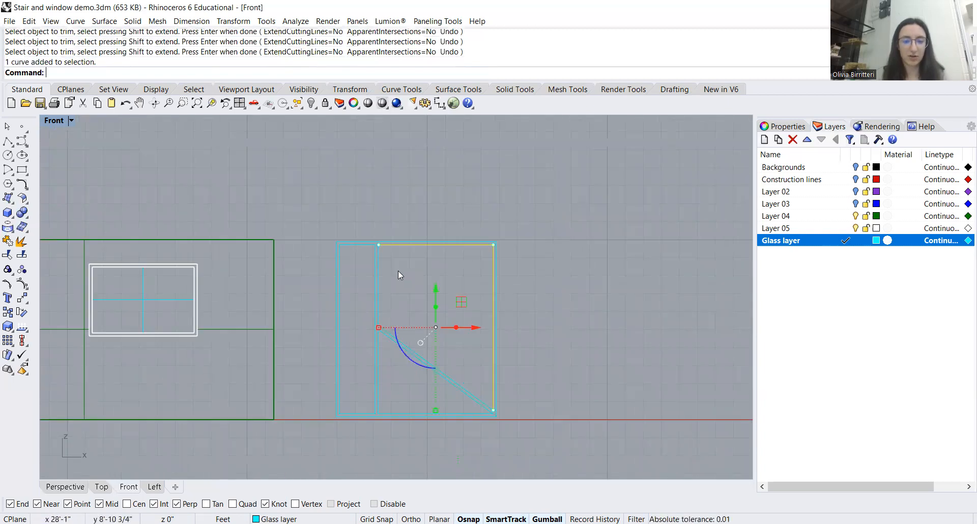
pyautogui.click(372, 254)
pyautogui.click(385, 306)
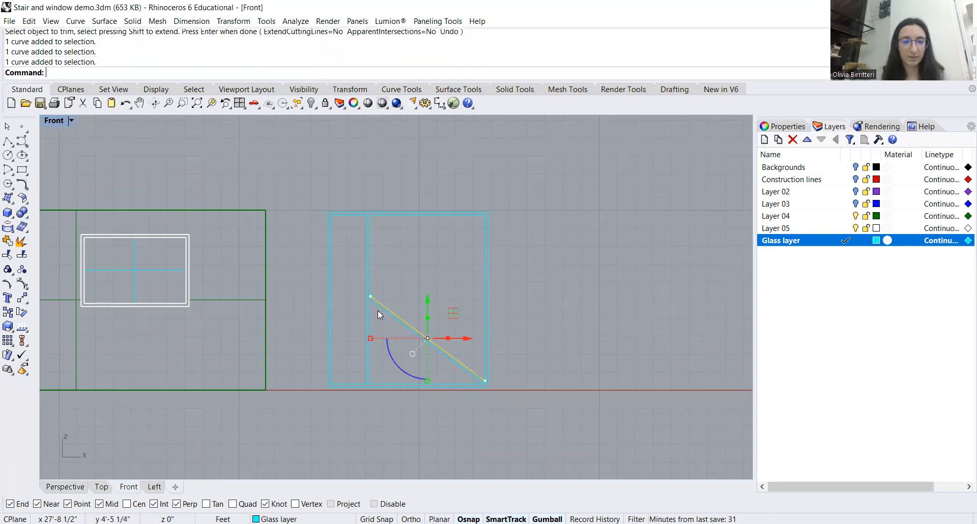
pyautogui.click(377, 306)
pyautogui.click(559, 229)
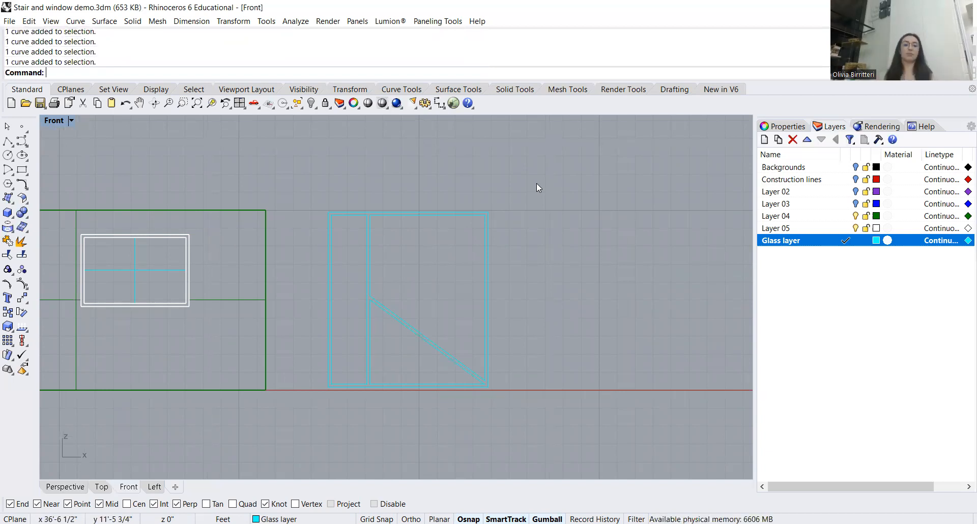
# Join all the curves of the custom window frame into closed outlines and check each pane outline by selecting it.
pyautogui.moveTo(493, 180); pyautogui.dragTo(307, 412)
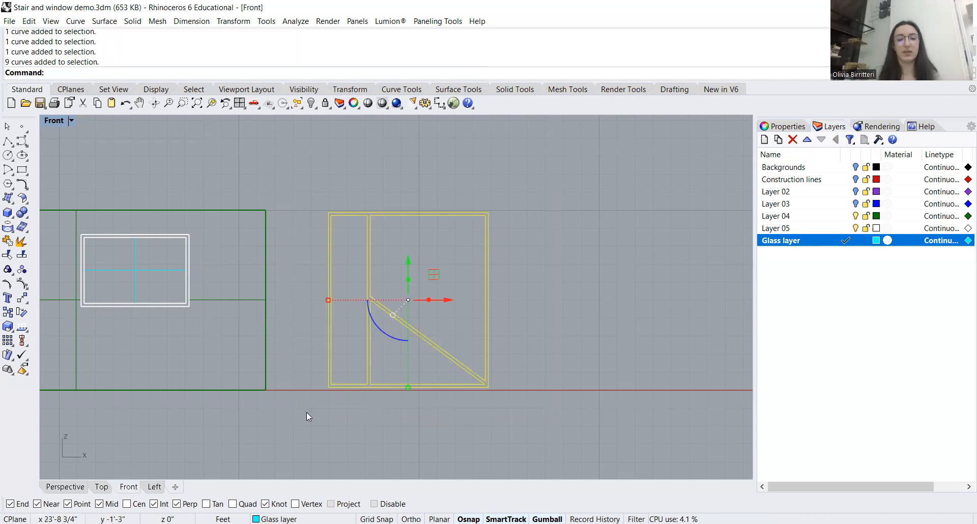
pyautogui.write('Join')
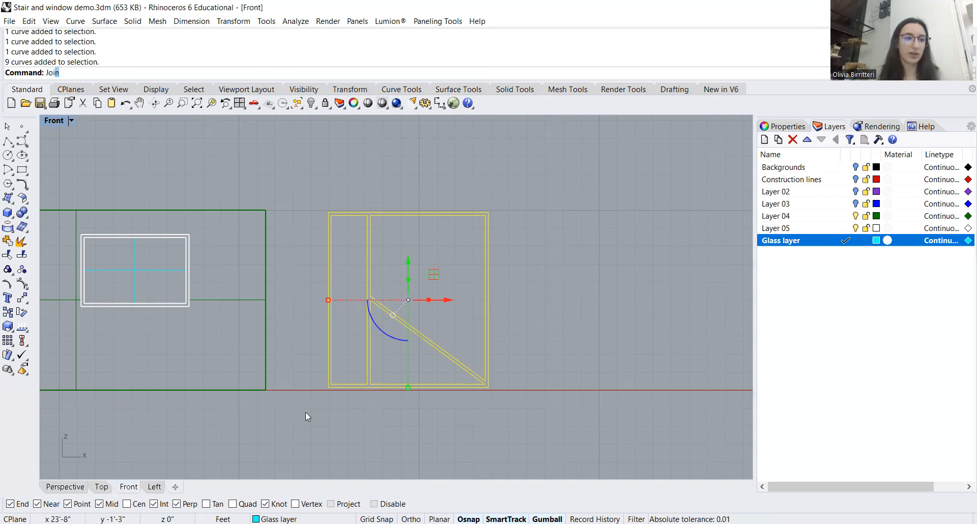
pyautogui.press('Return')
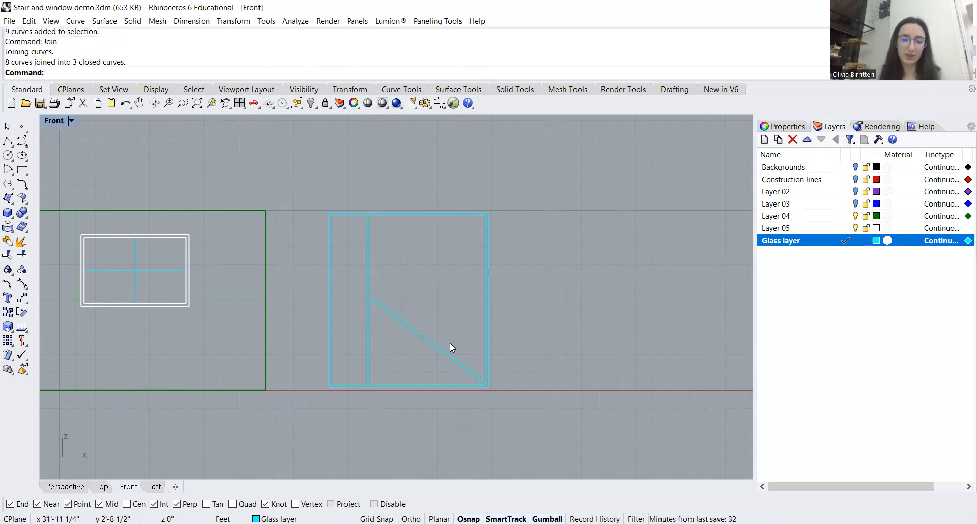
pyautogui.click(443, 347)
pyautogui.keyDown('shift'); pyautogui.click(371, 331); pyautogui.keyUp('shift')
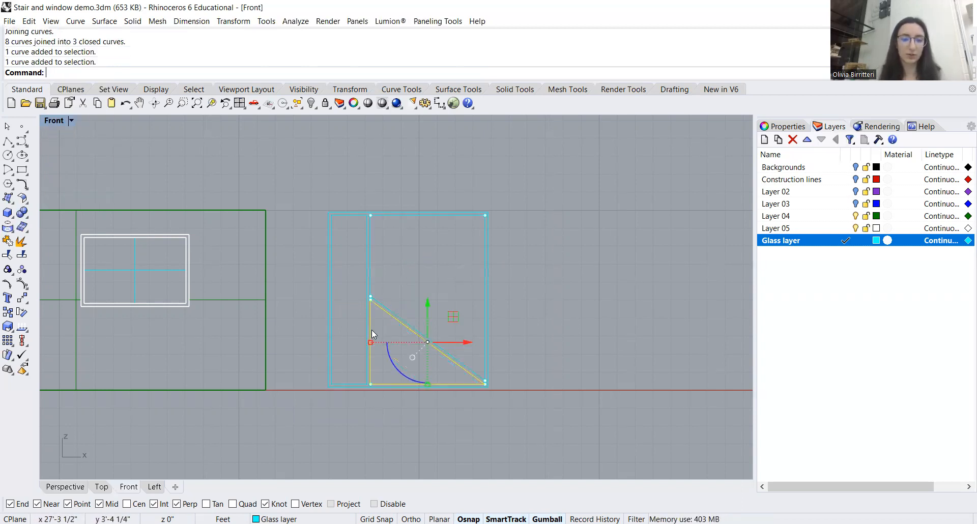
pyautogui.click(366, 263)
pyautogui.press('Escape')
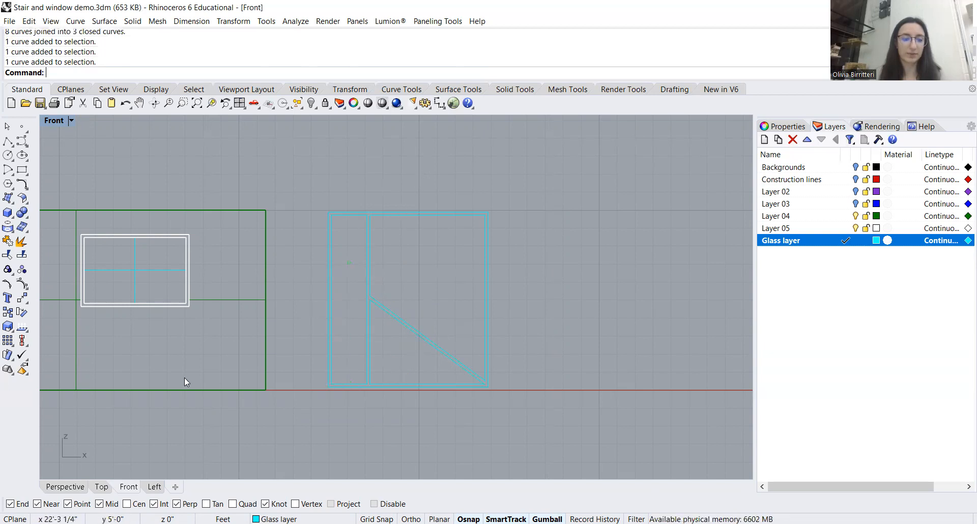
# In the Perspective view, extrude all the custom window frame's closed curves 4" as a solid with ExtrudeCrv.
pyautogui.click(65, 486)
pyautogui.scroll(5, 520, 303)
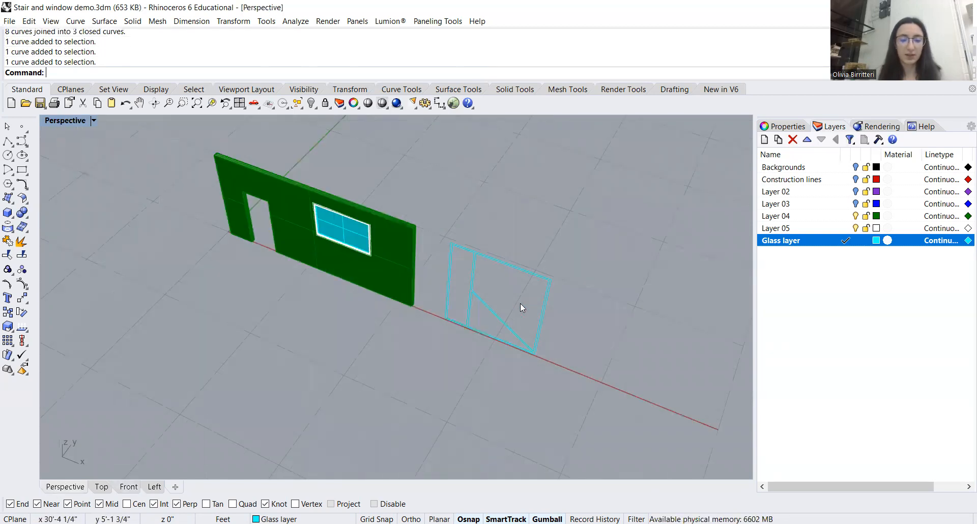
pyautogui.scroll(3, 520, 303)
pyautogui.moveTo(658, 205); pyautogui.dragTo(364, 410)
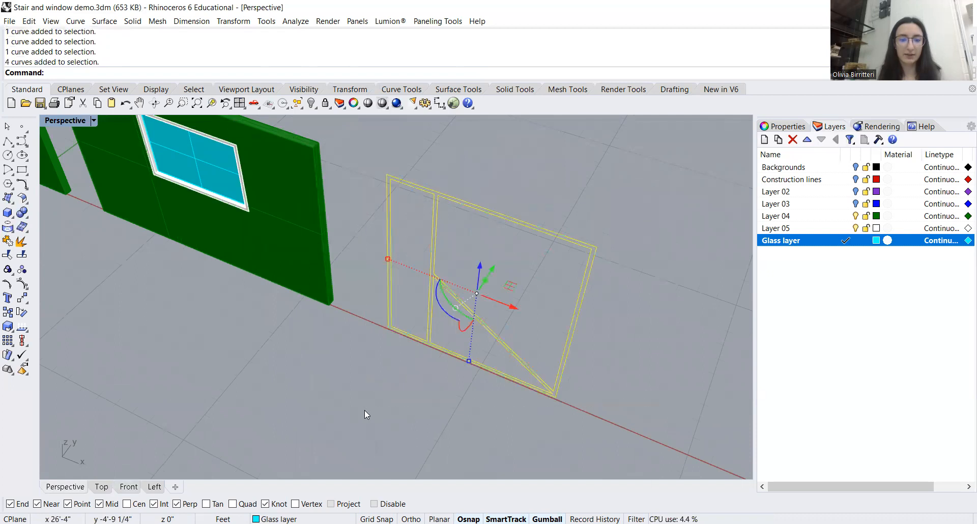
pyautogui.write('ExtrudeCrv')
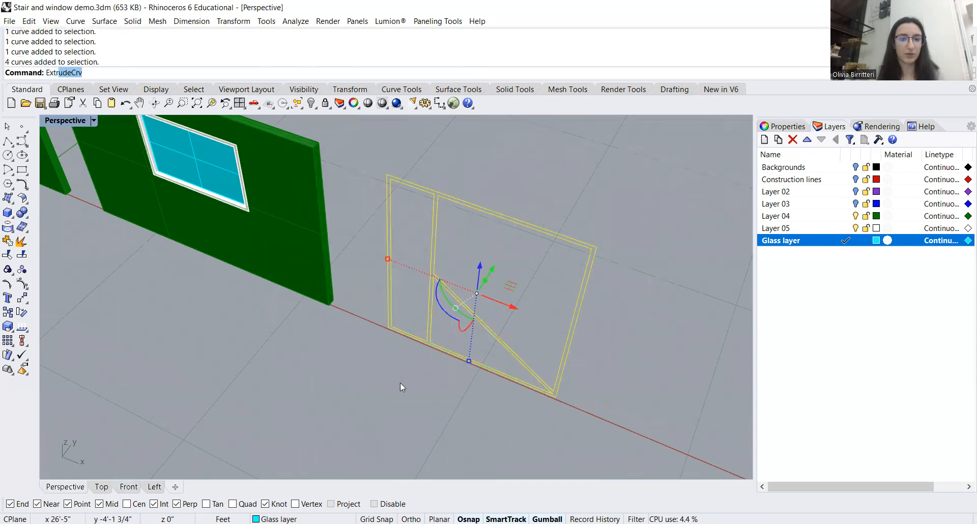
pyautogui.press('Return')
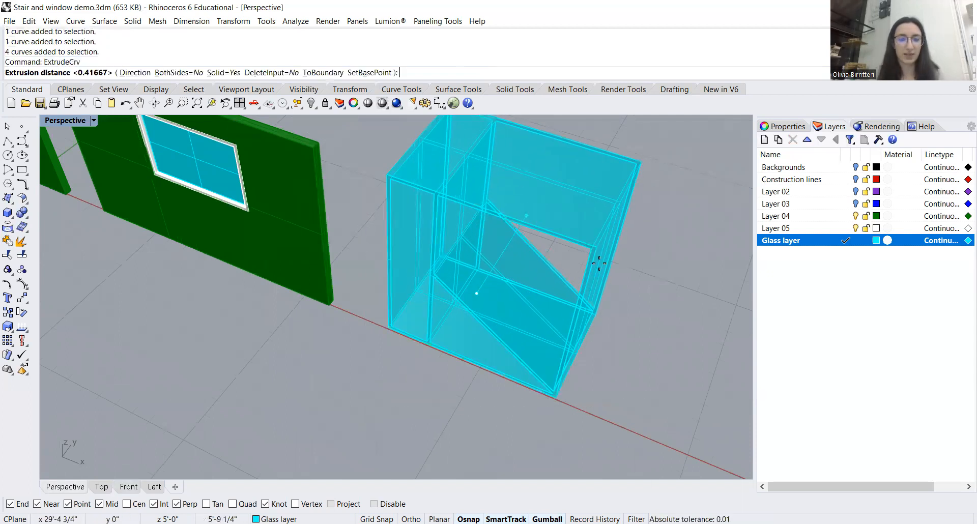
pyautogui.scroll(3, 588, 399)
pyautogui.write('4"')
pyautogui.press('Return')
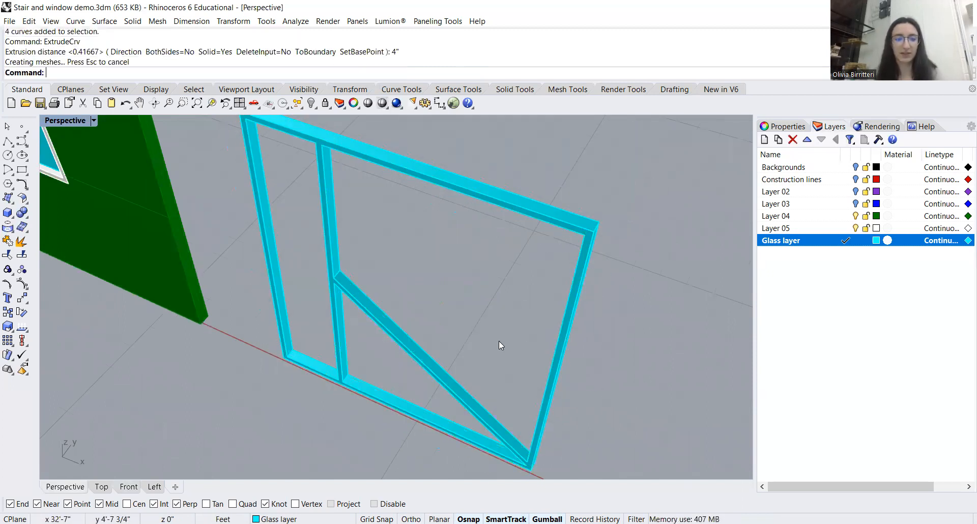
pyautogui.scroll(-1, 412, 328)
pyautogui.moveTo(412, 328); pyautogui.dragTo(388, 230, button='right')
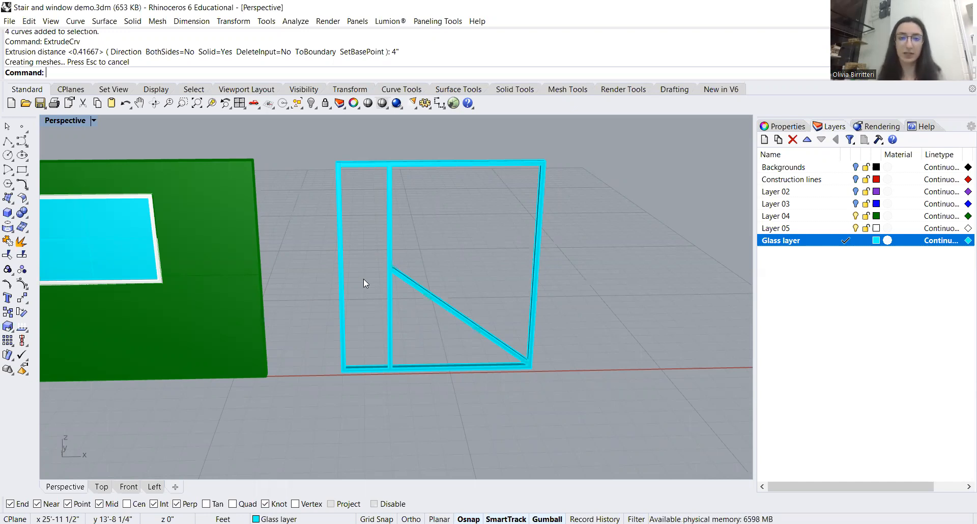
pyautogui.scroll(-5, 575, 327)
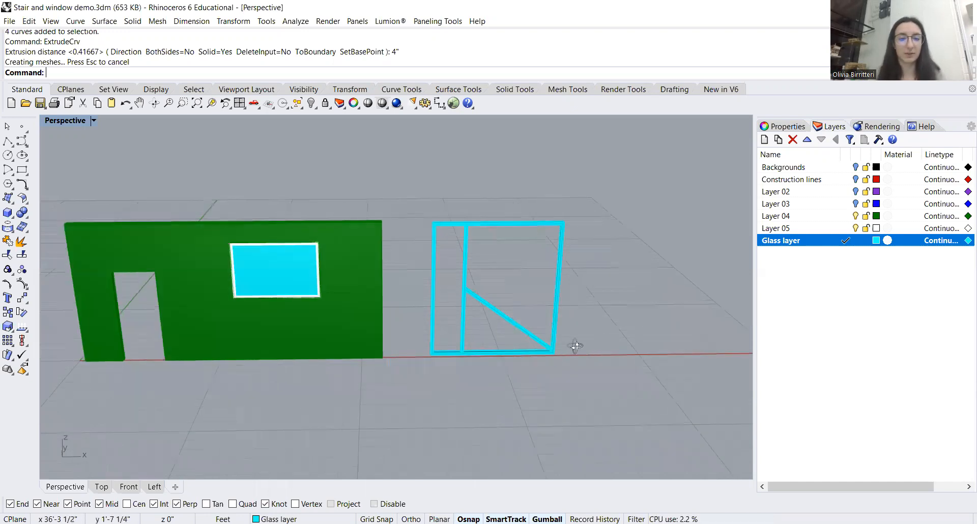
pyautogui.moveTo(576, 346); pyautogui.dragTo(592, 364, button='right')
pyautogui.scroll(-6, 592, 363)
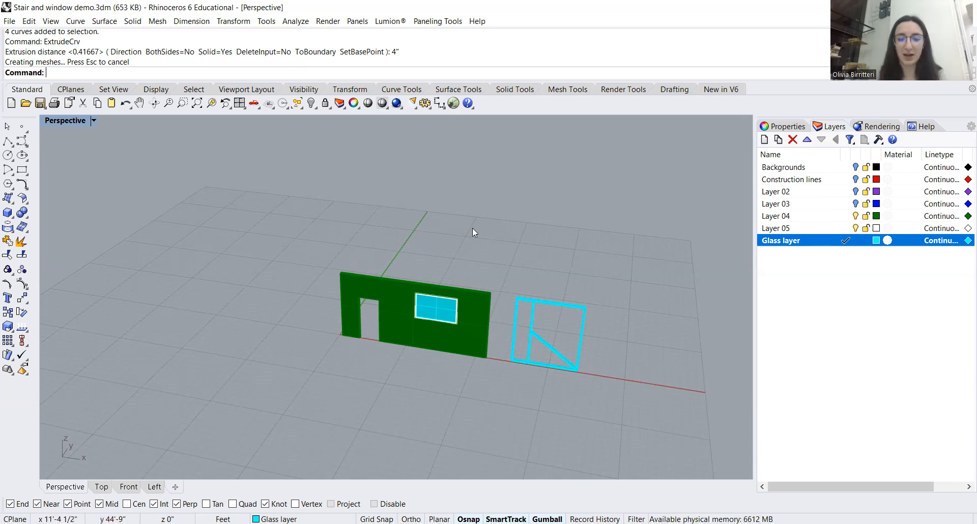
# Select the wall, its window and the custom window frame in the Perspective view and hide them.
pyautogui.scroll(-3, 473, 230)
pyautogui.moveTo(482, 234); pyautogui.dragTo(547, 266, button='right')
pyautogui.moveTo(554, 305); pyautogui.dragTo(352, 222)
pyautogui.write('Hide')
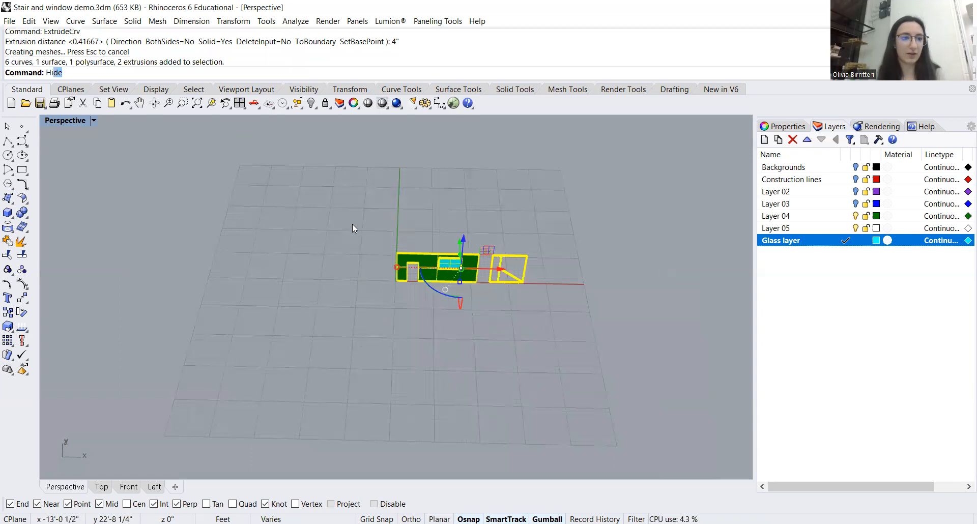
pyautogui.press('Return')
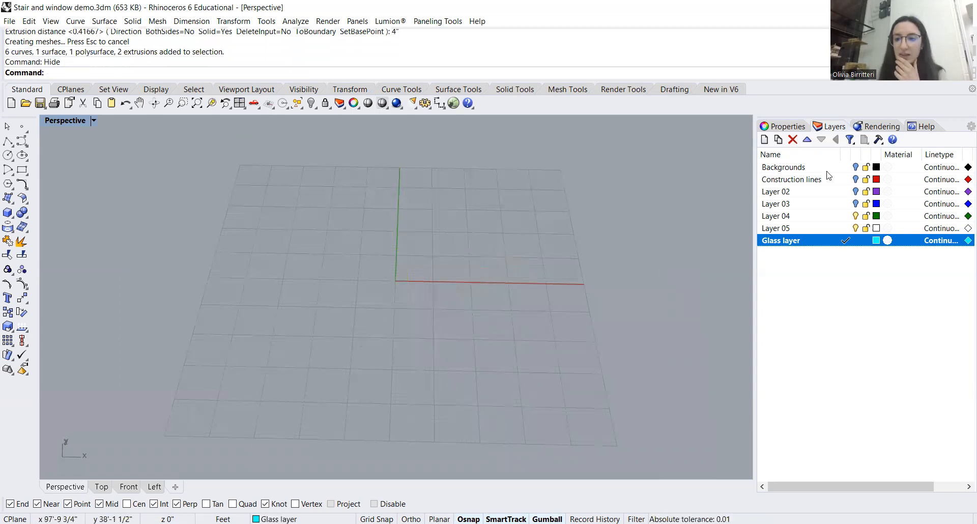
# Turn on the Backgrounds layer and delete the long wall polysurface standing at the origin.
pyautogui.click(855, 167)
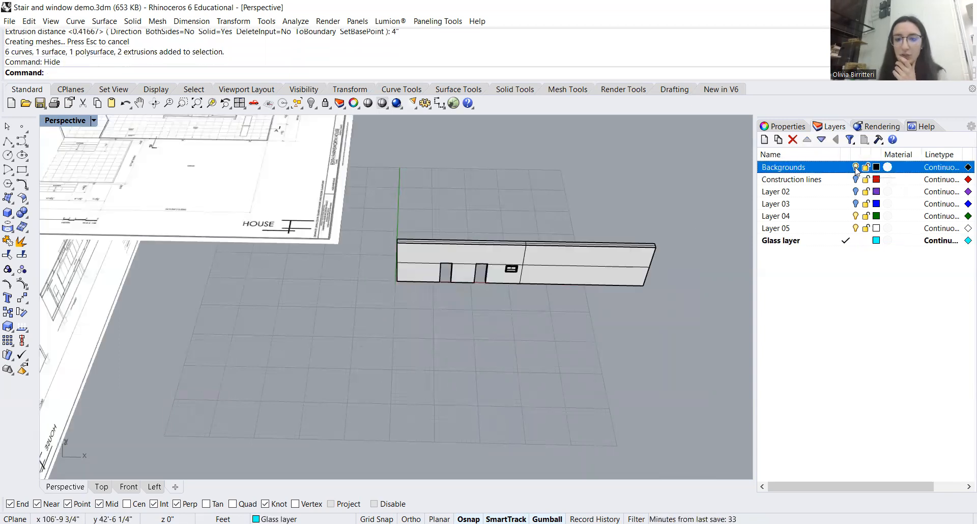
pyautogui.click(582, 268)
pyautogui.press('Delete')
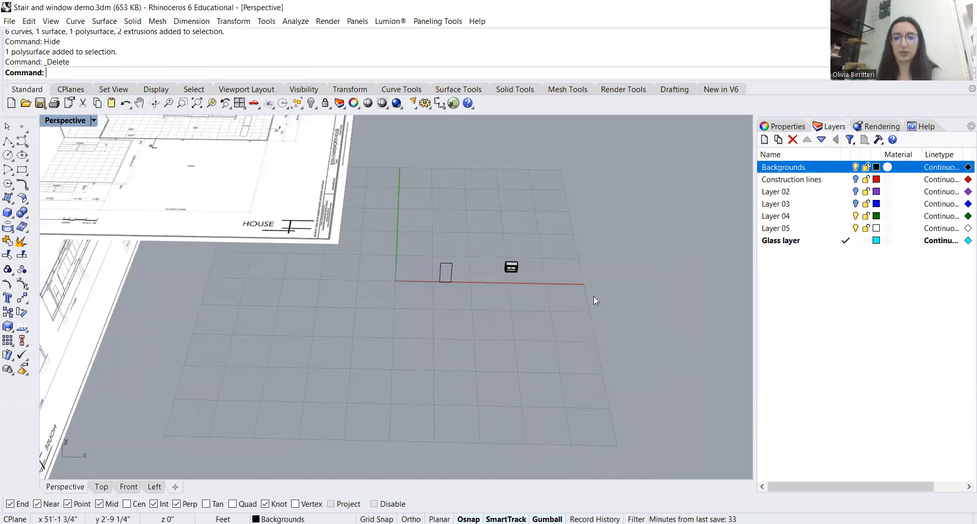
pyautogui.moveTo(449, 243); pyautogui.dragTo(450, 244)
pyautogui.press('Delete')
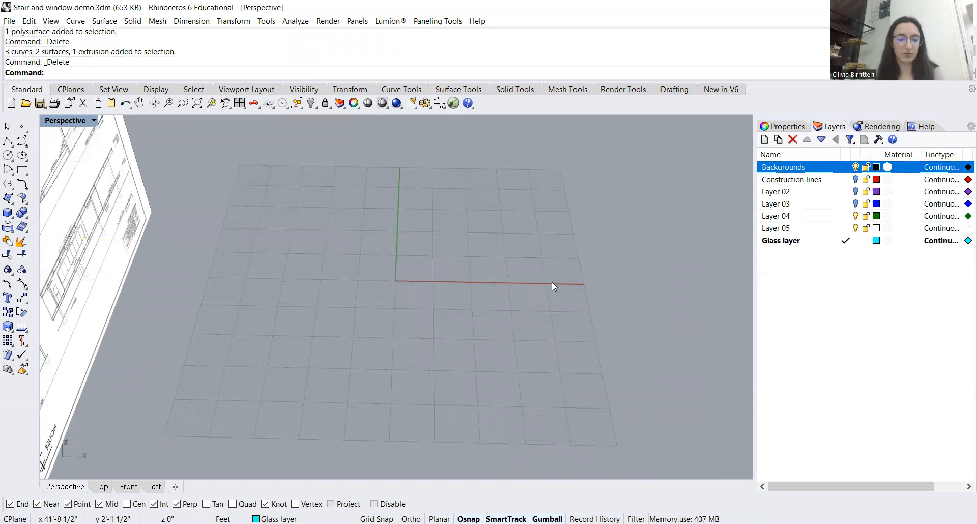
pyautogui.hotkey('ctrl', 'z')
# Delete the leftover door outline and small window pieces near the origin without including the drawing sheets.
pyautogui.click(544, 302)
pyautogui.moveTo(554, 304); pyautogui.dragTo(407, 267)
pyautogui.press('Delete')
# Turn on Layer 02, turn off Backgrounds, and zoom to the existing stair treads to examine them from several angles.
pyautogui.moveTo(486, 282); pyautogui.dragTo(685, 245, button='right')
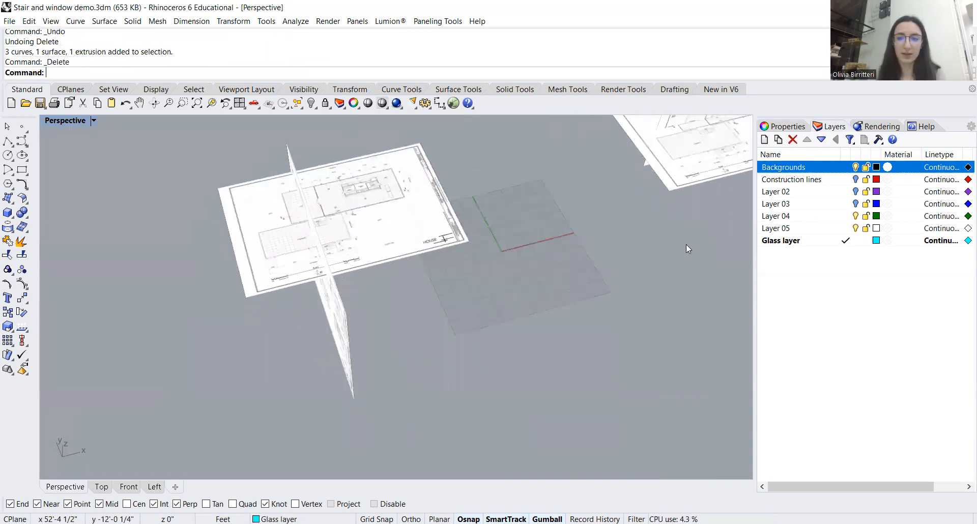
pyautogui.click(855, 191)
pyautogui.scroll(5, 319, 215)
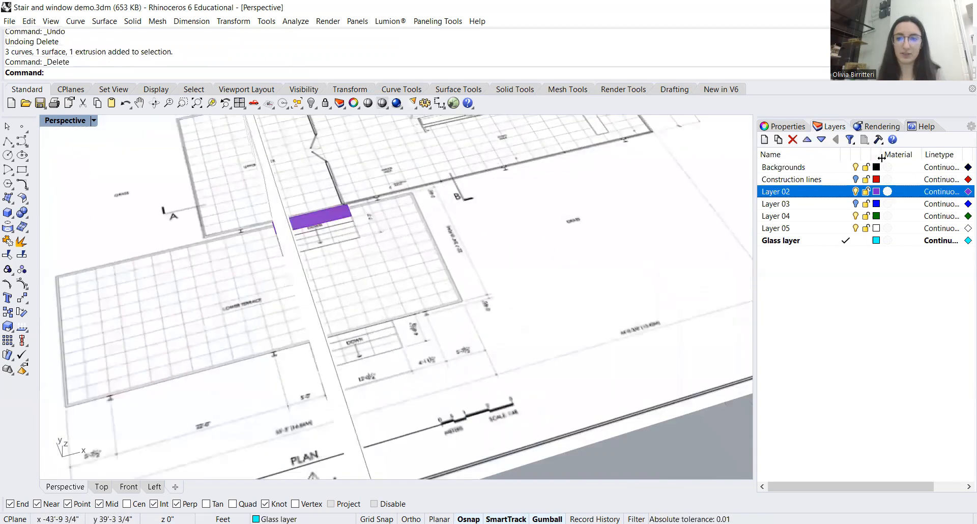
pyautogui.click(855, 167)
pyautogui.moveTo(310, 254); pyautogui.dragTo(340, 295, button='right')
pyautogui.moveTo(267, 236); pyautogui.dragTo(462, 330)
pyautogui.write('zs')
pyautogui.press('Return')
pyautogui.press('Escape')
pyautogui.scroll(-3, 432, 310)
pyautogui.moveTo(435, 322); pyautogui.dragTo(497, 296, button='right')
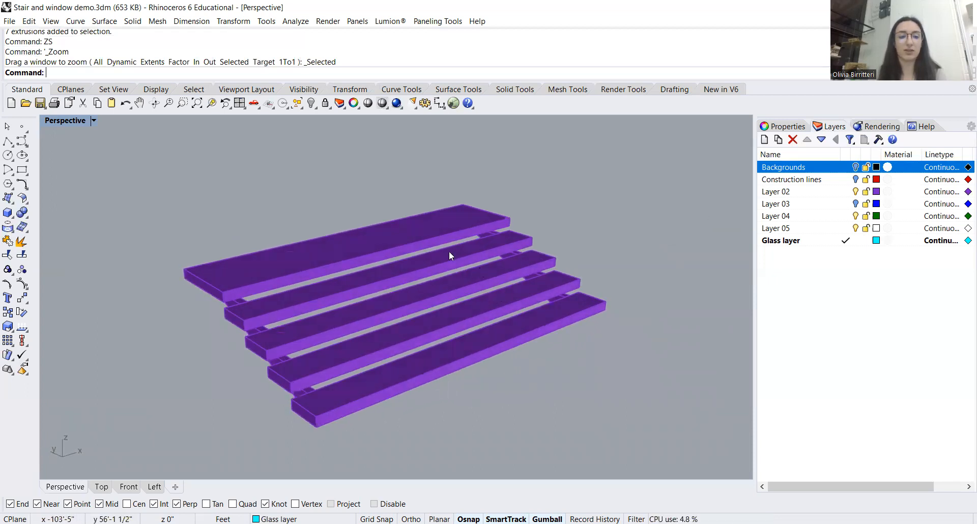
# Turn the Backgrounds layer back on and examine how the plan and elevation sheets intersect at the stair.
pyautogui.click(855, 167)
pyautogui.moveTo(510, 283); pyautogui.dragTo(459, 309, button='right')
pyautogui.scroll(-5, 375, 276)
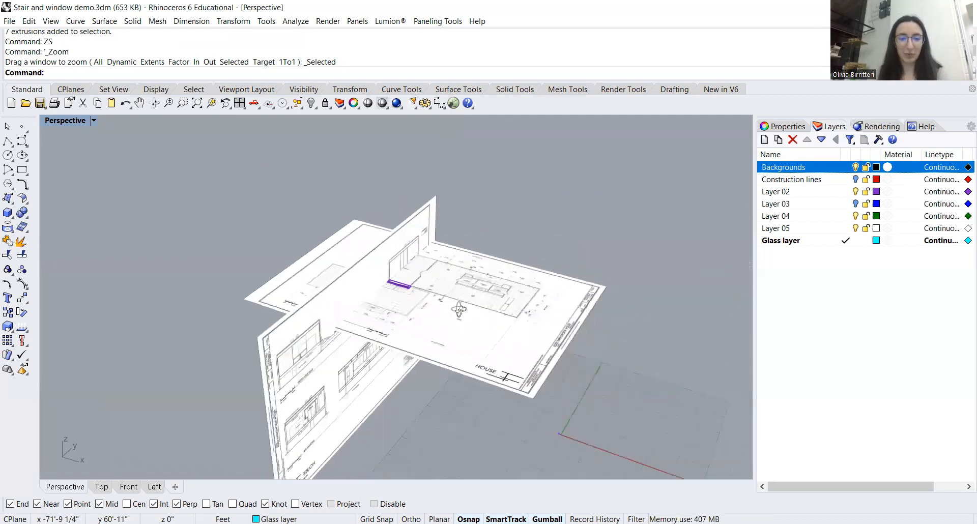
pyautogui.scroll(5, 459, 308)
pyautogui.click(450, 239)
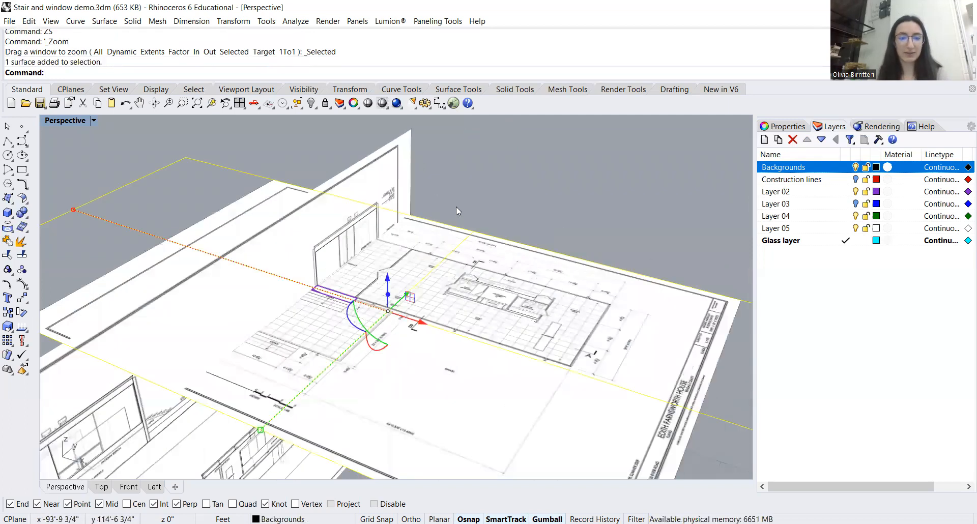
pyautogui.moveTo(421, 192); pyautogui.dragTo(458, 188, button='right')
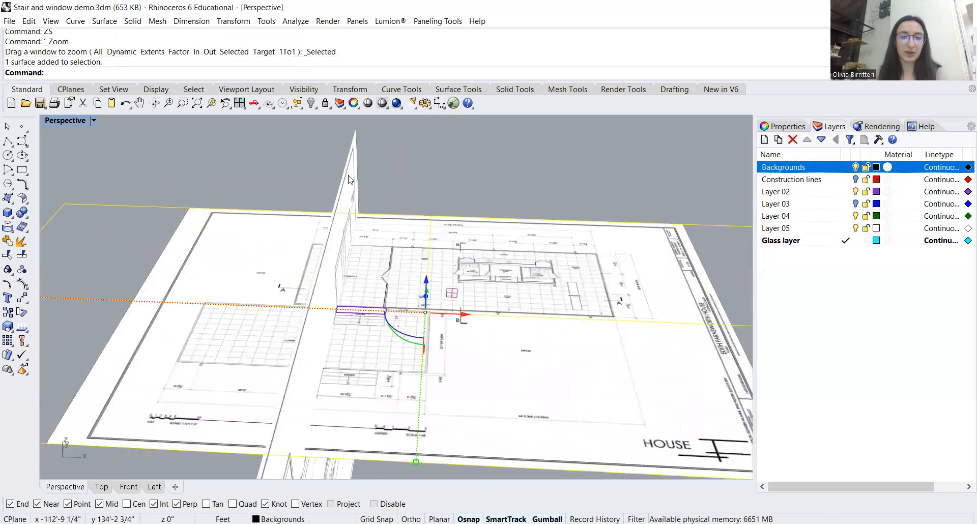
pyautogui.click(374, 189)
pyautogui.scroll(-3, 424, 187)
pyautogui.click(494, 180)
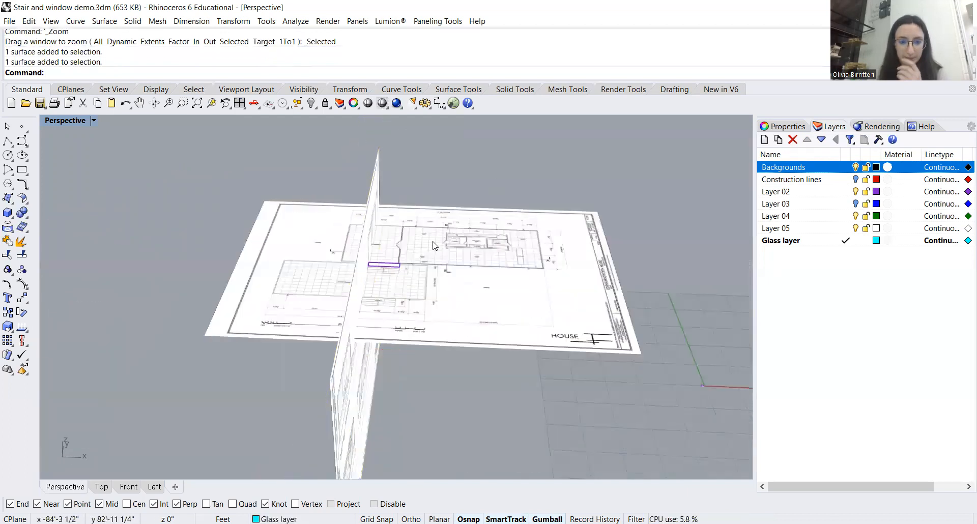
pyautogui.moveTo(438, 285); pyautogui.dragTo(501, 282, button='right')
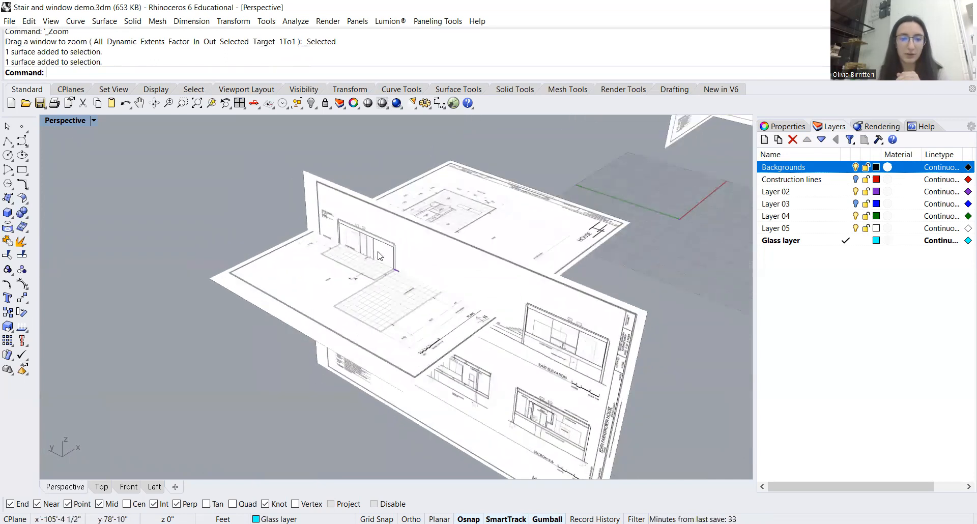
# Delete all the existing stair extrusions and turn on the Construction lines layer.
pyautogui.moveTo(337, 158); pyautogui.dragTo(452, 290)
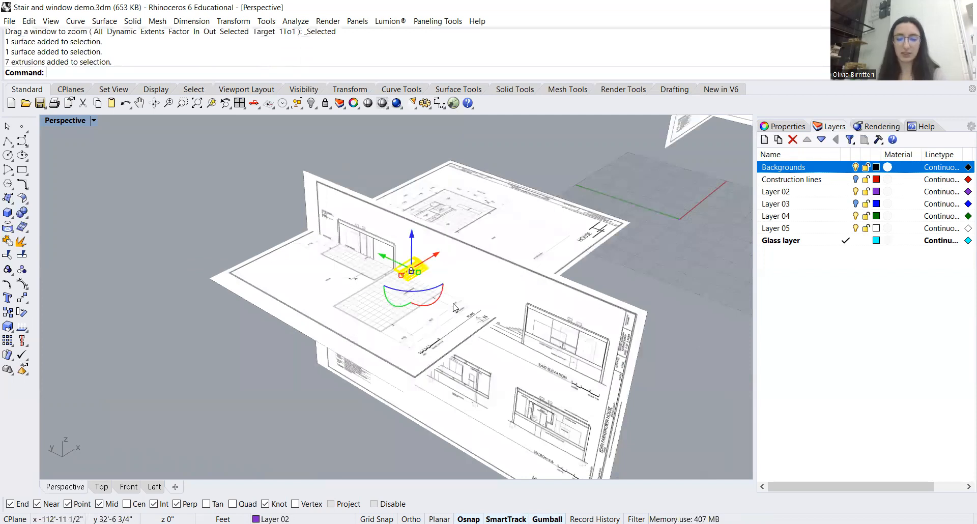
pyautogui.press('Delete')
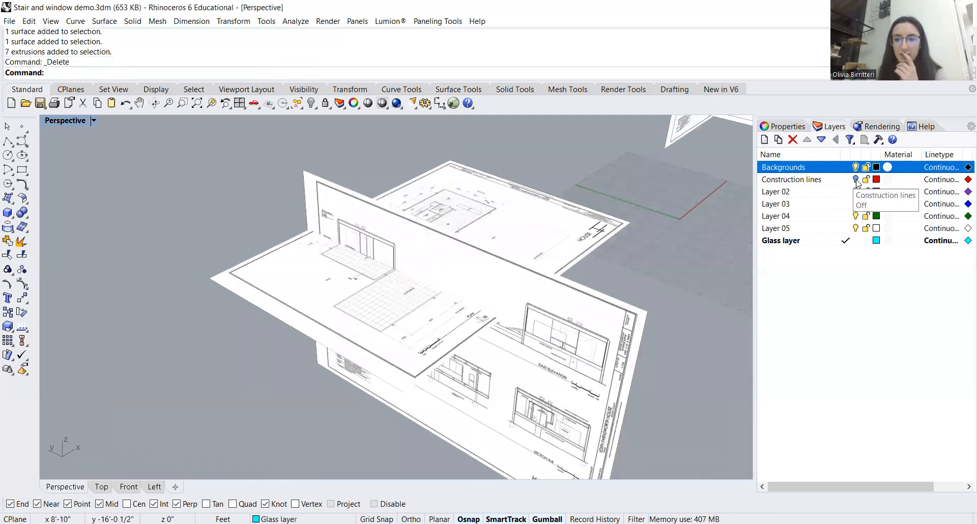
pyautogui.click(856, 180)
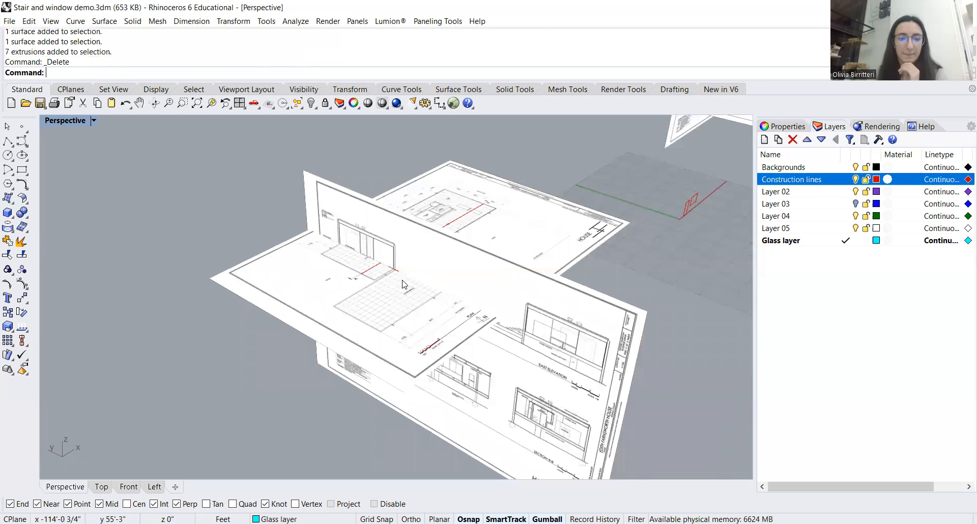
# Examine the red stair profile lines over the west elevation close up in the Left view.
pyautogui.scroll(3, 405, 286)
pyautogui.moveTo(413, 294); pyautogui.dragTo(482, 238, button='right')
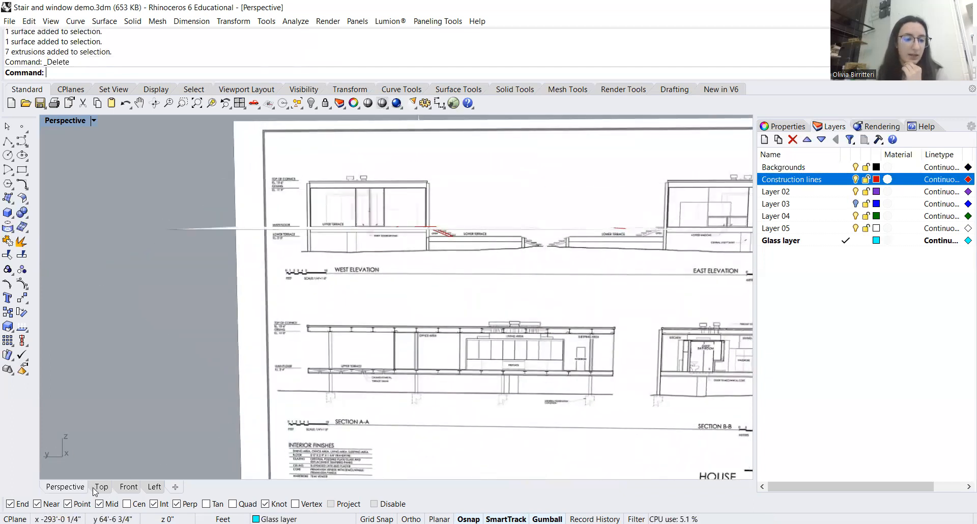
pyautogui.click(129, 487)
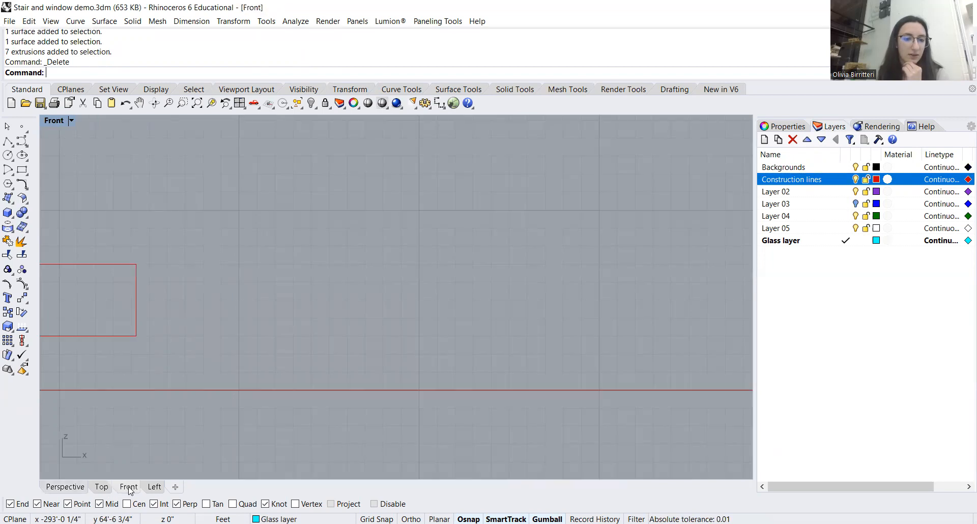
pyautogui.click(154, 487)
pyautogui.scroll(-2, 298, 318)
pyautogui.scroll(5, 432, 266)
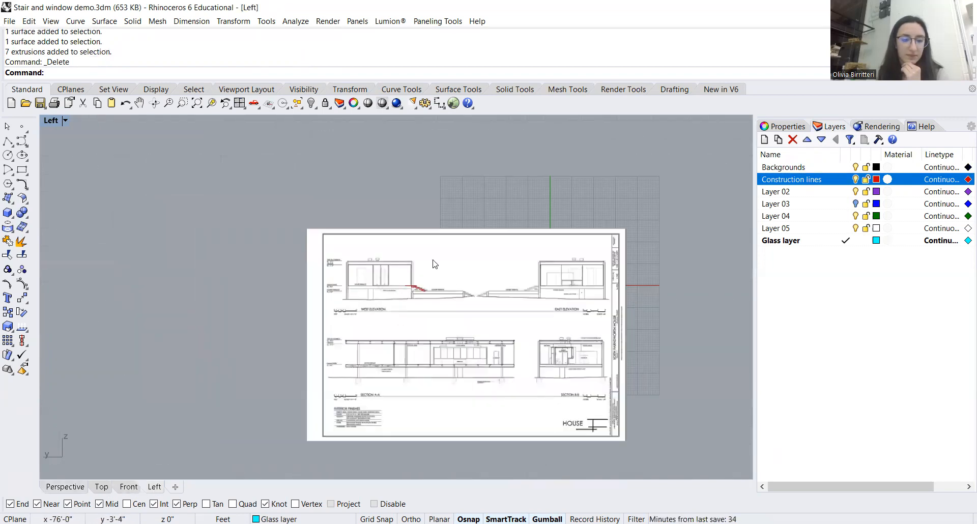
pyautogui.scroll(8, 479, 299)
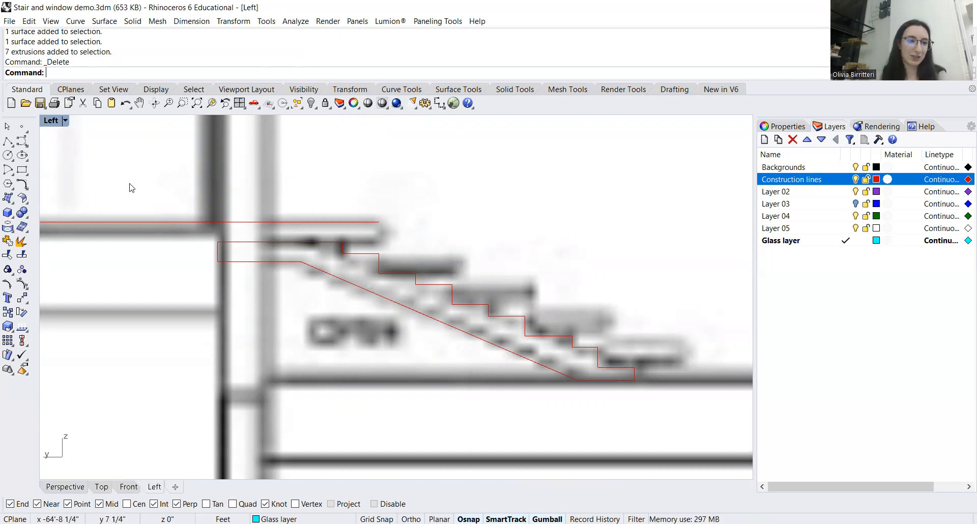
# Make Layer 02 the current layer and rename it Stairs.
pyautogui.click(7, 214)
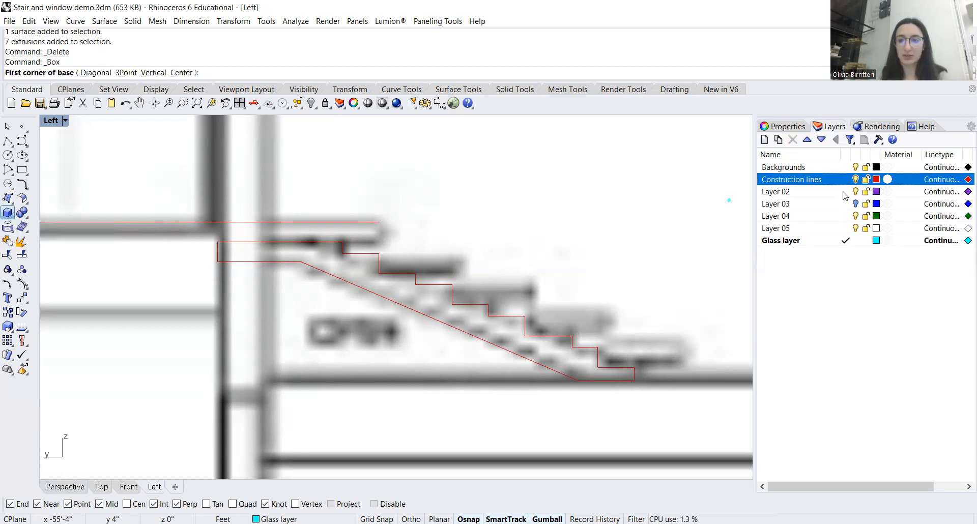
pyautogui.click(845, 192)
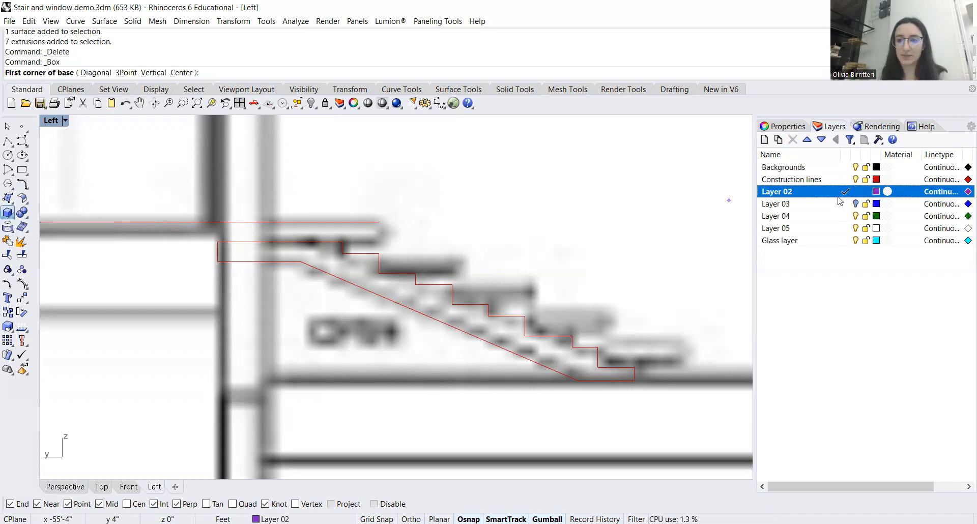
pyautogui.click(789, 192)
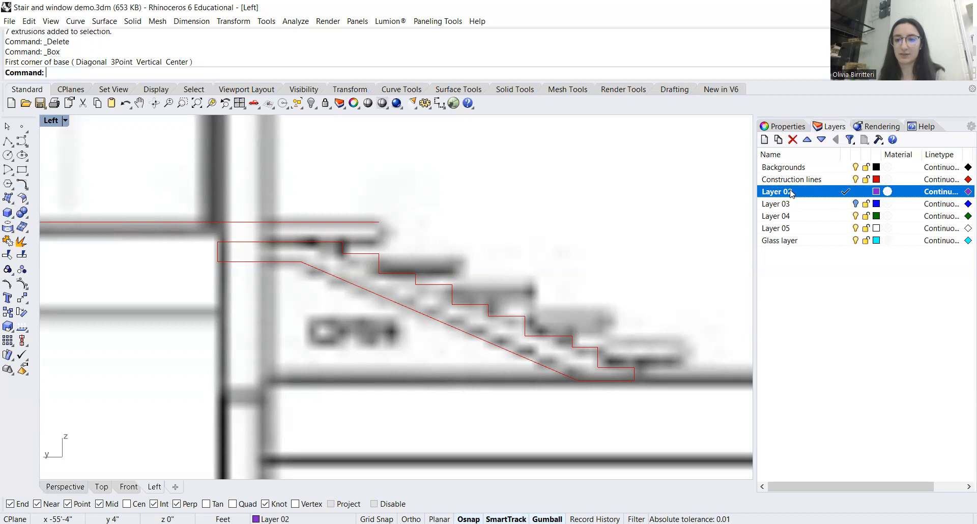
pyautogui.write('Stairs')
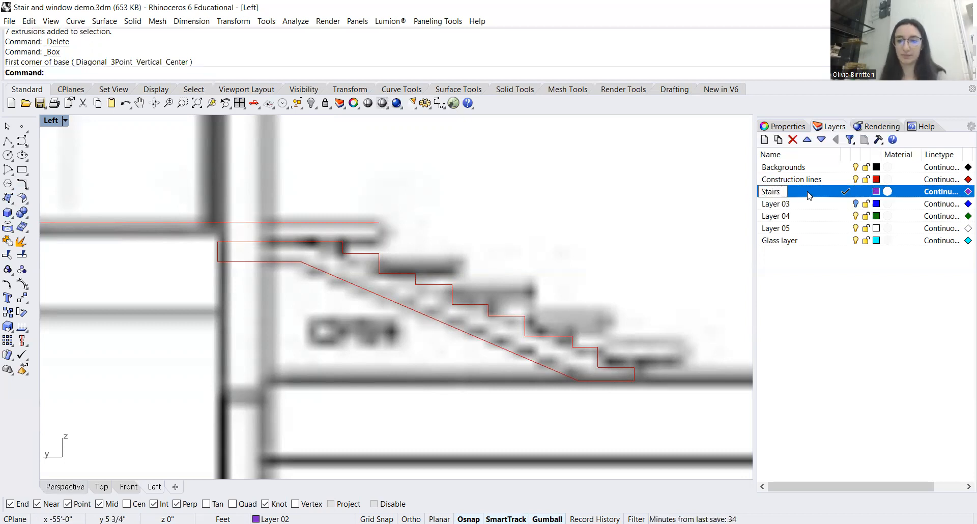
pyautogui.press('Return')
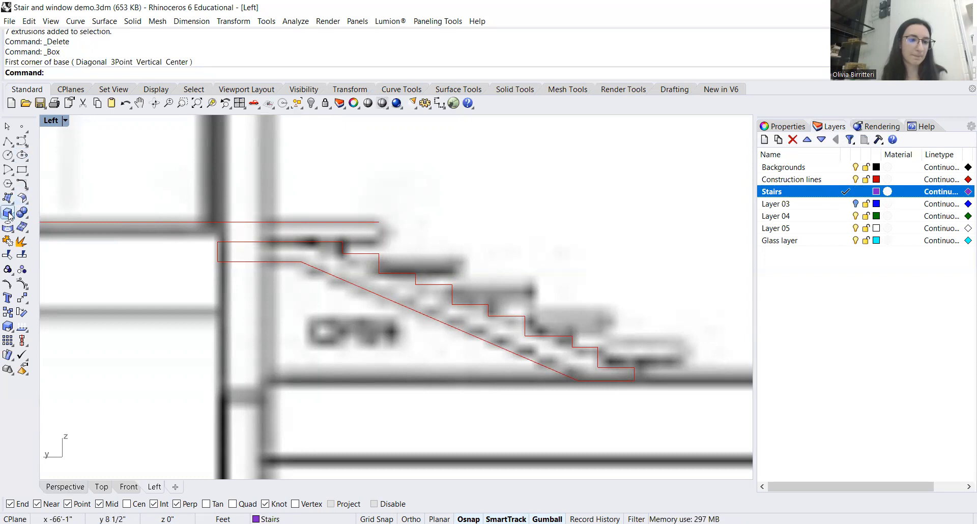
pyautogui.press('Return')
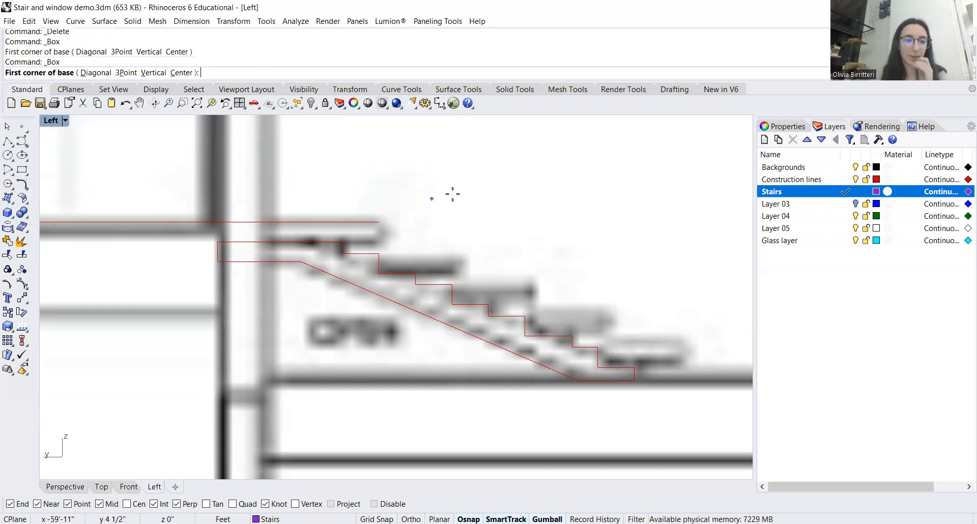
pyautogui.scroll(-3, 430, 203)
pyautogui.press('Escape')
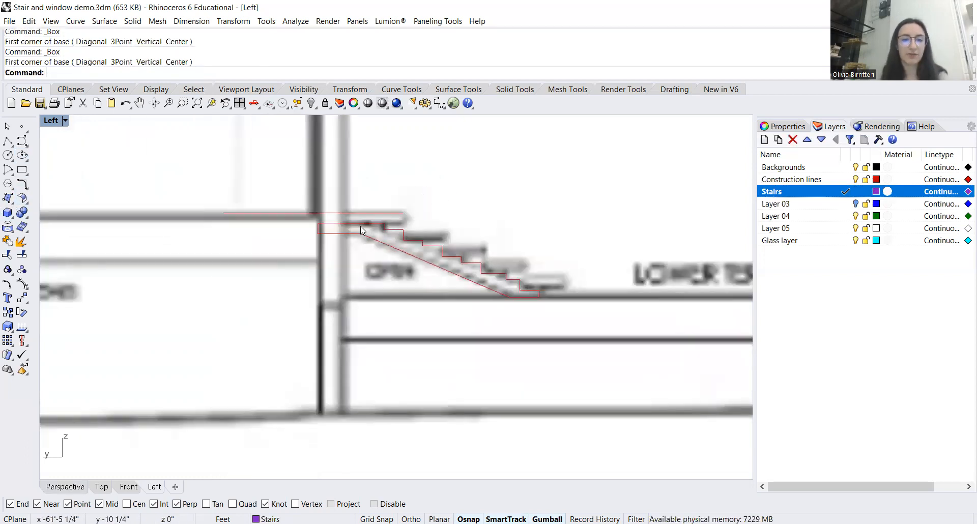
# Select the horizontal construction line above the stair in the Left view and compare its position with the stair plan in the Top view.
pyautogui.click(391, 228)
pyautogui.click(413, 245)
pyautogui.scroll(3, 417, 212)
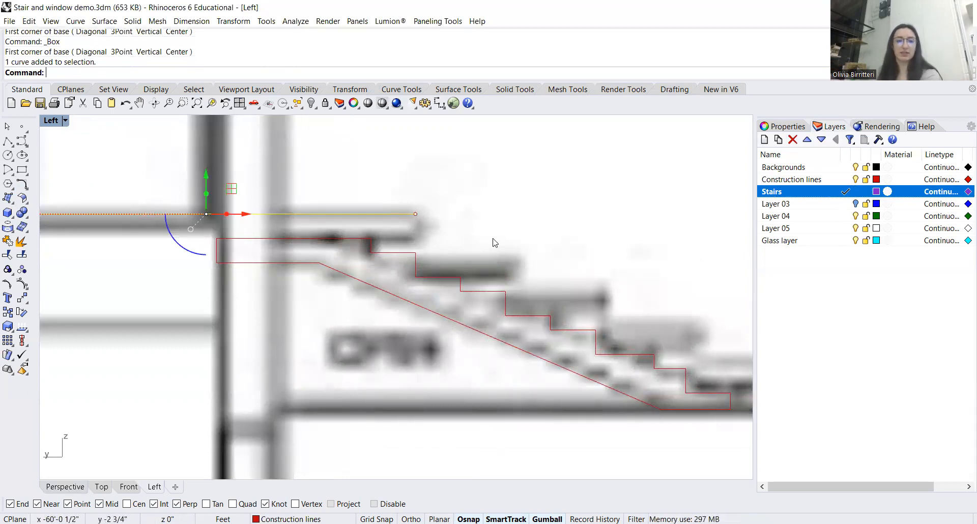
pyautogui.scroll(-5, 493, 243)
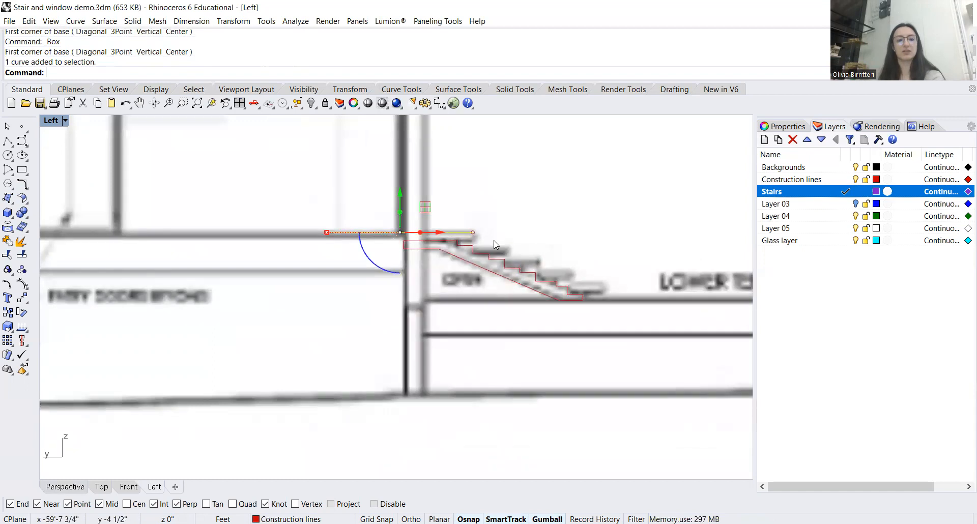
pyautogui.click(60, 487)
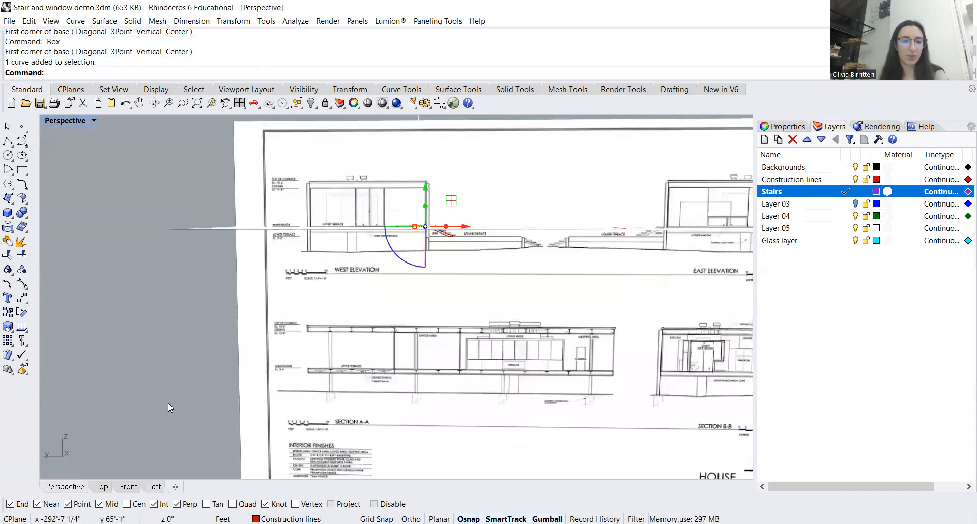
pyautogui.click(106, 487)
pyautogui.scroll(-5, 352, 334)
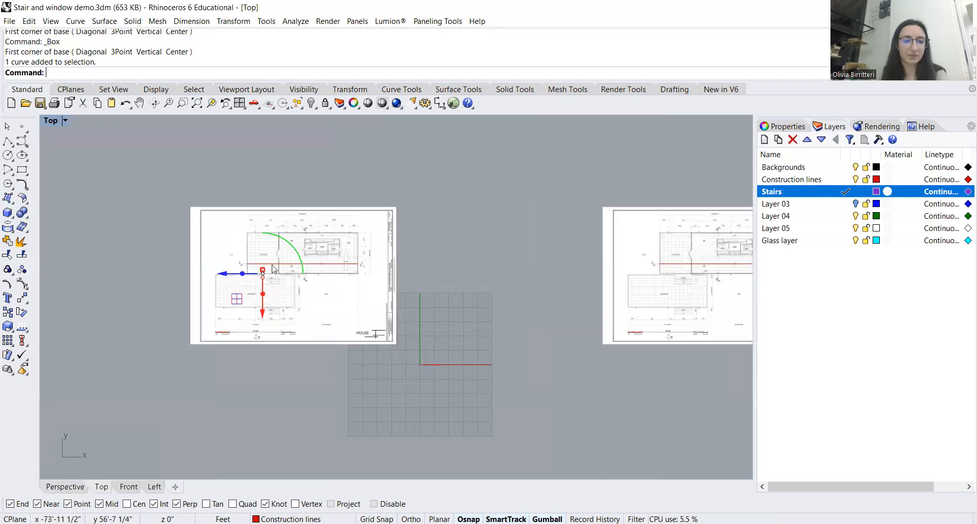
pyautogui.scroll(6, 273, 268)
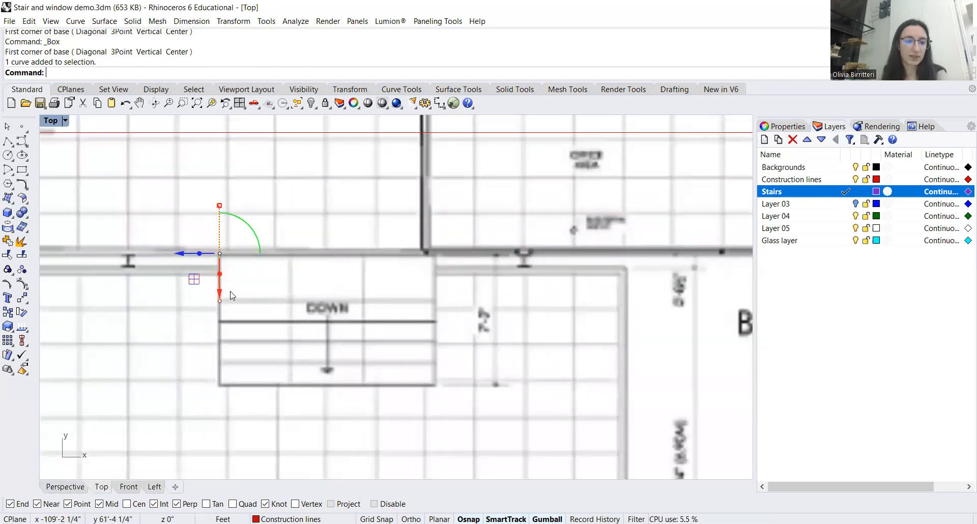
pyautogui.scroll(3, 231, 295)
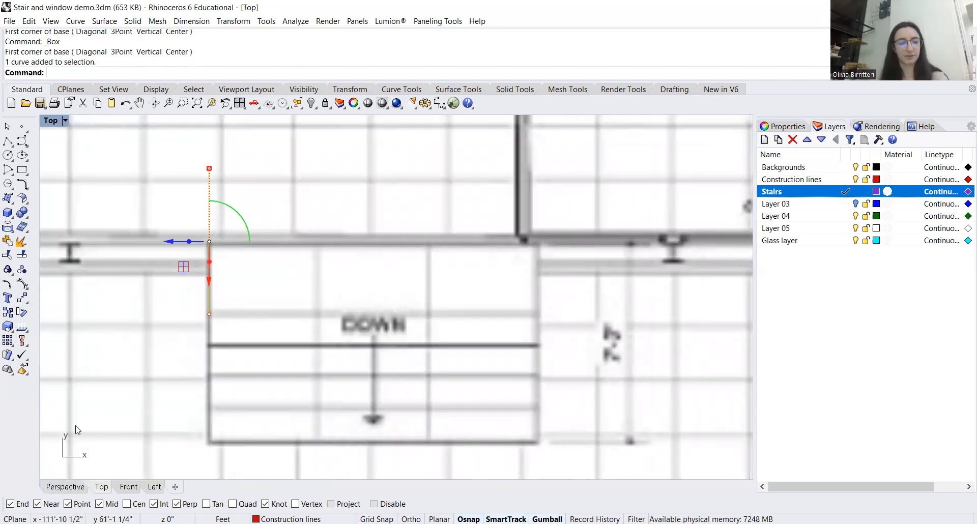
pyautogui.click(127, 487)
pyautogui.scroll(-4, 205, 436)
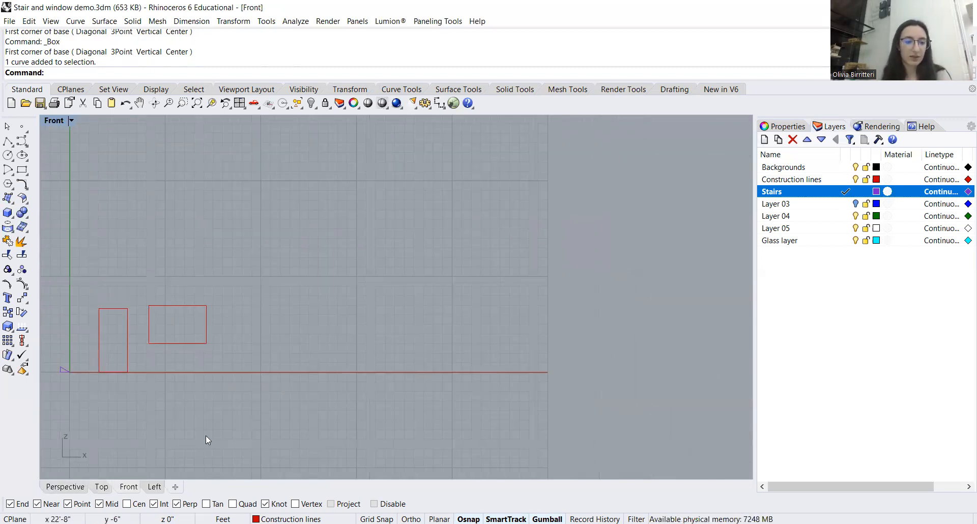
pyautogui.click(154, 486)
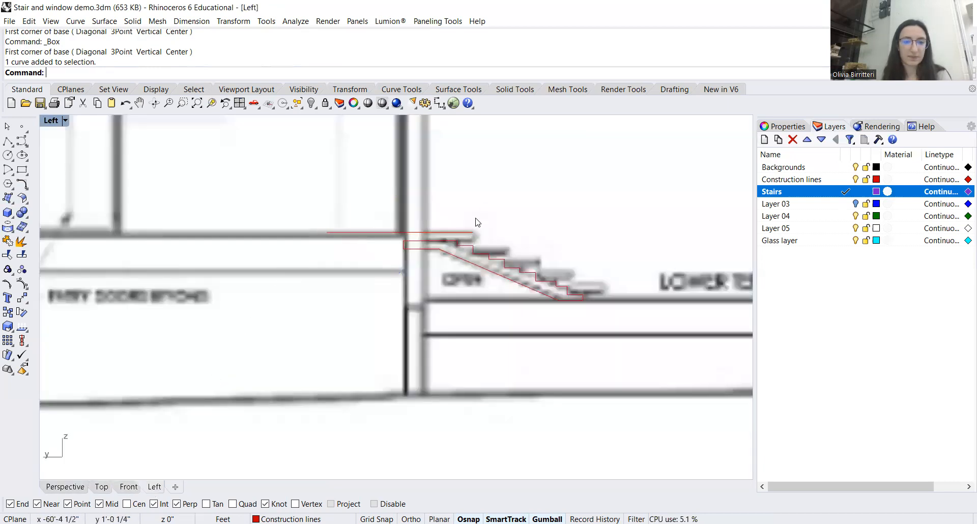
pyautogui.scroll(3, 471, 245)
pyautogui.scroll(3, 471, 245)
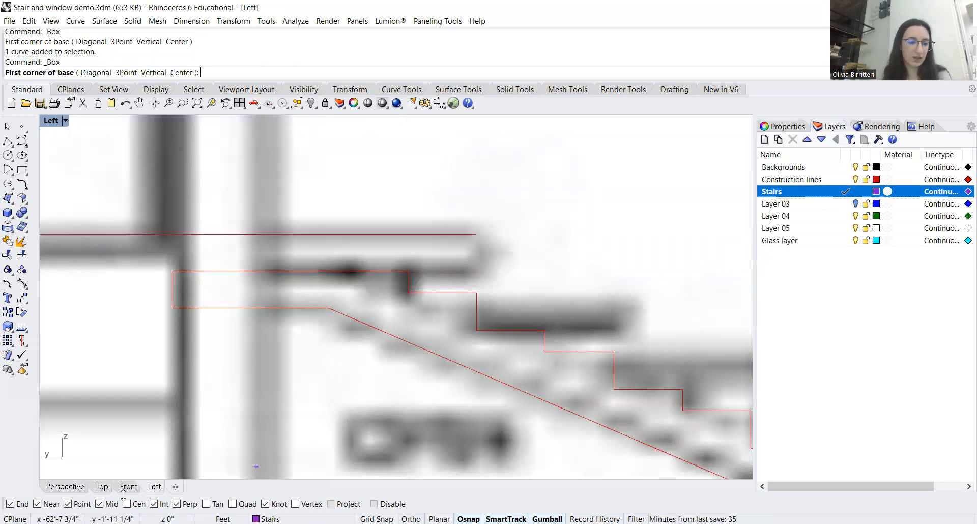
pyautogui.click(472, 237)
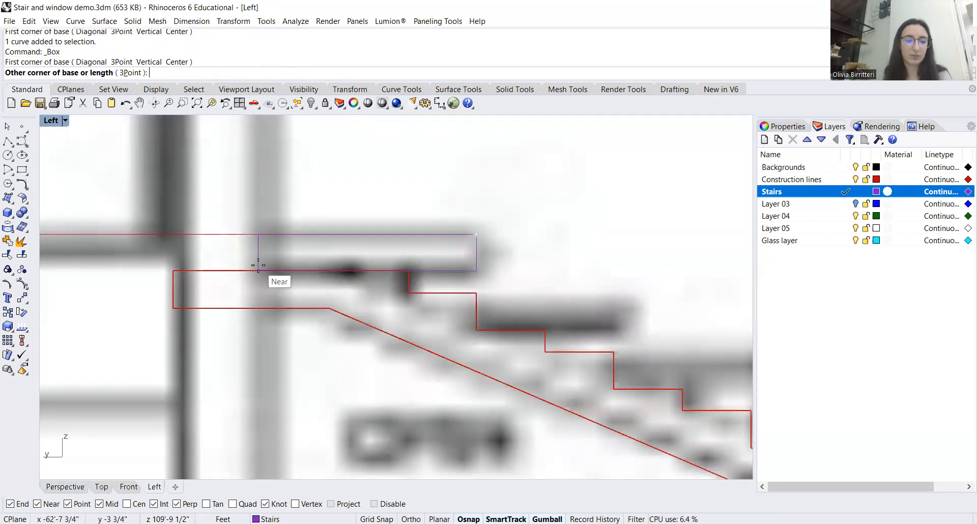
pyautogui.doubleClick(52, 122)
pyautogui.scroll(-6, 292, 230)
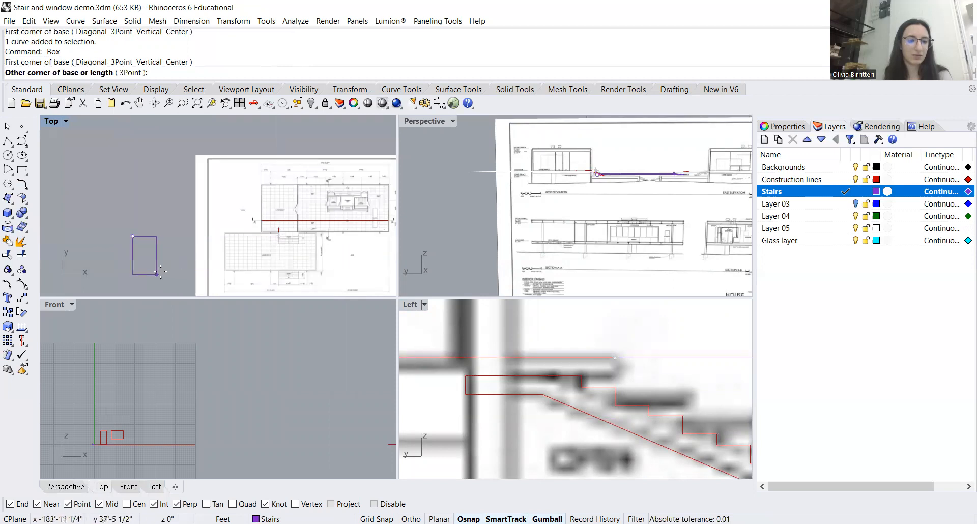
pyautogui.press('Escape')
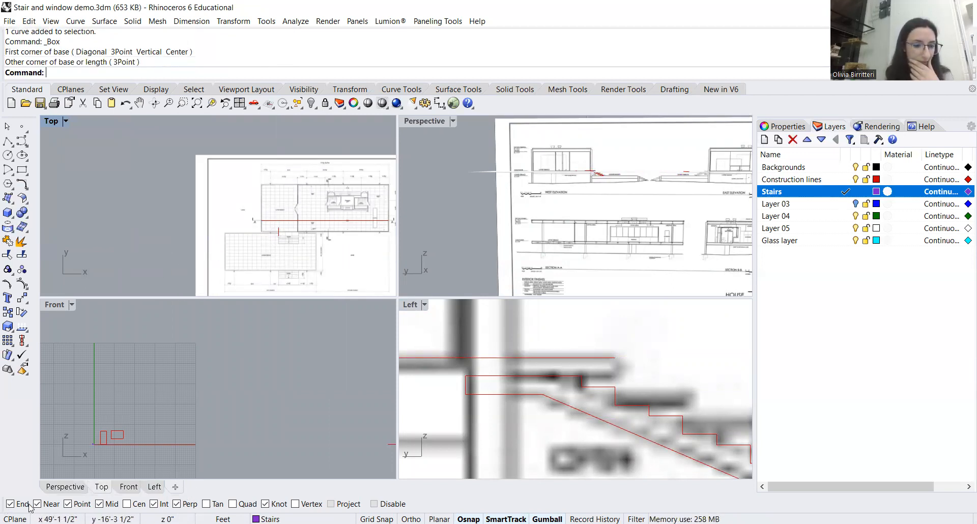
# Start a box for the stair landing, setting its base from the upper construction line's outer end to the landing's opposite corner in the plan.
pyautogui.click(155, 504)
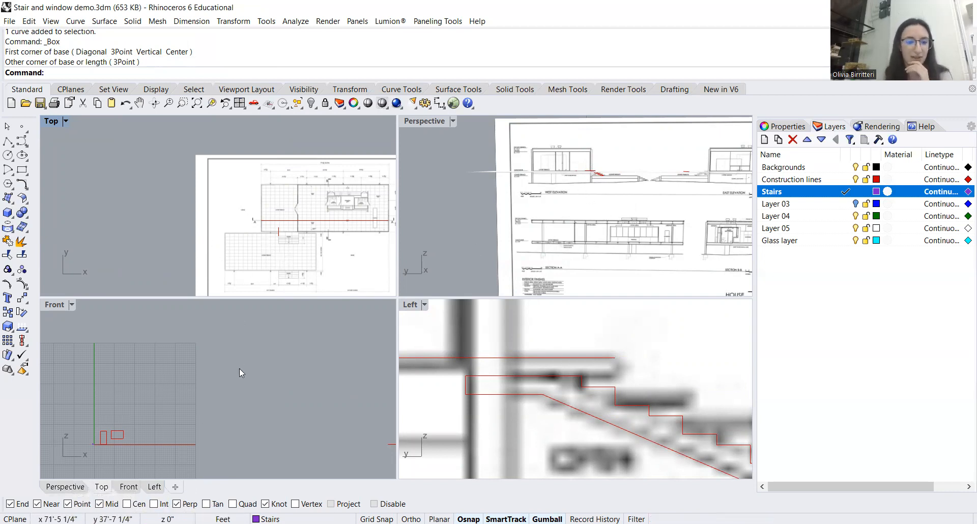
pyautogui.click(8, 214)
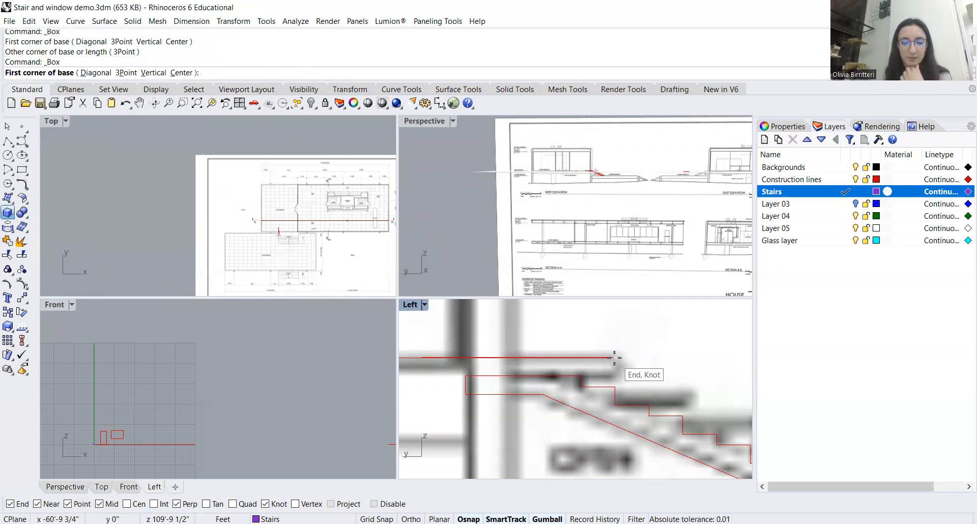
pyautogui.click(614, 358)
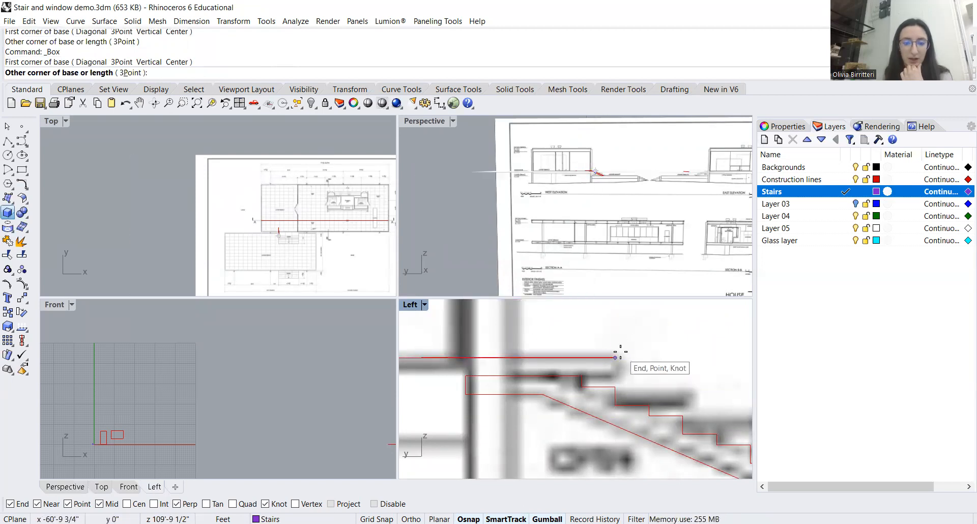
pyautogui.scroll(2, 282, 230)
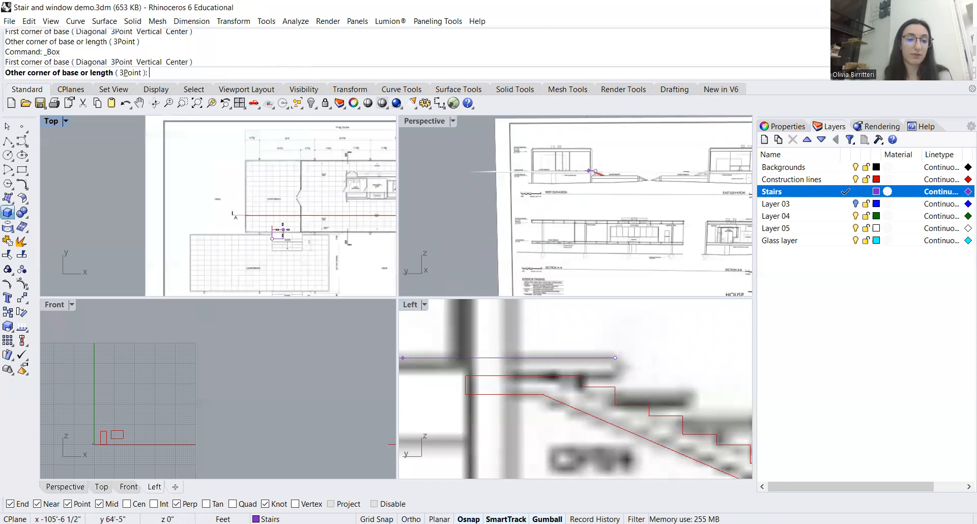
pyautogui.scroll(3, 283, 230)
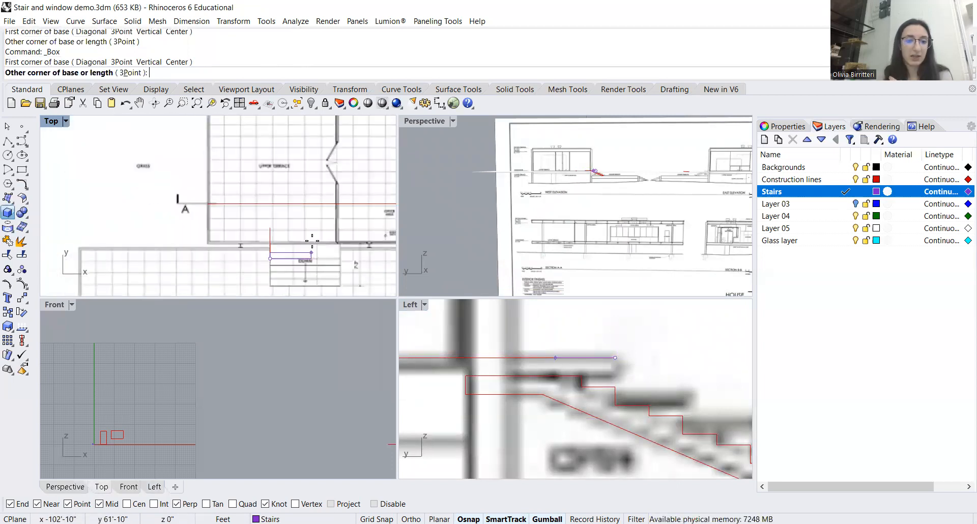
pyautogui.moveTo(319, 240); pyautogui.dragTo(247, 224, button='right')
pyautogui.scroll(4, 267, 219)
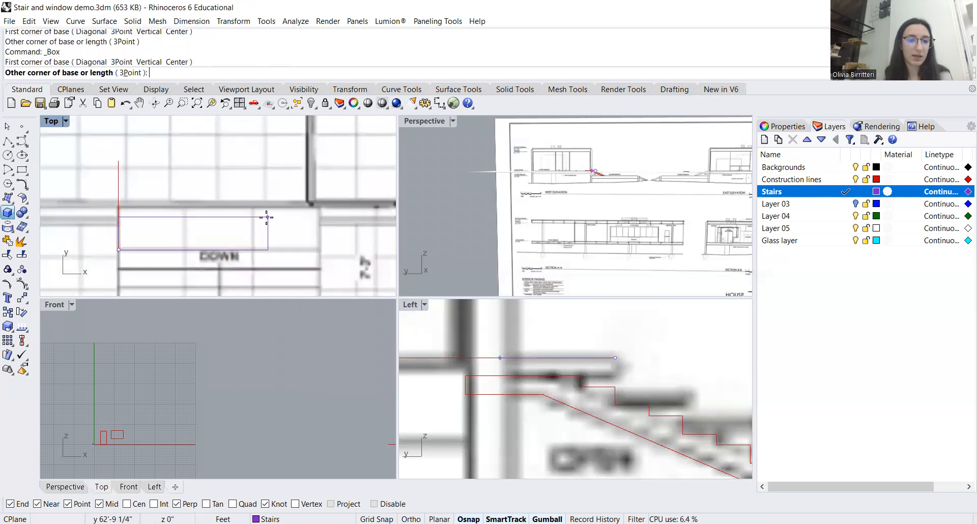
pyautogui.scroll(3, 309, 213)
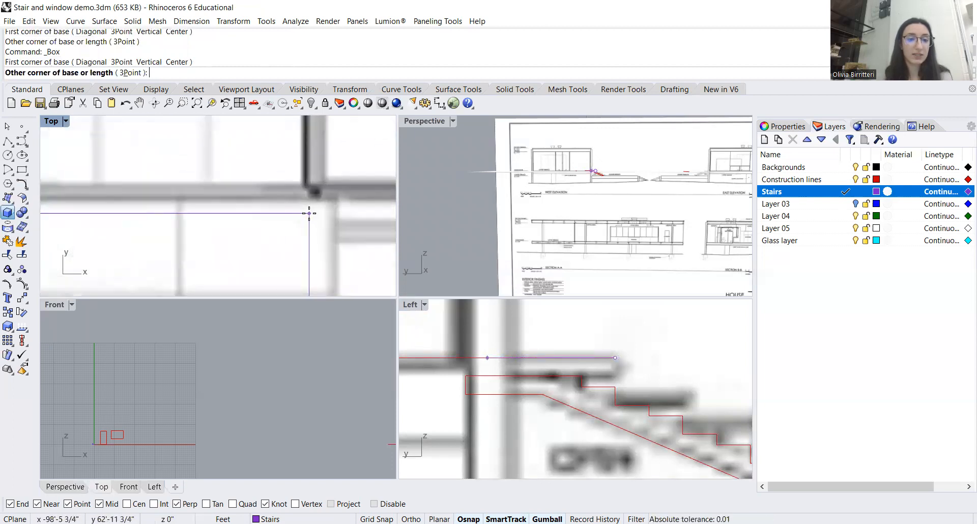
pyautogui.scroll(-1, 309, 213)
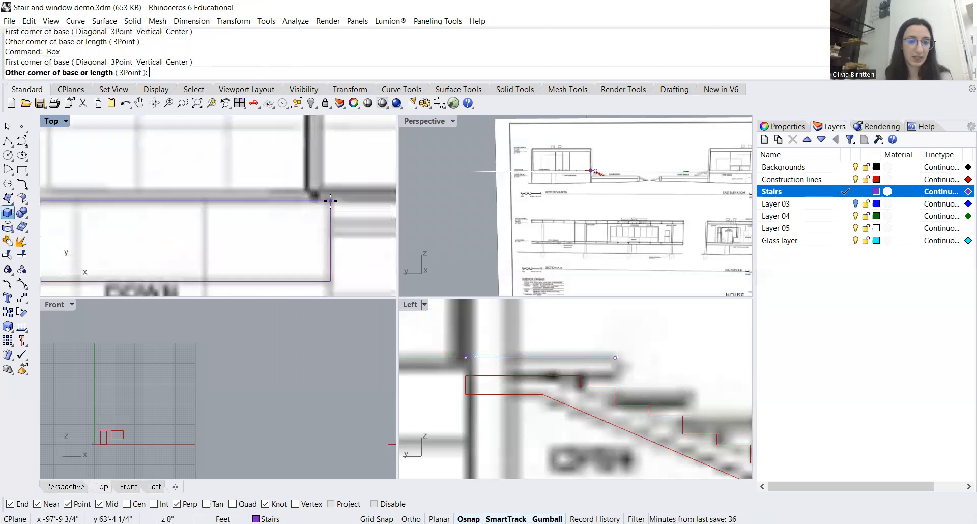
pyautogui.scroll(-2, 330, 201)
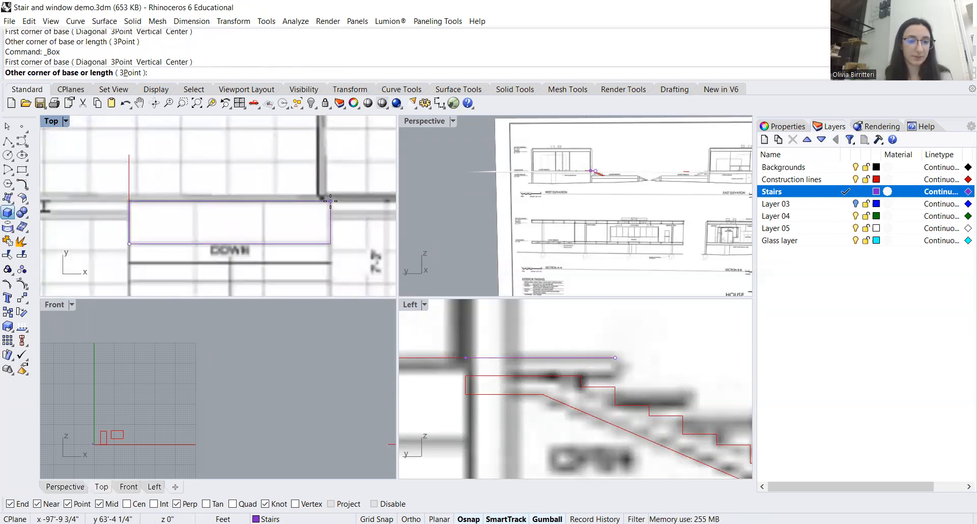
pyautogui.click(330, 201)
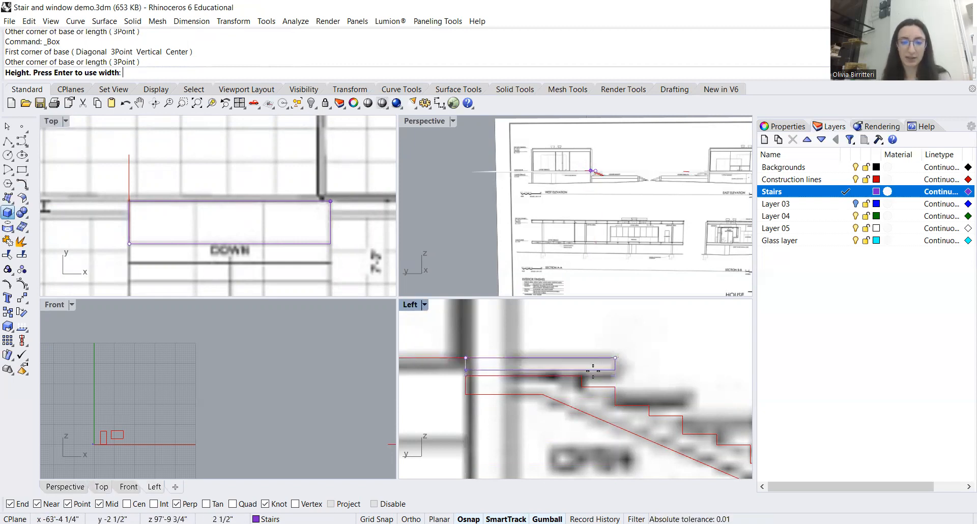
# Set the landing box's thickness by snapping its height down to the top edge of the red stair profile in the elevation.
pyautogui.scroll(3, 616, 373)
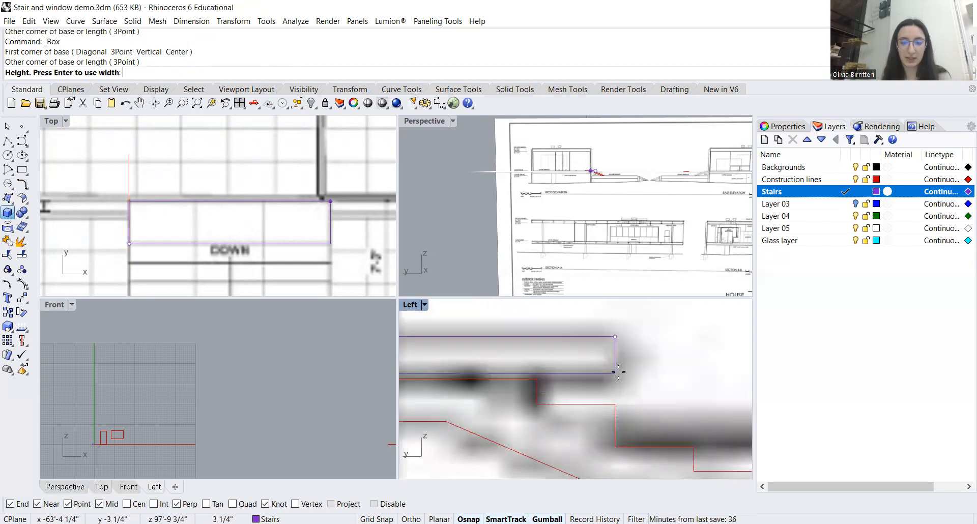
pyautogui.click(538, 379)
pyautogui.scroll(-3, 561, 331)
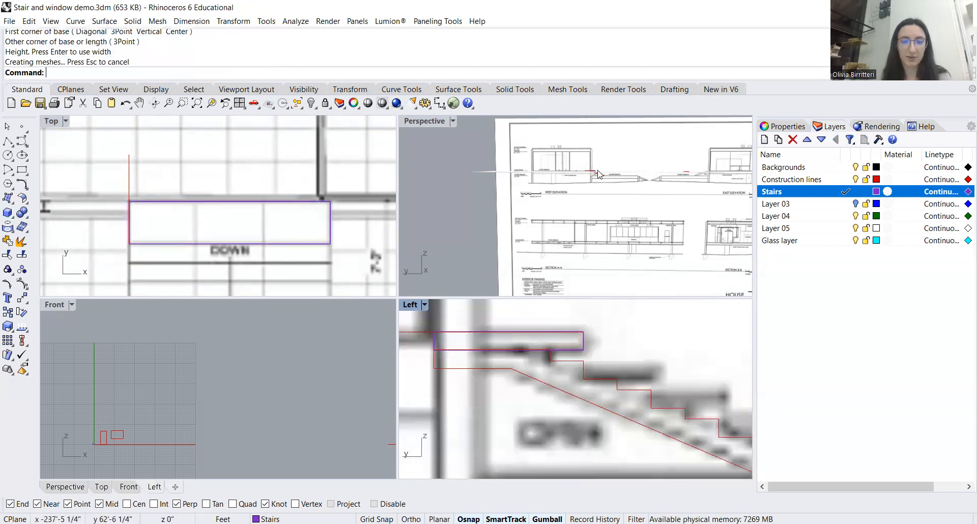
# Hide the Backgrounds layer to check the landing slab in the Perspective view, and turn the layer back on.
pyautogui.click(855, 167)
pyautogui.moveTo(541, 179); pyautogui.dragTo(566, 211, button='right')
pyautogui.scroll(10, 590, 186)
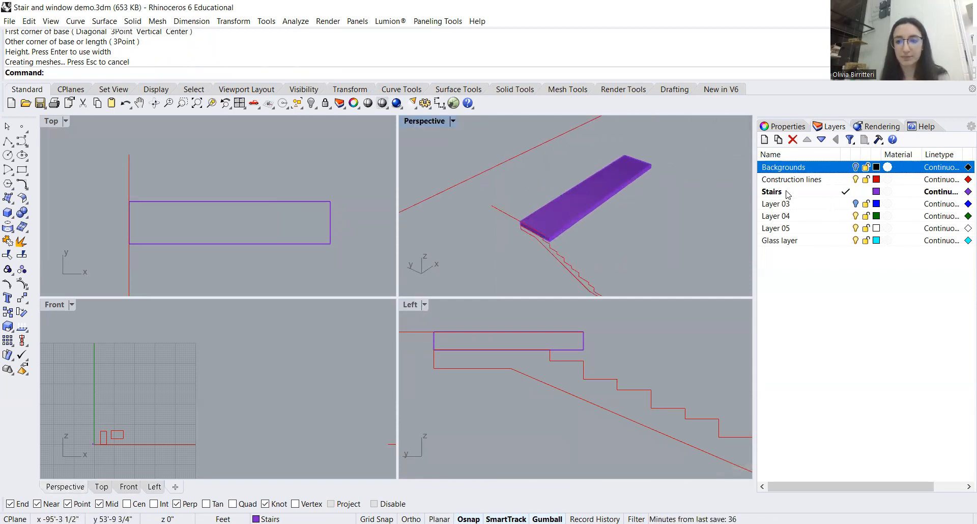
pyautogui.click(855, 166)
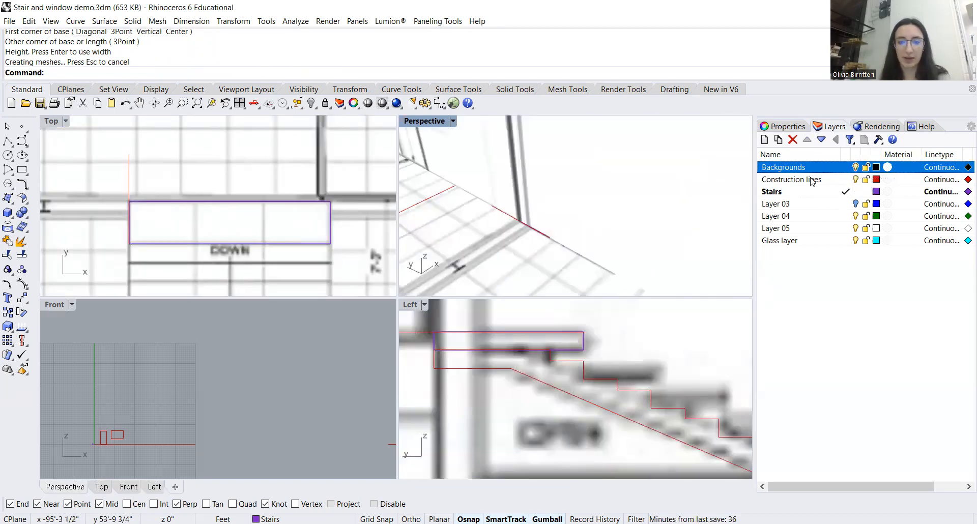
# Model the first tread below the landing as a box spanning the stair width, snapping to the red profile and the plan's tread line.
pyautogui.scroll(-3, 497, 345)
pyautogui.scroll(-2, 498, 345)
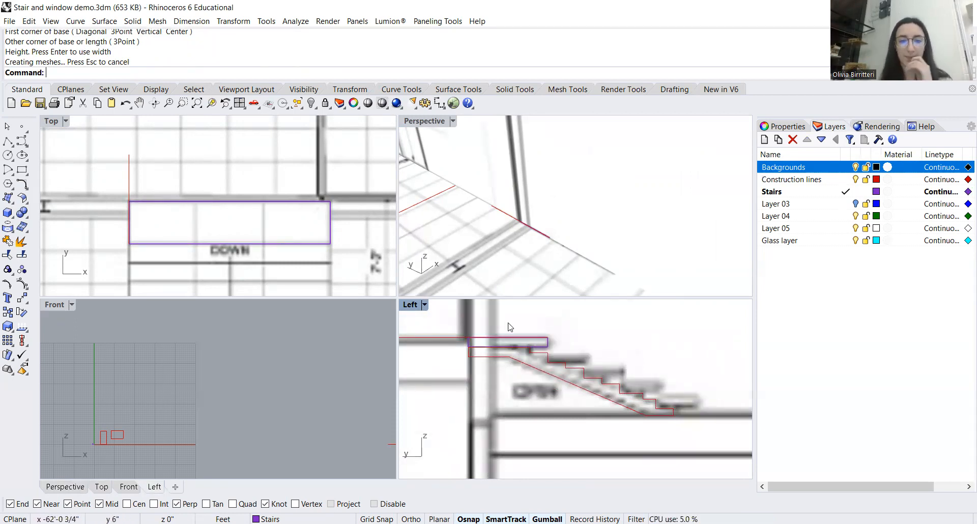
pyautogui.scroll(2, 573, 367)
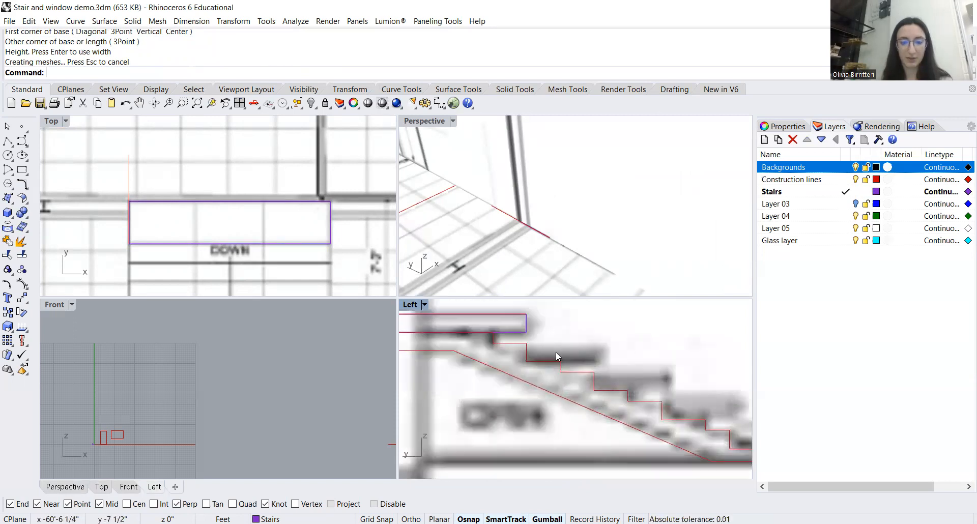
pyautogui.click(8, 212)
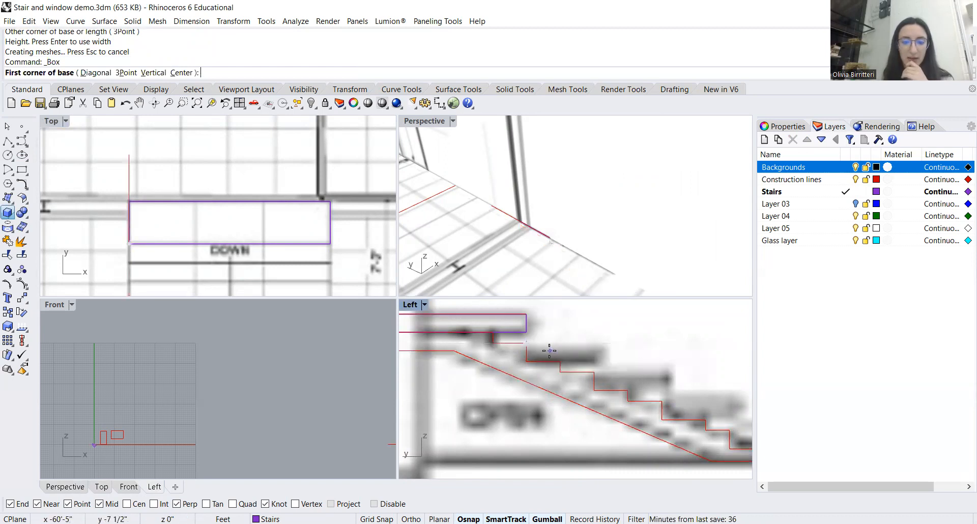
pyautogui.scroll(-3, 584, 361)
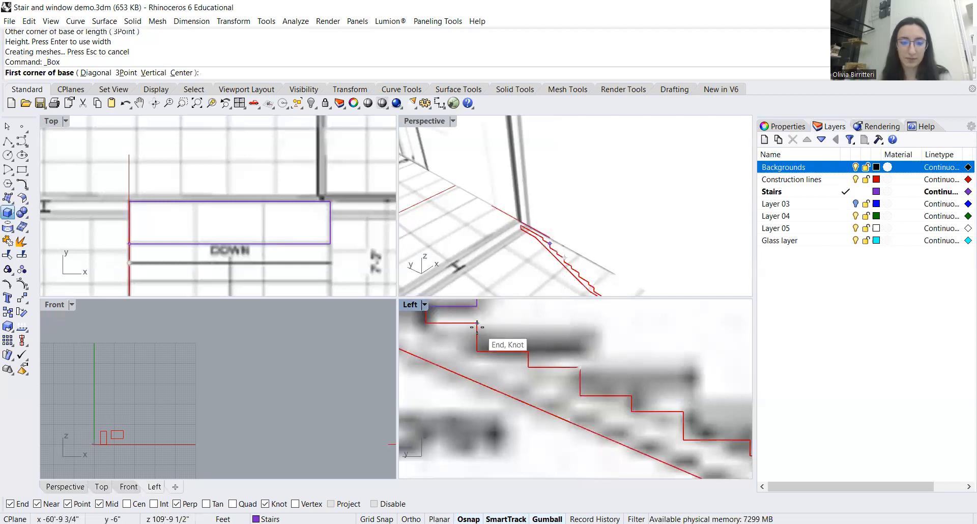
pyautogui.click(477, 323)
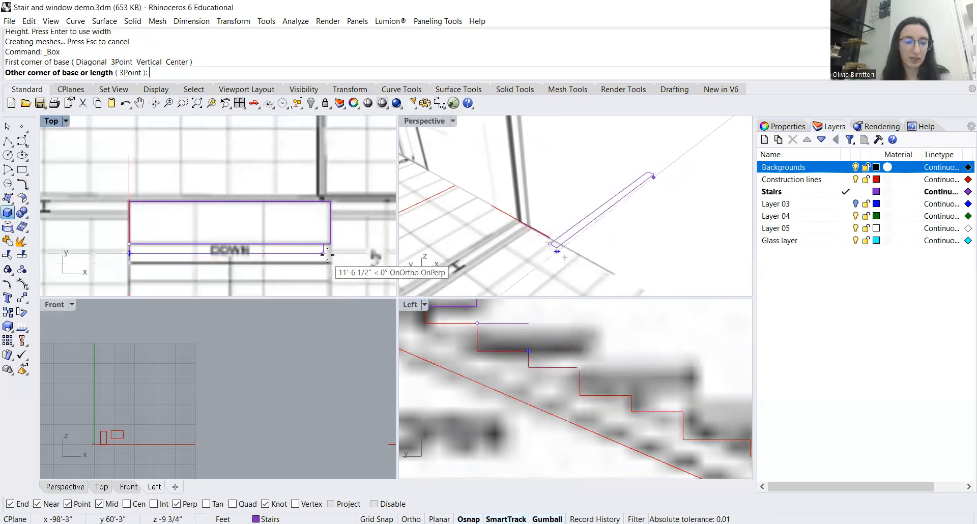
pyautogui.scroll(3, 325, 261)
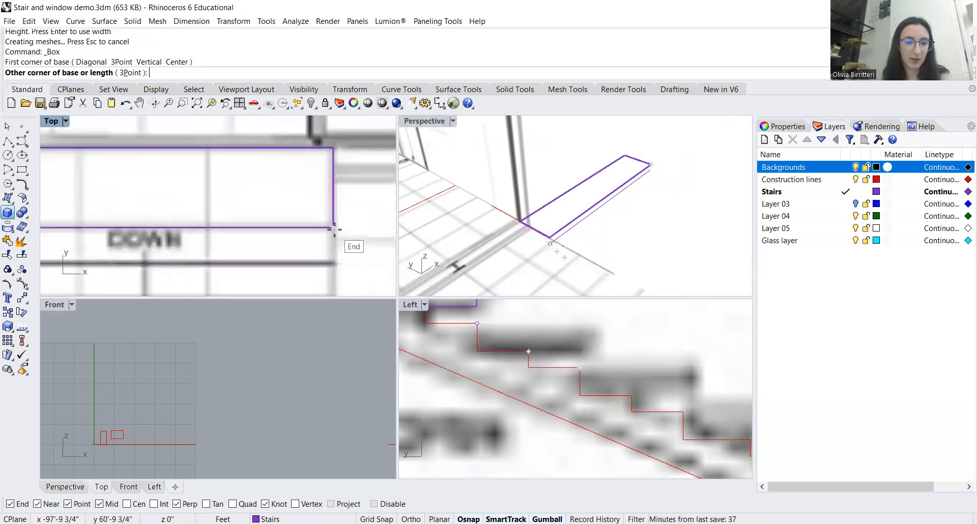
pyautogui.click(334, 263)
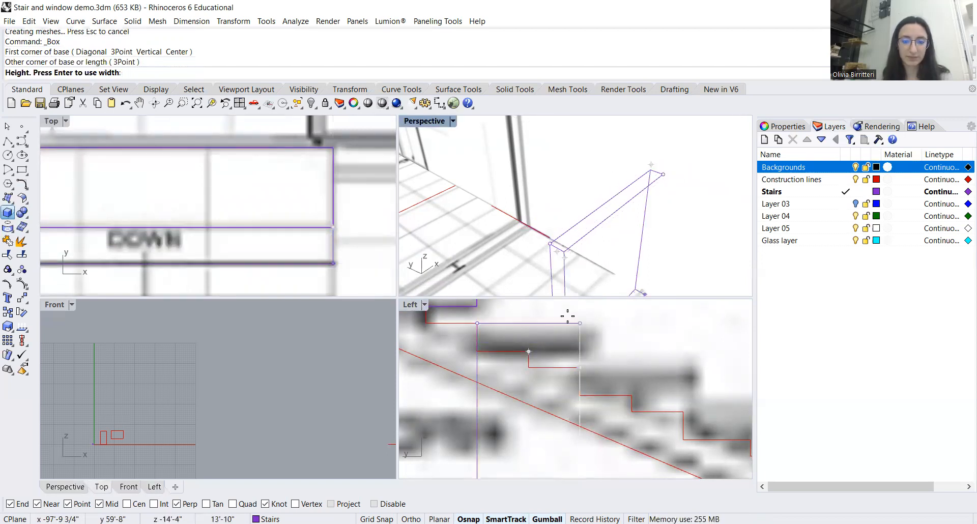
pyautogui.click(529, 351)
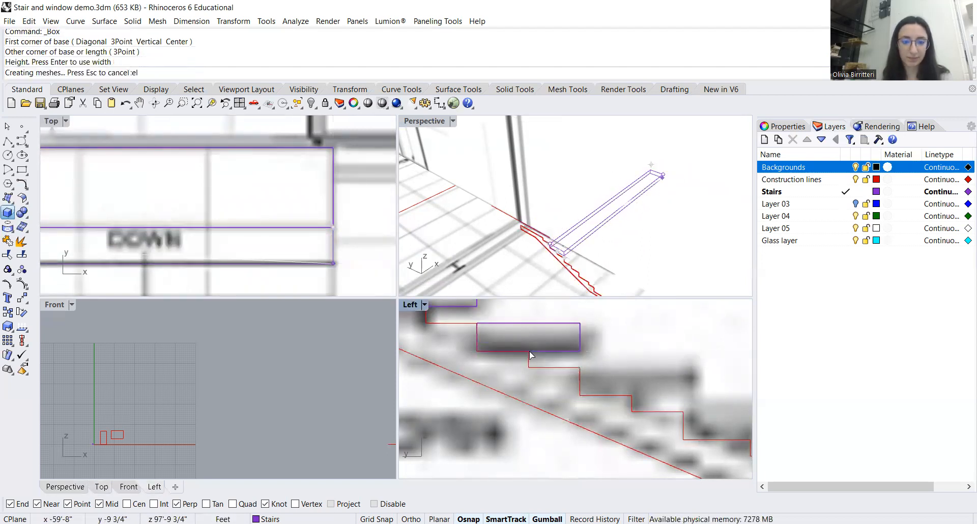
# Inspect the first tread in the Perspective view with the Backgrounds layer briefly hidden, restoring the layer's visibility.
pyautogui.scroll(-4, 556, 328)
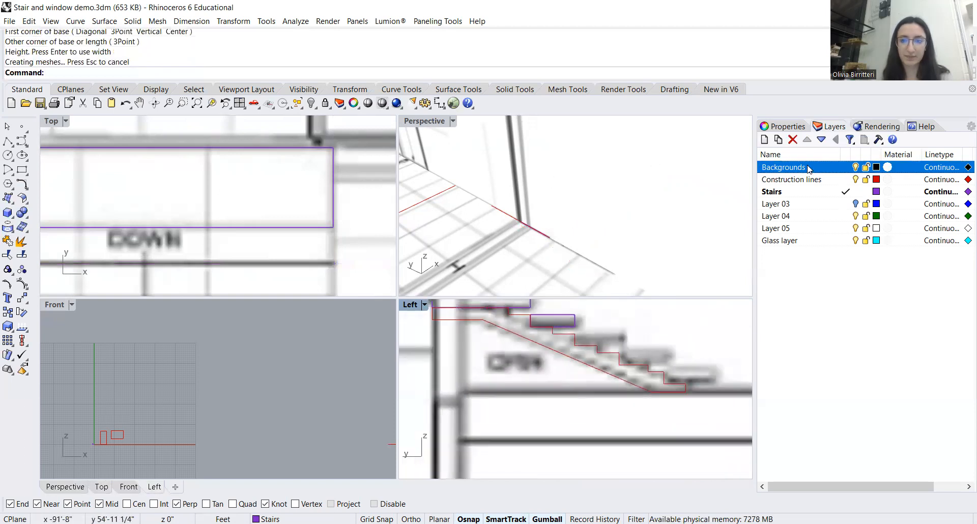
pyautogui.click(855, 168)
pyautogui.moveTo(630, 218); pyautogui.dragTo(633, 207, button='right')
pyautogui.click(855, 168)
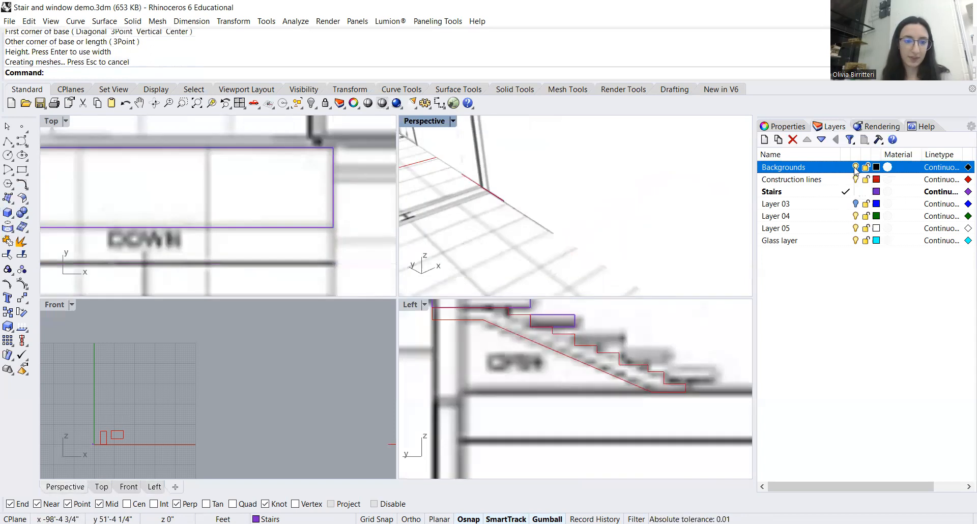
# Copy the first tread three times down the flight in the Left view, snapping from the landing's top front corner to each tread's top front corner.
pyautogui.click(559, 333)
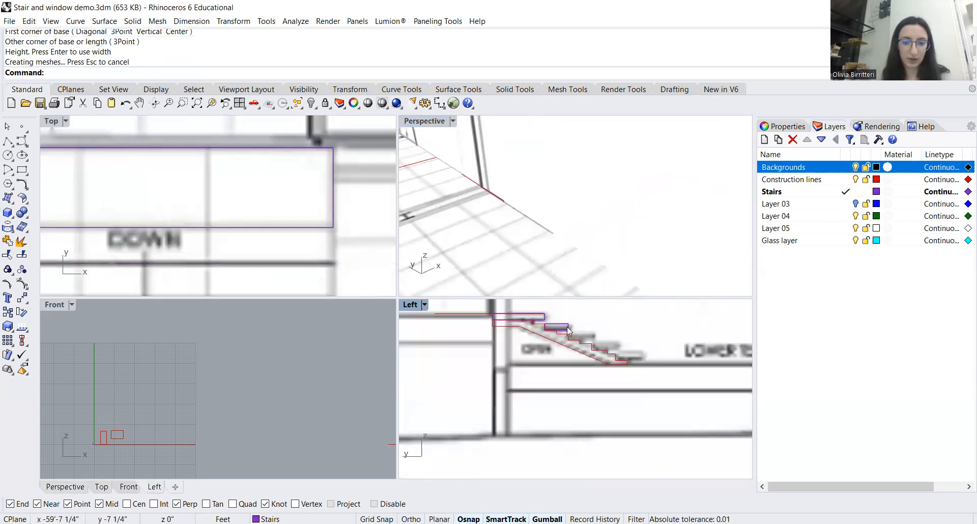
pyautogui.scroll(3, 567, 328)
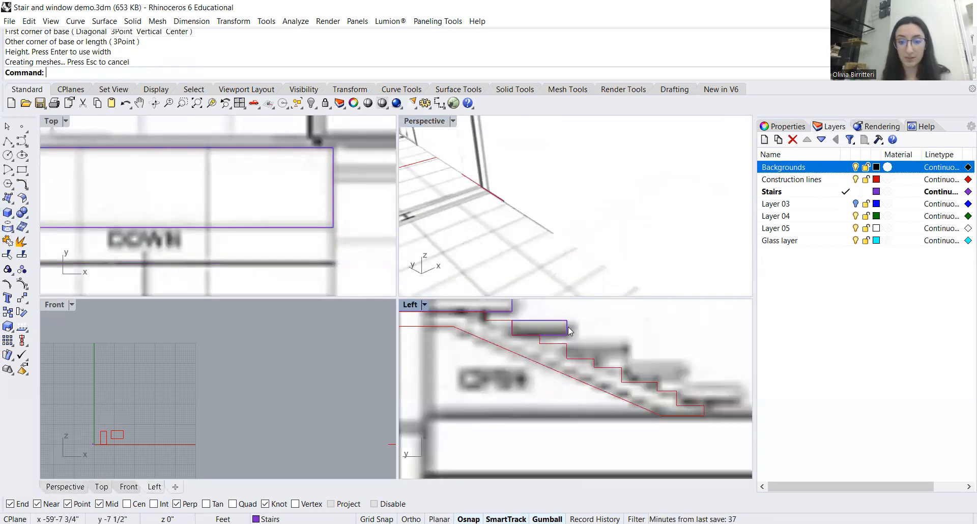
pyautogui.click(615, 359)
pyautogui.click(614, 370)
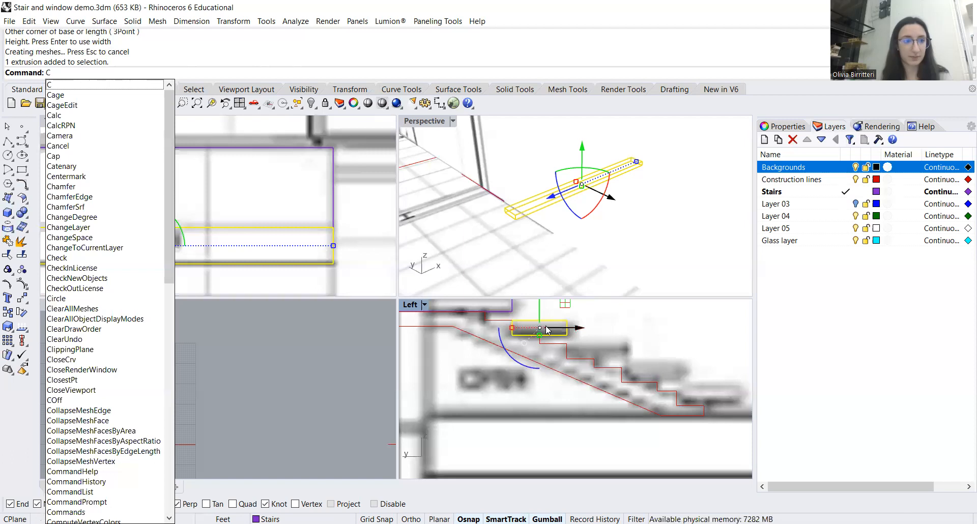
pyautogui.write('o')
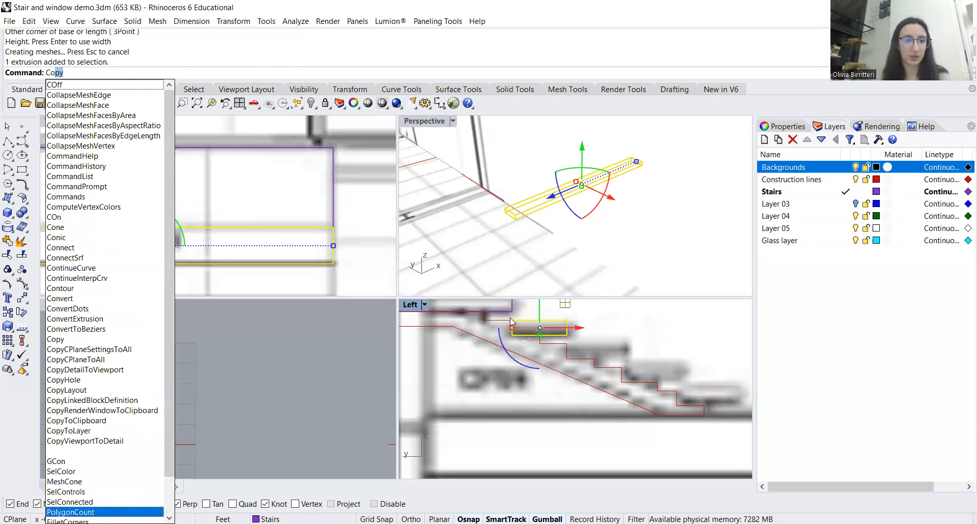
pyautogui.press('Return')
pyautogui.scroll(-1, 496, 349)
pyautogui.scroll(-1, 480, 371)
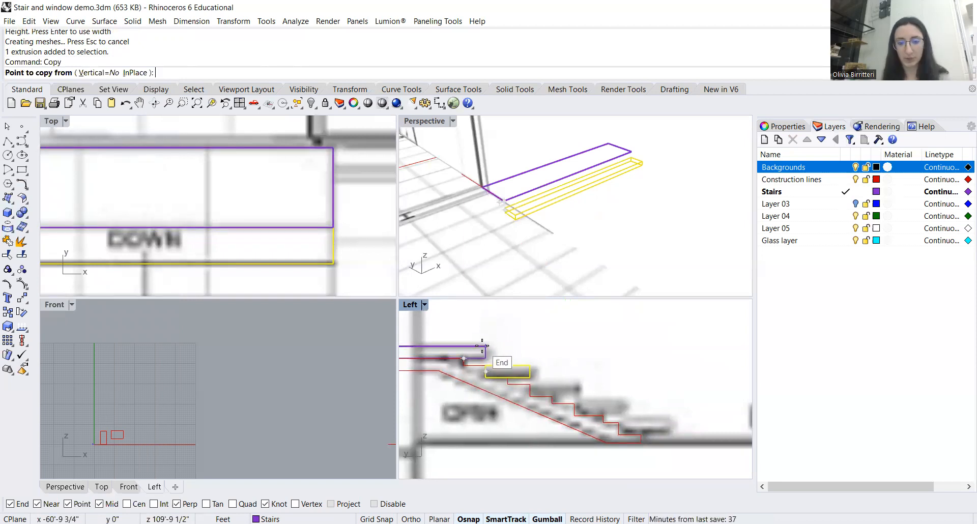
pyautogui.click(482, 346)
pyautogui.click(532, 365)
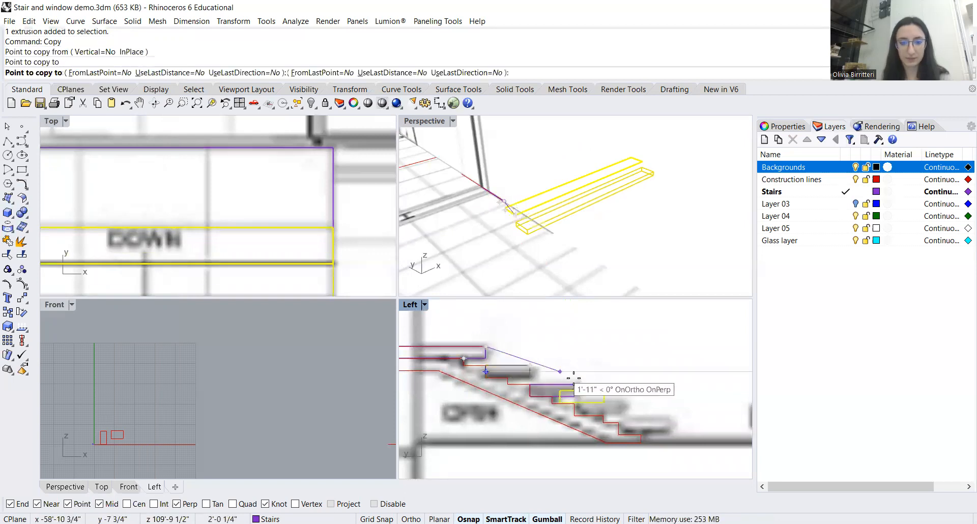
pyautogui.click(576, 385)
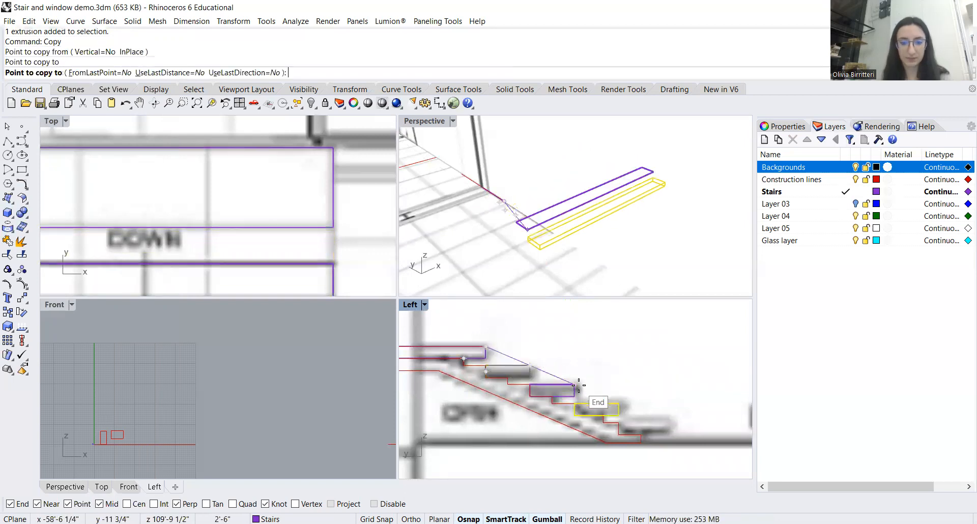
pyautogui.click(618, 403)
pyautogui.click(618, 404)
pyautogui.press('Return')
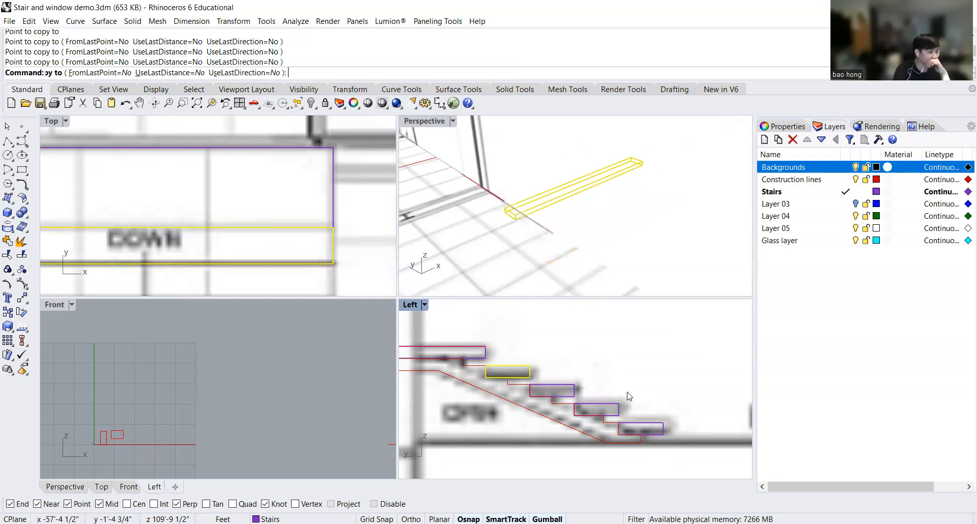
pyautogui.scroll(-3, 630, 338)
pyautogui.press('Escape')
pyautogui.scroll(3, 604, 397)
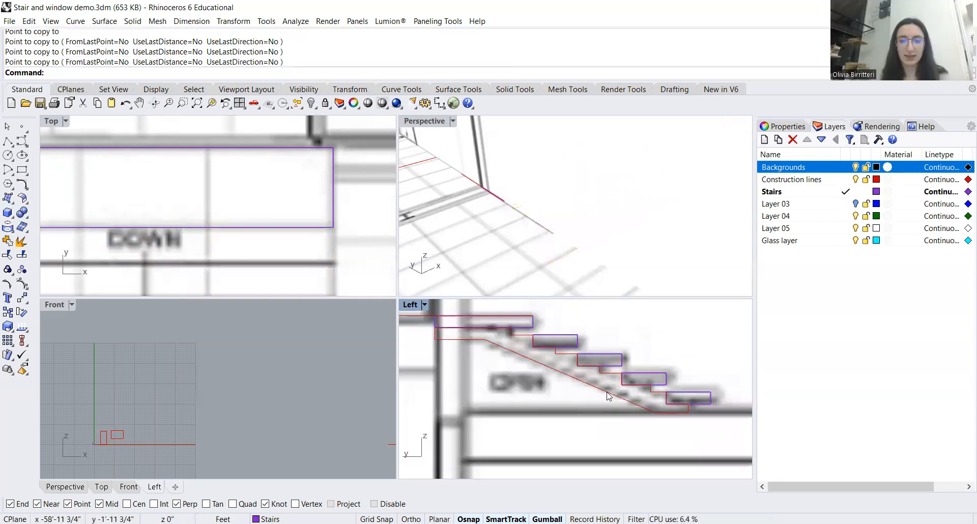
# Select the red stair profile curve in the Left view and hide the Backgrounds layer.
pyautogui.click(596, 405)
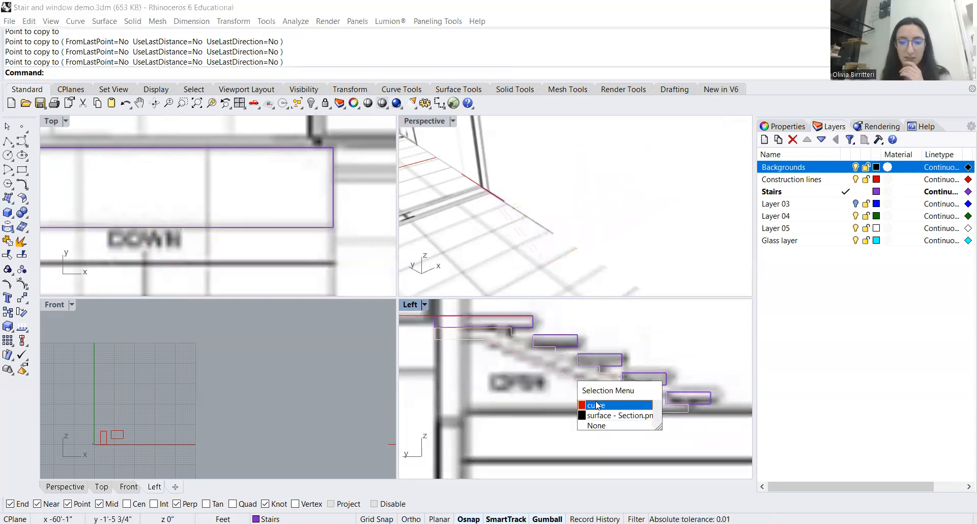
pyautogui.press('Return')
pyautogui.scroll(-2, 525, 344)
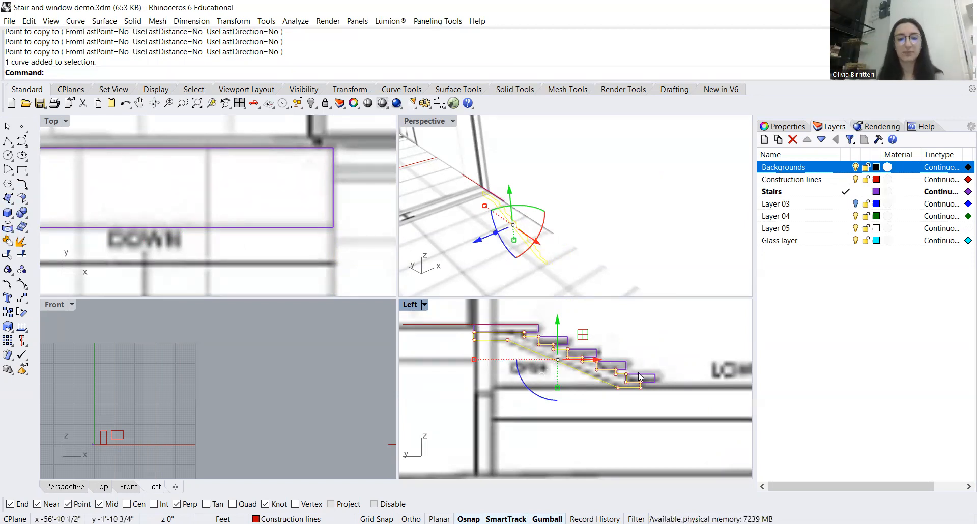
pyautogui.scroll(3, 605, 384)
pyautogui.scroll(-2, 605, 384)
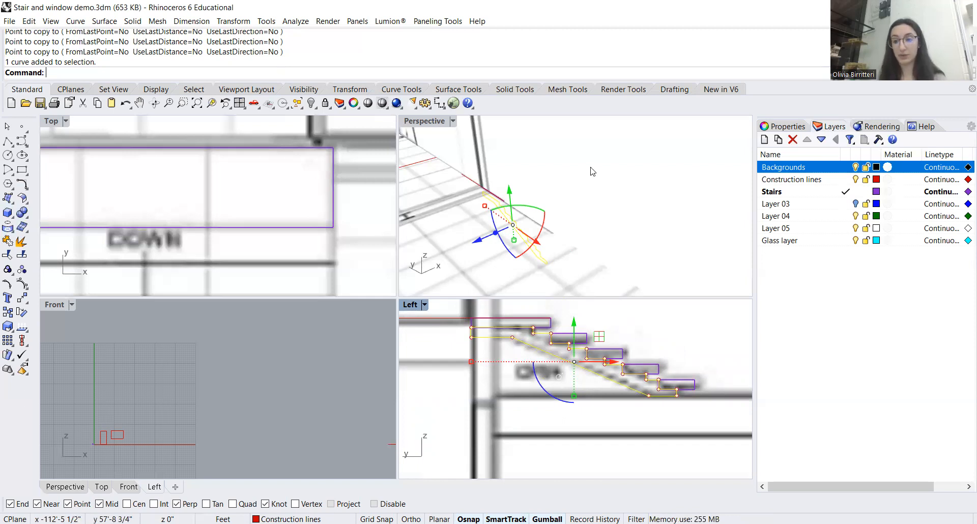
pyautogui.click(855, 167)
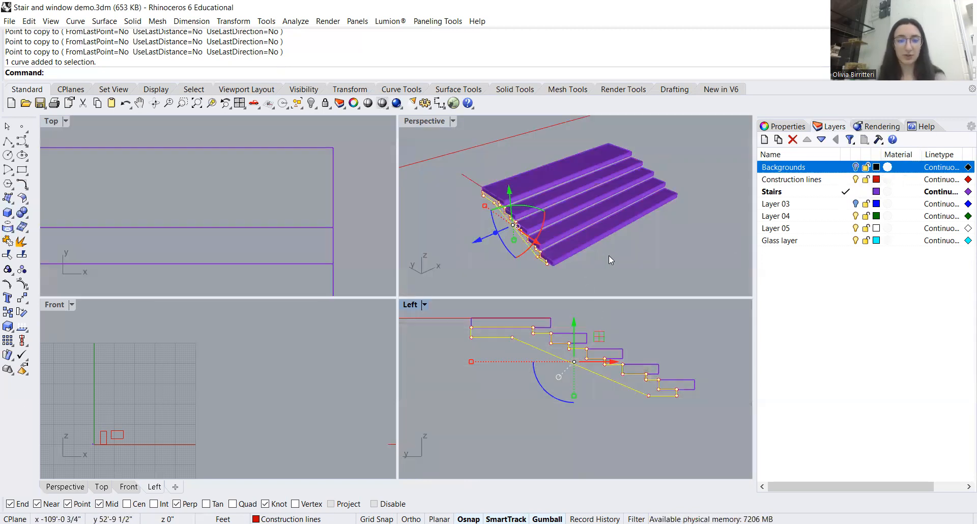
pyautogui.moveTo(608, 255); pyautogui.dragTo(589, 263, button='right')
pyautogui.moveTo(667, 249); pyautogui.dragTo(651, 237, button='right')
# Extrude the selected stair profile curve 3" as a solid to form a stringer under the treads.
pyautogui.write('ExtrudeCrv')
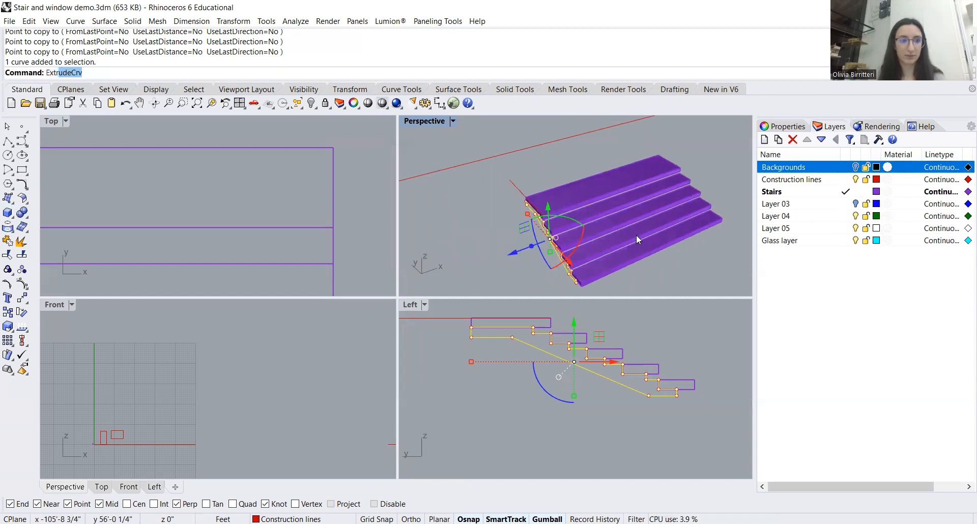
pyautogui.press('Return')
pyautogui.keyDown('shift'); pyautogui.moveTo(612, 285); pyautogui.dragTo(565, 246, button='right'); pyautogui.keyUp('shift')
pyautogui.write('3"')
pyautogui.press('Return')
pyautogui.scroll(5, 534, 222)
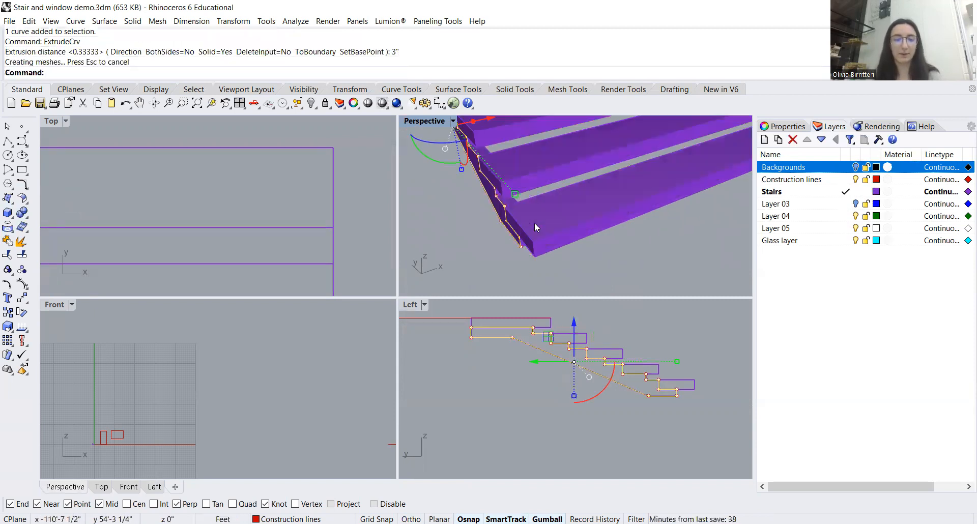
pyautogui.scroll(-5, 539, 226)
# Move the stringer 6" inward from the stair's edge, parallel to the treads' length.
pyautogui.click(596, 235)
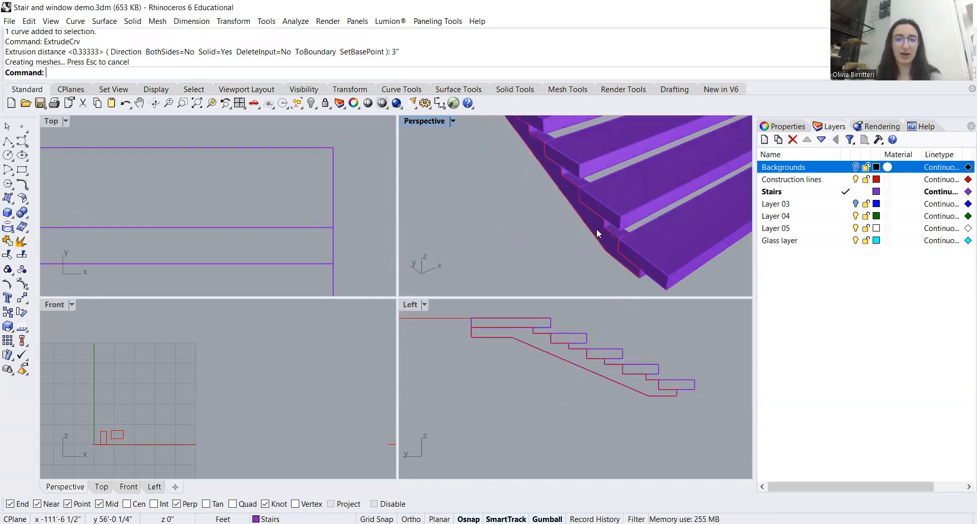
pyautogui.scroll(-2, 598, 236)
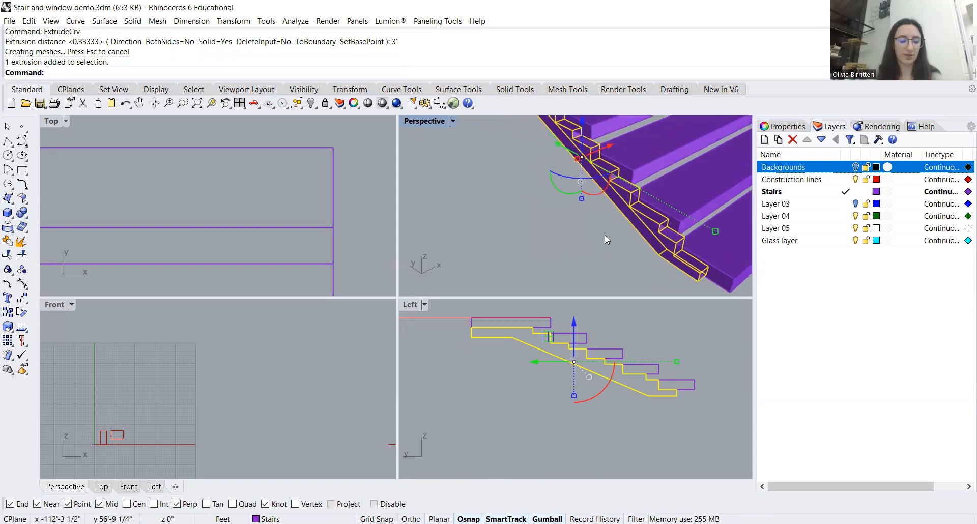
pyautogui.write('zs')
pyautogui.press('Return')
pyautogui.moveTo(604, 235); pyautogui.dragTo(529, 219, button='right')
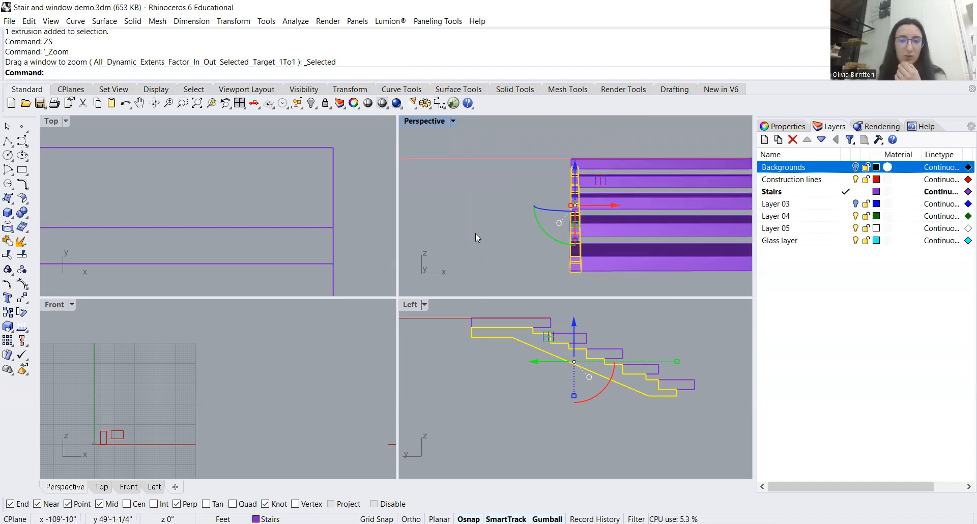
pyautogui.moveTo(475, 233); pyautogui.dragTo(446, 235, button='right')
pyautogui.scroll(-2, 445, 234)
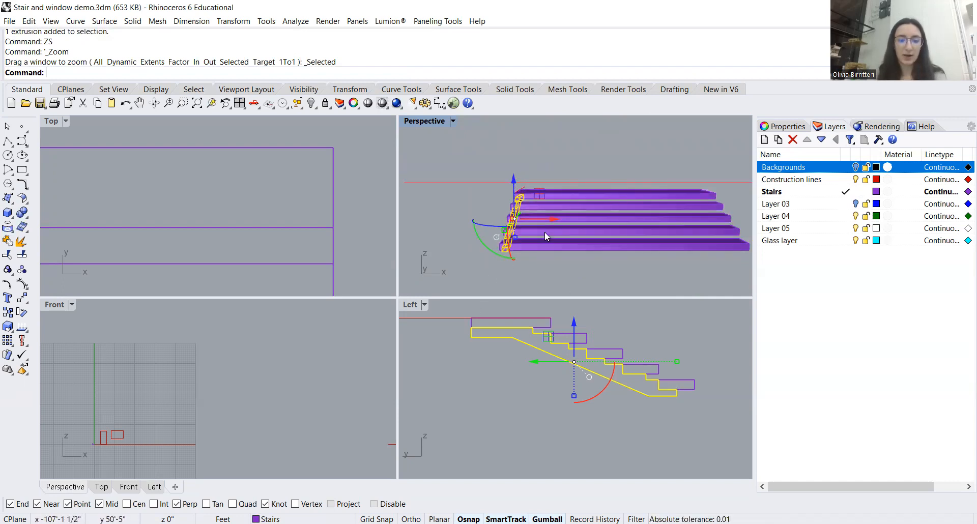
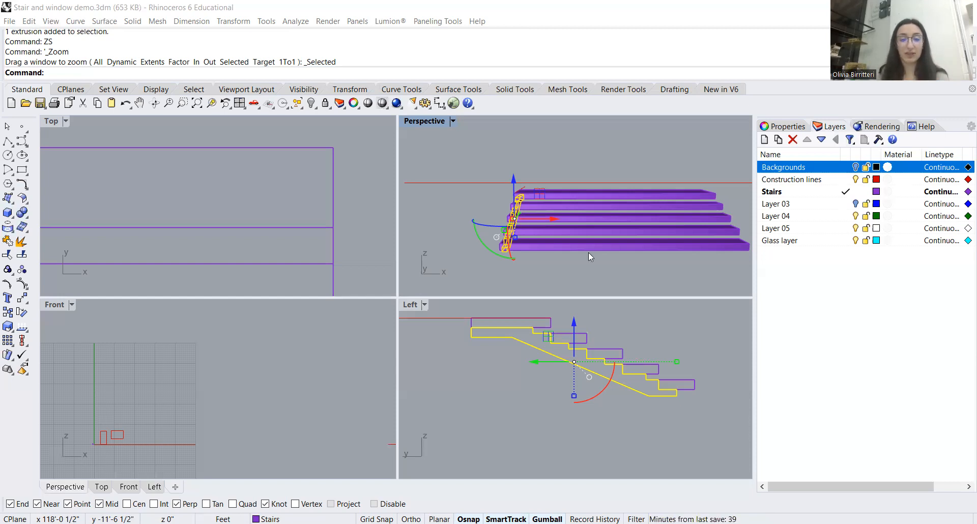
pyautogui.moveTo(588, 253); pyautogui.dragTo(546, 271, button='right')
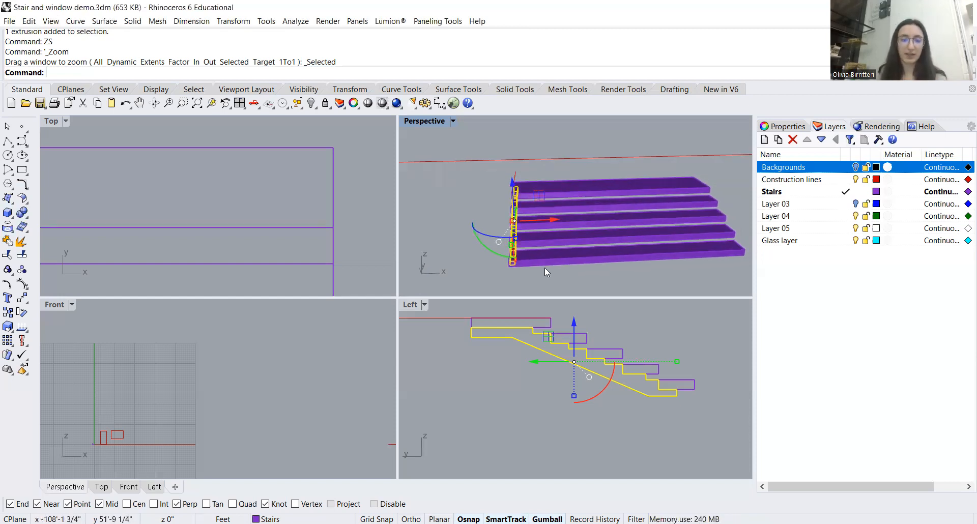
pyautogui.write('M')
pyautogui.press('Return')
pyautogui.scroll(4, 523, 259)
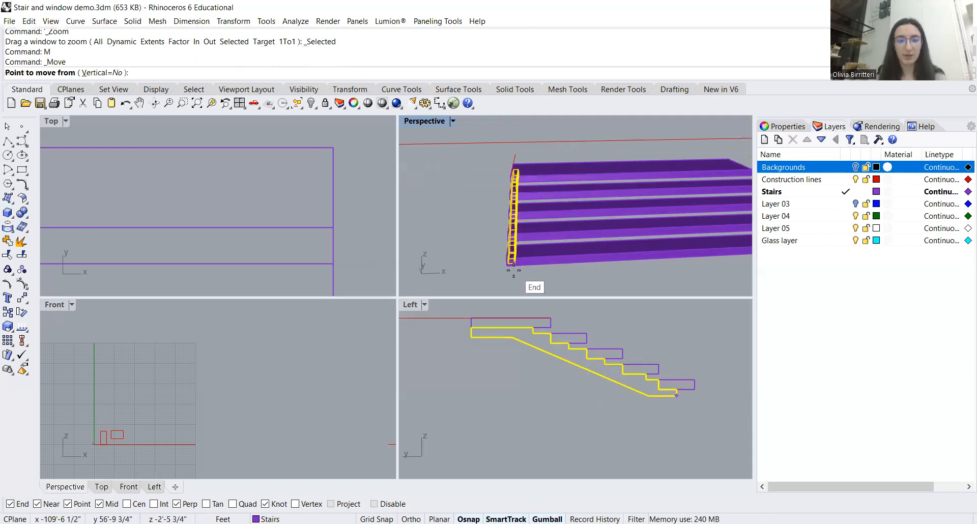
pyautogui.click(515, 262)
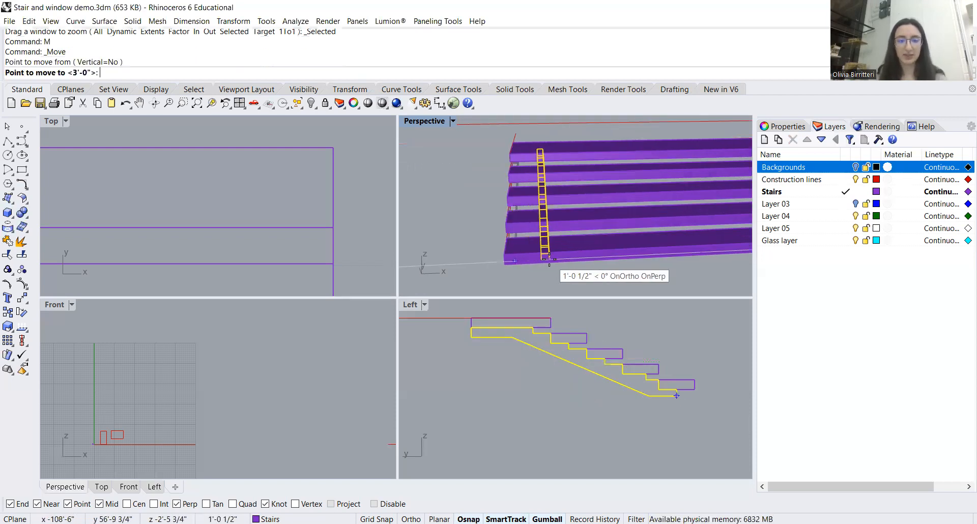
pyautogui.write('6"')
pyautogui.press('Return')
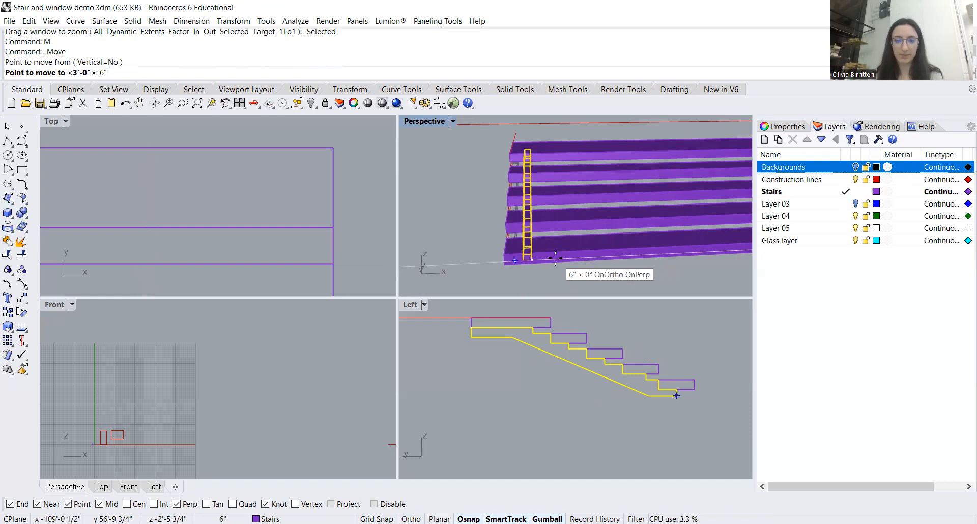
pyautogui.scroll(-4, 606, 245)
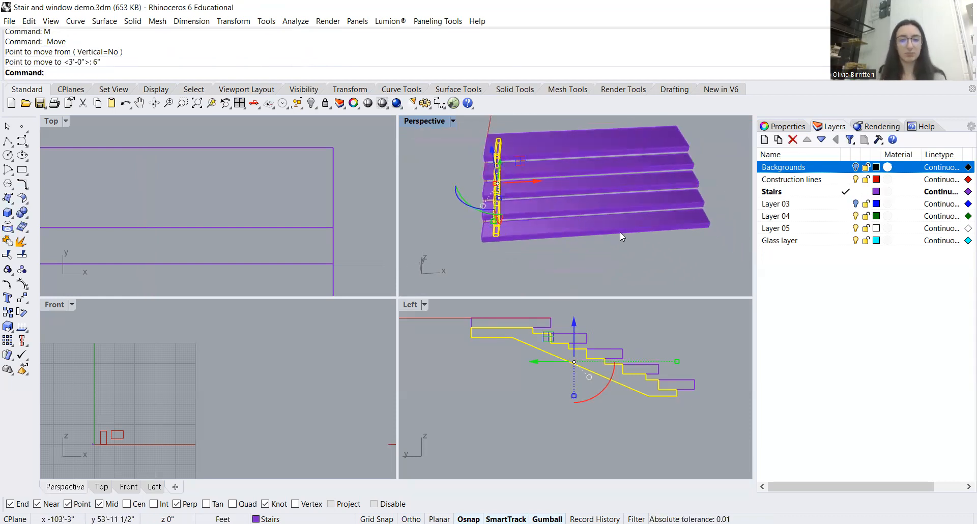
# Mirror a copy of the stringer to the stair's opposite side about the midpoint of the landing's back edge, perpendicular to that edge.
pyautogui.moveTo(583, 230); pyautogui.dragTo(626, 240, button='right')
pyautogui.write('irror')
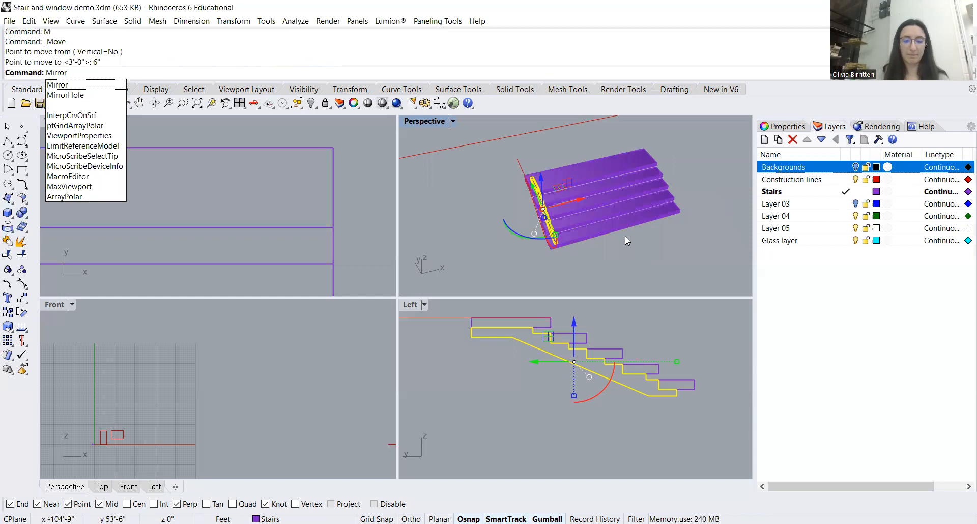
pyautogui.press('Return')
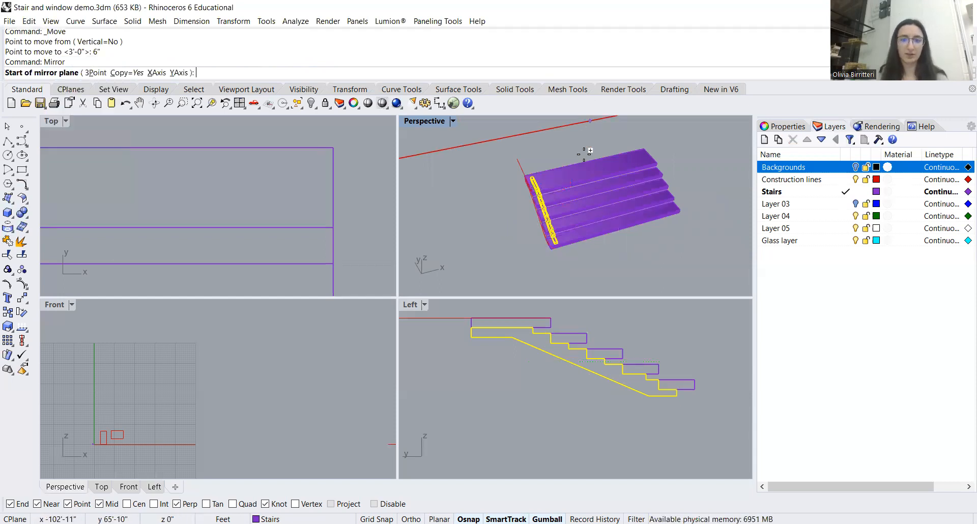
pyautogui.click(585, 160)
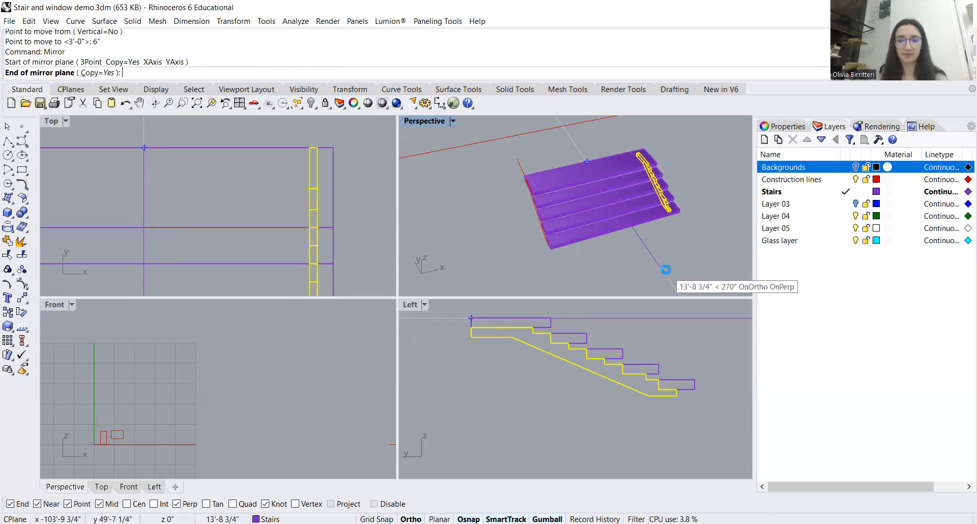
pyautogui.click(664, 269)
pyautogui.moveTo(665, 270); pyautogui.dragTo(608, 212, button='right')
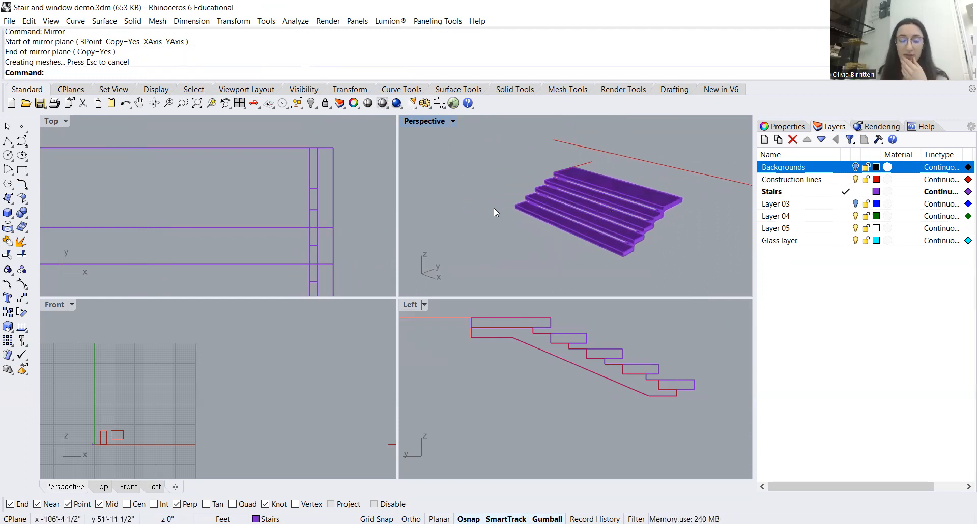
# Delete the two leftover rectangle curves standing near the origin.
pyautogui.scroll(-10, 467, 202)
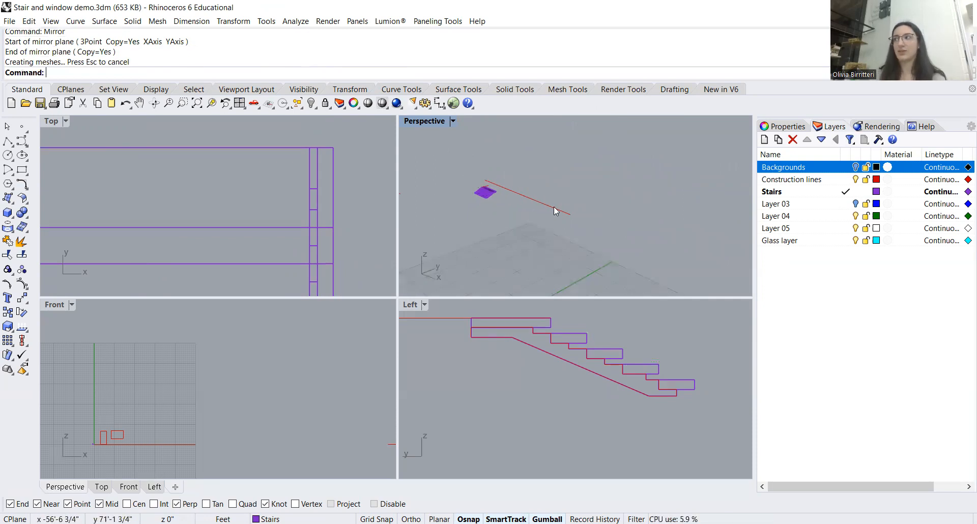
pyautogui.moveTo(555, 211); pyautogui.dragTo(659, 262, button='right')
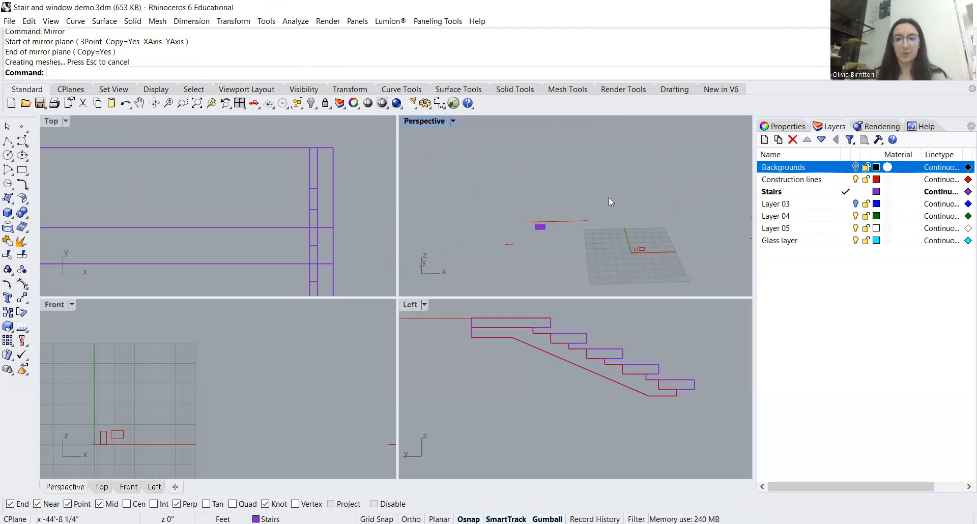
pyautogui.scroll(6, 651, 252)
pyautogui.scroll(-2, 681, 272)
pyautogui.click(640, 247)
pyautogui.press('Delete')
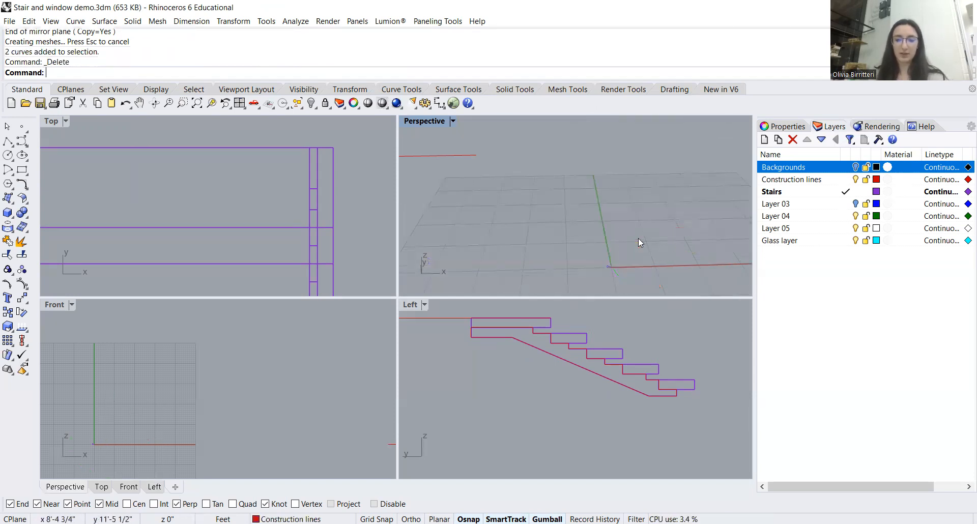
pyautogui.click(128, 487)
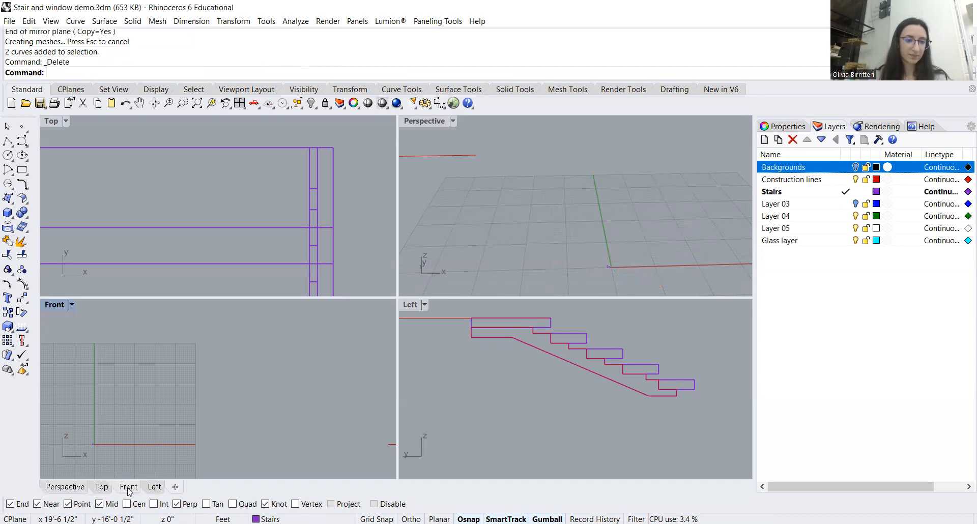
pyautogui.scroll(-3, 542, 248)
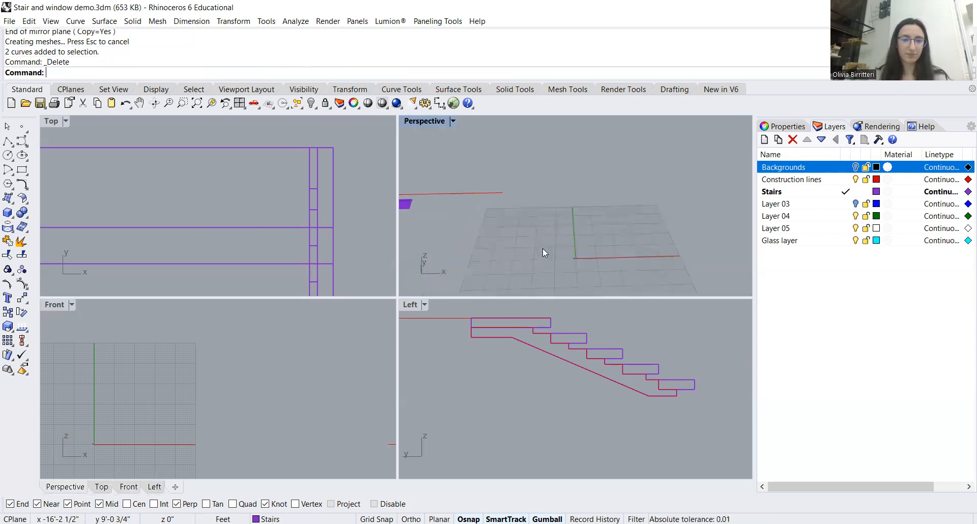
pyautogui.scroll(3, 186, 376)
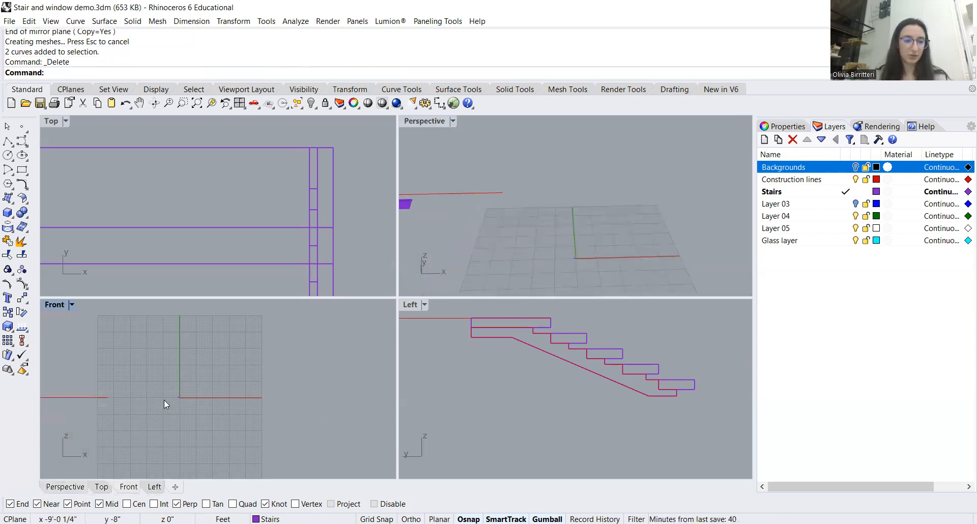
# Maximize the Front view around the small tread-and-riser triangle at the origin.
pyautogui.scroll(3, 186, 384)
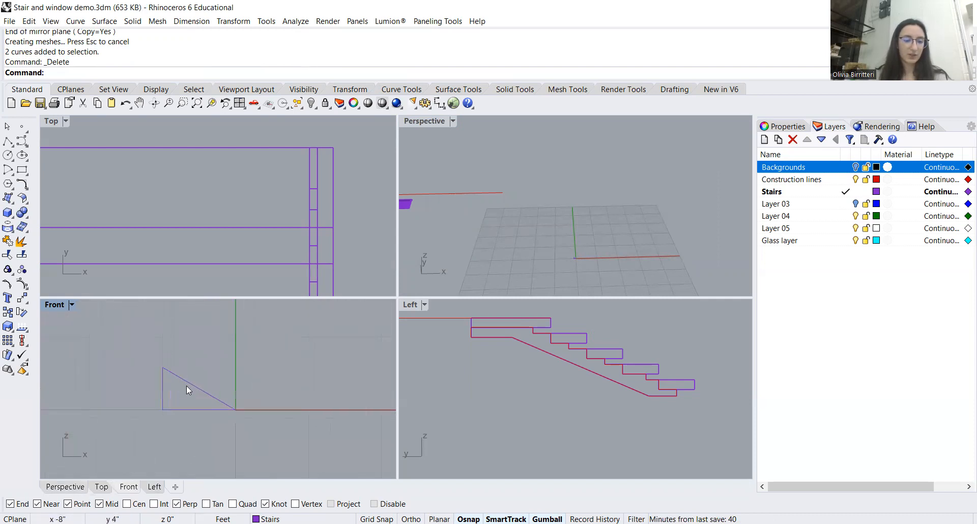
pyautogui.doubleClick(54, 305)
pyautogui.scroll(-4, 466, 367)
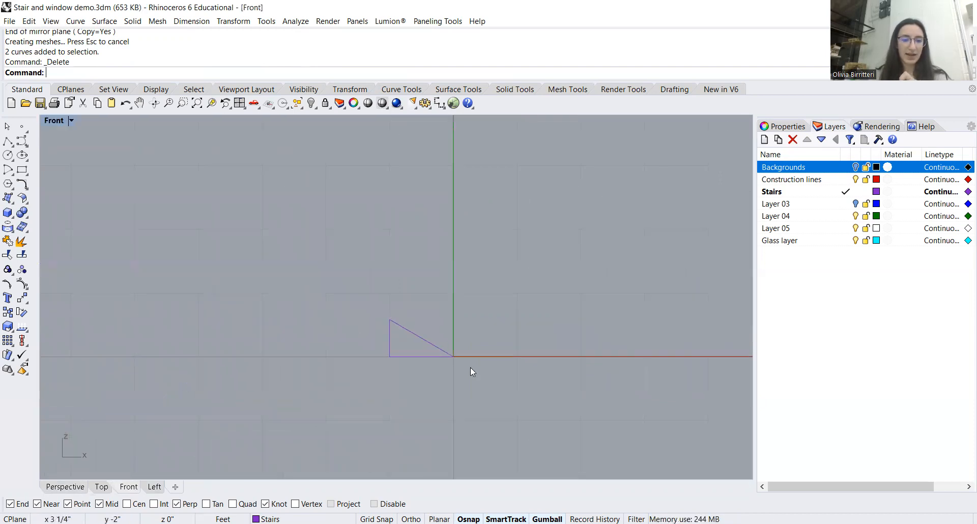
pyautogui.click(436, 359)
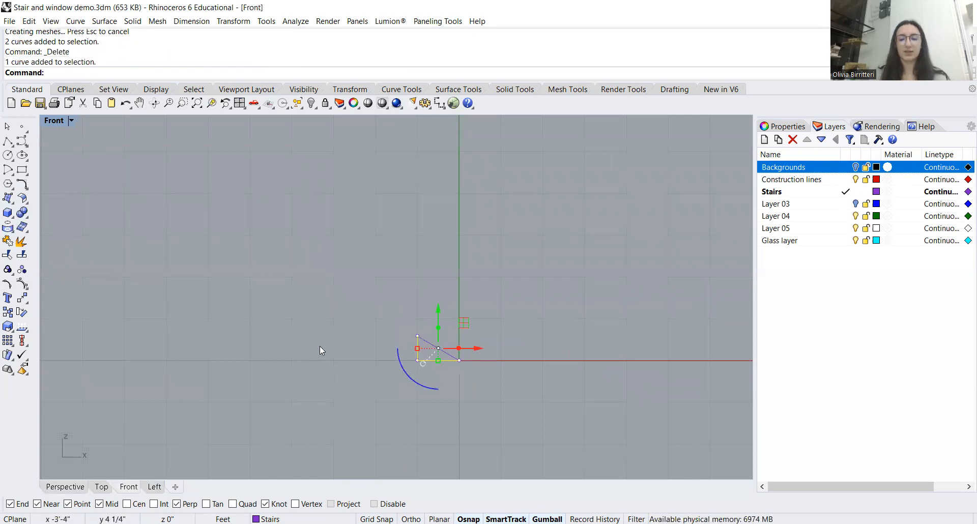
pyautogui.click(405, 365)
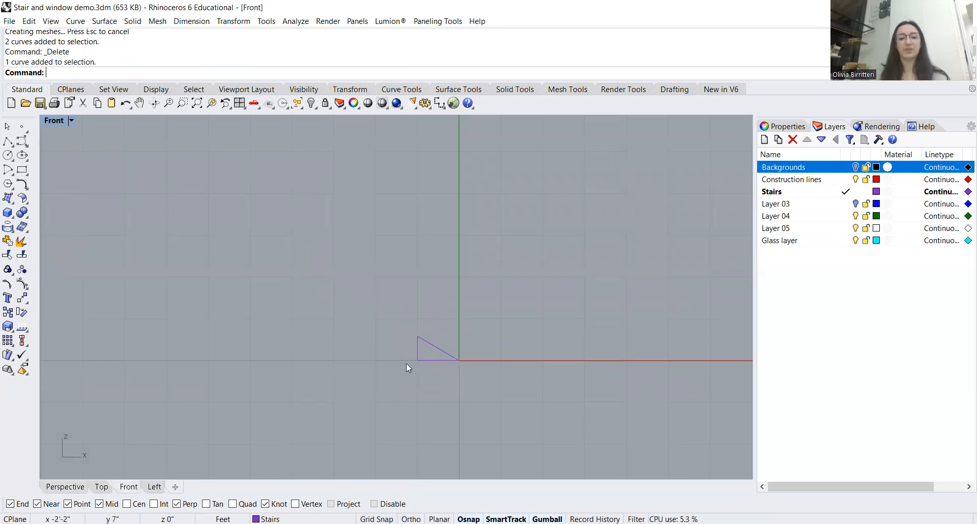
pyautogui.click(437, 349)
pyautogui.scroll(-3, 542, 310)
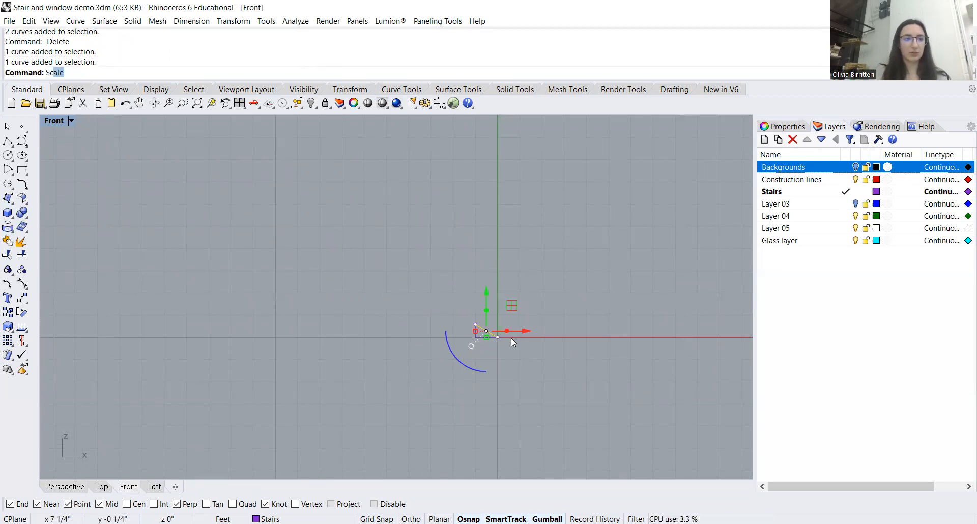
pyautogui.press('Return')
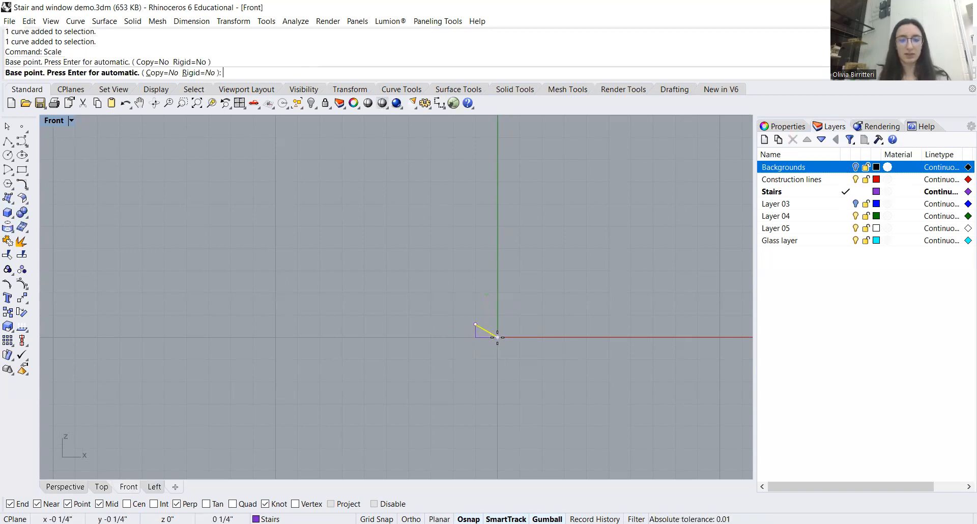
pyautogui.click(475, 323)
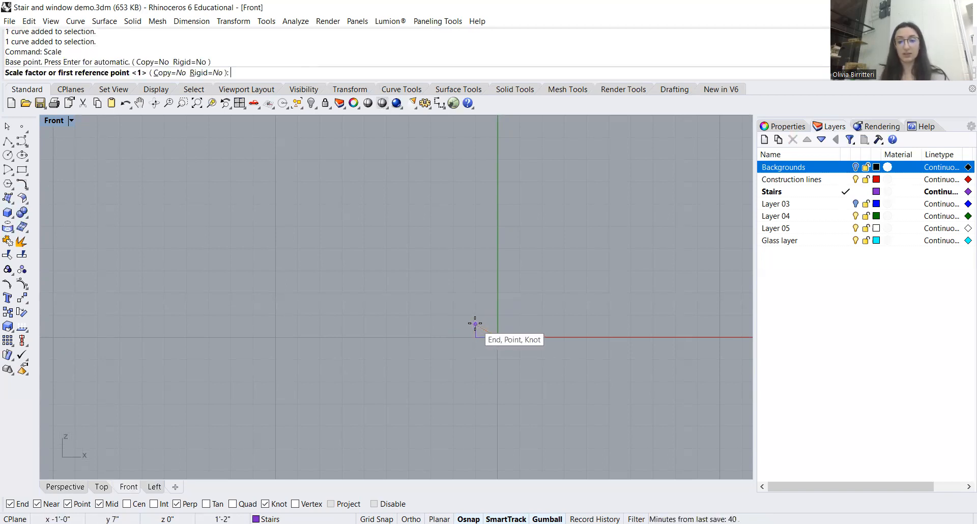
pyautogui.click(475, 324)
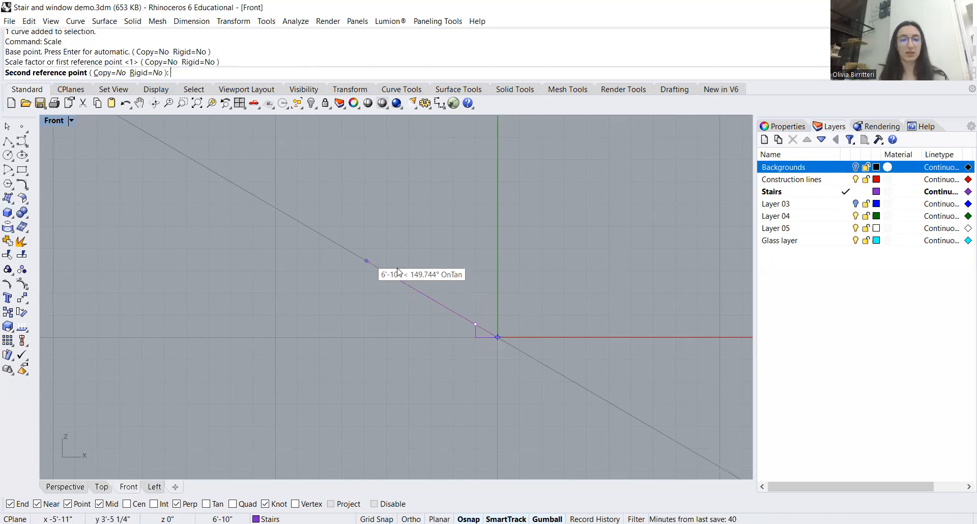
pyautogui.press('Escape')
pyautogui.press('Escape')
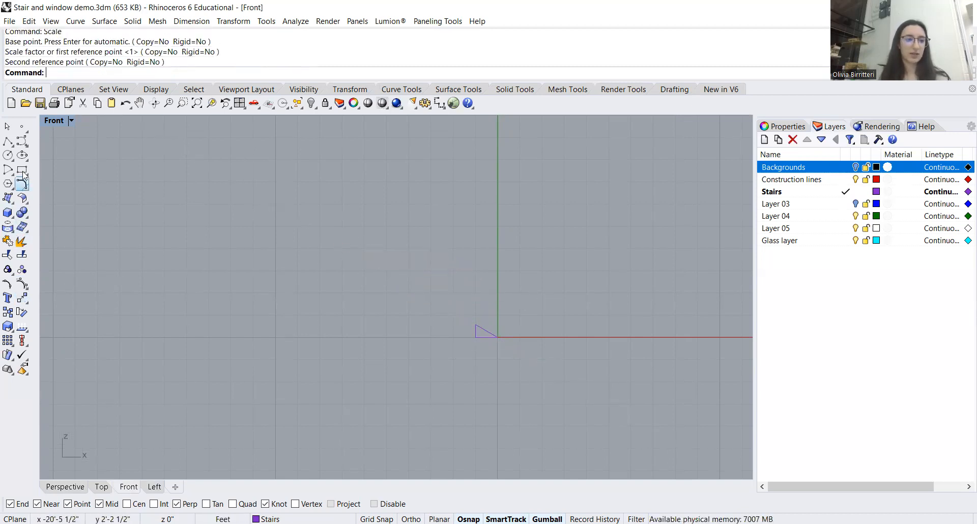
# Draw a horizontal polyline about 10'-4" long from the origin along the positive X axis.
pyautogui.click(497, 336)
pyautogui.click(727, 336)
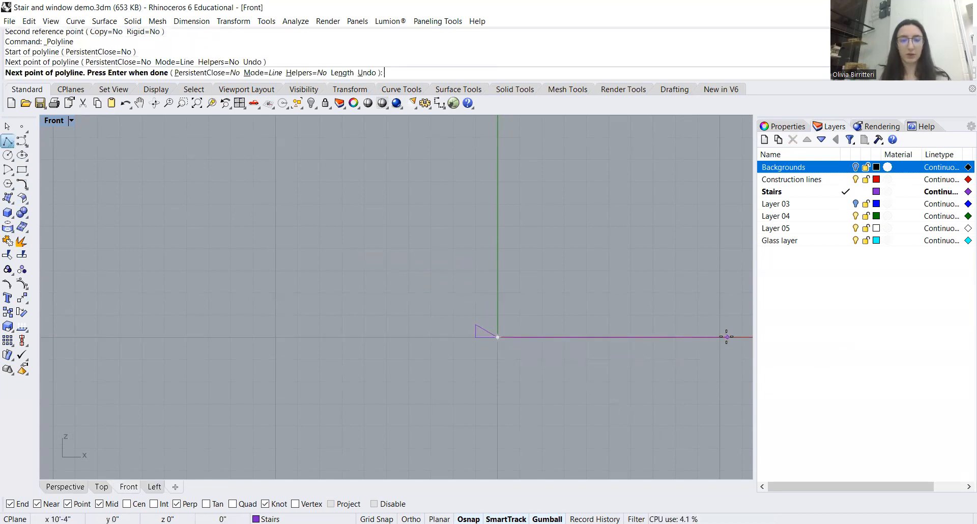
pyautogui.press('Return')
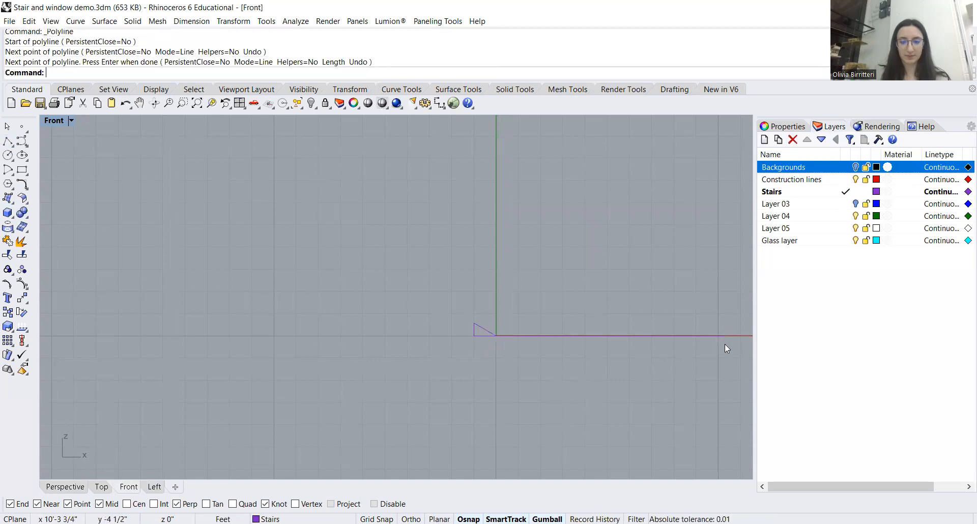
# Copy the horizontal line 10' straight up to mark the upper floor level.
pyautogui.click(642, 334)
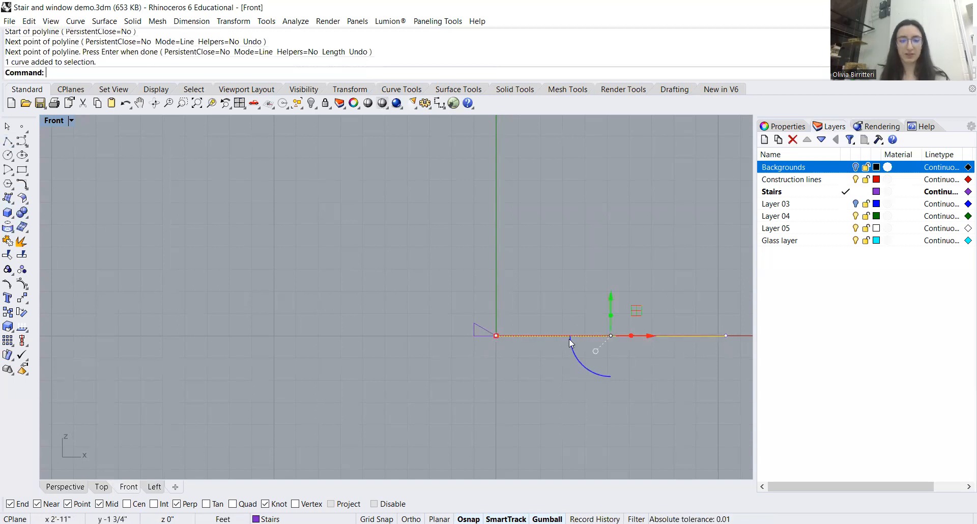
pyautogui.write('Copy')
pyautogui.press('Return')
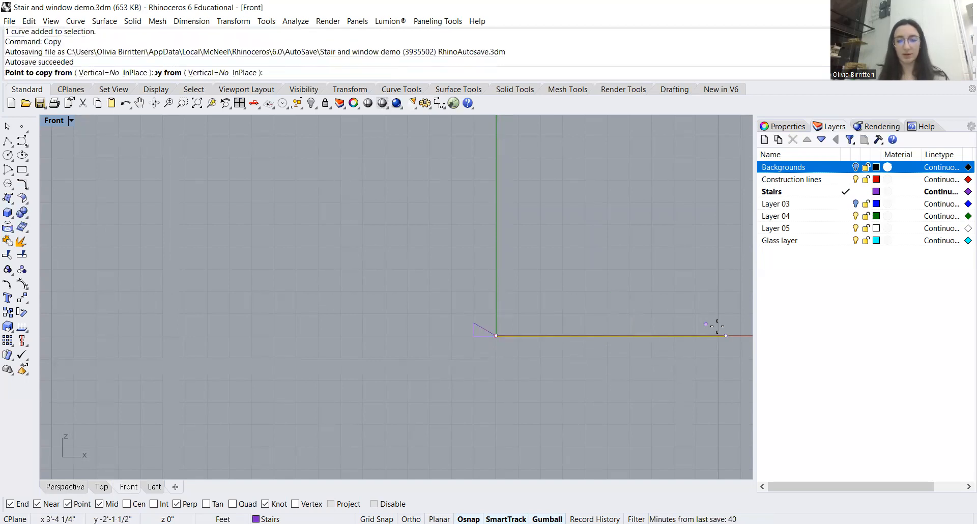
pyautogui.click(724, 335)
pyautogui.moveTo(673, 251); pyautogui.dragTo(585, 270, button='right')
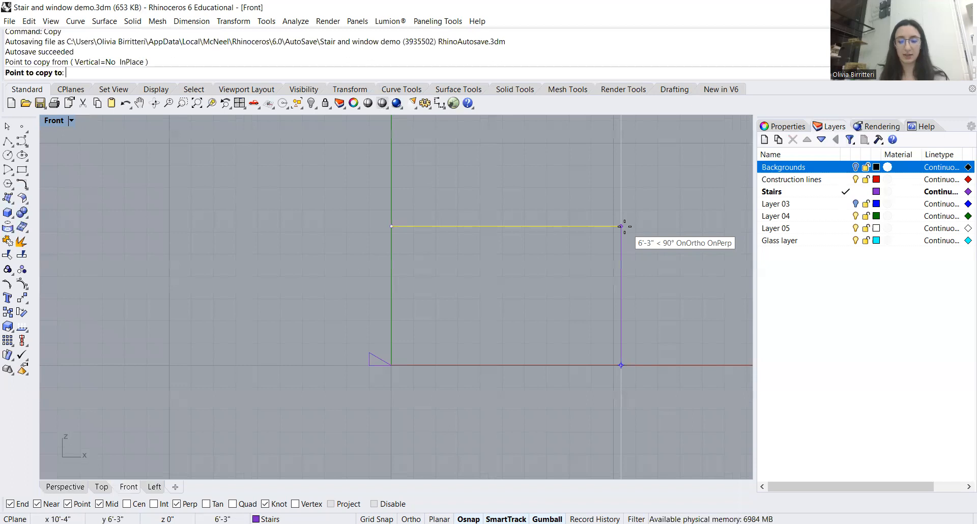
pyautogui.write('10')
pyautogui.press('Return')
pyautogui.press('Return')
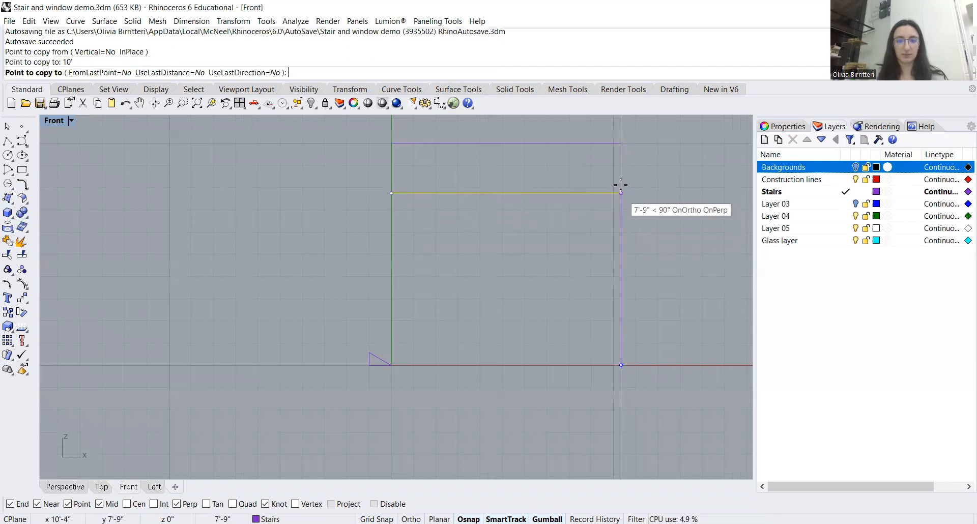
pyautogui.press('Return')
pyautogui.press('Escape')
# Move both horizontal lines to the Construction lines layer.
pyautogui.scroll(-4, 602, 281)
pyautogui.moveTo(654, 154); pyautogui.dragTo(556, 342)
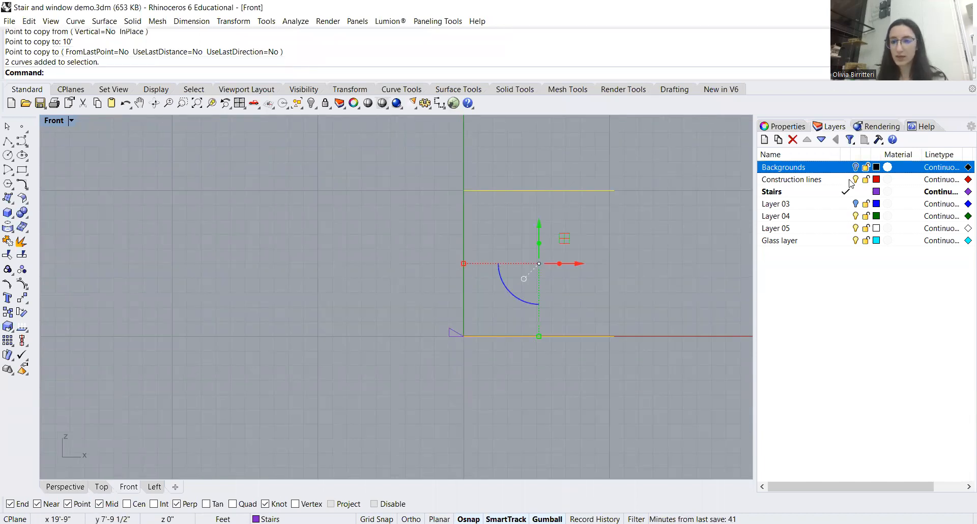
pyautogui.click(820, 180)
pyautogui.rightClick(820, 180)
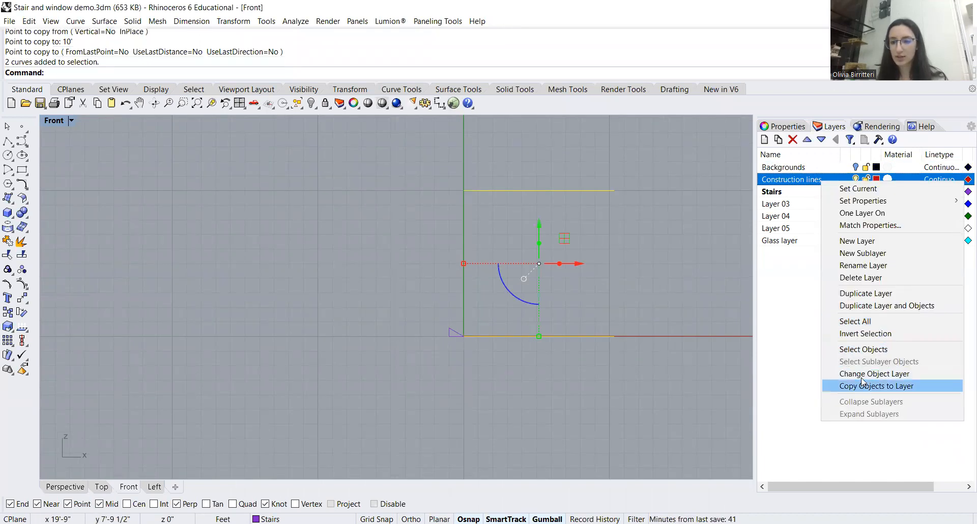
pyautogui.click(845, 373)
pyautogui.press('Escape')
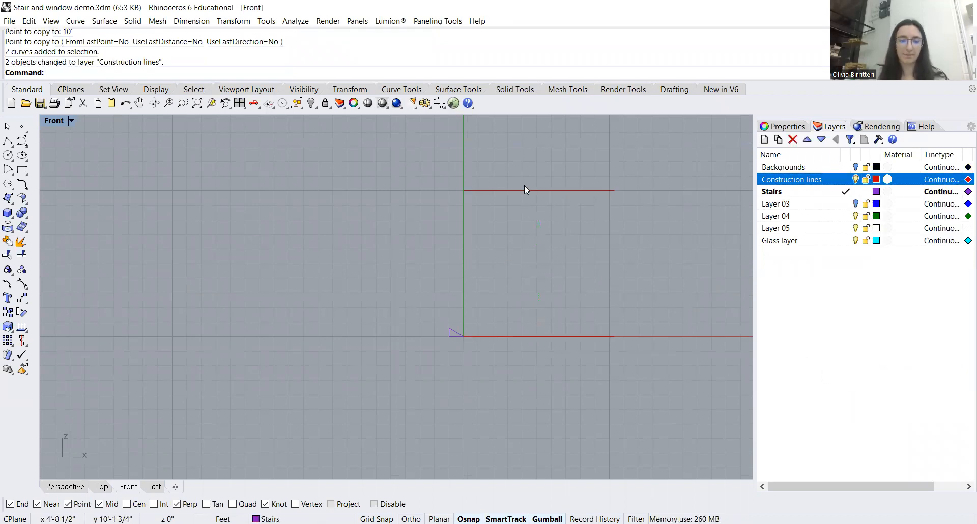
# Stretch the upper construction line's end at the Z axis far out in negative X, beyond the triangle.
pyautogui.click(518, 190)
pyautogui.moveTo(405, 166); pyautogui.dragTo(101, 208)
pyautogui.click(241, 265)
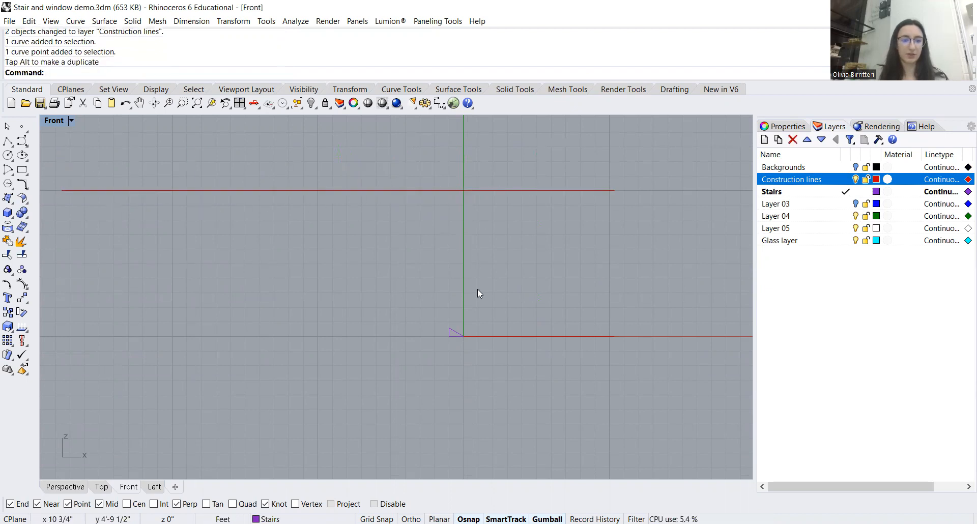
# Scale the triangle's sloped line from the origin, using its upper end as reference, until it meets the upper construction line.
pyautogui.click(458, 333)
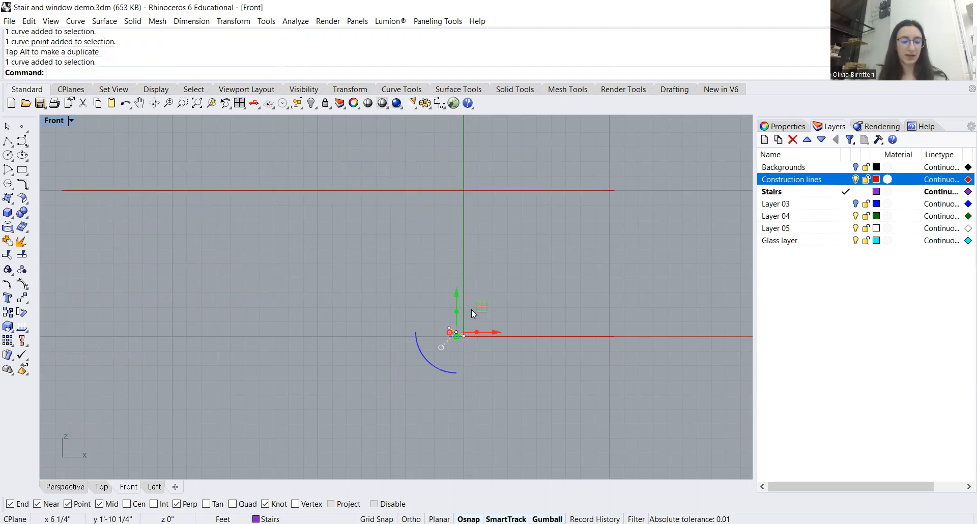
pyautogui.write('sc')
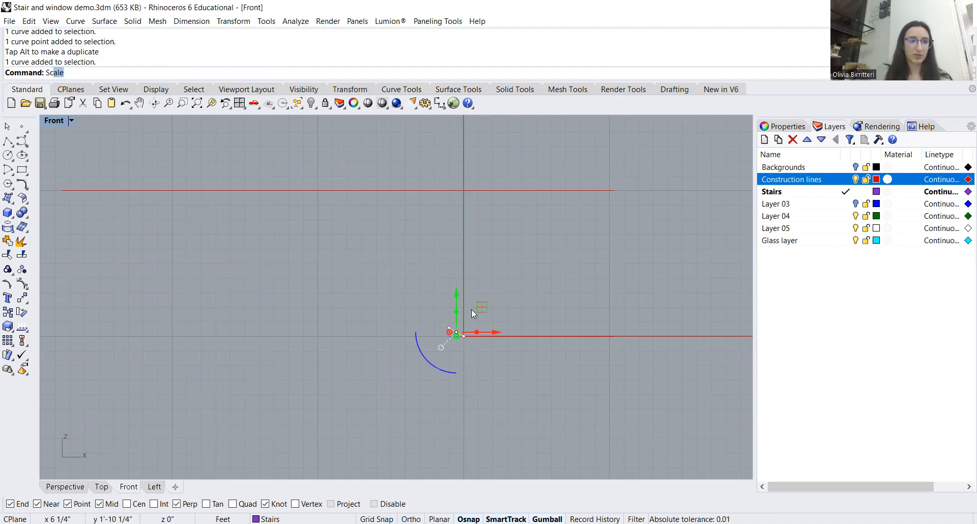
pyautogui.press('Return')
pyautogui.click(463, 336)
pyautogui.click(449, 328)
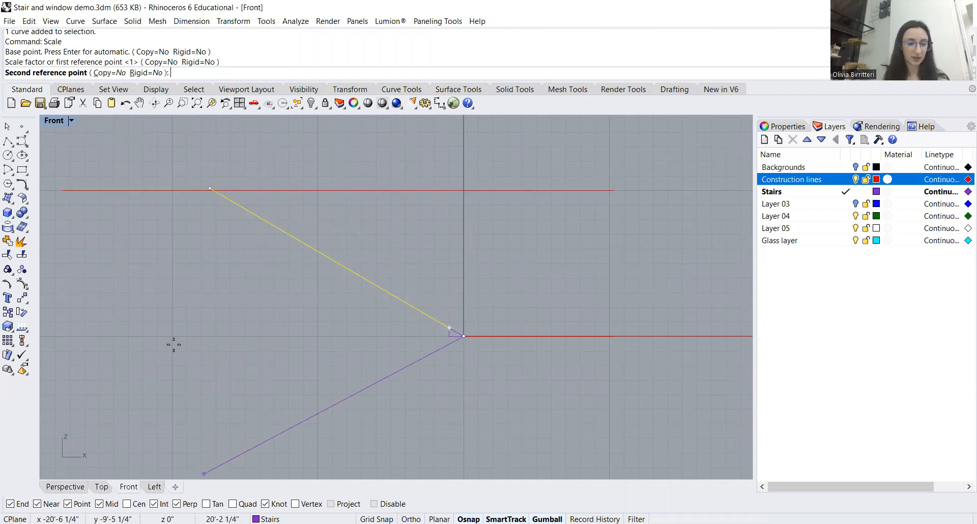
pyautogui.click(215, 190)
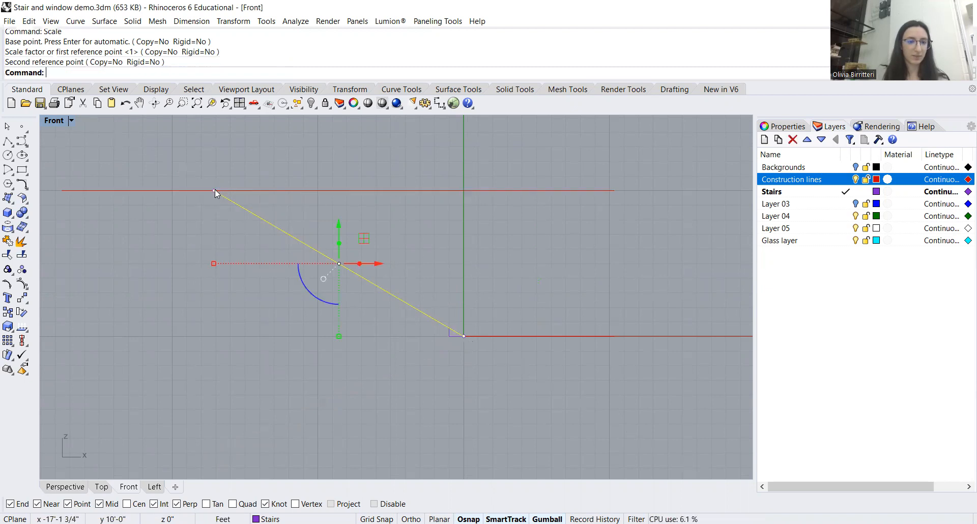
pyautogui.press('Escape')
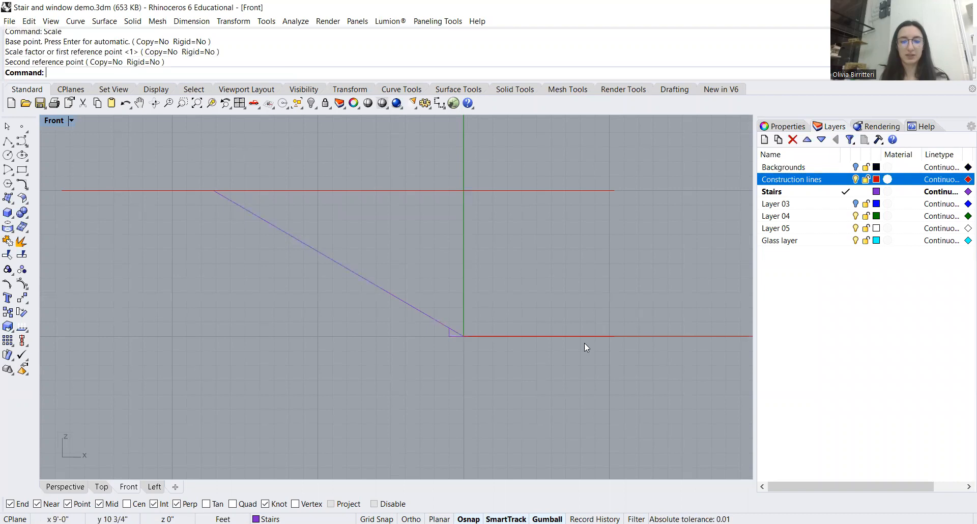
# Start the Box command and switch to the Perspective view, close in on the triangle at the origin.
pyautogui.scroll(5, 458, 338)
pyautogui.scroll(-2, 460, 344)
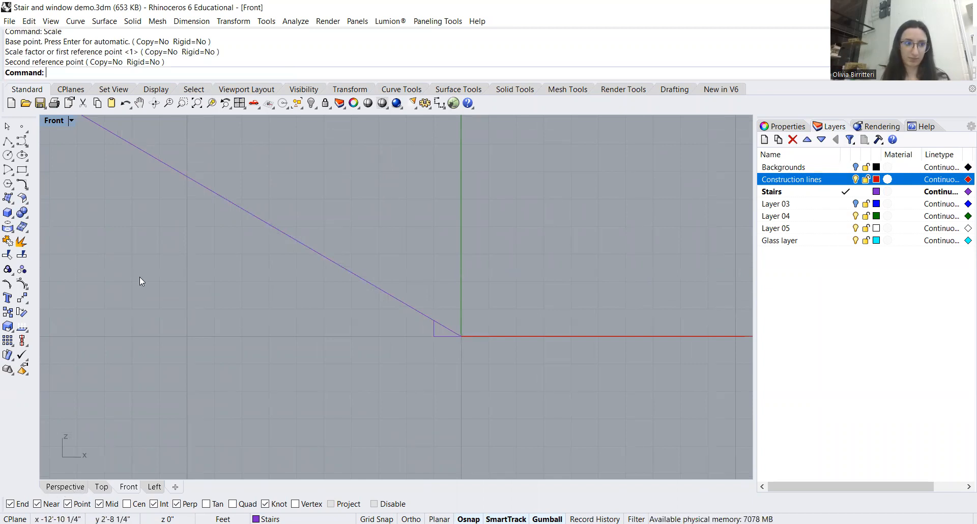
pyautogui.click(8, 212)
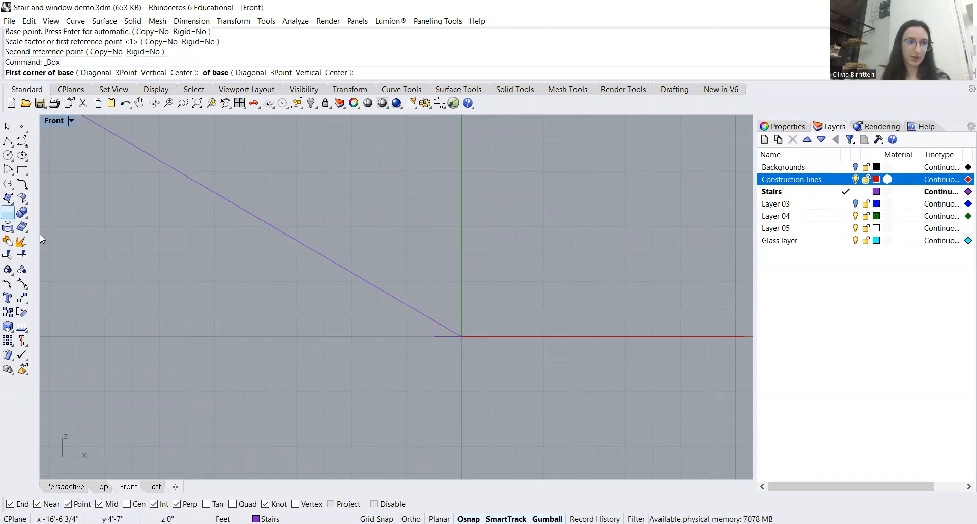
pyautogui.click(65, 486)
pyautogui.scroll(2, 390, 420)
pyautogui.scroll(6, 246, 403)
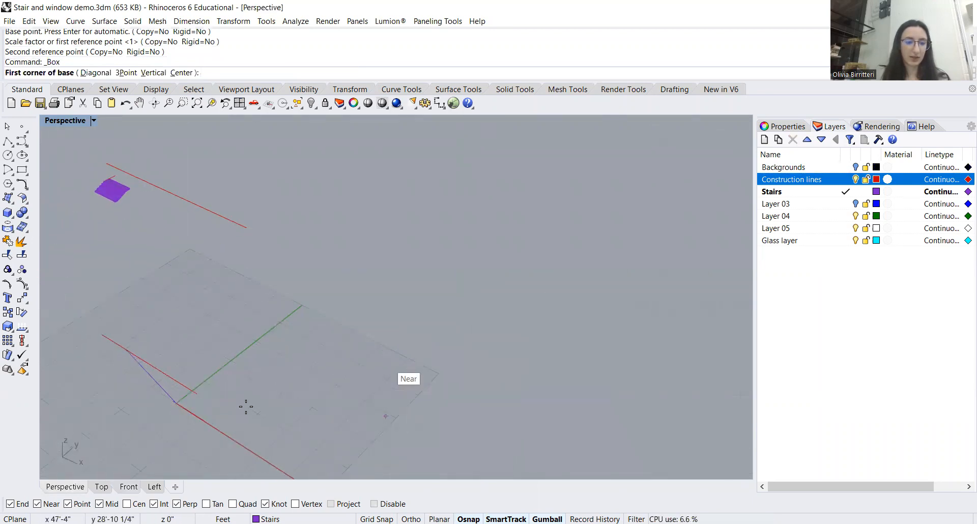
pyautogui.scroll(-3, 235, 387)
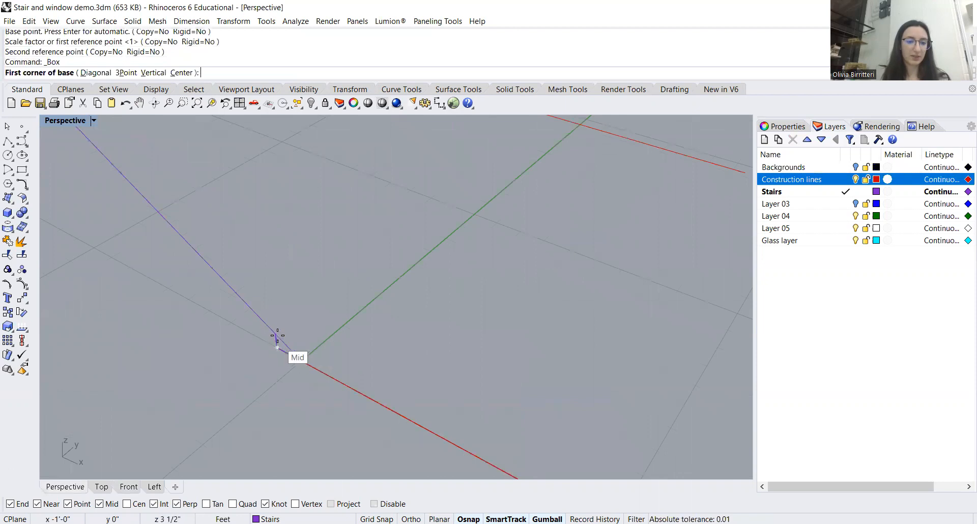
pyautogui.click(300, 360)
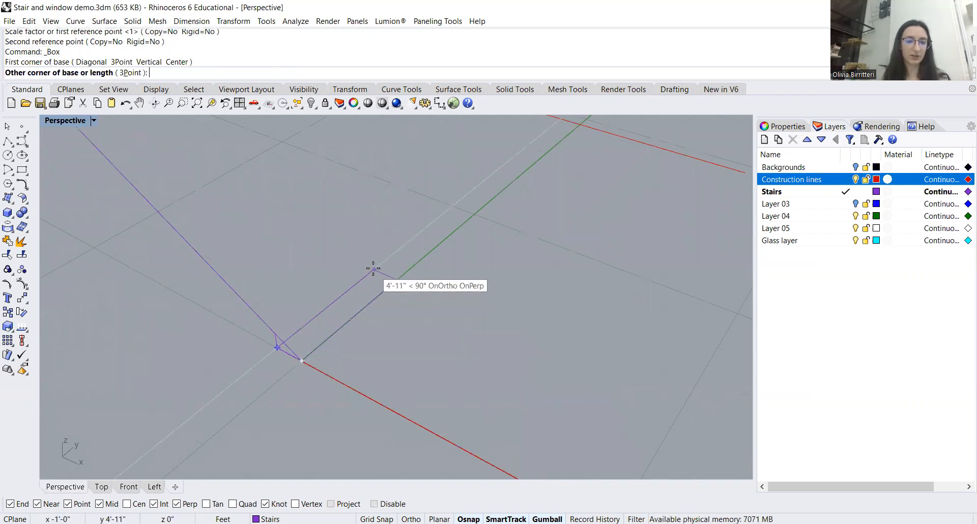
pyautogui.write("4'")
pyautogui.press('Return')
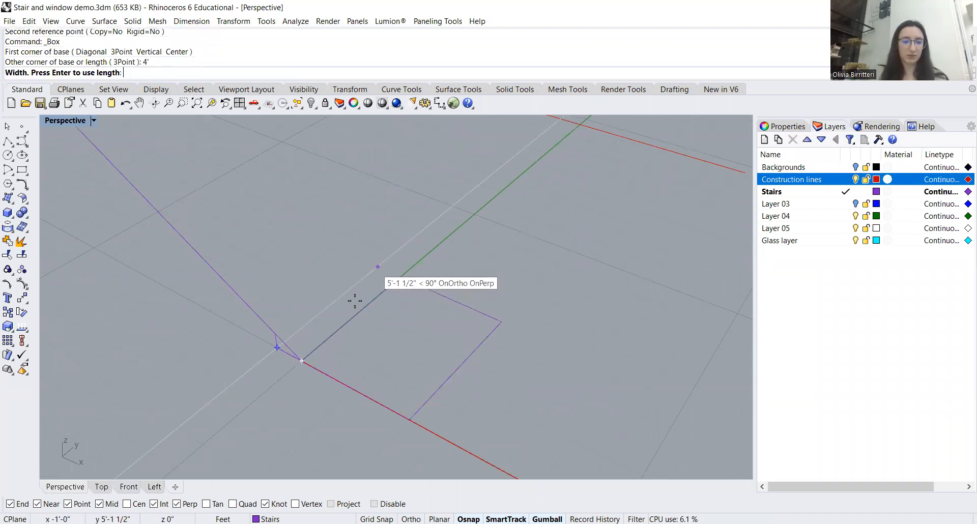
pyautogui.press('Escape')
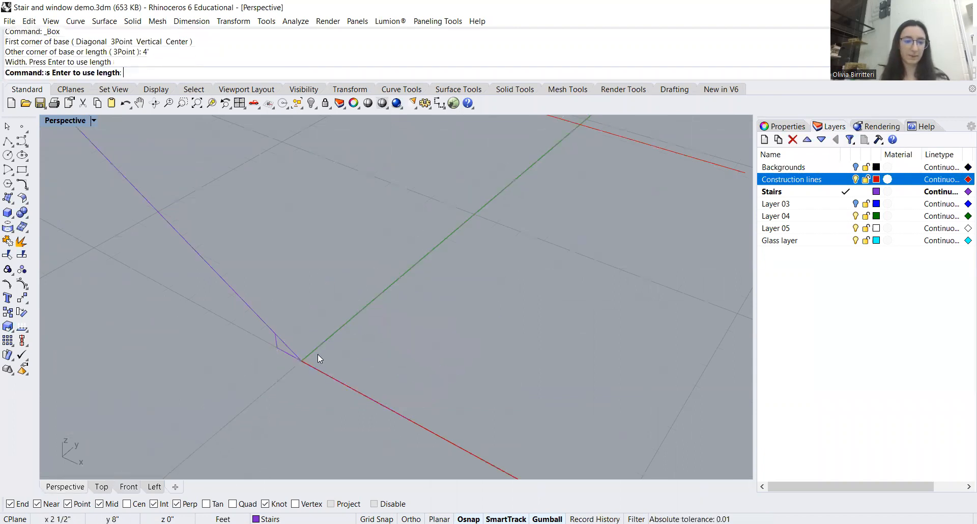
pyautogui.press('Return')
pyautogui.click(302, 360)
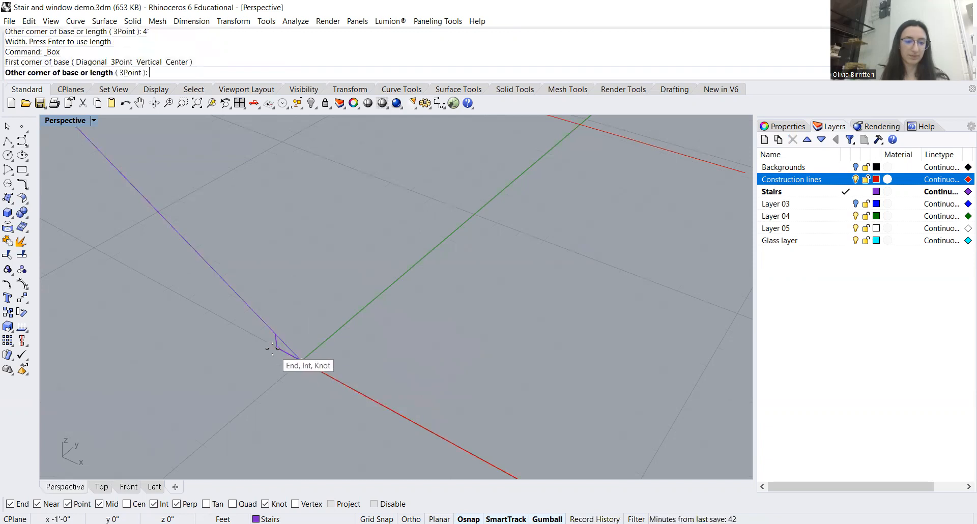
pyautogui.click(276, 348)
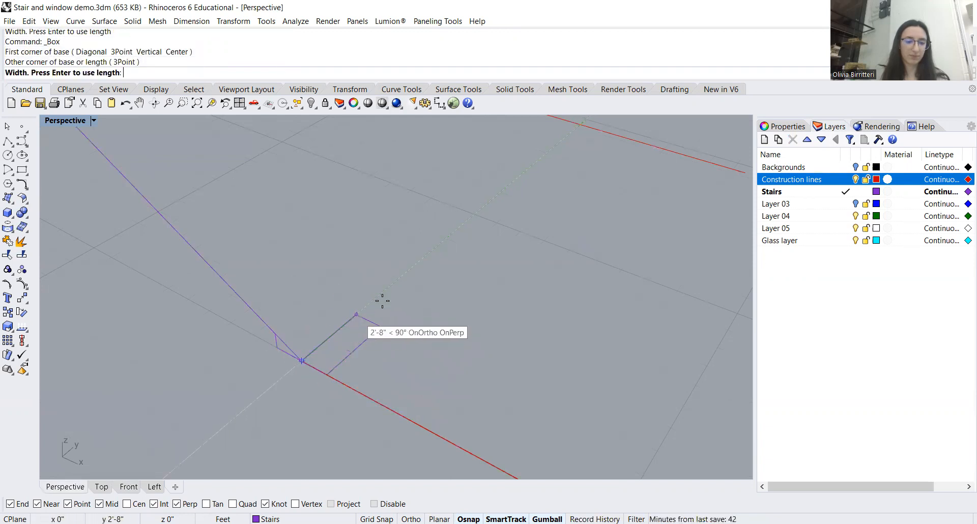
pyautogui.moveTo(390, 290); pyautogui.dragTo(395, 316, button='right')
pyautogui.press('Escape')
# Draw the first tread as a box on the triangle's base line, about 6' wide in Y and as high as its riser.
pyautogui.press('Return')
pyautogui.scroll(10, 389, 286)
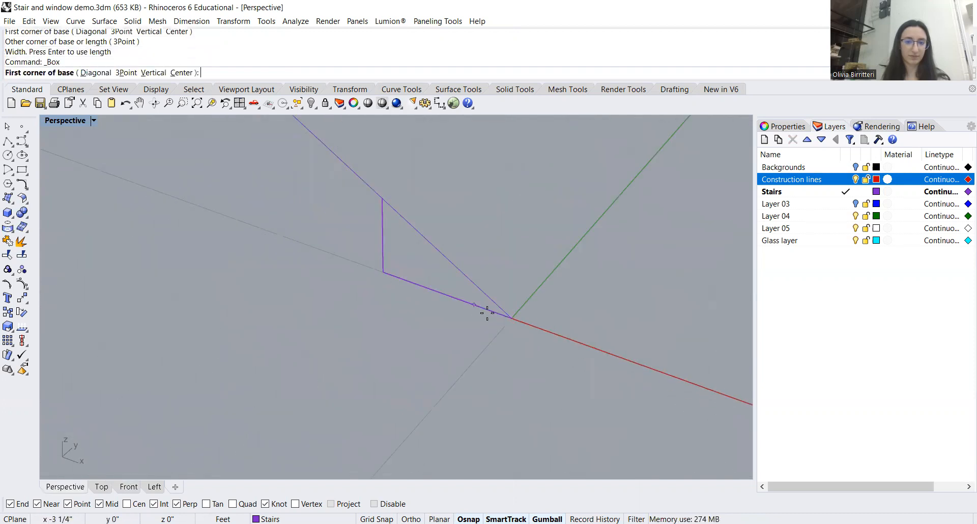
pyautogui.click(506, 319)
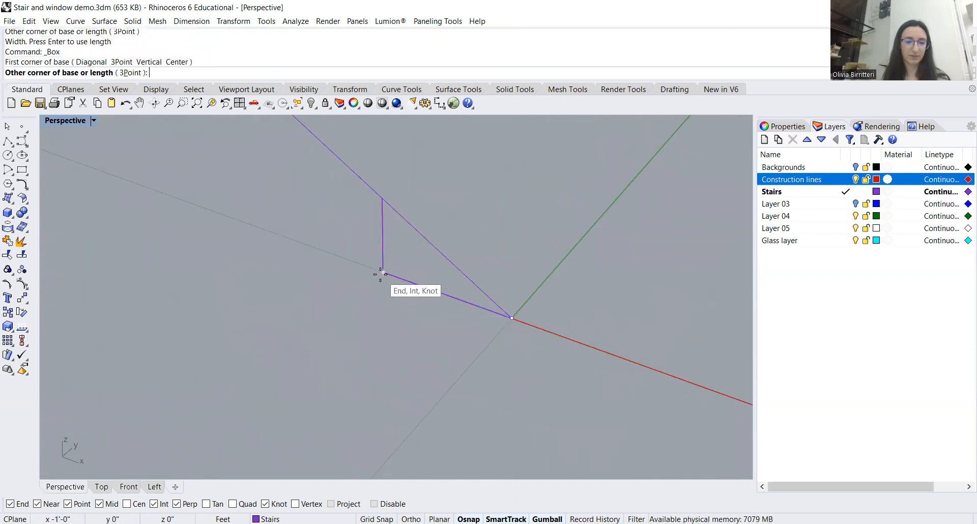
pyautogui.scroll(-8, 428, 228)
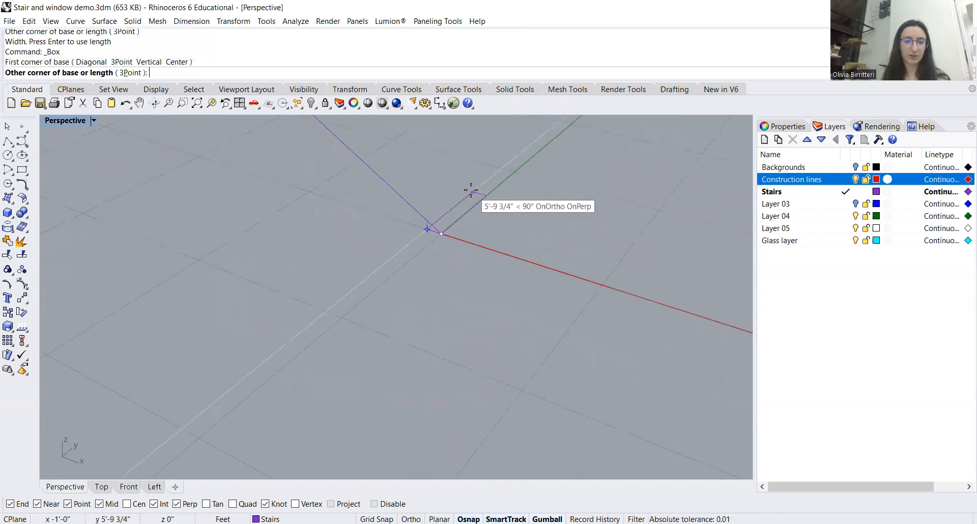
pyautogui.click(474, 191)
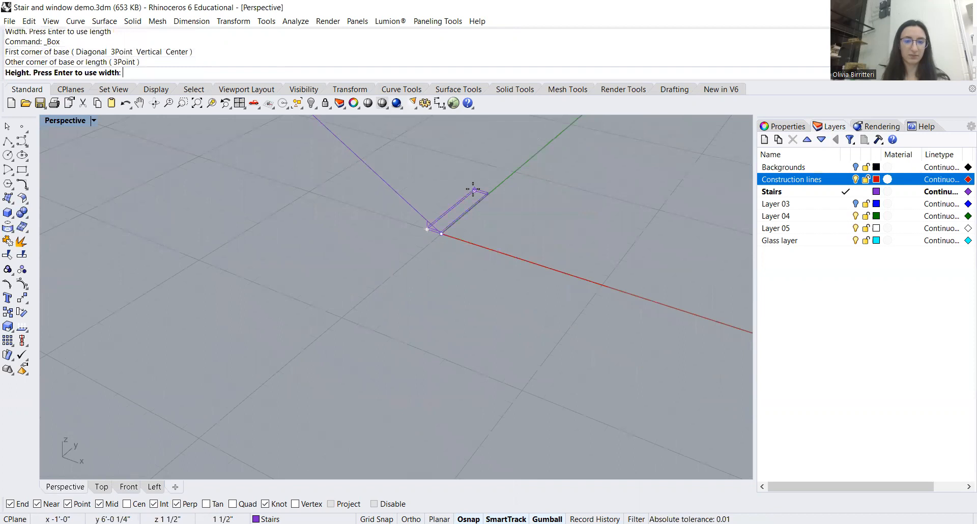
pyautogui.scroll(10, 432, 220)
pyautogui.scroll(-7, 429, 221)
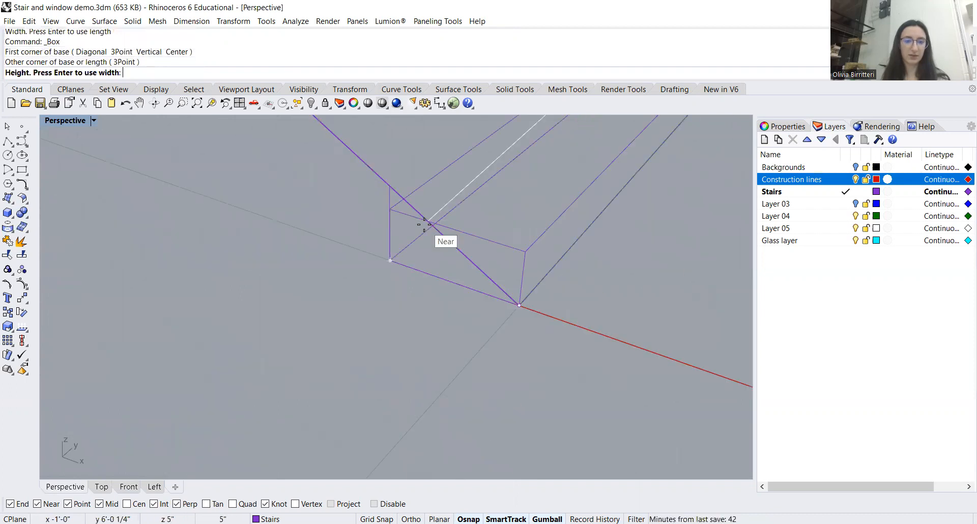
pyautogui.click(419, 213)
pyautogui.scroll(-5, 420, 244)
pyautogui.moveTo(422, 281); pyautogui.dragTo(407, 307, button='right')
pyautogui.click(402, 302)
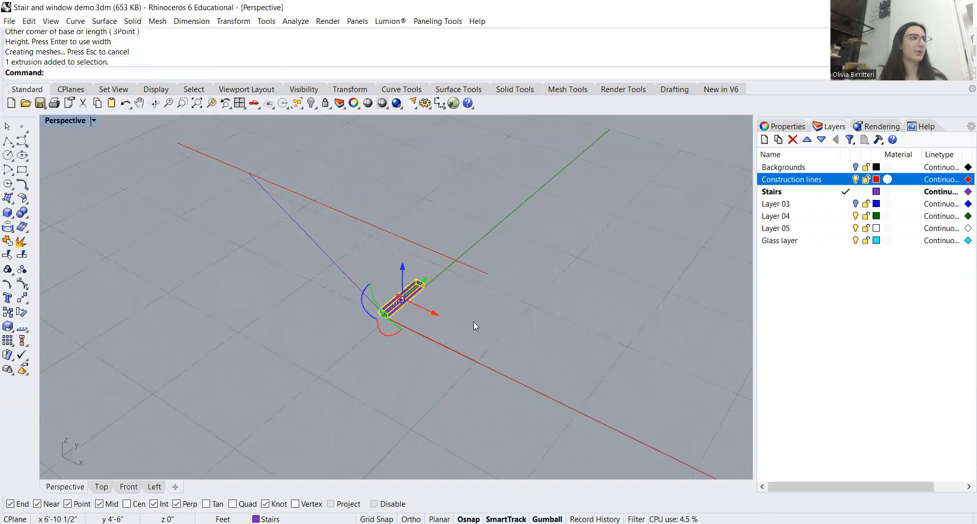
pyautogui.press('Escape')
pyautogui.moveTo(455, 363); pyautogui.dragTo(511, 356, button='right')
pyautogui.write('Array')
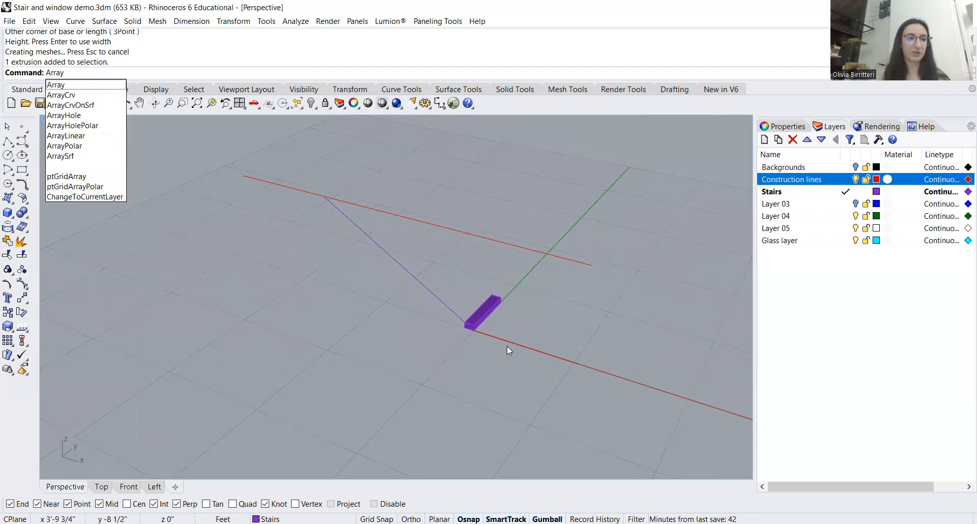
pyautogui.press('Return')
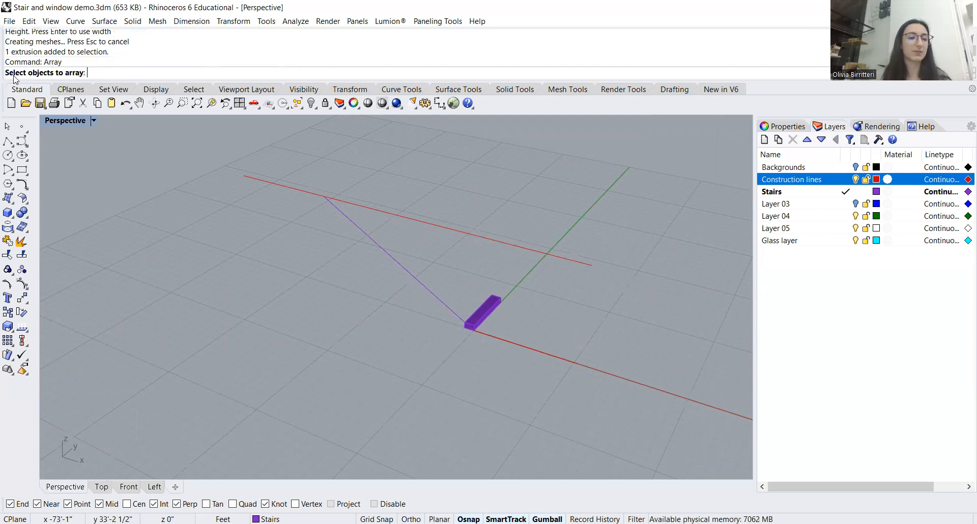
pyautogui.scroll(4, 486, 315)
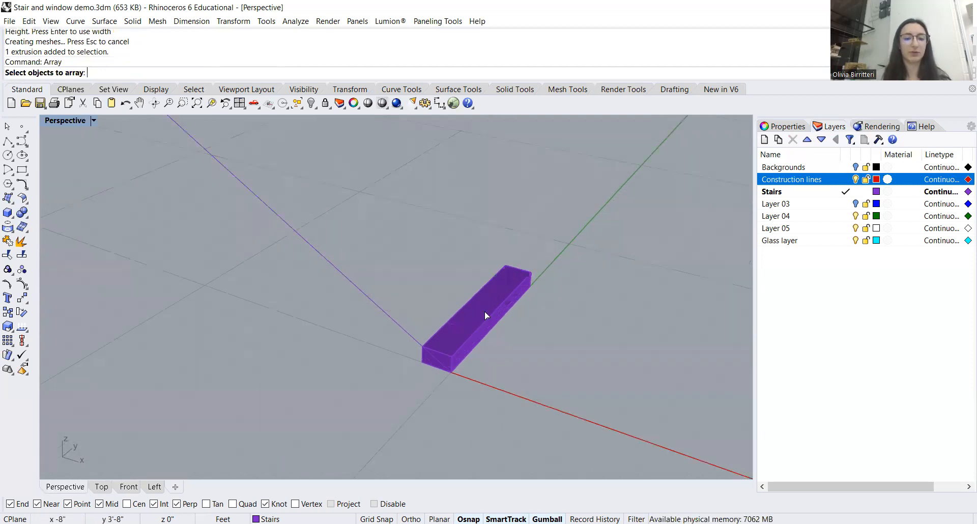
pyautogui.click(473, 325)
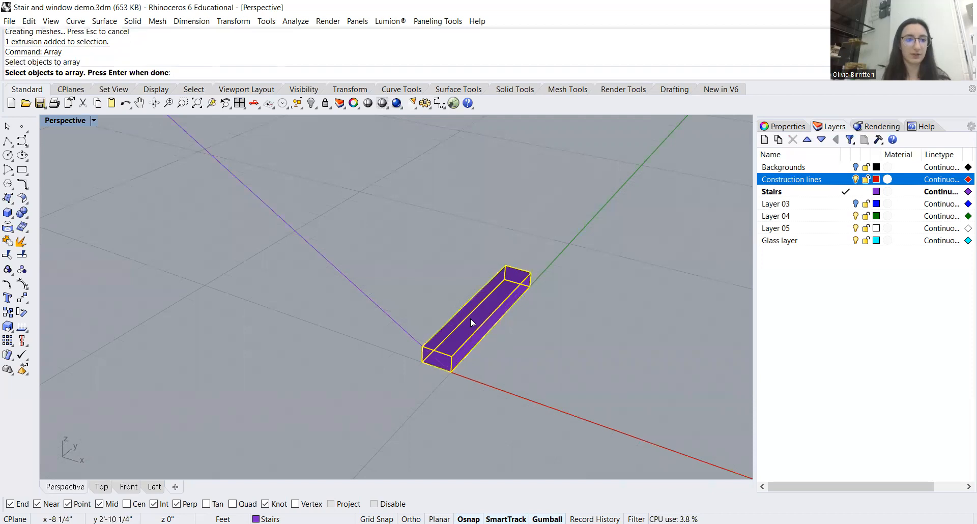
pyautogui.press('Return')
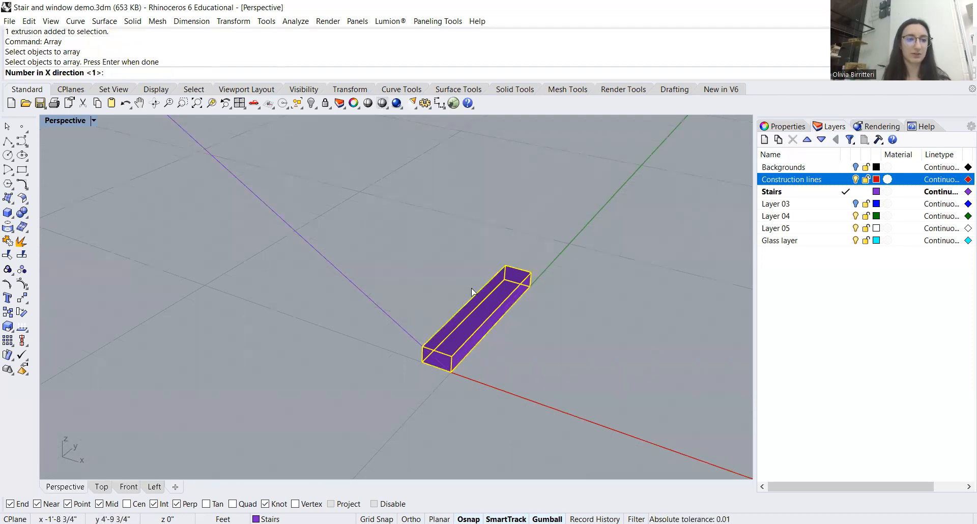
pyautogui.scroll(-5, 501, 315)
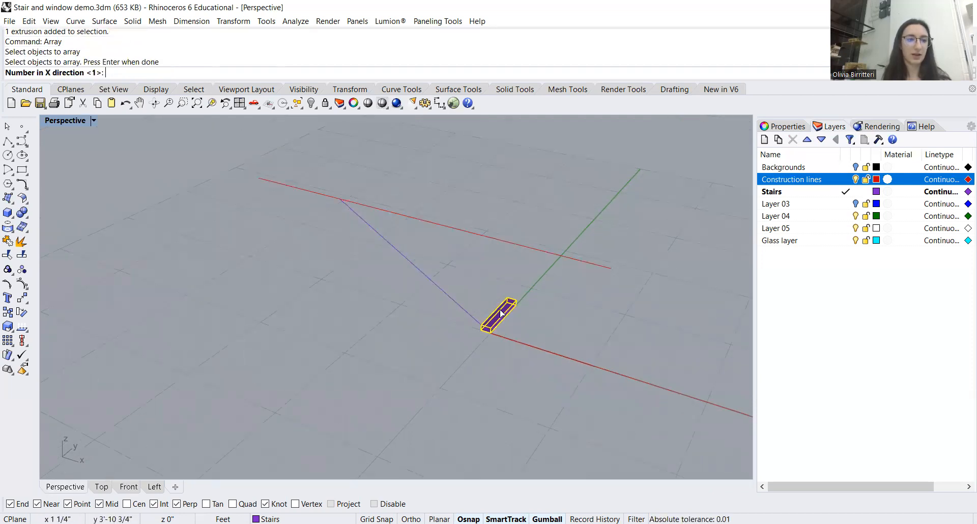
pyautogui.press('Escape')
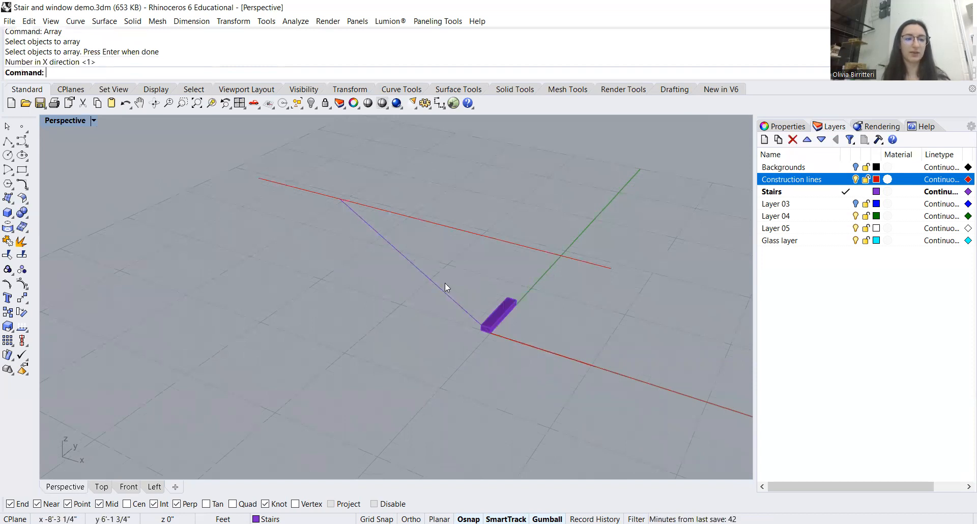
# Array the tread box along the sloped line with ArrayCrv, using 10 items and Freeform orientation.
pyautogui.write('Array')
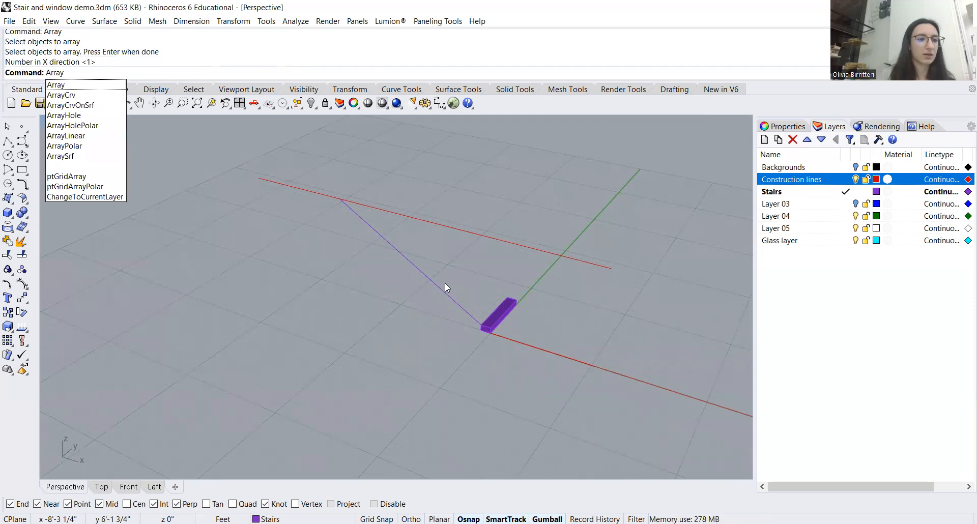
pyautogui.press('Down')
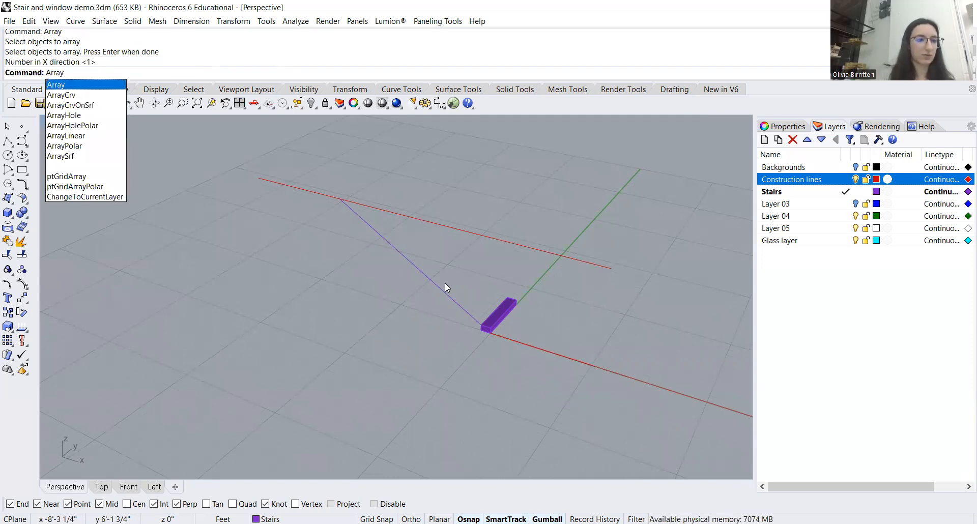
pyautogui.press('Down')
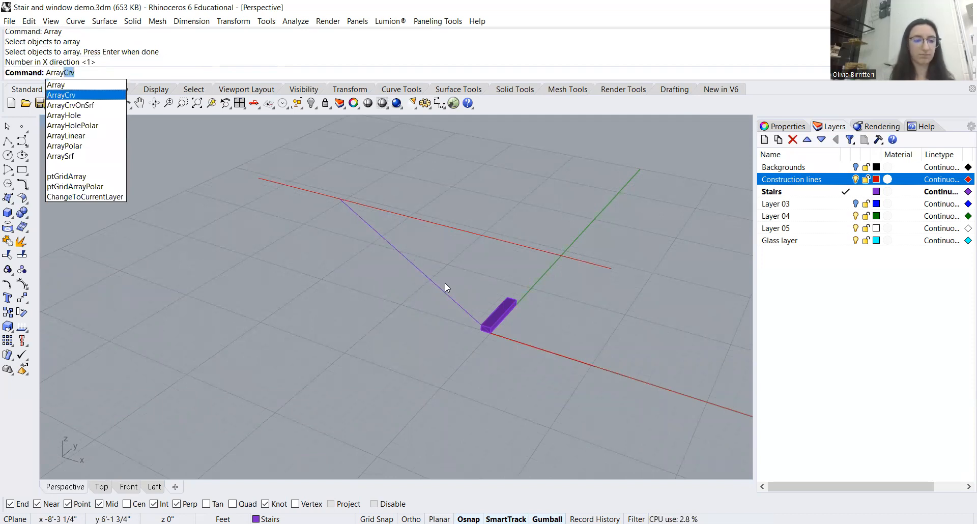
pyautogui.press('Return')
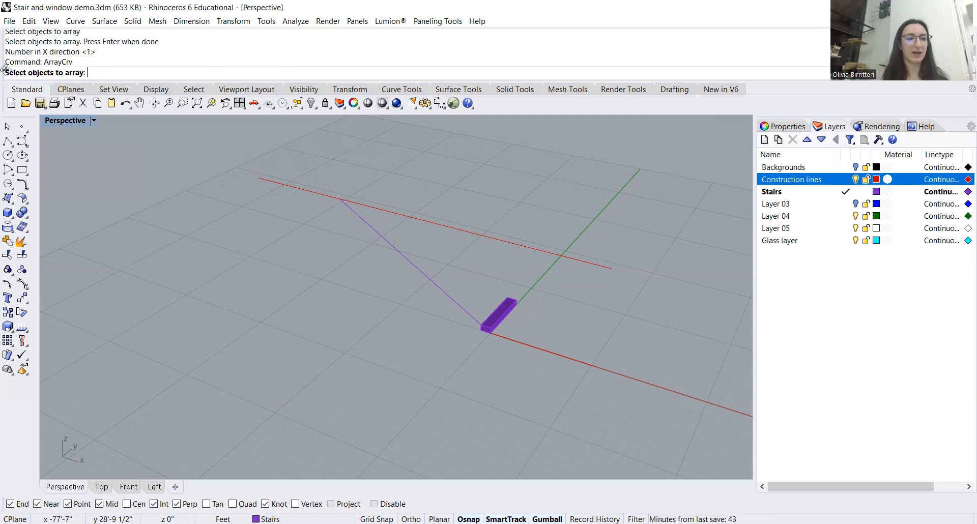
pyautogui.click(505, 313)
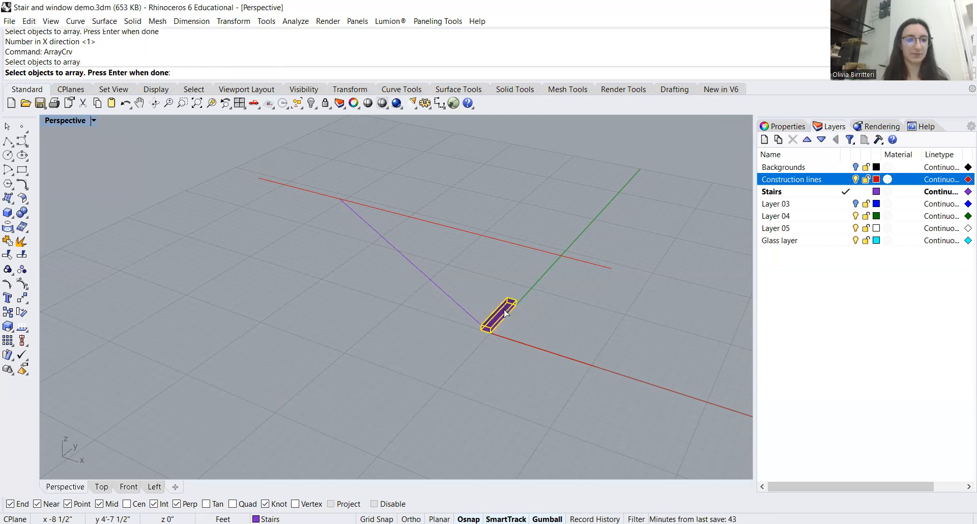
pyautogui.press('Return')
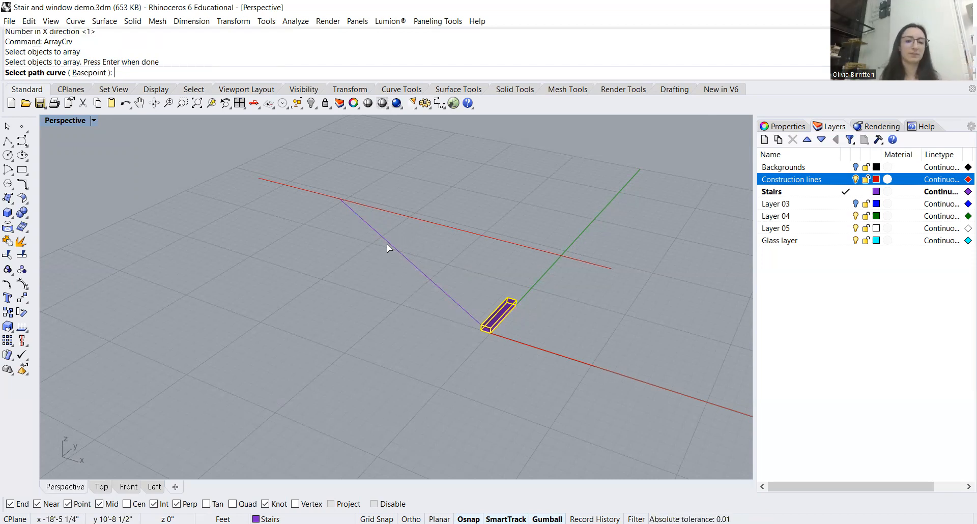
pyautogui.click(420, 274)
pyautogui.click(420, 271)
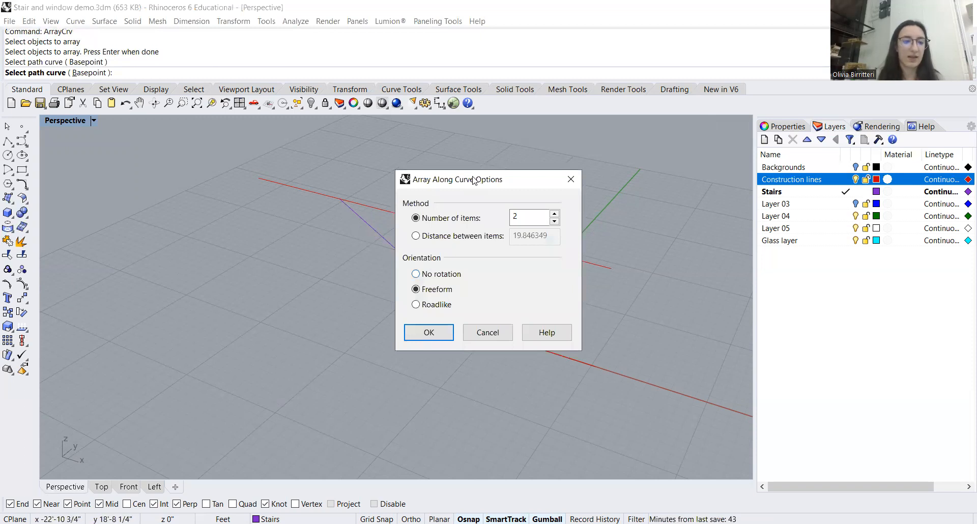
pyautogui.moveTo(473, 180); pyautogui.dragTo(190, 182)
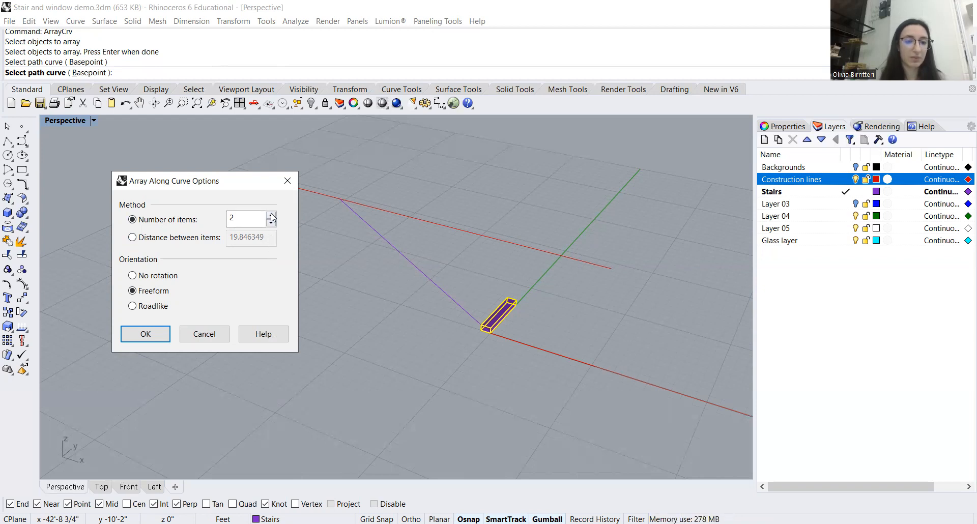
pyautogui.doubleClick(239, 218)
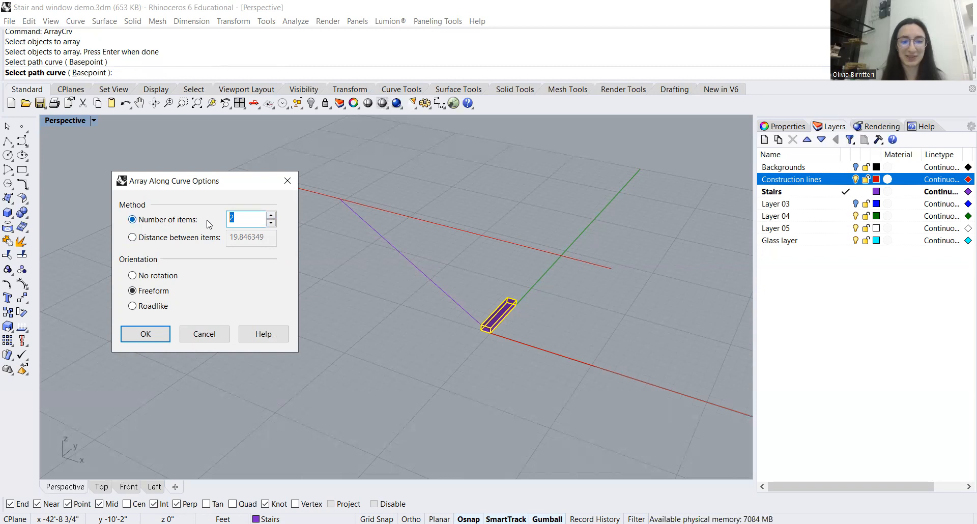
pyautogui.write('10')
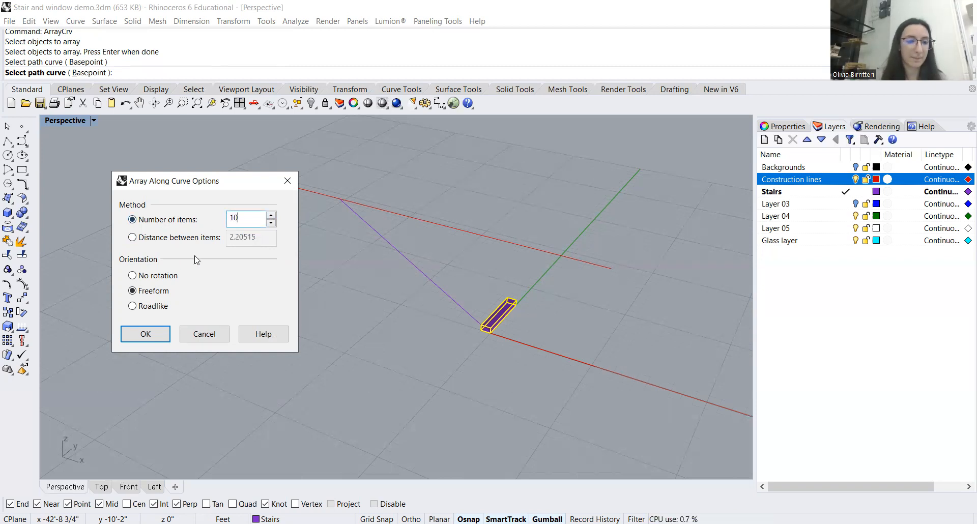
pyautogui.click(146, 333)
# Examine the spacing and alignment of the arrayed treads along the sloped line, from overall and close views.
pyautogui.scroll(5, 506, 319)
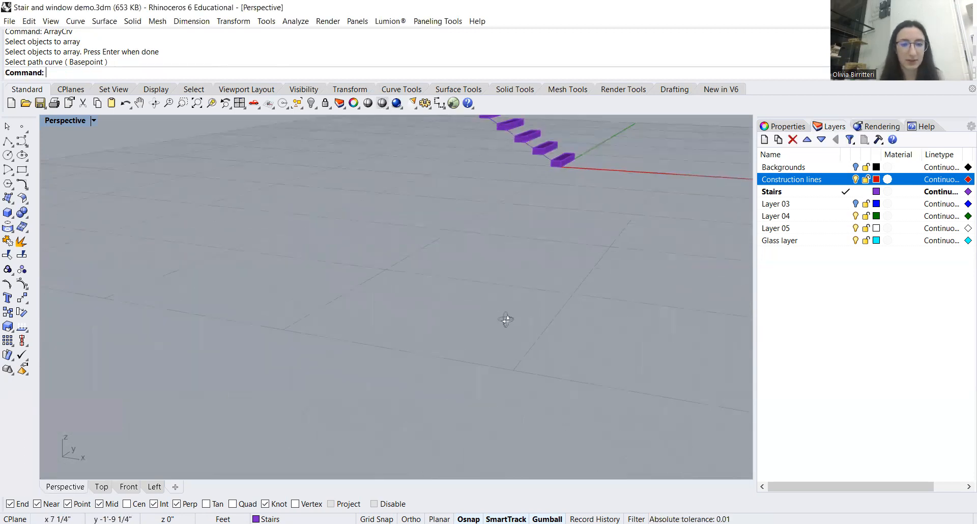
pyautogui.scroll(-3, 506, 326)
pyautogui.scroll(-3, 534, 323)
pyautogui.moveTo(551, 305); pyautogui.dragTo(438, 219)
pyautogui.write('ZS')
pyautogui.press('Return')
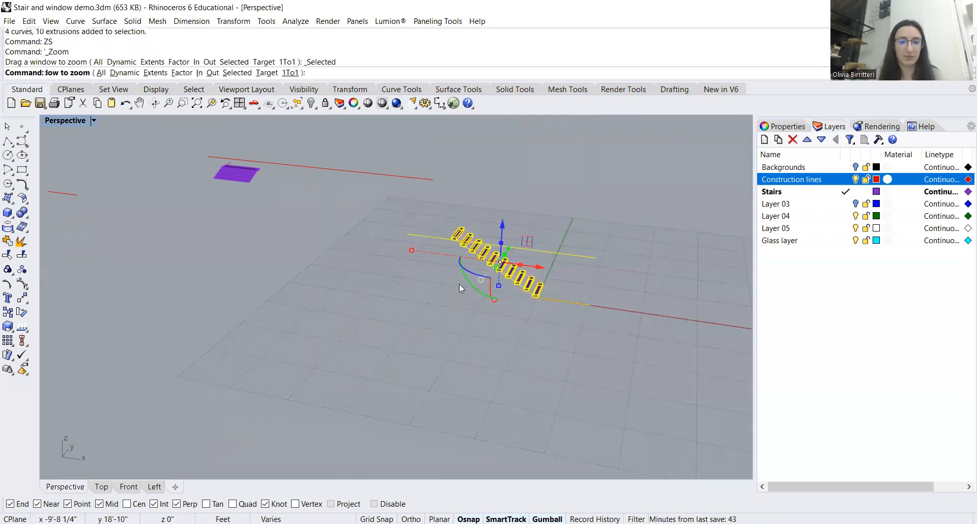
pyautogui.click(366, 385)
pyautogui.moveTo(365, 384); pyautogui.dragTo(380, 369, button='right')
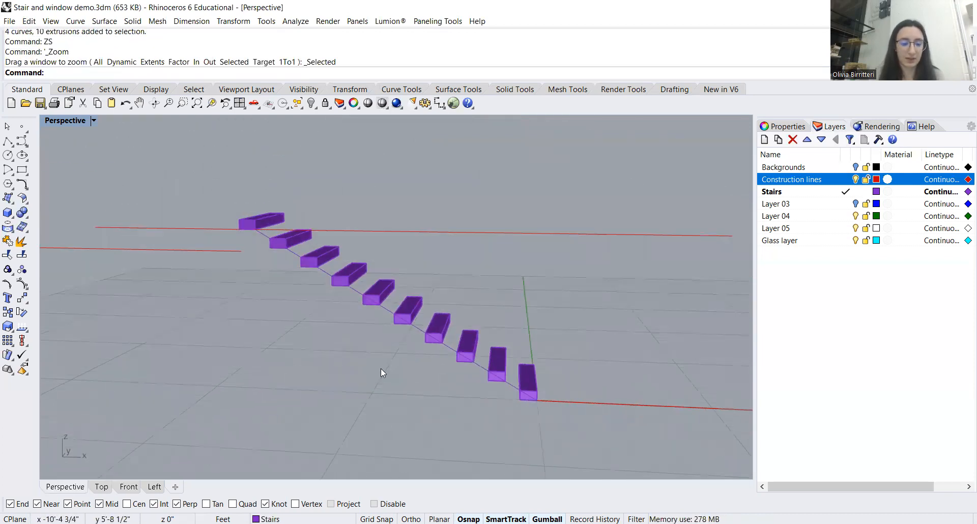
pyautogui.scroll(2, 529, 389)
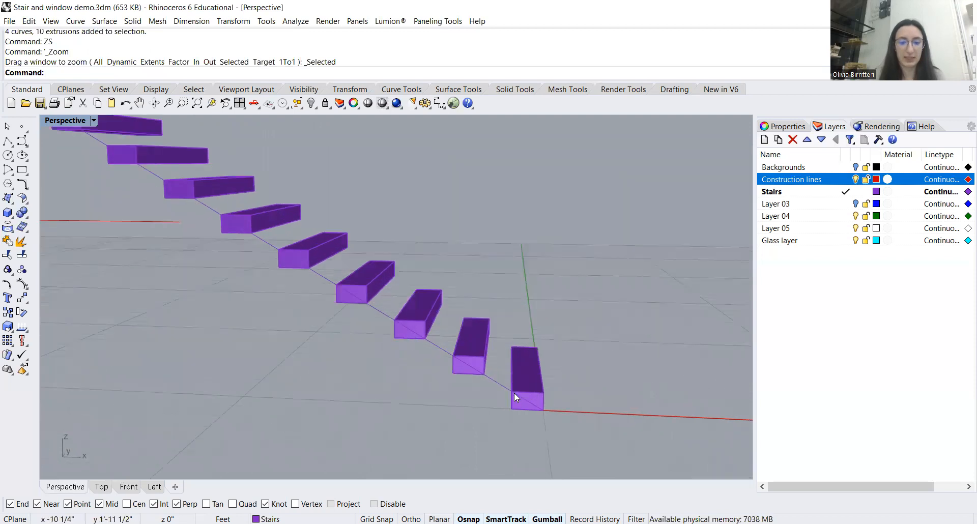
# Undo the array of treads along the sloped line.
pyautogui.click(512, 389)
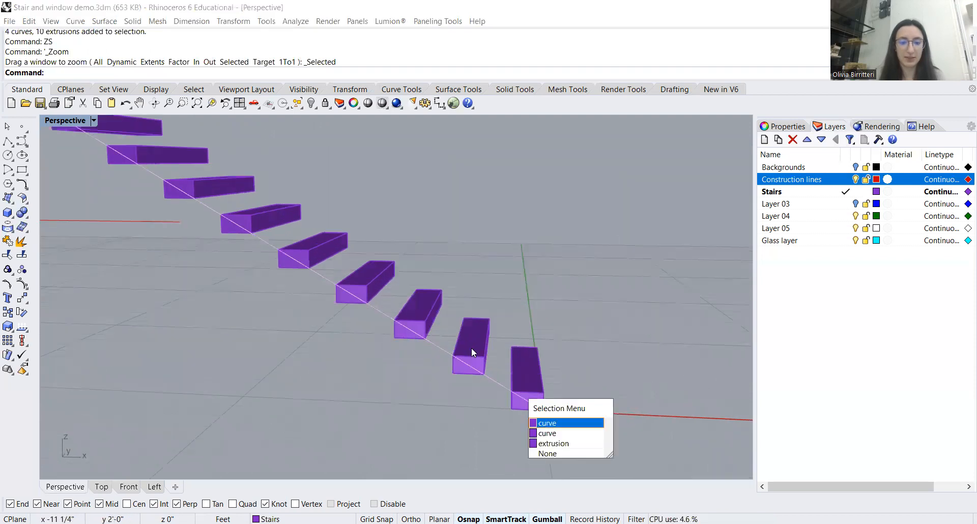
pyautogui.click(412, 310)
pyautogui.hotkey('ctrl', 'z')
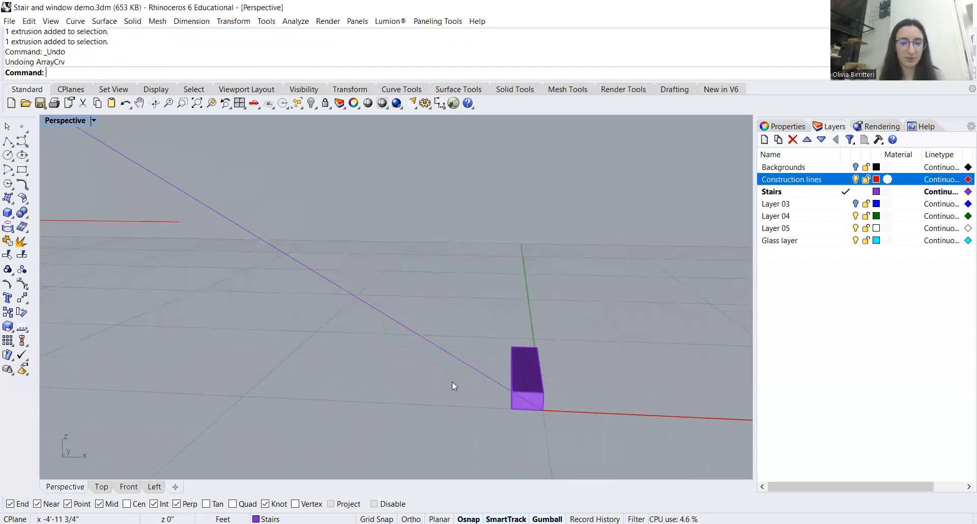
pyautogui.moveTo(562, 335); pyautogui.dragTo(537, 362, button='right')
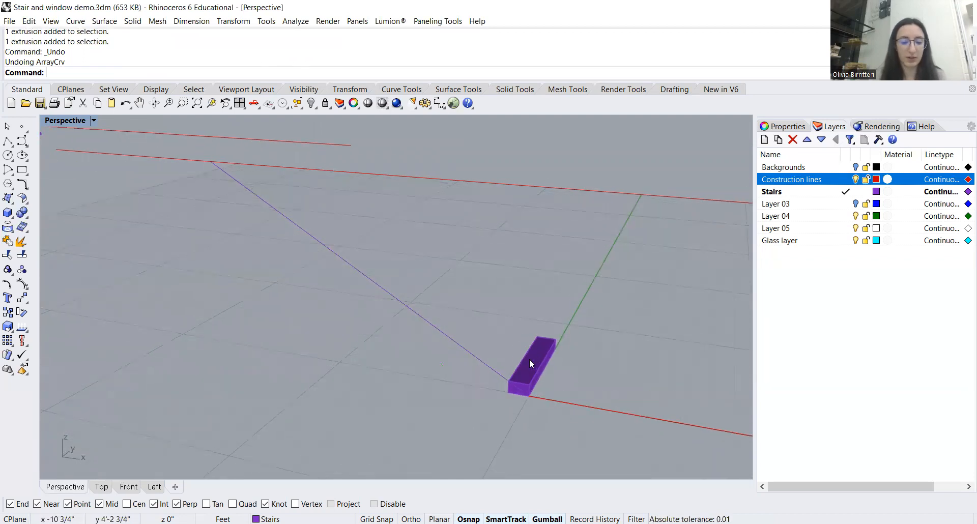
pyautogui.write('a')
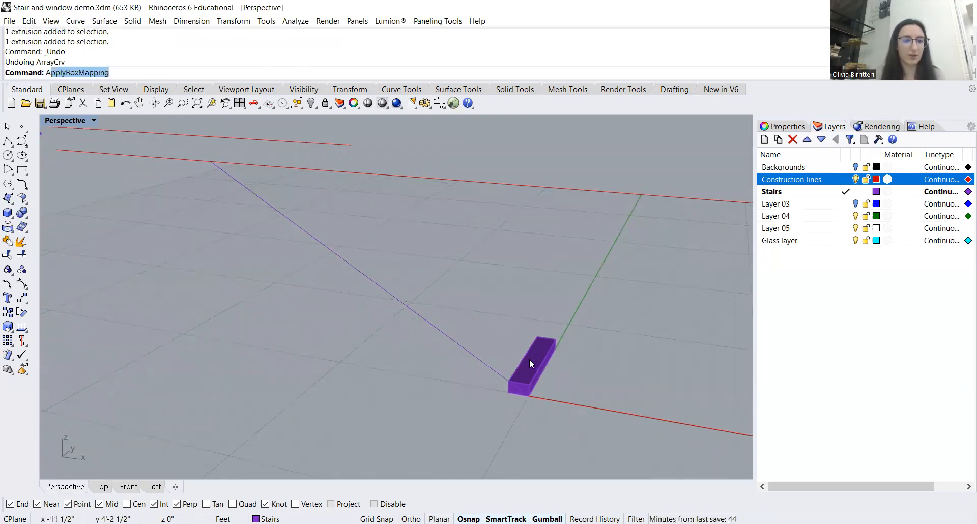
pyautogui.press('Escape')
# Measure the horizontal run in the Front view, from the sloped line's upper end to the vertical axis above its base.
pyautogui.scroll(-3, 514, 341)
pyautogui.moveTo(507, 374); pyautogui.dragTo(541, 365, button='right')
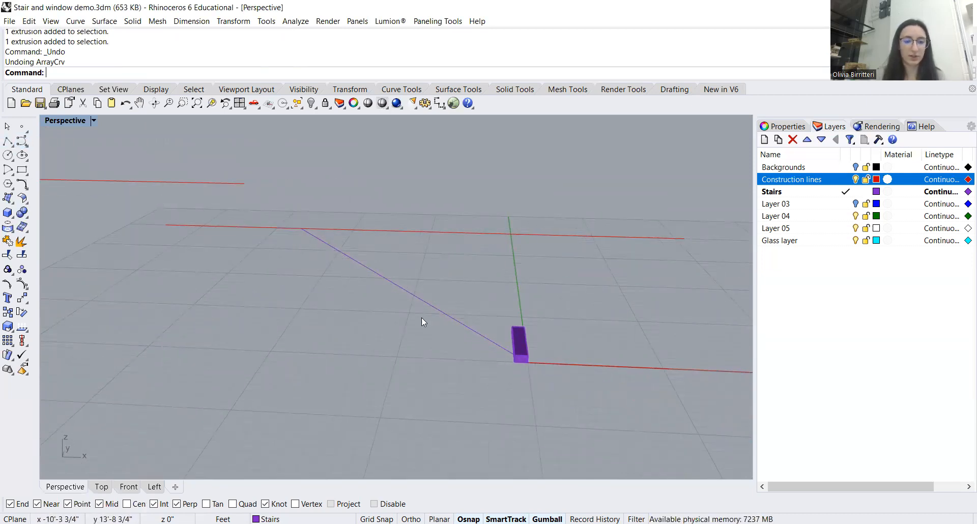
pyautogui.moveTo(441, 385); pyautogui.dragTo(498, 376, button='right')
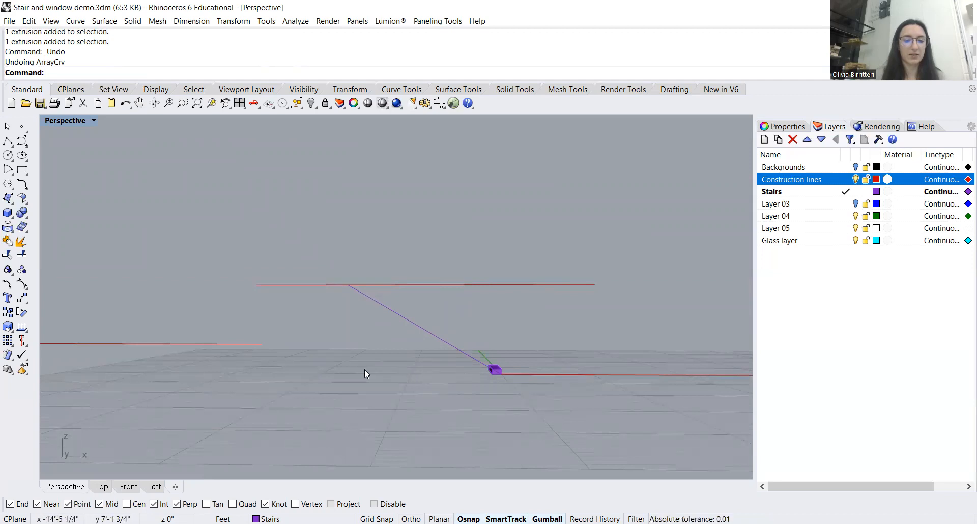
pyautogui.moveTo(516, 314); pyautogui.dragTo(515, 341, button='right')
pyautogui.click(131, 484)
pyautogui.scroll(-5, 457, 397)
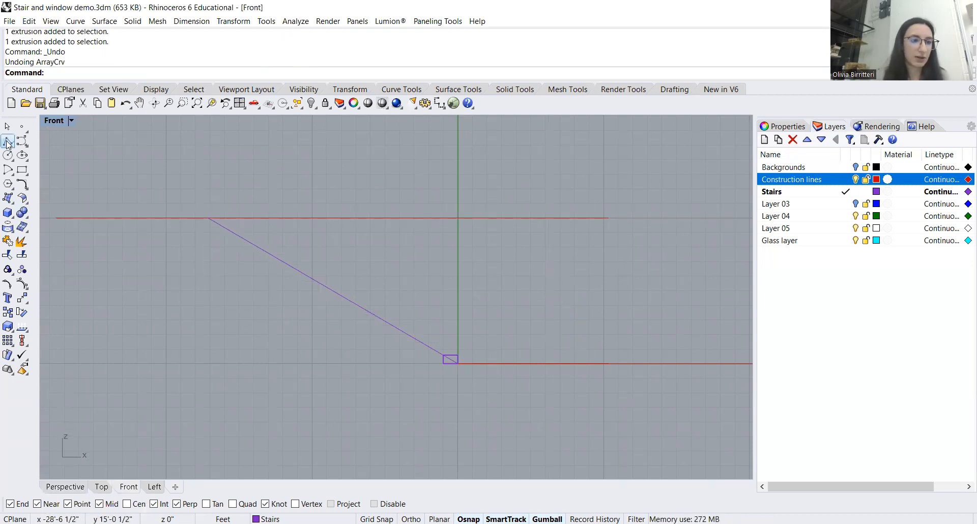
pyautogui.write('Distance')
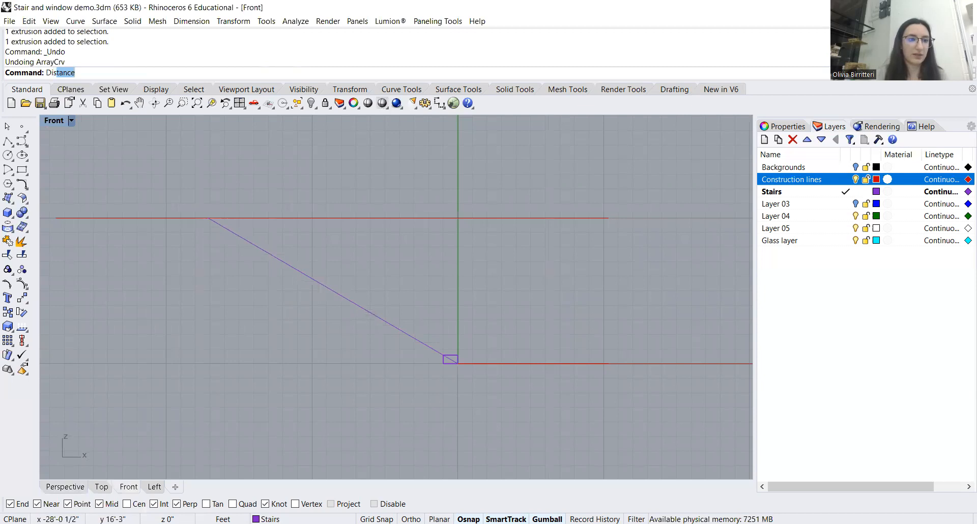
pyautogui.press('Return')
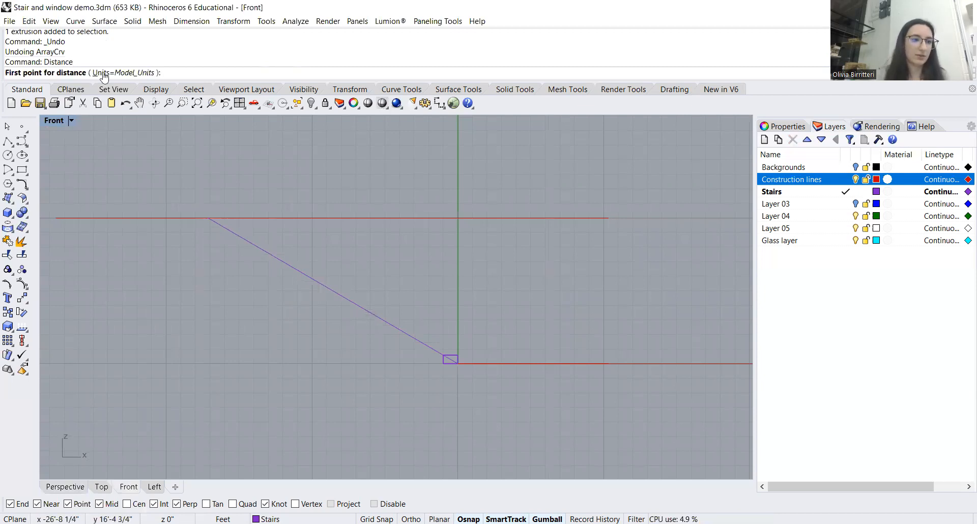
pyautogui.click(210, 216)
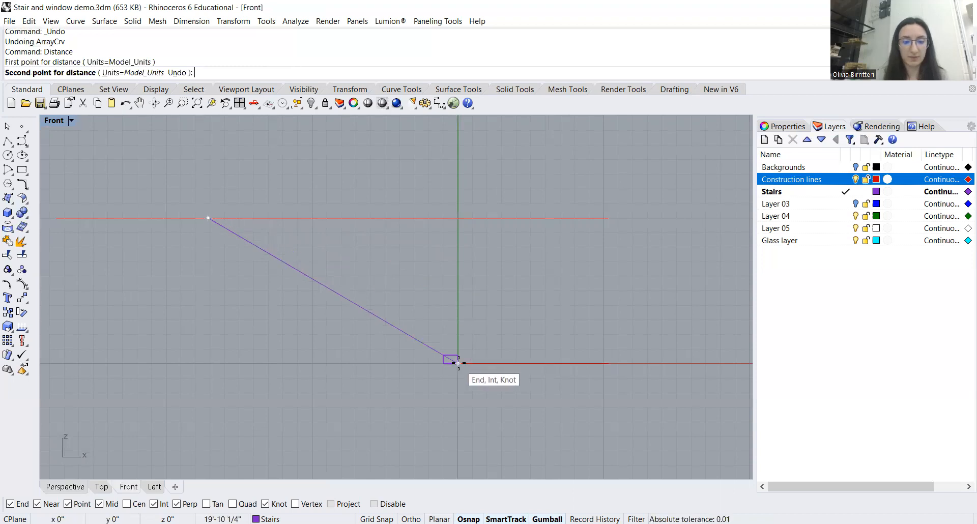
pyautogui.click(458, 218)
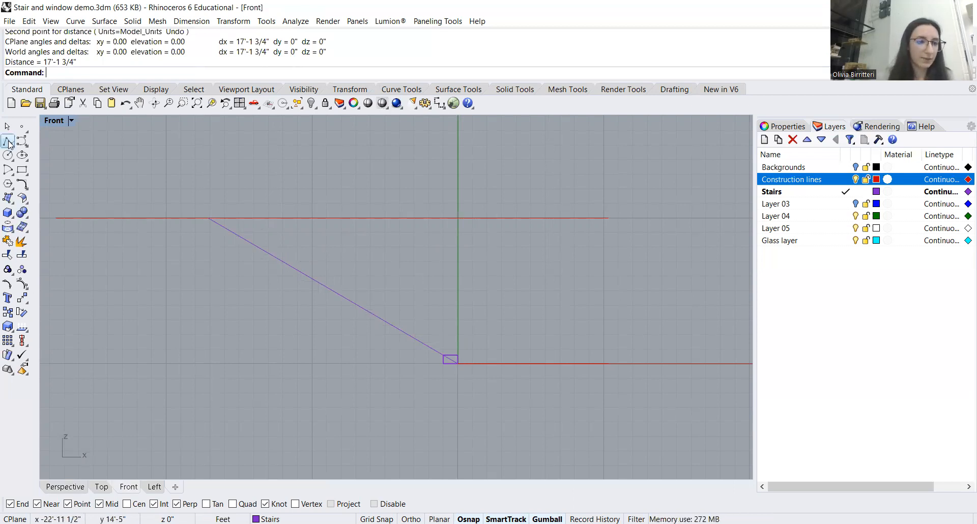
# Measure the vertical rise from the sloped line's upper end straight down to the ground level.
pyautogui.press('Delete')
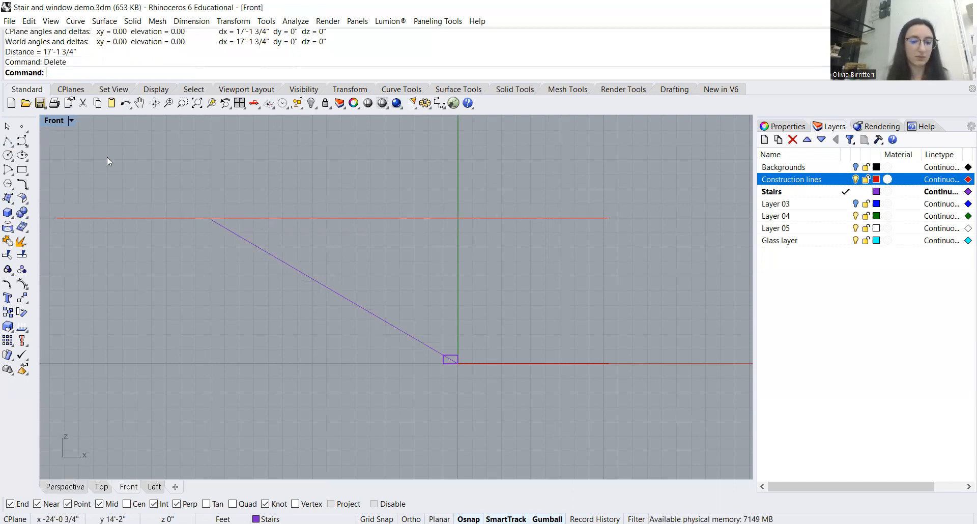
pyautogui.write('dist')
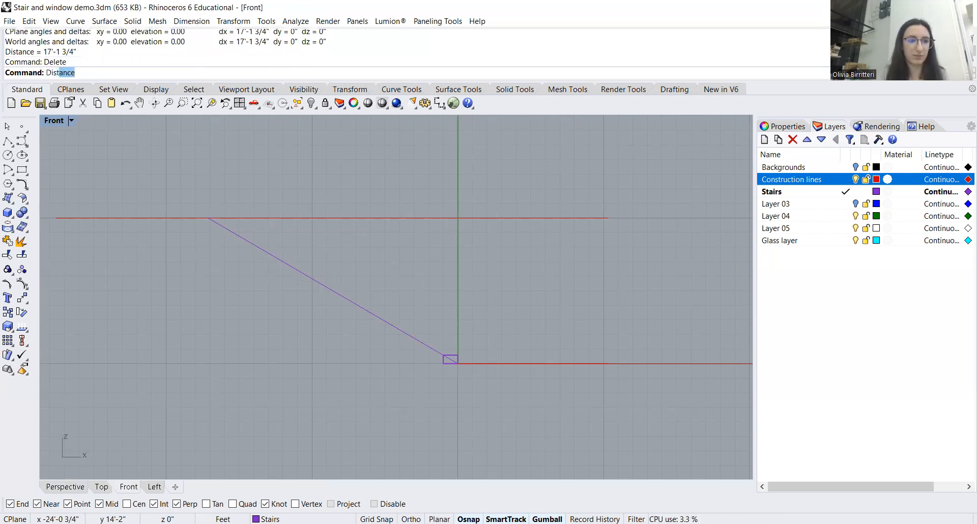
pyautogui.press('Return')
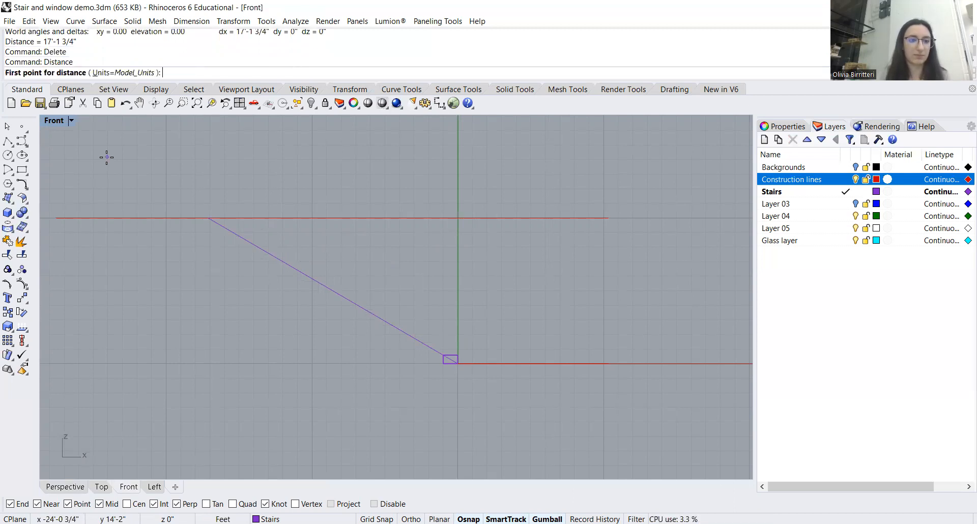
pyautogui.click(208, 218)
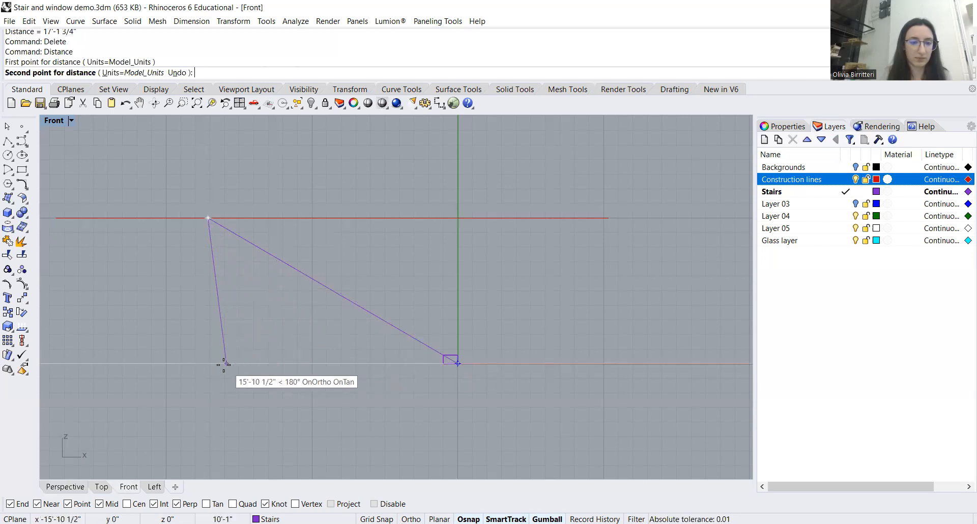
pyautogui.click(208, 363)
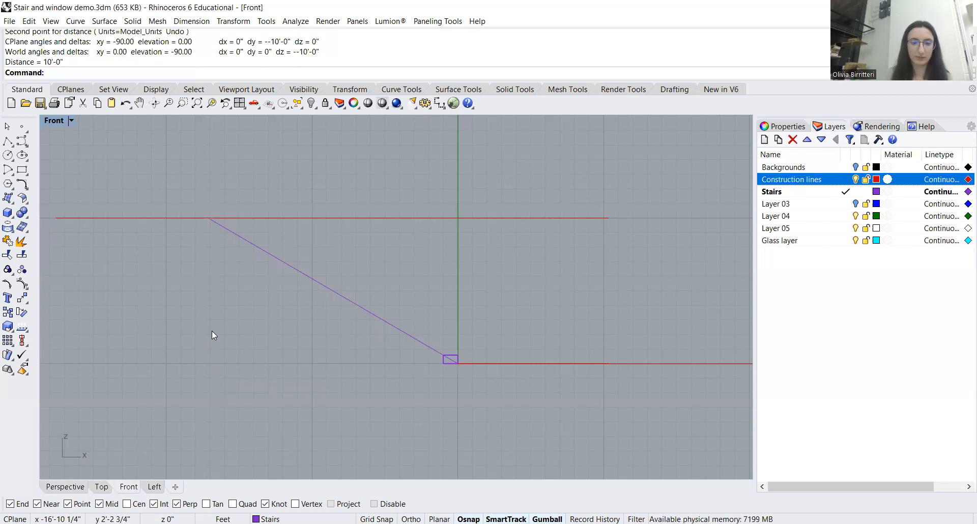
# Measure the depth of the first tread box along its upper edge in the Front view.
pyautogui.click(454, 355)
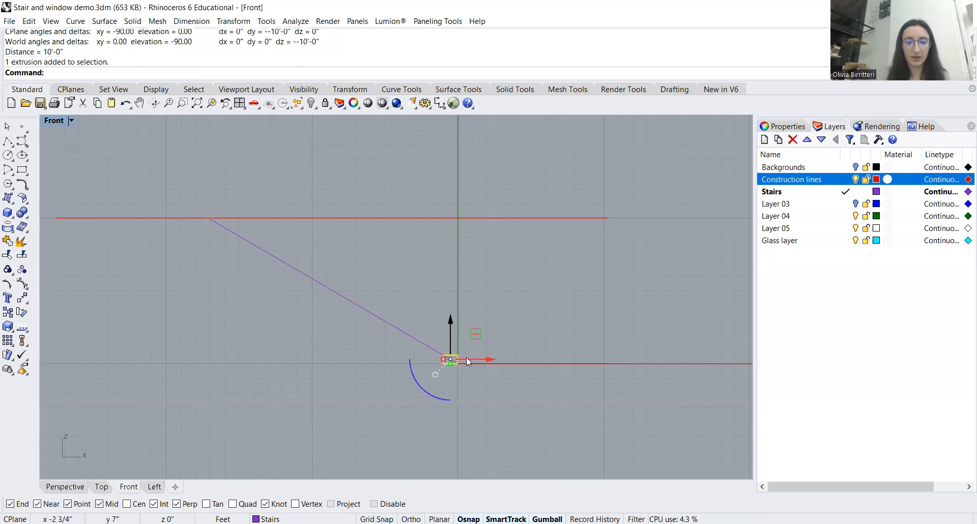
pyautogui.scroll(2, 469, 353)
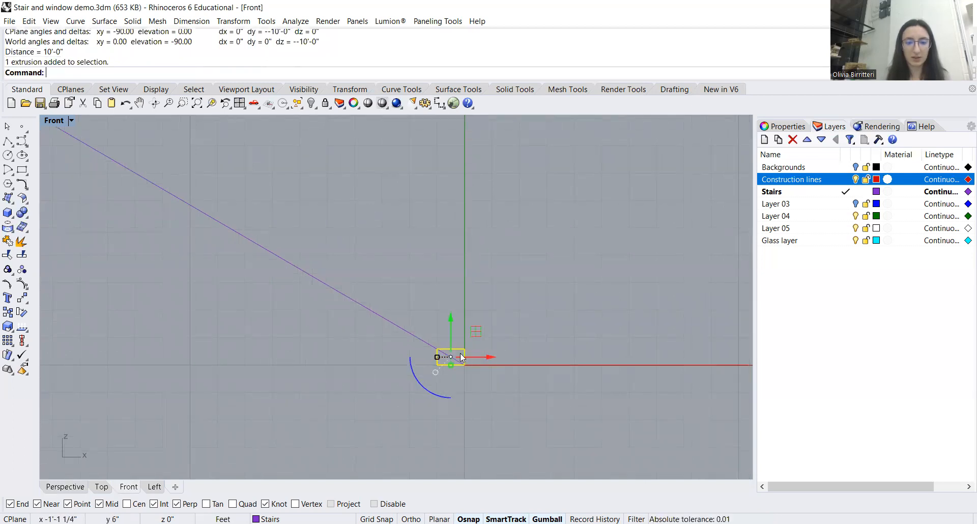
pyautogui.write('Distance')
pyautogui.press('Return')
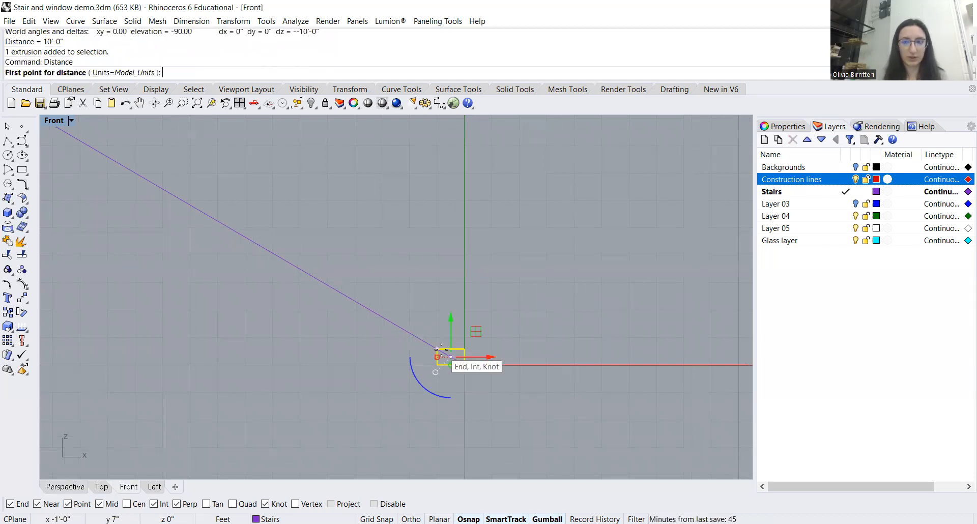
pyautogui.click(437, 350)
pyautogui.click(465, 349)
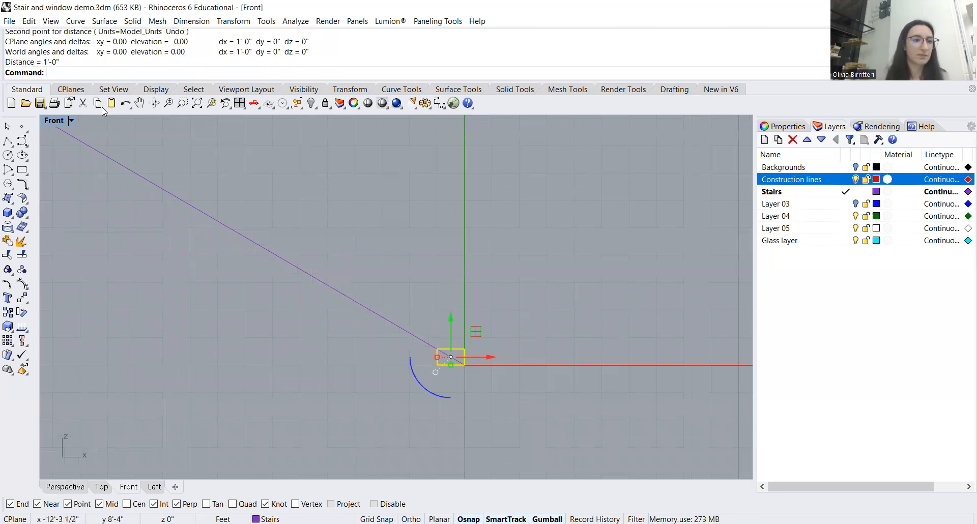
pyautogui.scroll(3, 399, 327)
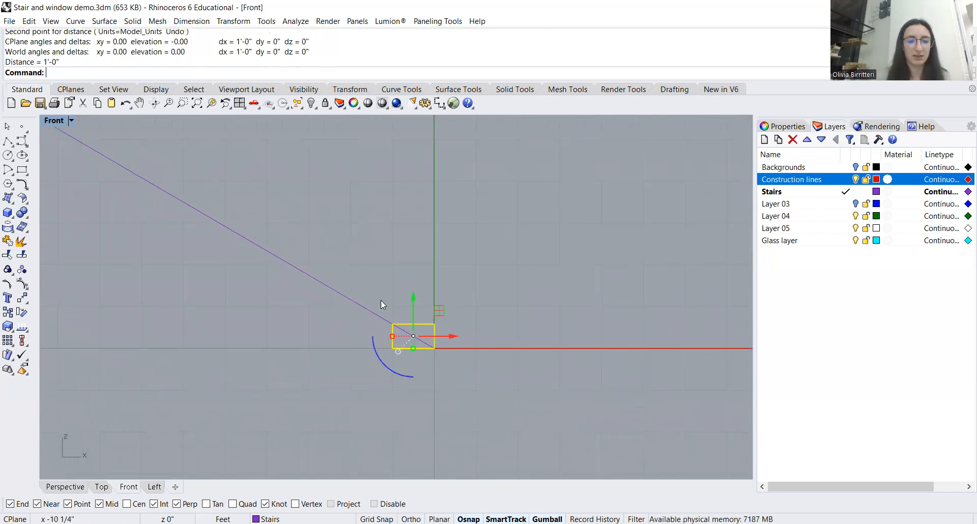
pyautogui.click(315, 343)
# Array the tread box along the sloped line with ArrayCrv, using a distance of 1 between items and Freeform orientation.
pyautogui.scroll(-3, 492, 350)
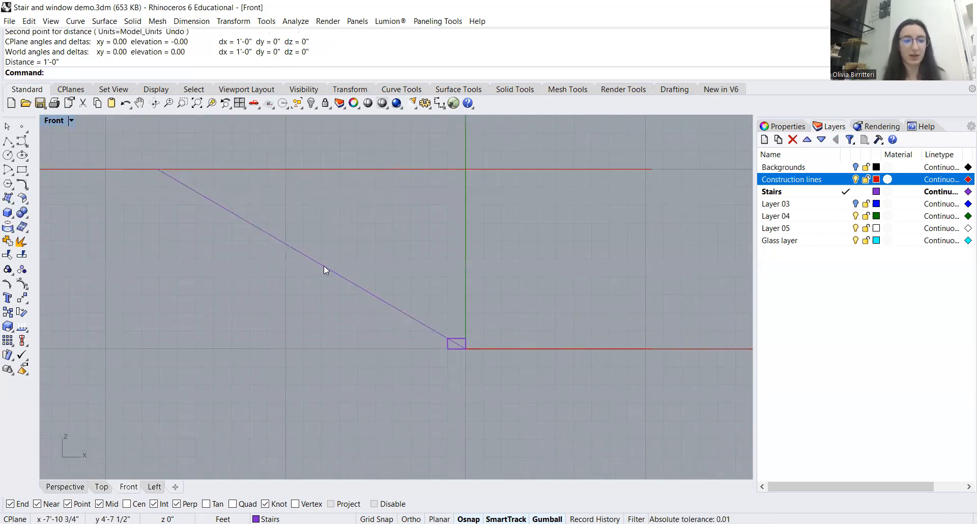
pyautogui.scroll(-3, 579, 377)
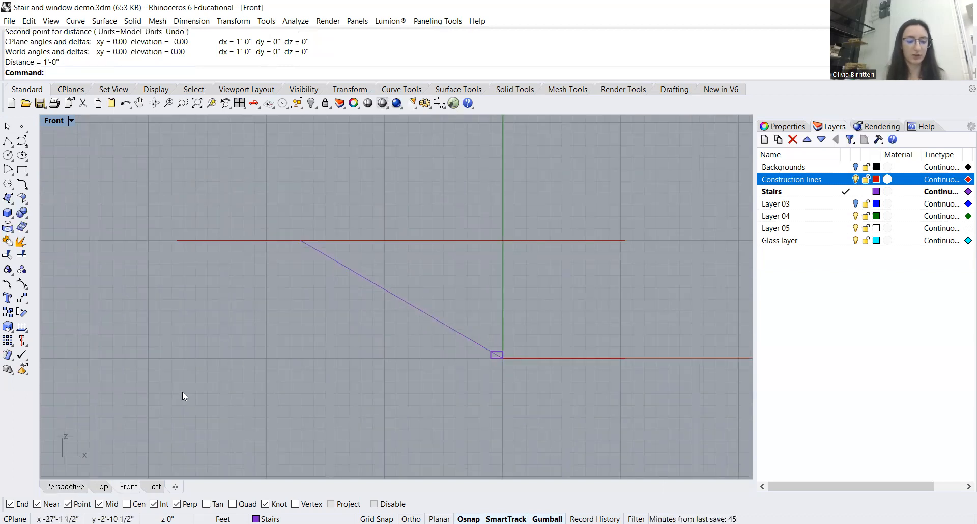
pyautogui.write('Array')
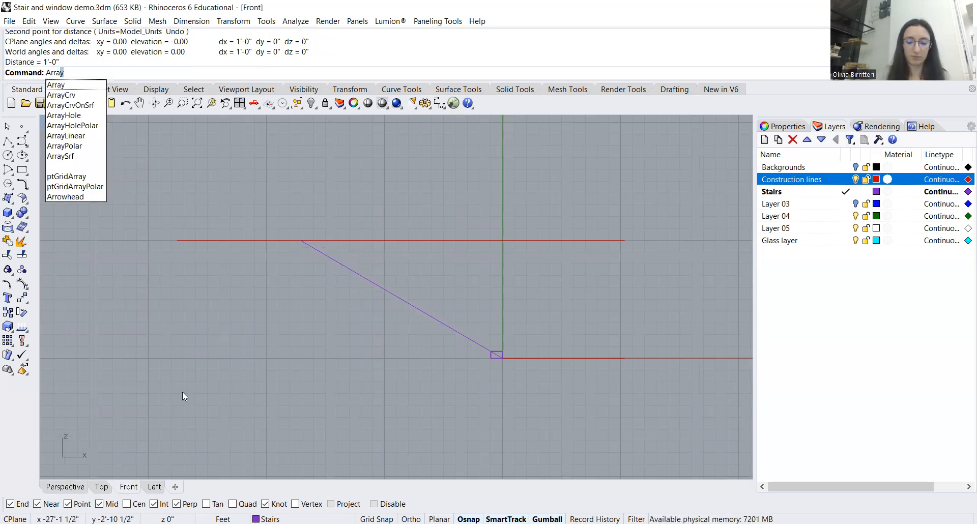
pyautogui.press('Down')
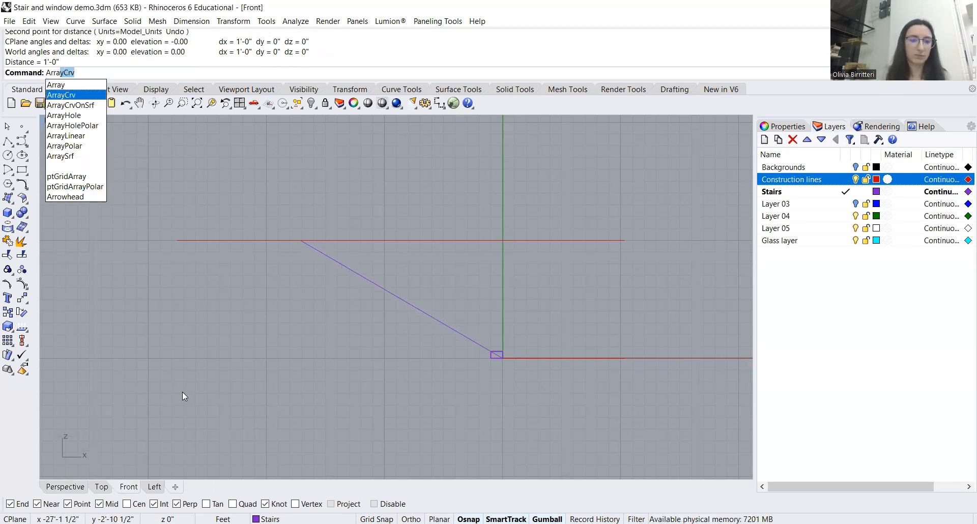
pyautogui.press('Return')
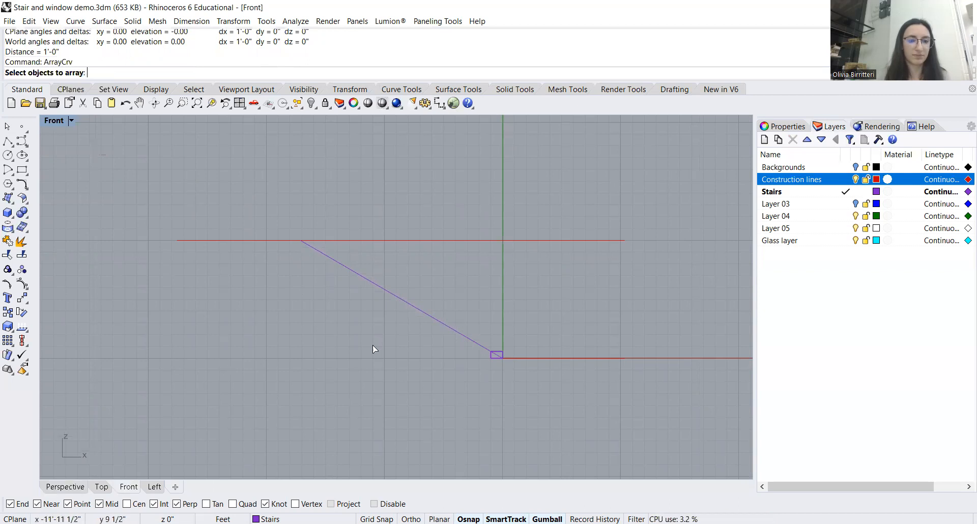
pyautogui.click(70, 486)
pyautogui.scroll(-3, 512, 357)
pyautogui.click(497, 371)
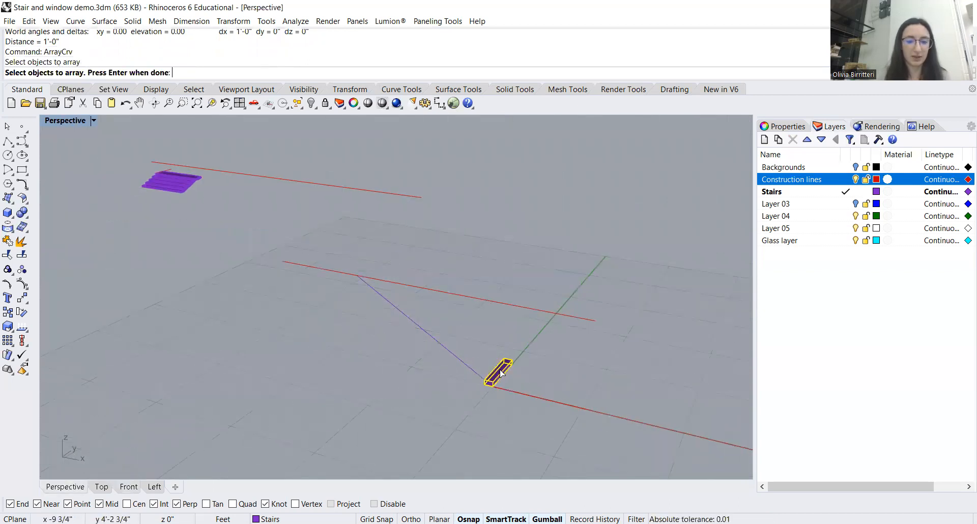
pyautogui.press('Return')
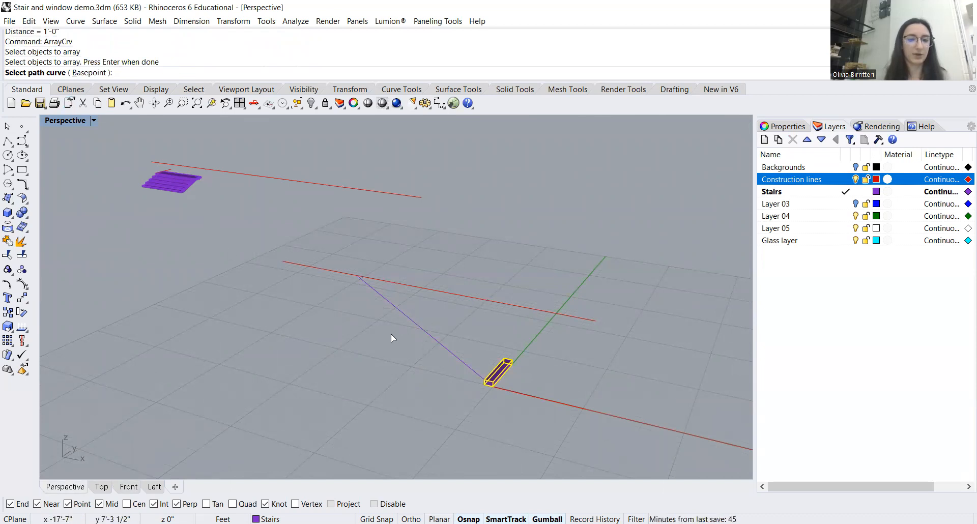
pyautogui.click(422, 329)
pyautogui.click(422, 330)
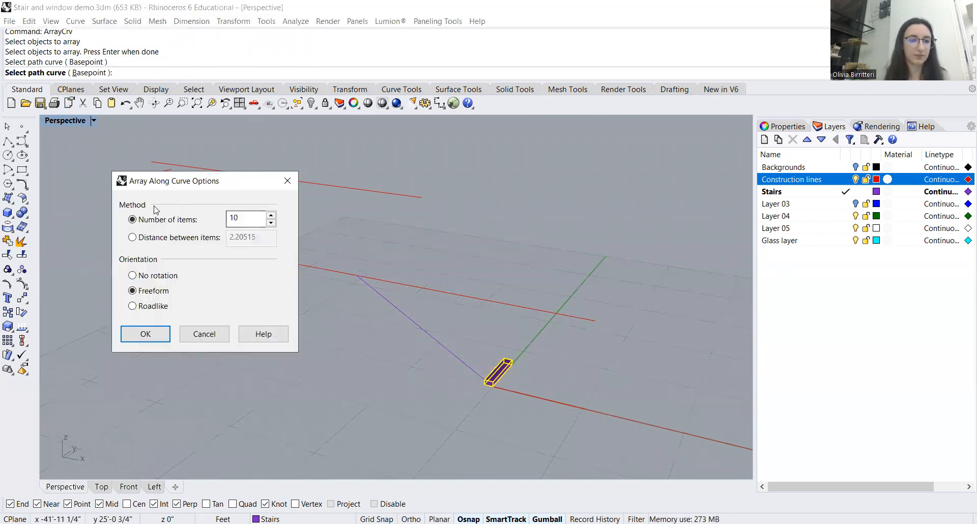
pyautogui.click(133, 238)
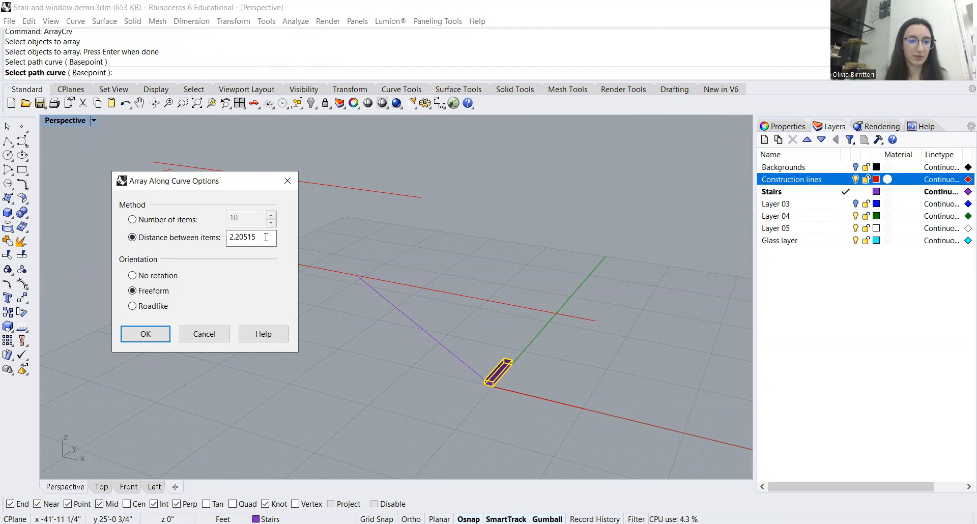
pyautogui.moveTo(266, 237); pyautogui.dragTo(216, 235)
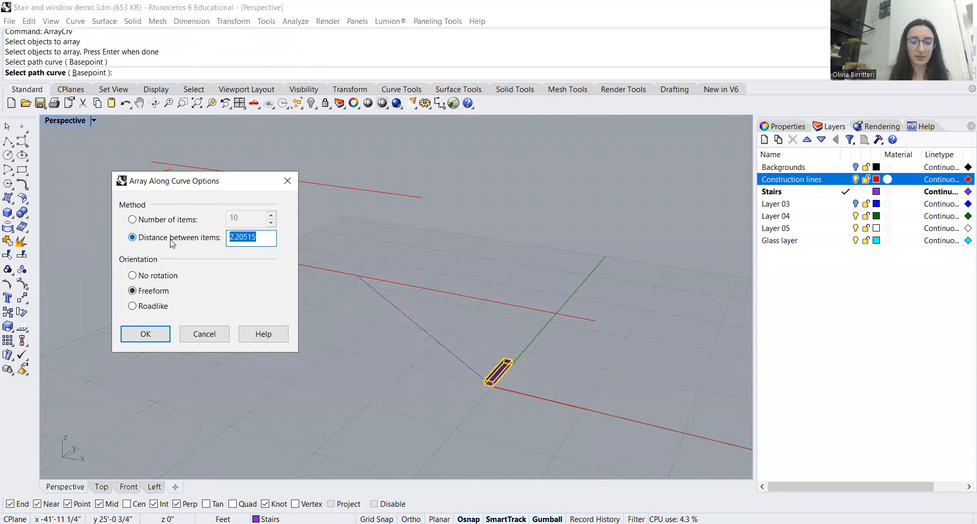
pyautogui.write('1')
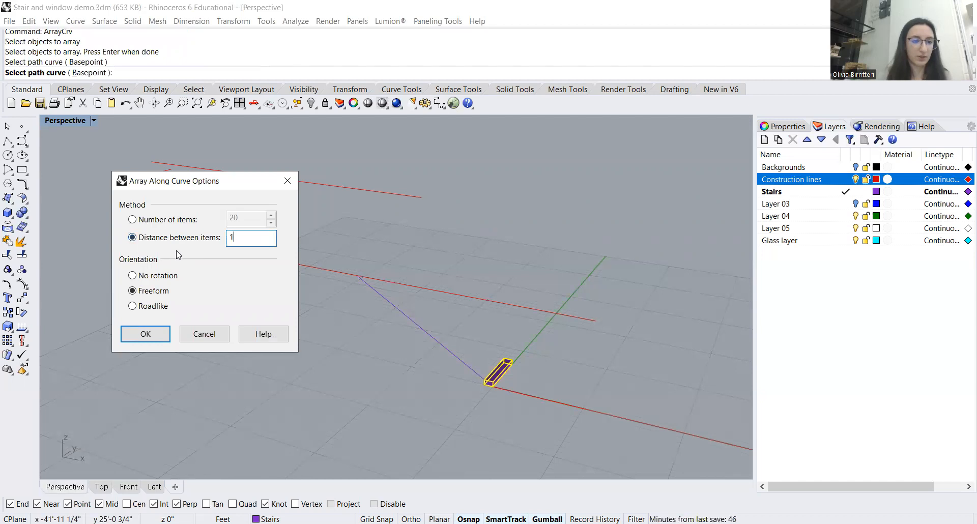
pyautogui.click(141, 335)
# Move all the arrayed treads, without the sloped line, from the lowest tread's bottom corner to the slope's base at the origin.
pyautogui.moveTo(528, 408); pyautogui.dragTo(458, 392, button='right')
pyautogui.moveTo(581, 400); pyautogui.dragTo(413, 284)
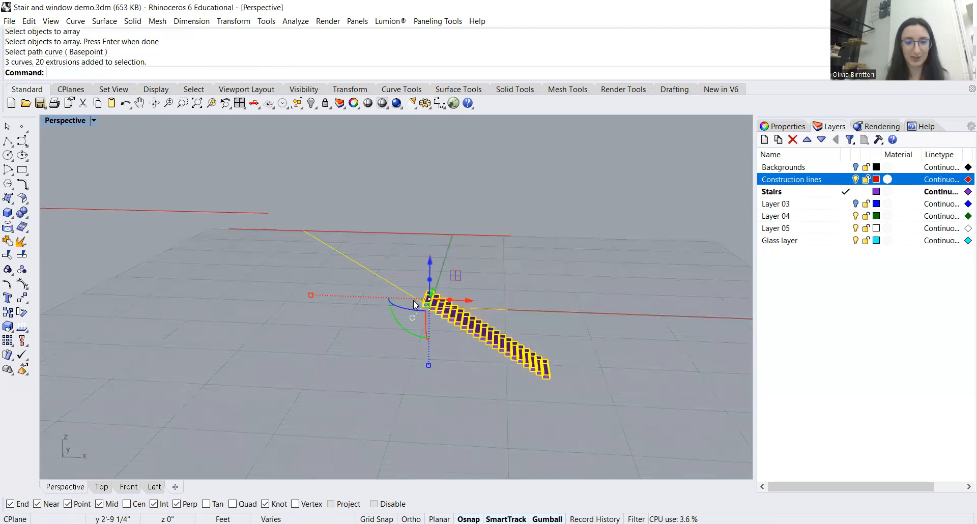
pyautogui.keyDown('ctrl'); pyautogui.click(367, 270); pyautogui.keyUp('ctrl')
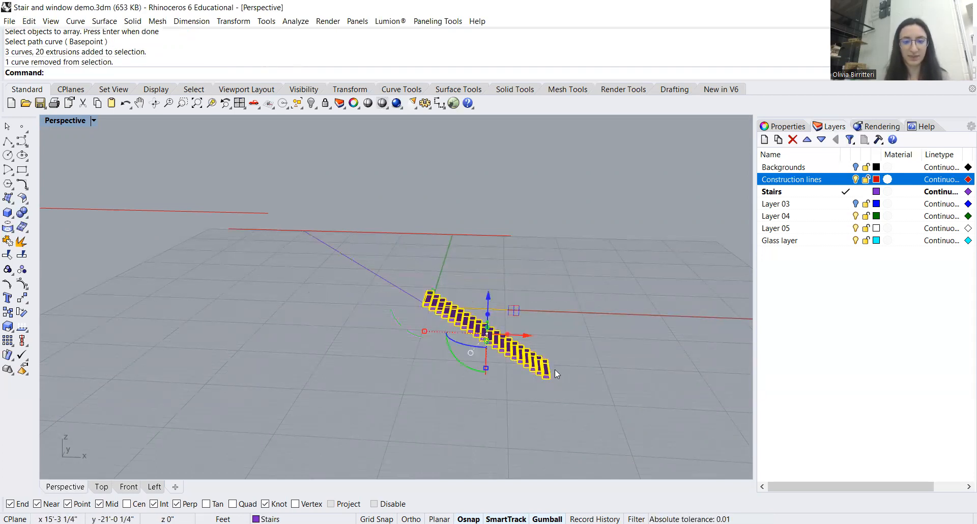
pyautogui.scroll(7, 555, 370)
pyautogui.write('M')
pyautogui.press('Return')
pyautogui.click(543, 392)
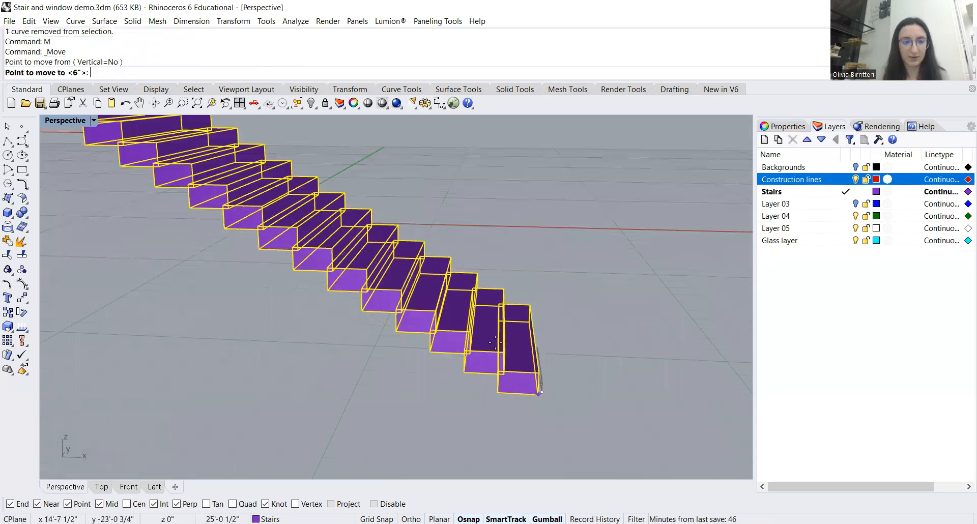
pyautogui.scroll(8, 257, 220)
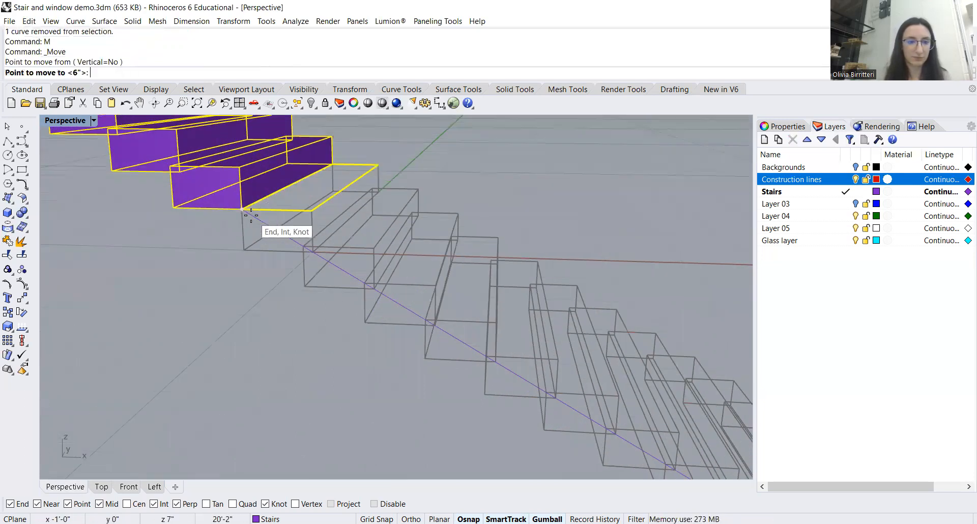
pyautogui.click(354, 278)
# Examine the second stair from several angles to check its treads against the sloped line and the upper level.
pyautogui.scroll(-10, 399, 274)
pyautogui.moveTo(432, 279); pyautogui.dragTo(361, 321, button='right')
pyautogui.scroll(7, 404, 216)
pyautogui.moveTo(429, 278); pyautogui.dragTo(295, 295, button='right')
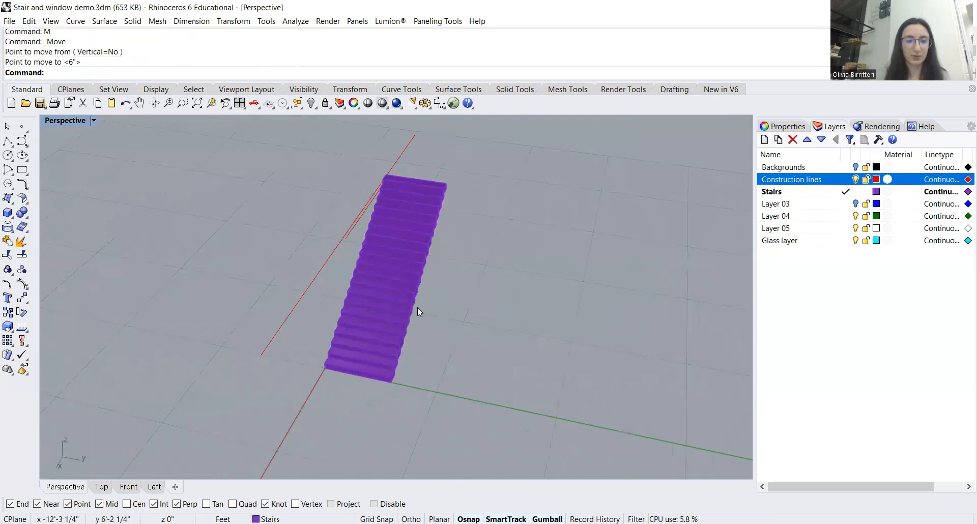
pyautogui.moveTo(395, 316); pyautogui.dragTo(385, 333, button='right')
pyautogui.moveTo(452, 321); pyautogui.dragTo(543, 314, button='right')
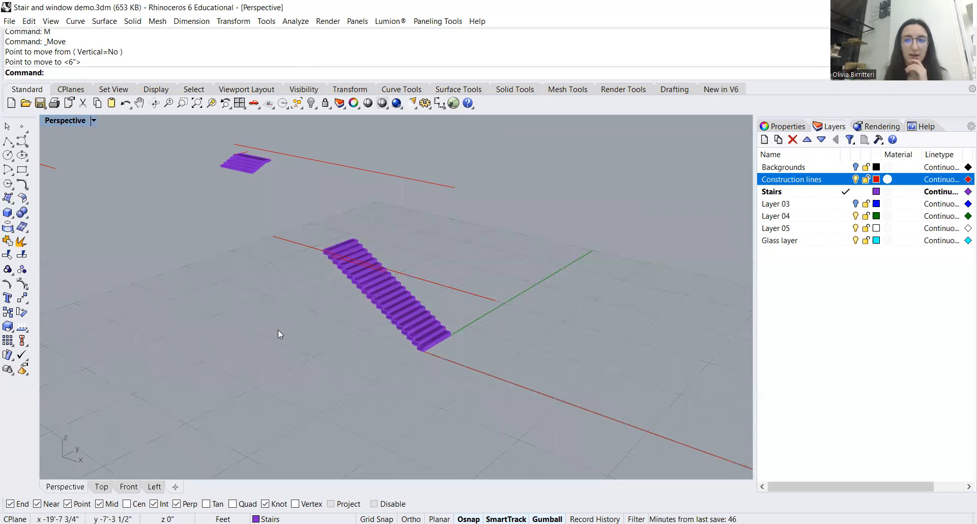